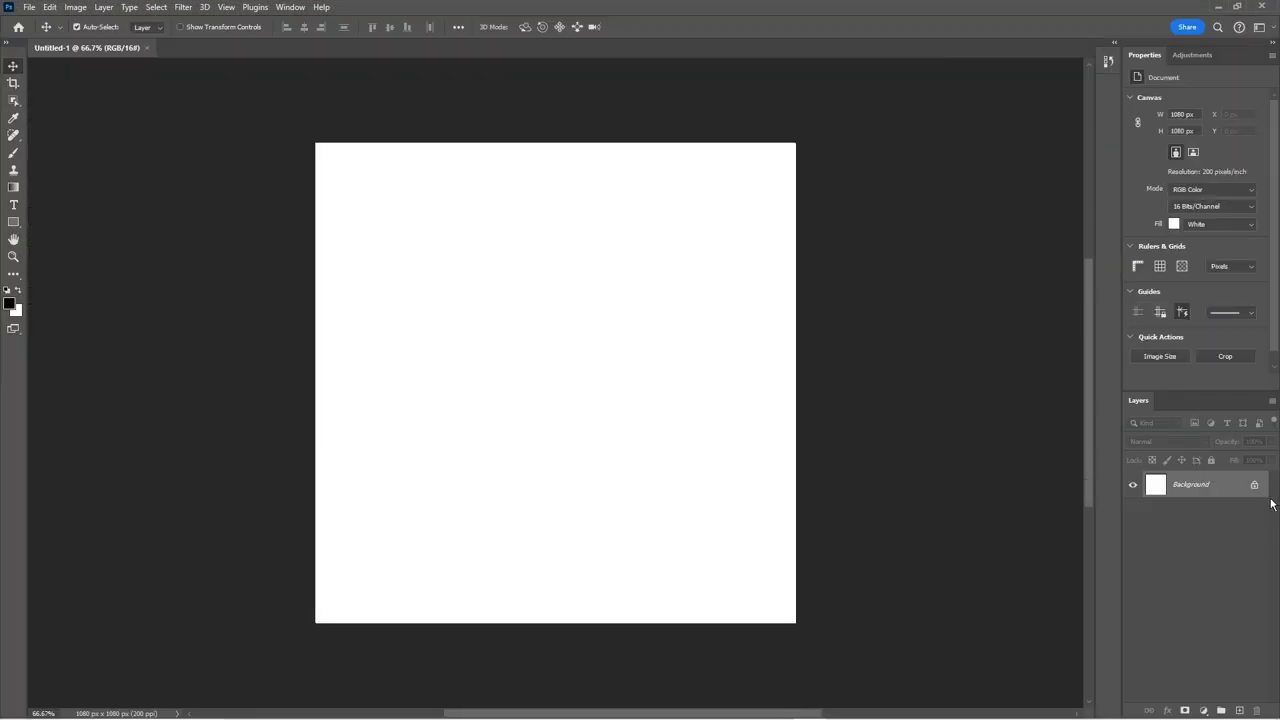
Step: Unlock the Background layer and place the suited-man portrait as an embedded smart object
left_click(1254, 484)
key("alt+Tab")
key("alt+Tab")
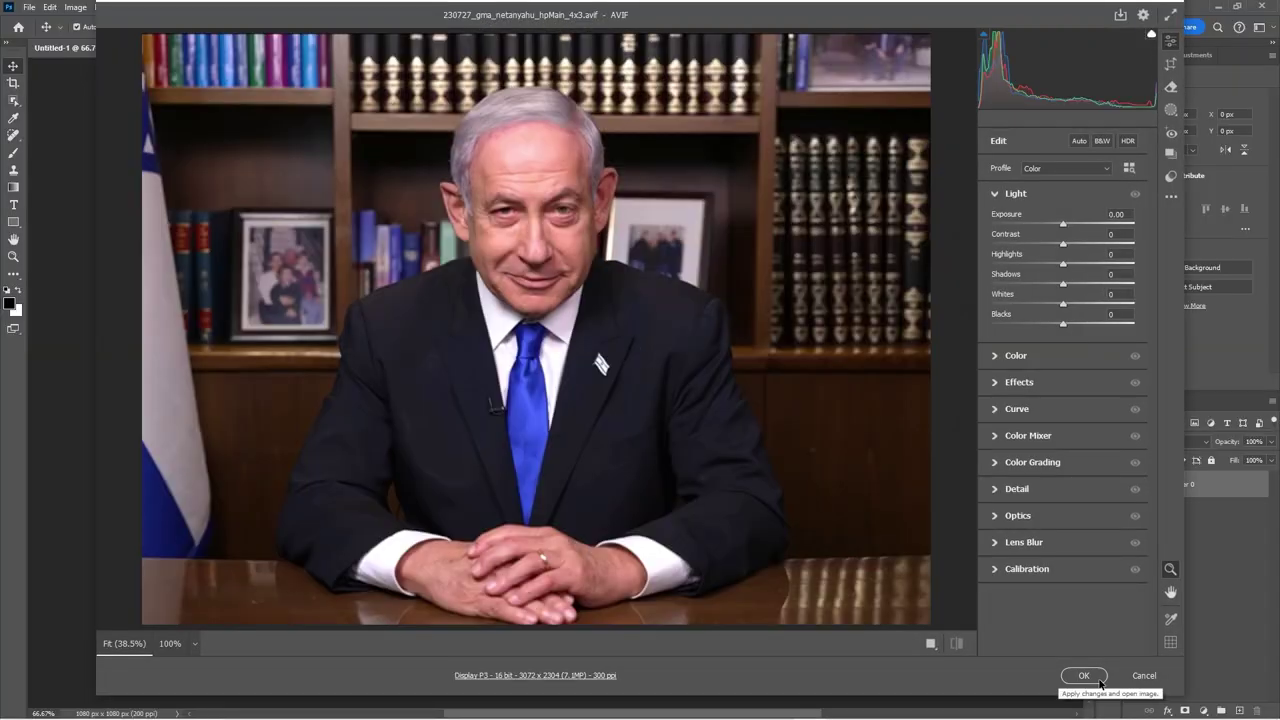
left_click(1100, 682)
key("Return")
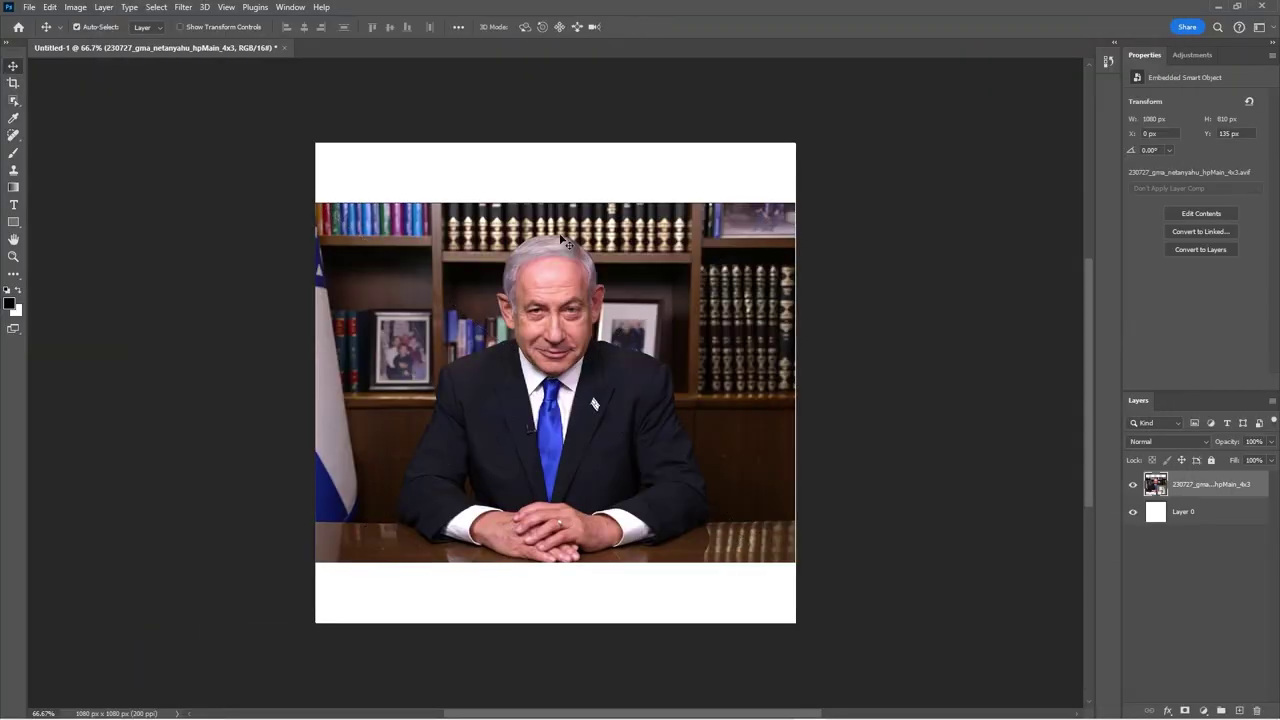
key("w")
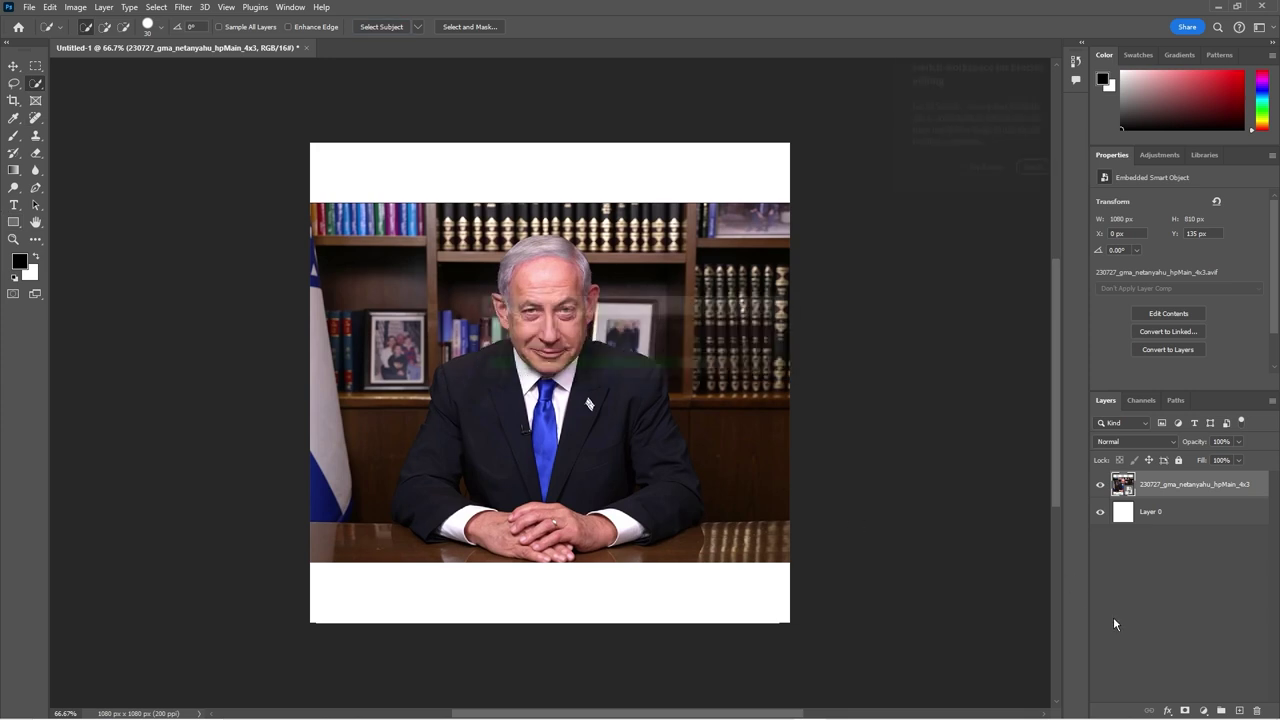
scroll(590, 580, "up", 3)
Step: Remove the desk beside the man's hands from the selection and mask out his office
right_click(660, 543, "alt")
left_click_drag(654, 533, 631, 539)
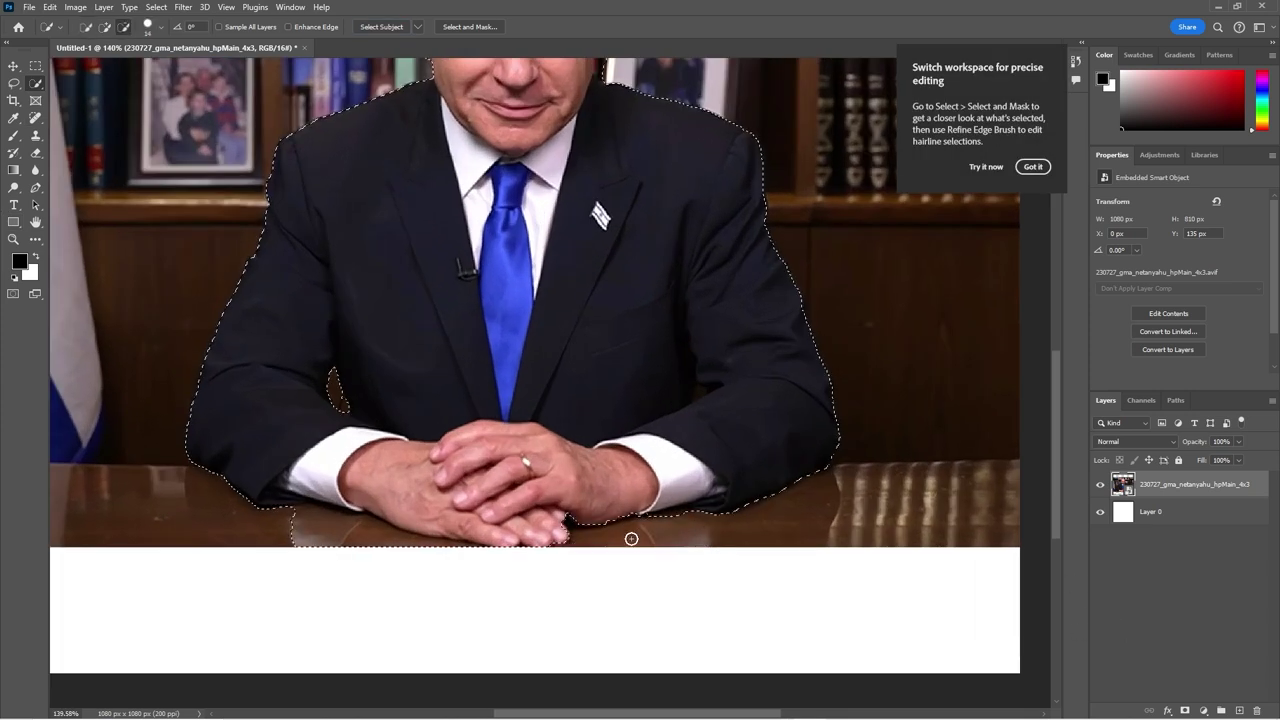
left_click_drag(288, 517, 394, 531)
scroll(250, 518, "down", 2)
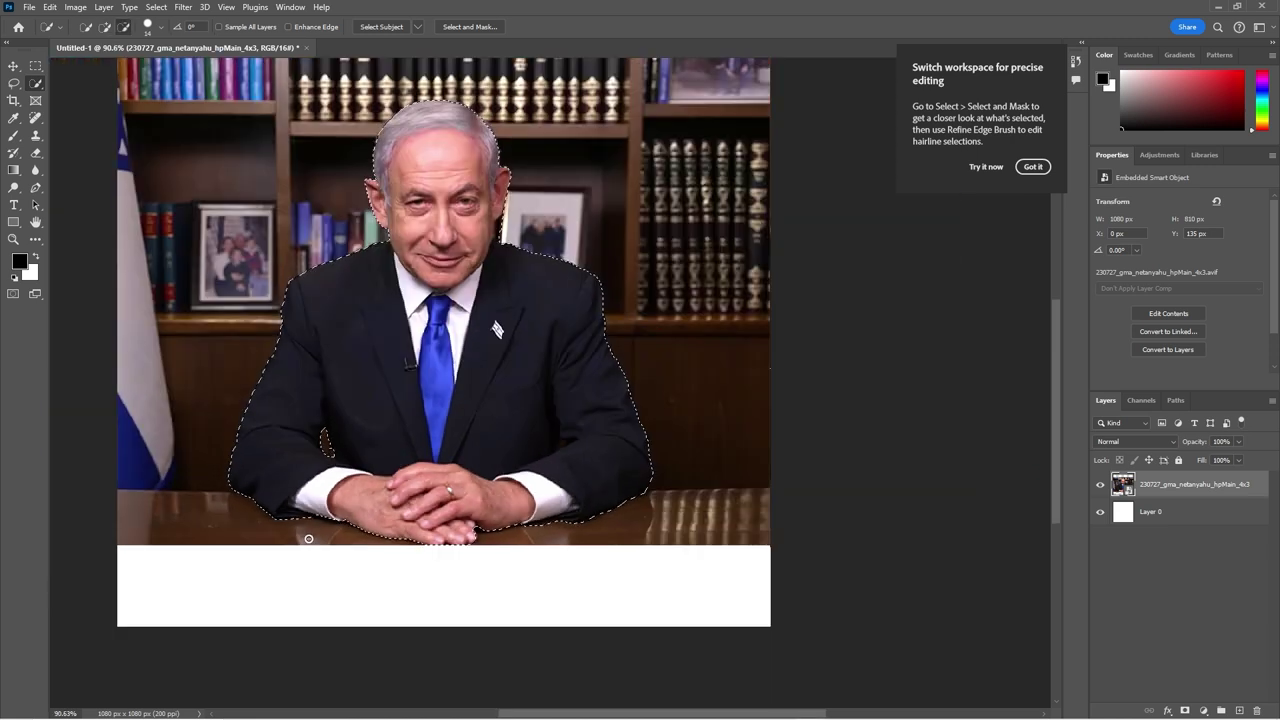
scroll(468, 290, "up", 1)
scroll(468, 290, "up", 4)
scroll(468, 290, "down", 2)
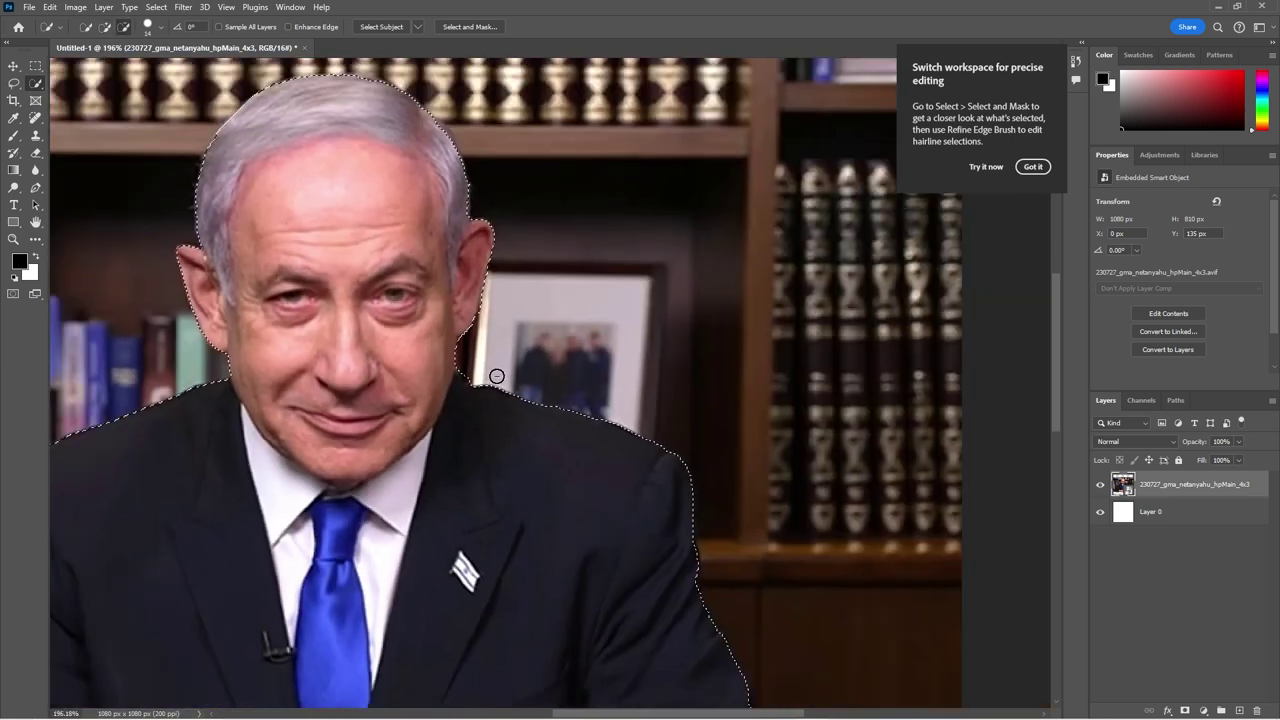
scroll(494, 371, "down", 2)
mouse_move(267, 303)
left_mouse_down()
mouse_move(369, 325)
mouse_move(592, 230)
left_mouse_up()
left_click(1185, 709)
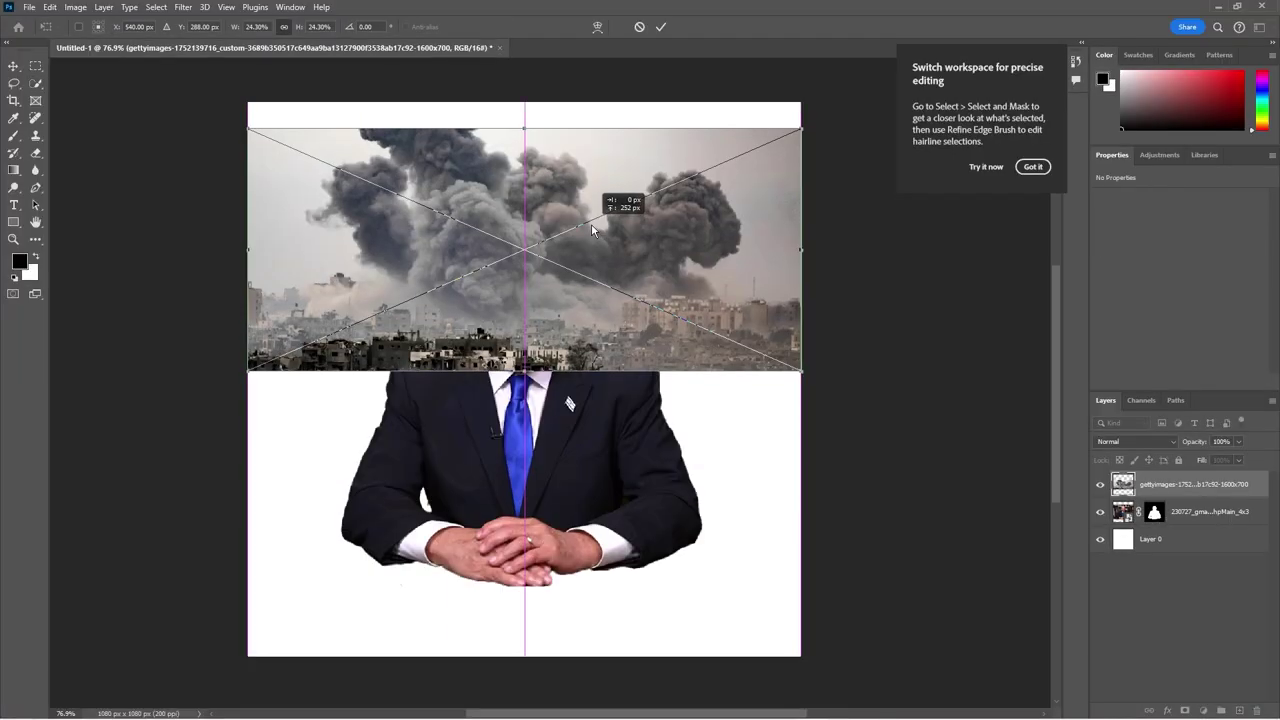
Step: Commit the smoke photo and center it and the man along the guide, smoke above
key("Return")
left_click_drag(552, 440, 567, 455)
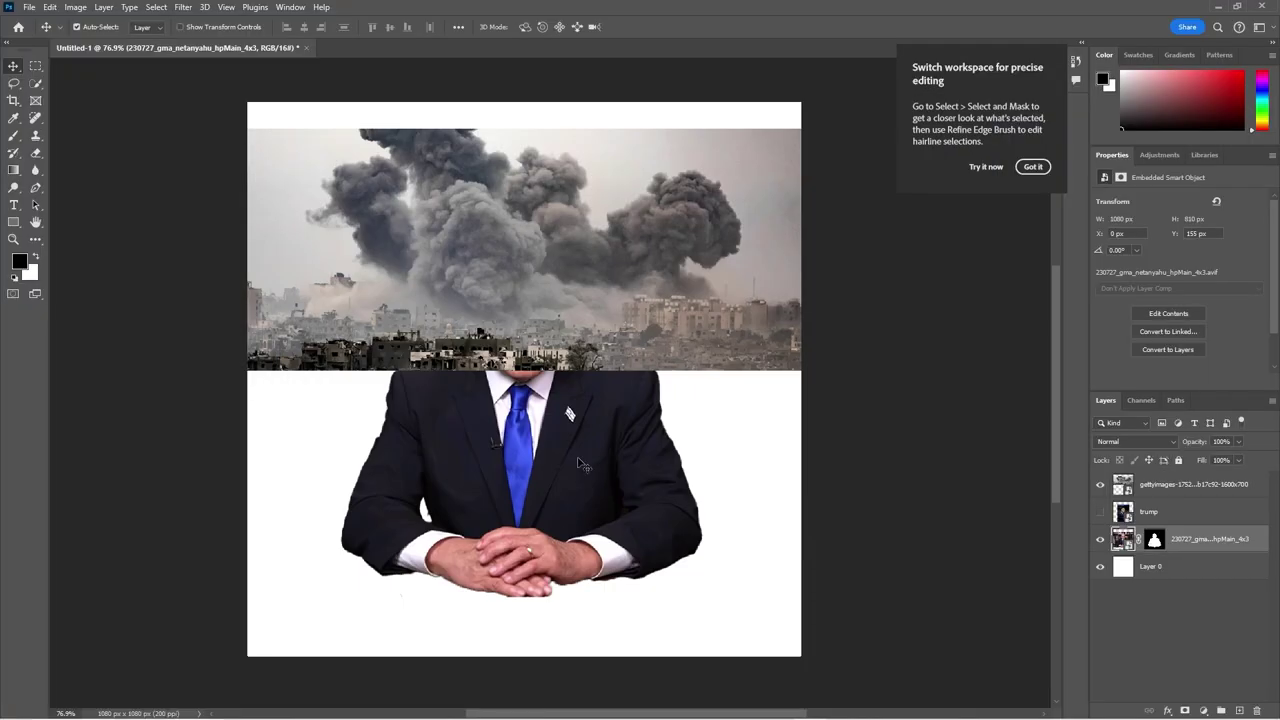
left_click_drag(579, 324, 572, 289)
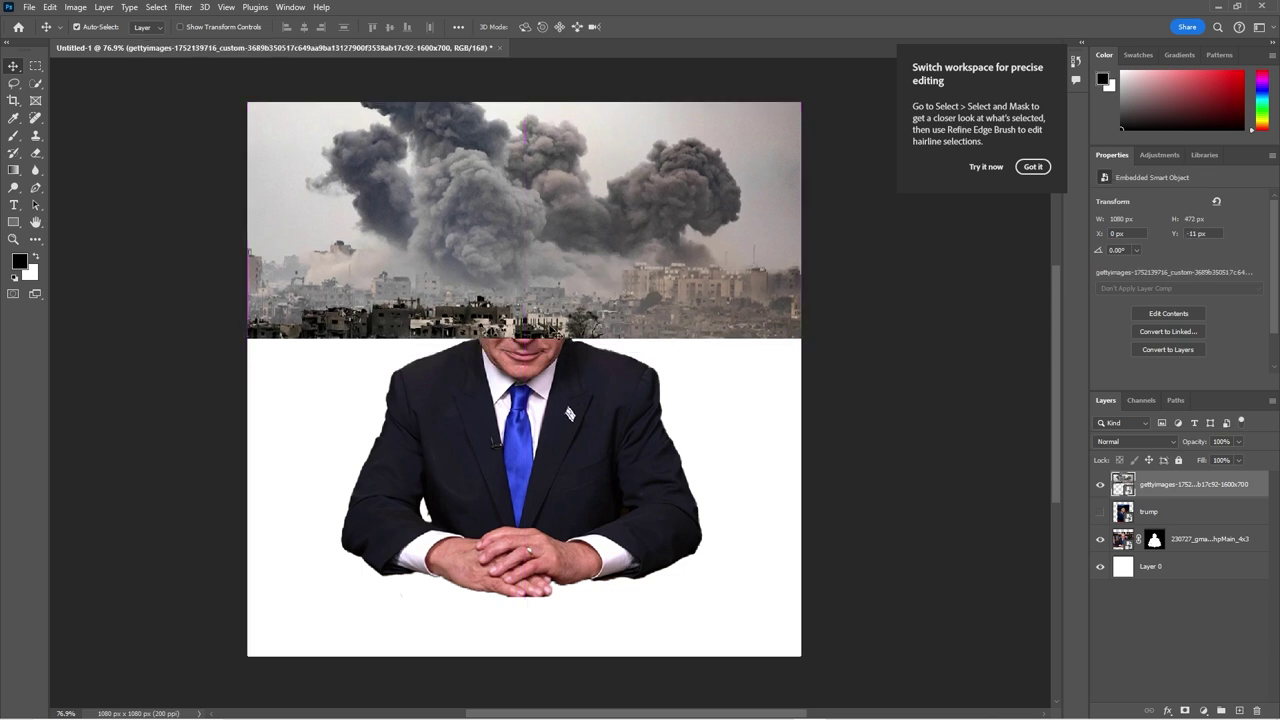
left_click_drag(666, 550, 688, 590)
left_click_drag(530, 228, 530, 271)
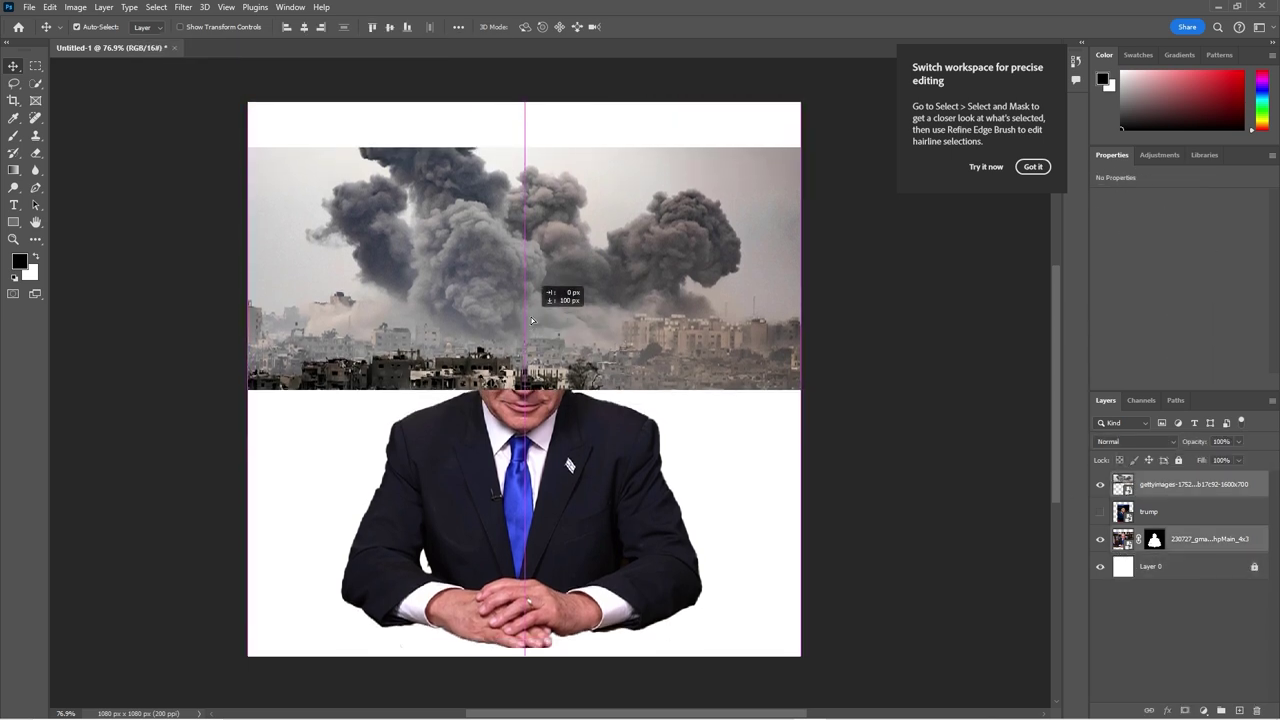
key("w")
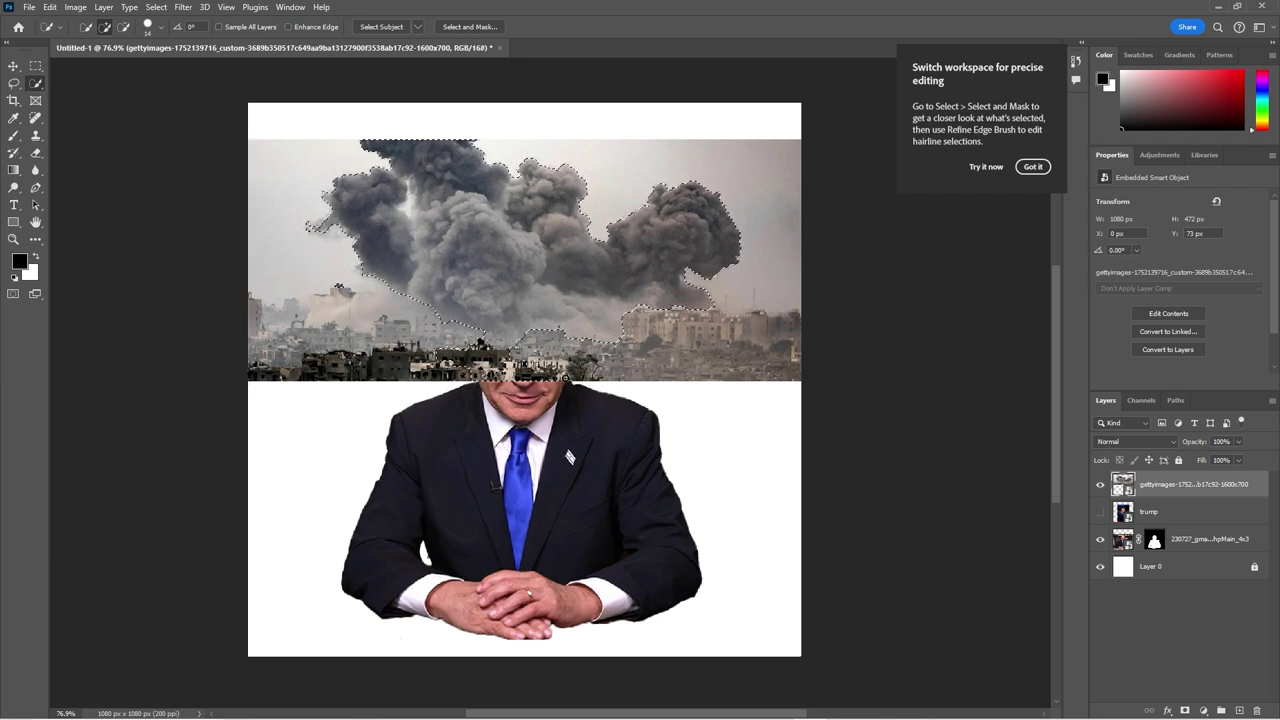
Step: Mask the smoke photo to its clouds and soft-brush out stray wisps and left rubble
left_click(1185, 710)
key("b")
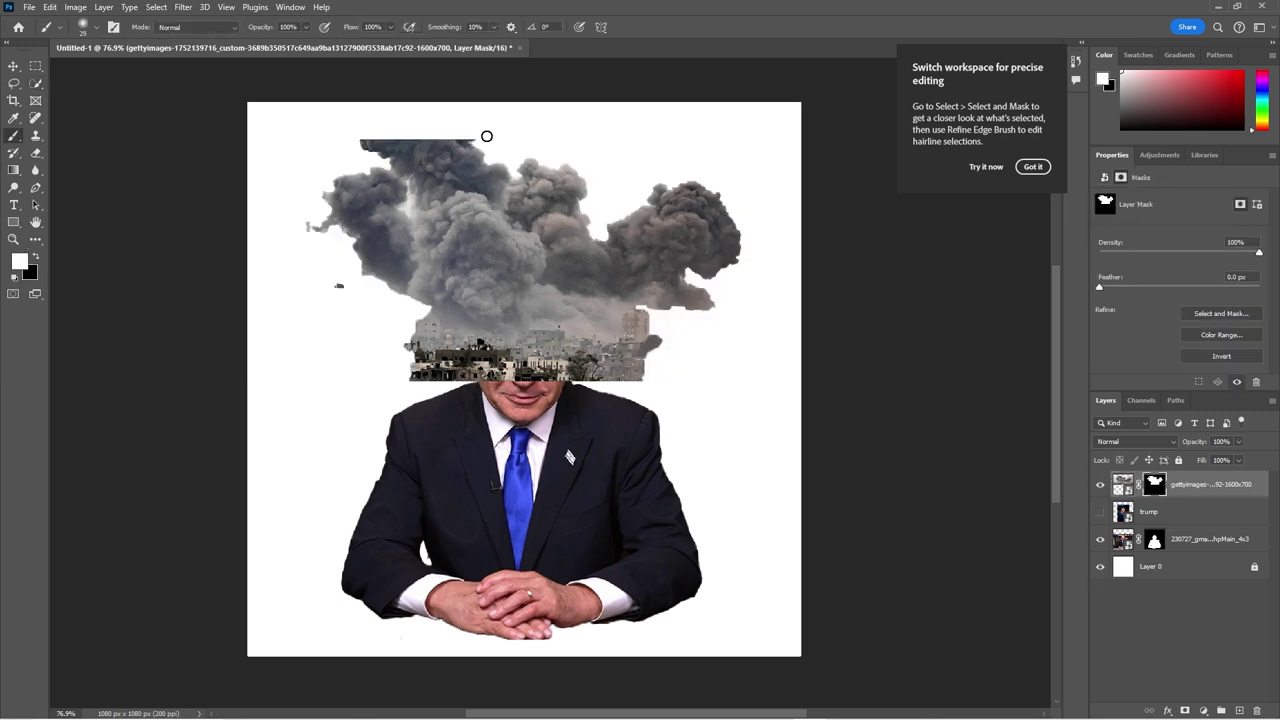
right_click(486, 296)
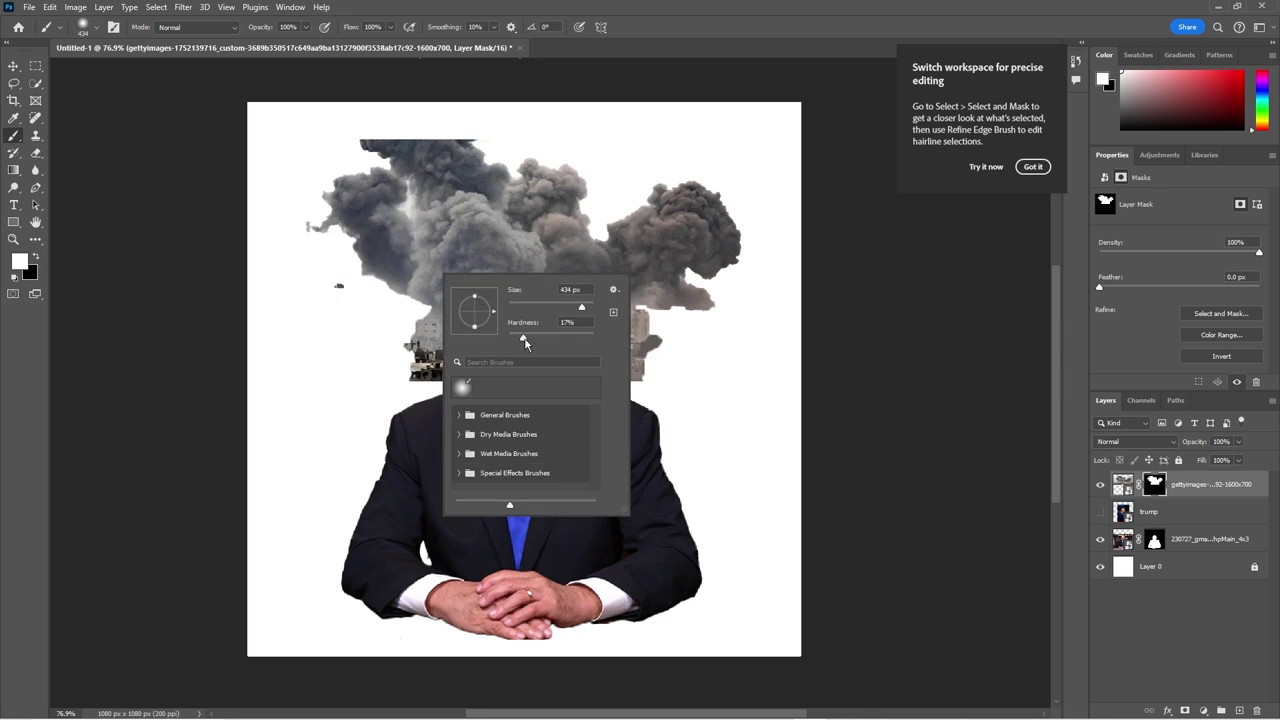
left_click_drag(310, 330, 447, 255)
key("ctrl+z")
right_click(493, 172, "alt")
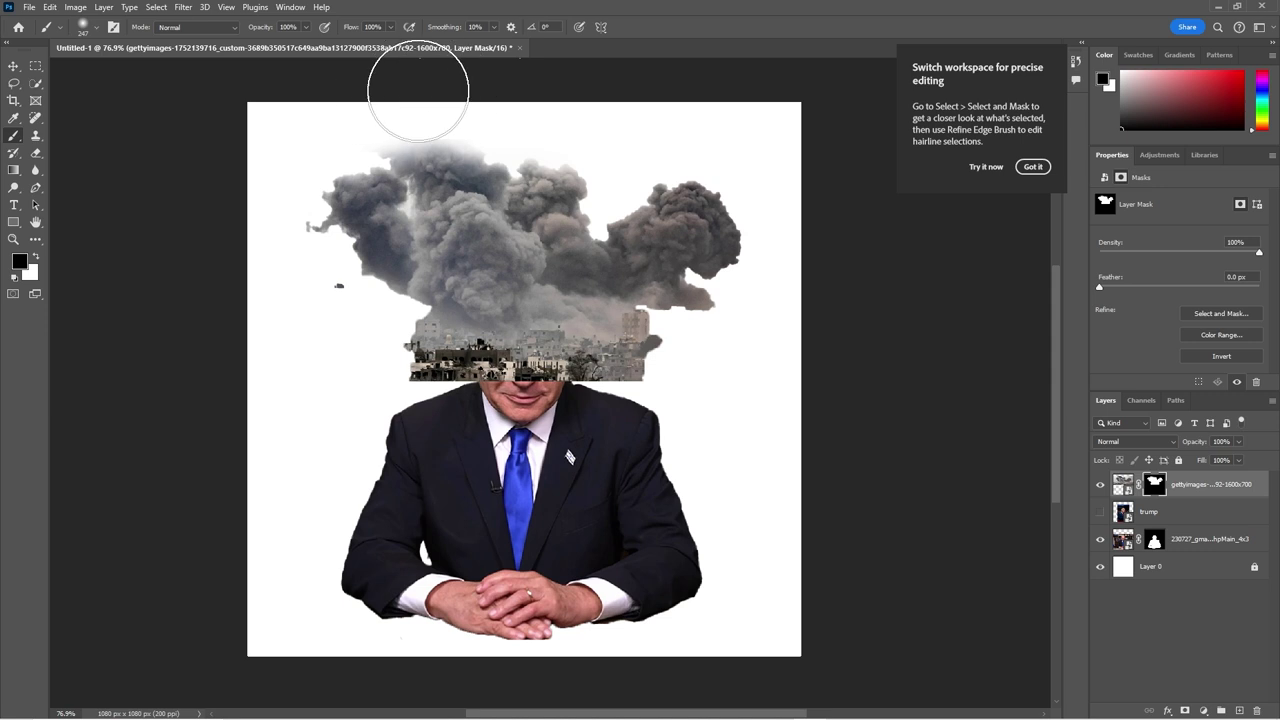
left_click_drag(306, 306, 296, 217)
left_click_drag(376, 383, 395, 377)
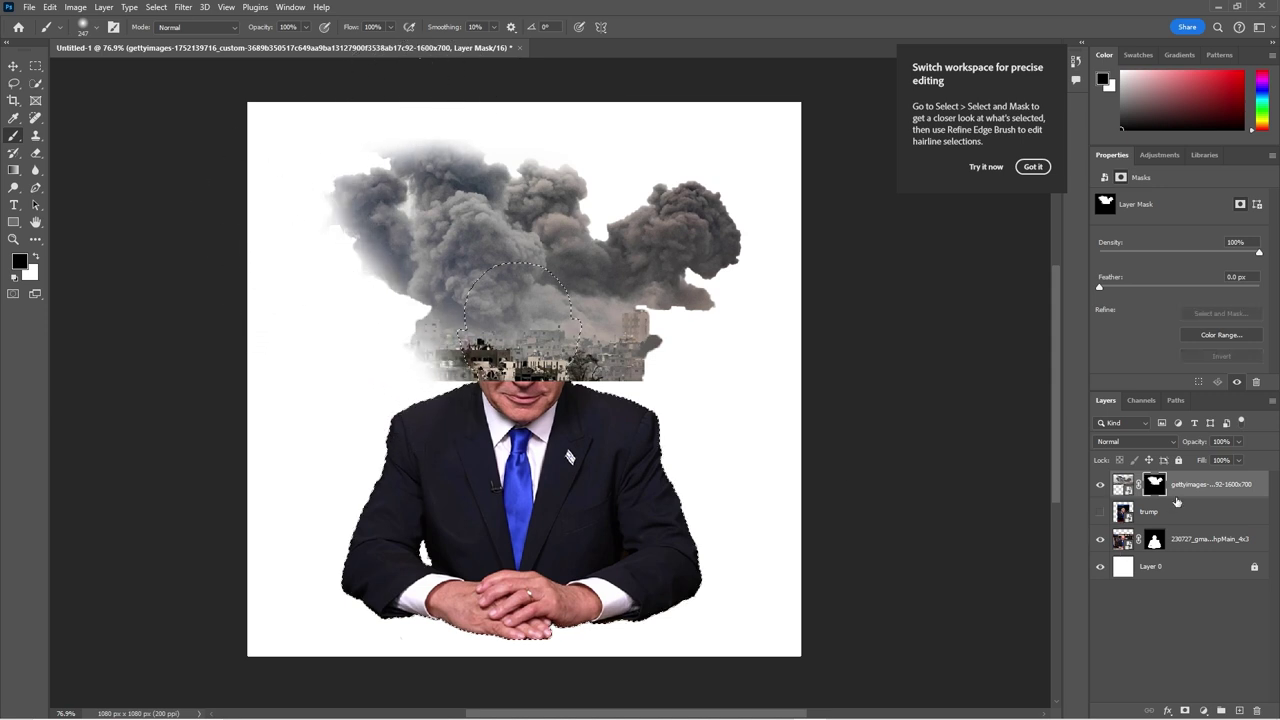
Step: Hide the remaining rubble over the face using inverted selections, then deselect
right_click(613, 316)
left_click(650, 342)
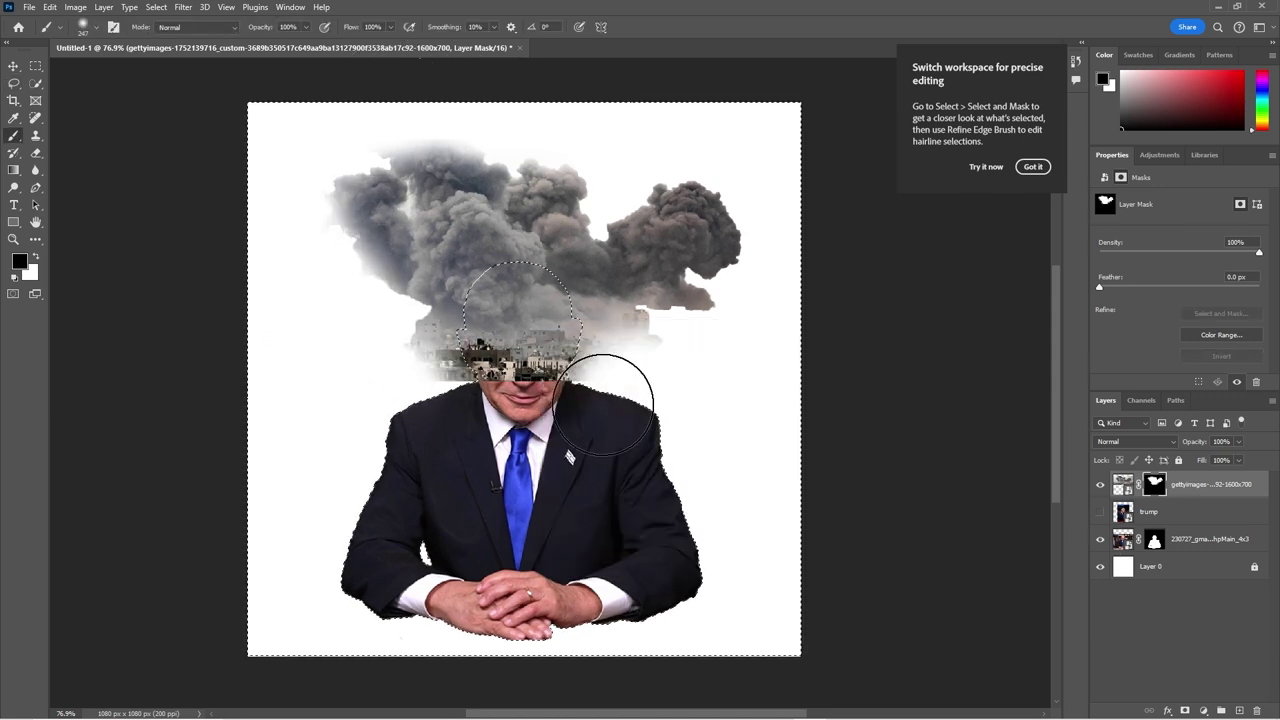
left_click_drag(414, 371, 400, 366)
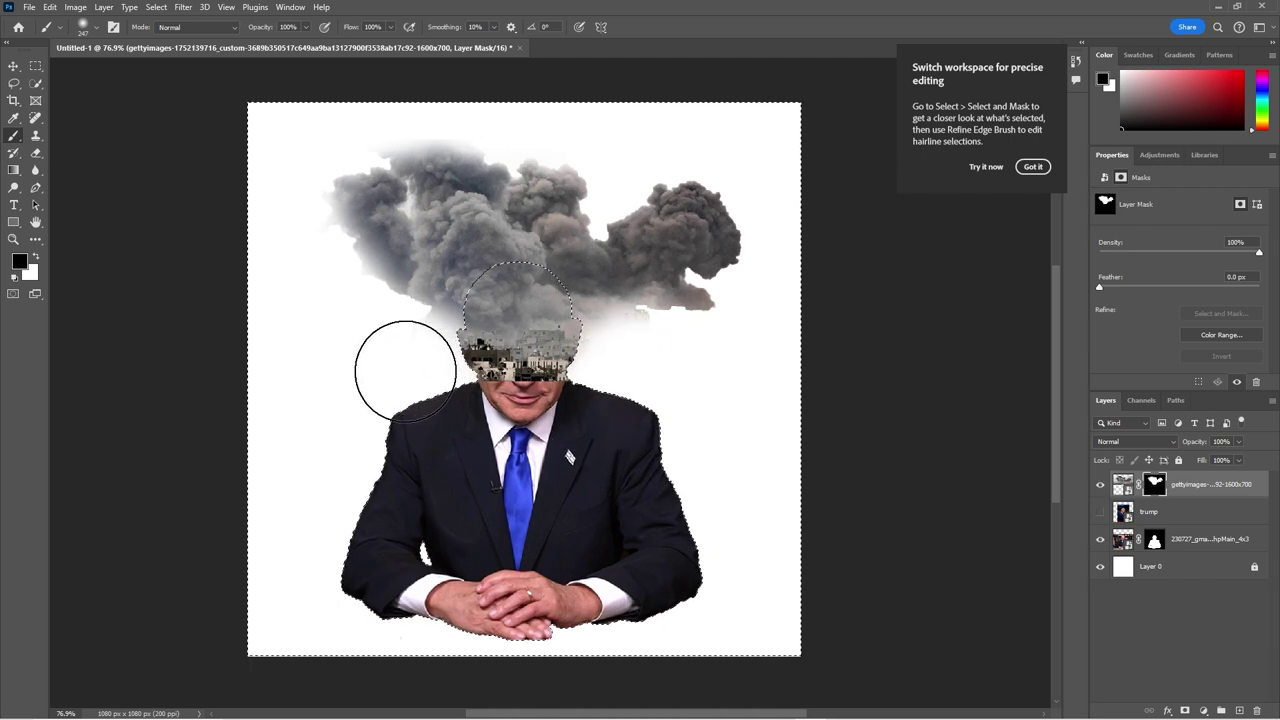
right_click(527, 433)
left_click(564, 459)
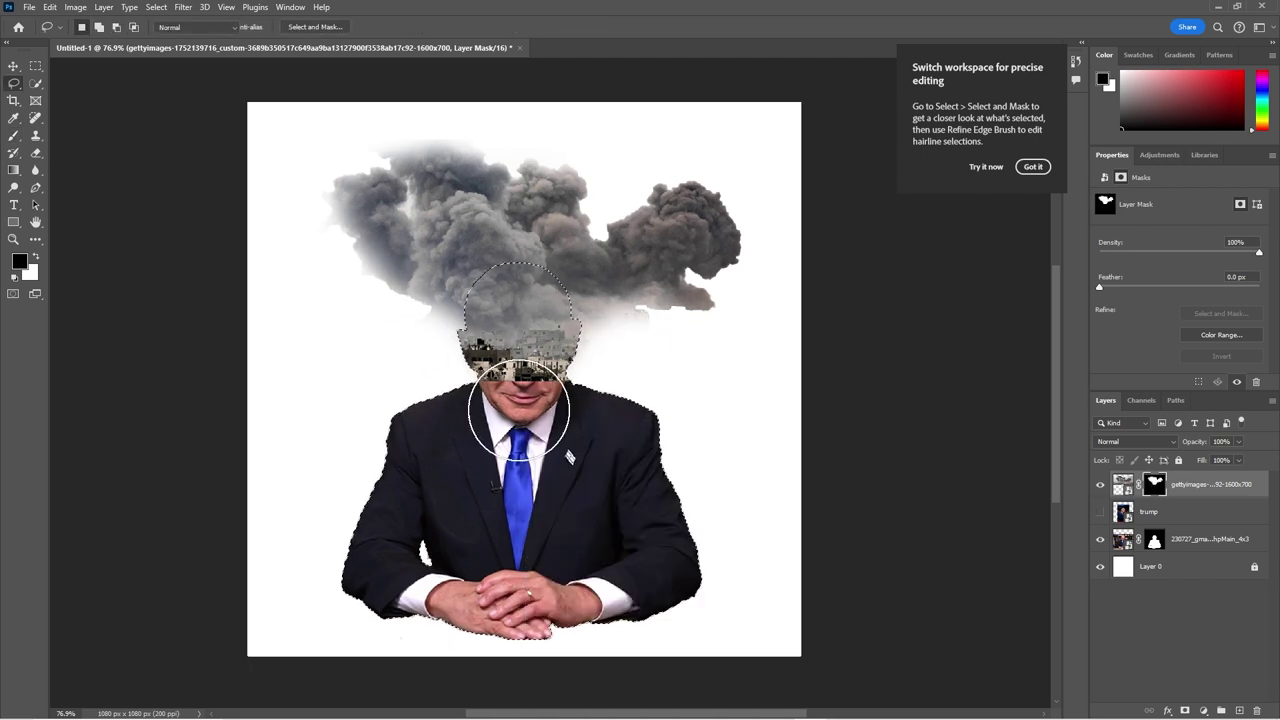
mouse_move(527, 433)
left_mouse_down()
mouse_move(457, 400)
mouse_move(557, 428)
left_mouse_up()
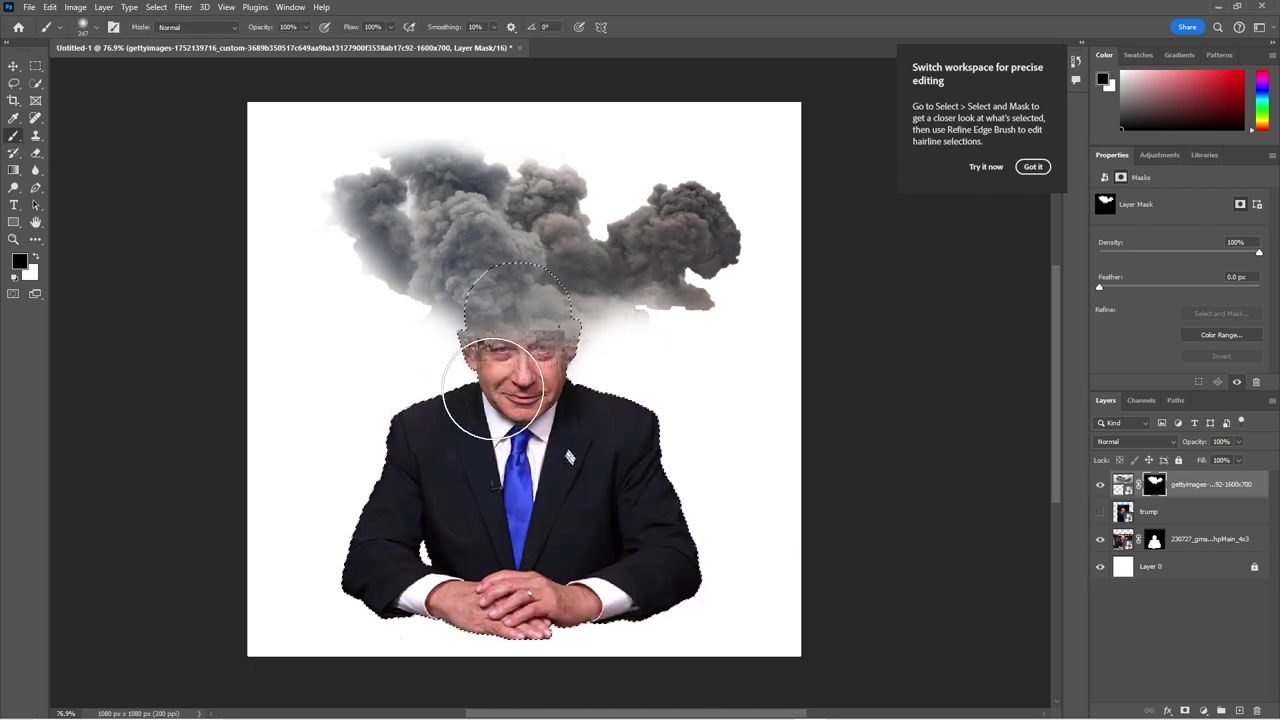
key("l")
right_click(518, 392)
left_click(540, 400)
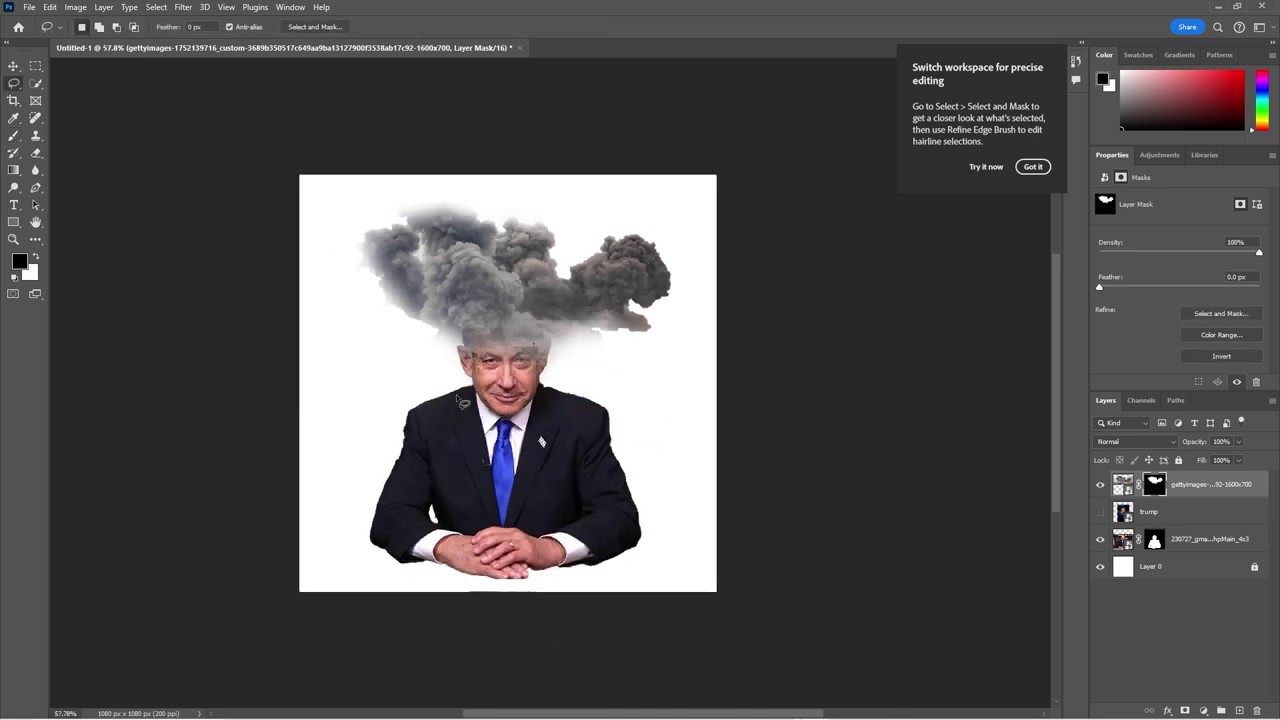
right_click(1154, 485)
Step: Apply the smoke layer's mask permanently
right_click(1208, 485)
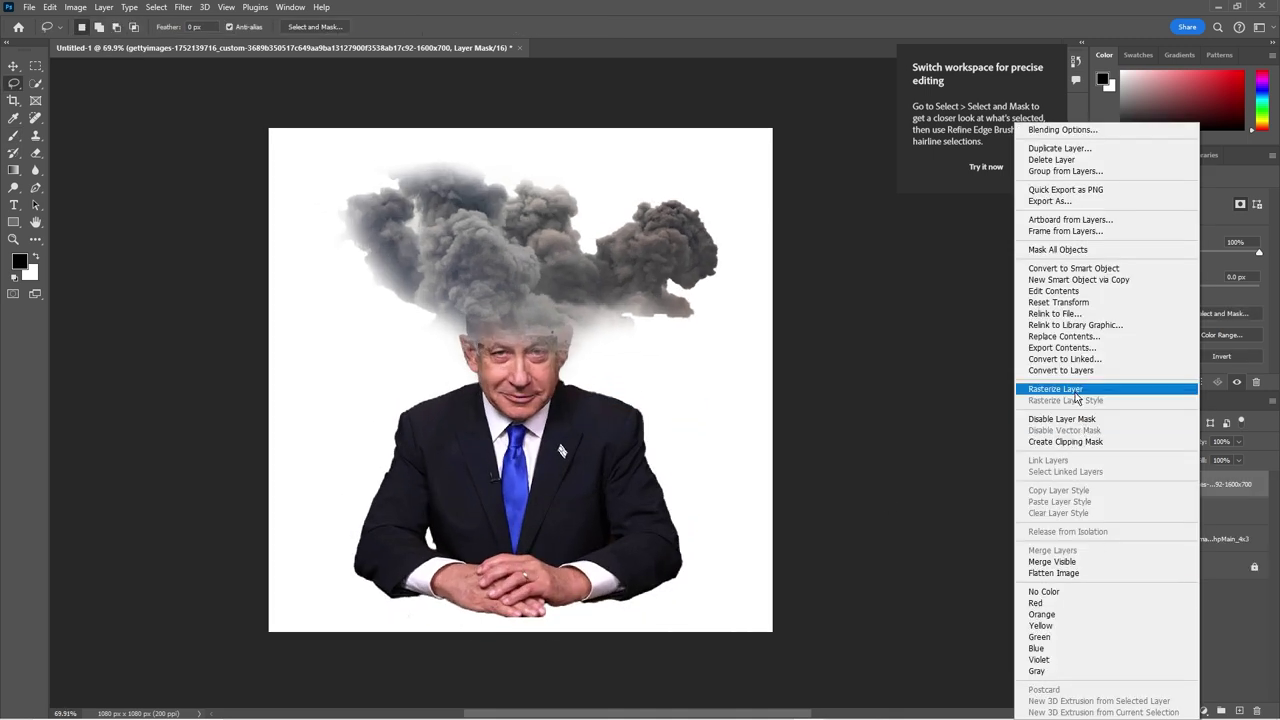
right_click(1150, 486)
left_click(1153, 522)
scroll(577, 381, "up", 1)
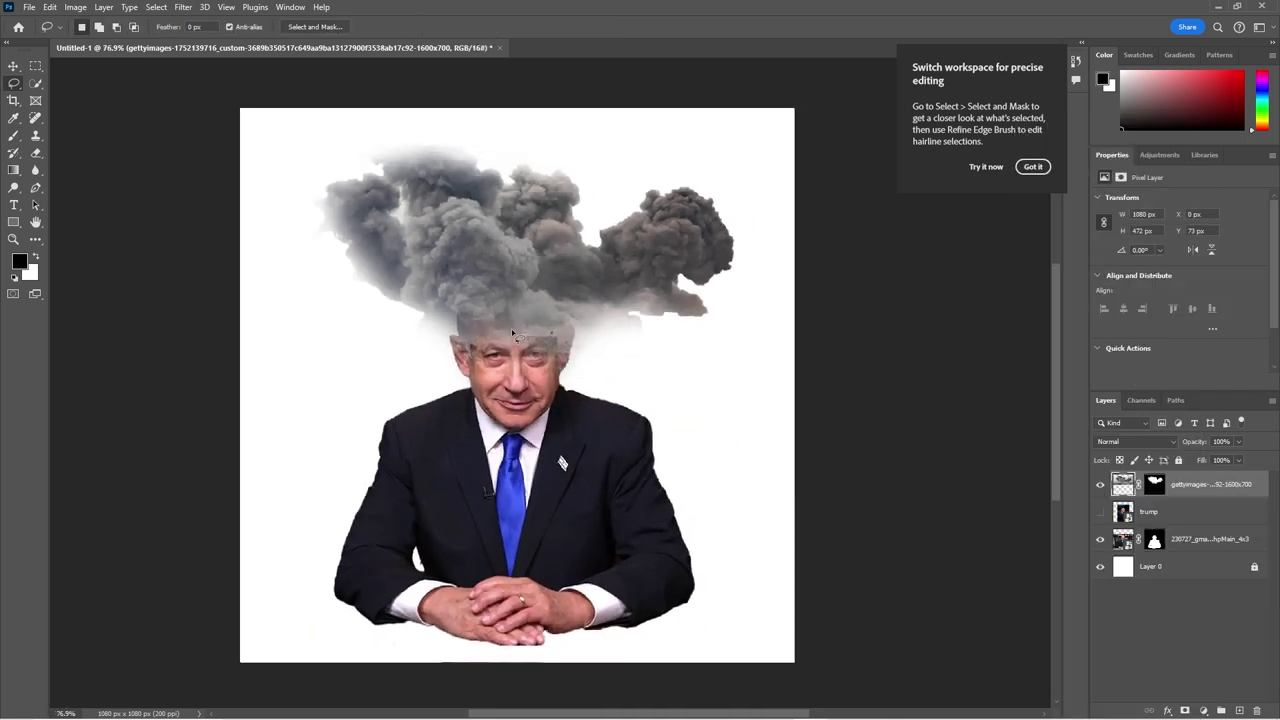
Step: Reshape the smoke puffs with Liquify Forward Warp and add a fresh mask to the smoke layer
left_click(183, 7)
left_click(230, 40)
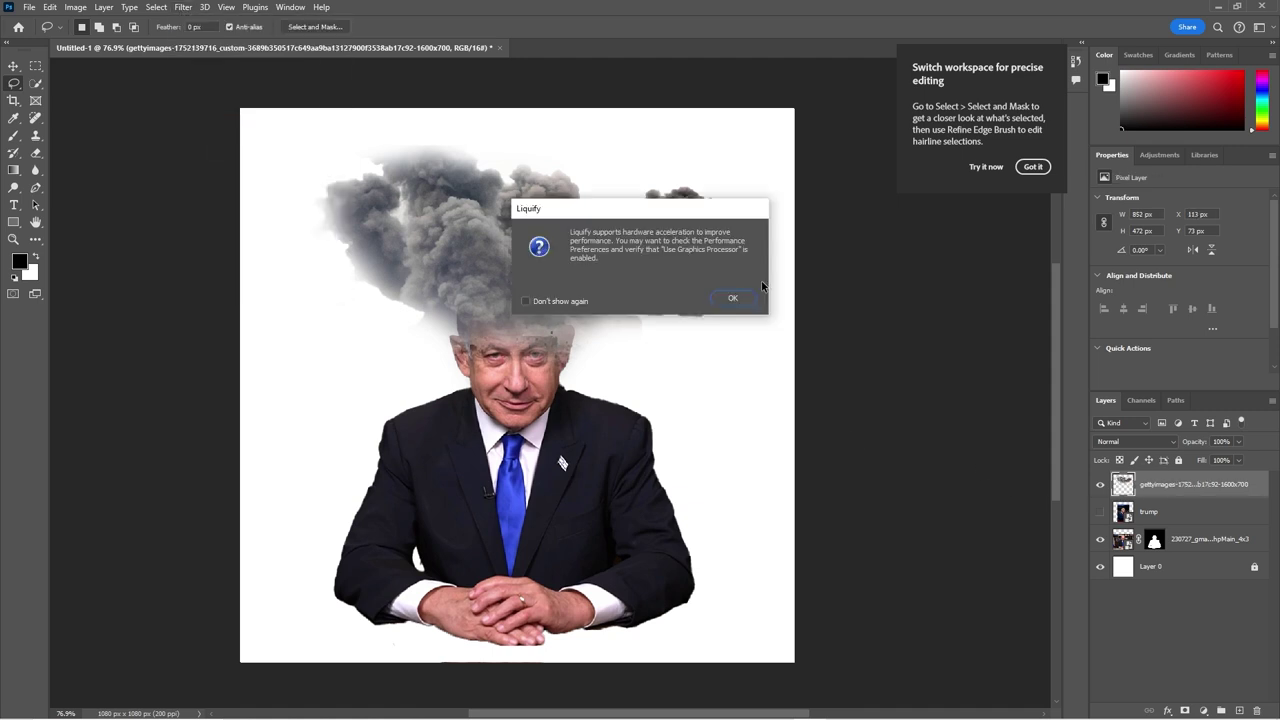
left_click(731, 294)
key("ctrl+shift+x")
mouse_move(707, 234)
left_mouse_down()
mouse_move(691, 171)
mouse_move(714, 214)
mouse_move(694, 166)
mouse_move(626, 188)
mouse_move(734, 206)
mouse_move(660, 80)
mouse_move(673, 145)
left_mouse_up()
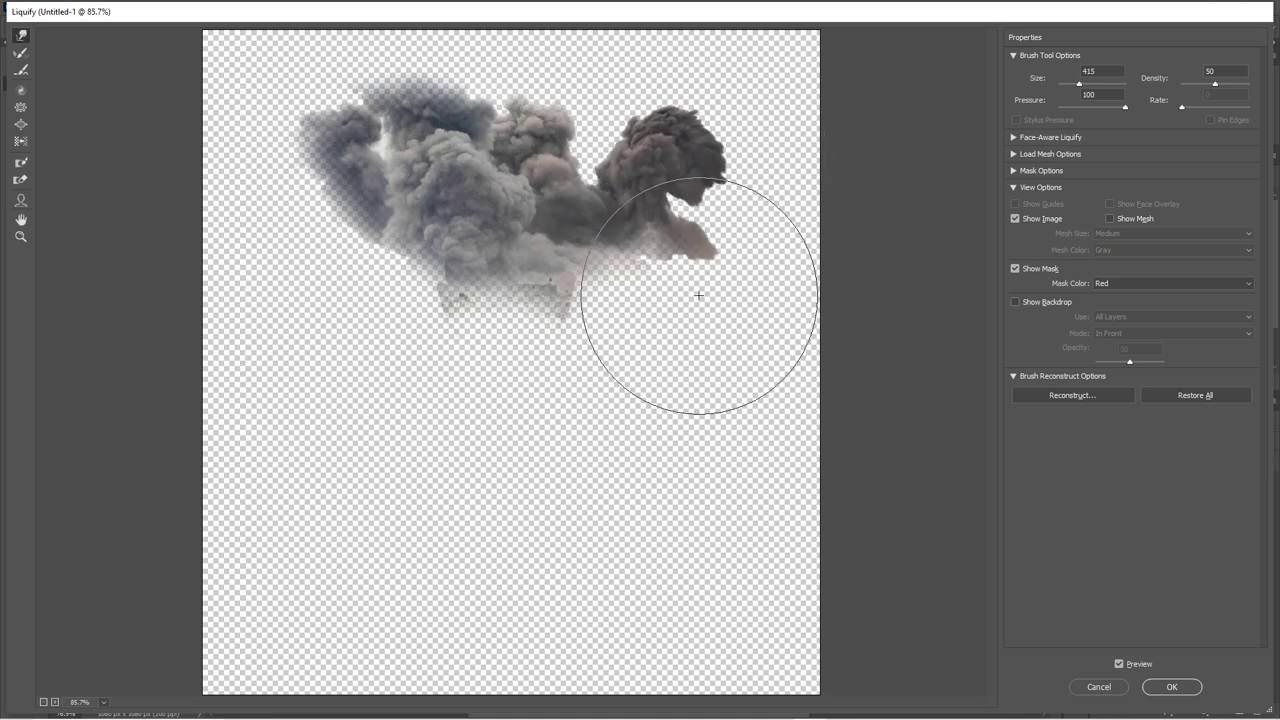
left_click_drag(420, 140, 330, 157)
left_click(1172, 686)
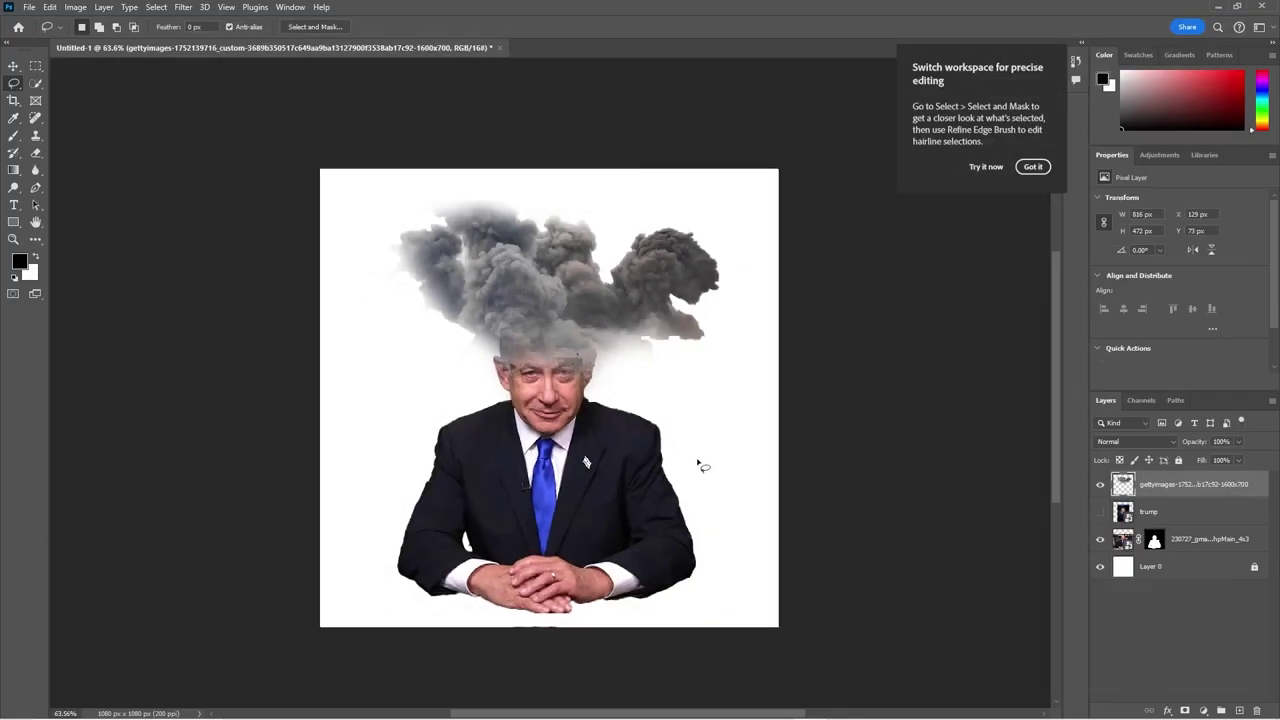
left_click(1185, 710)
key("b")
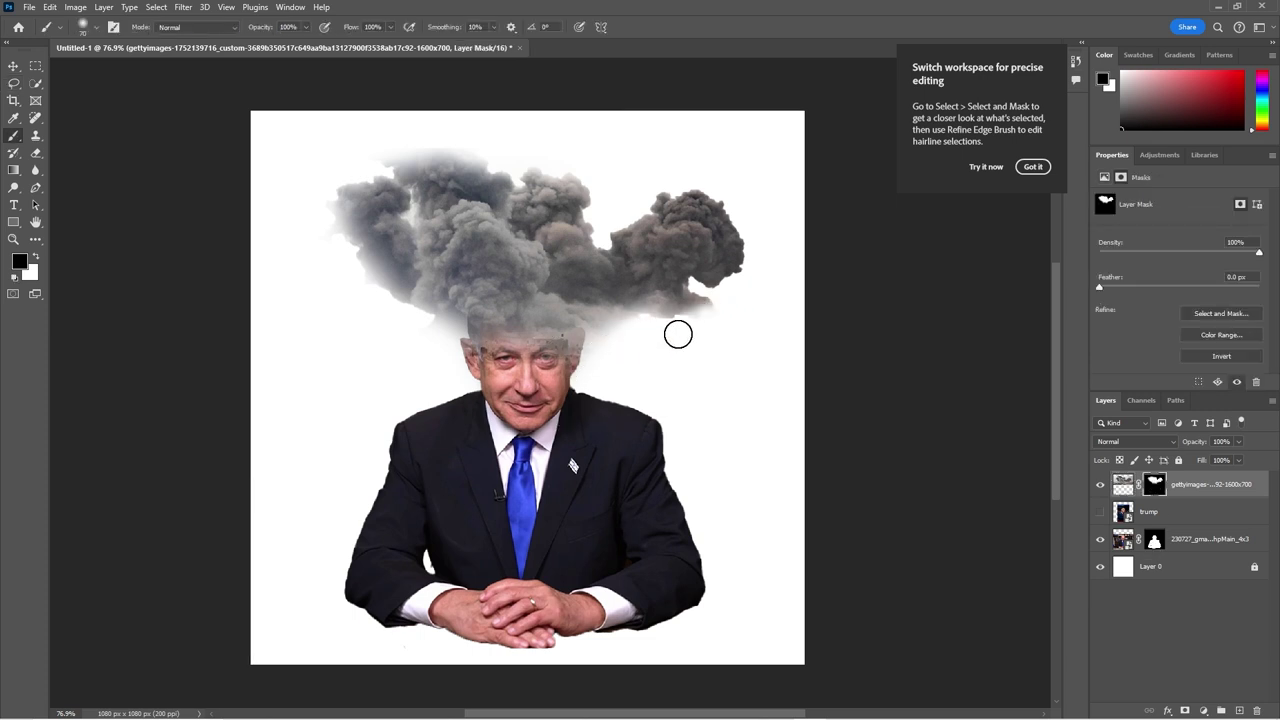
Step: Set the brush to about 212 px and paint the smoke mask around the man's eyes
key("bracketright")
key("bracketright")
key("bracketright")
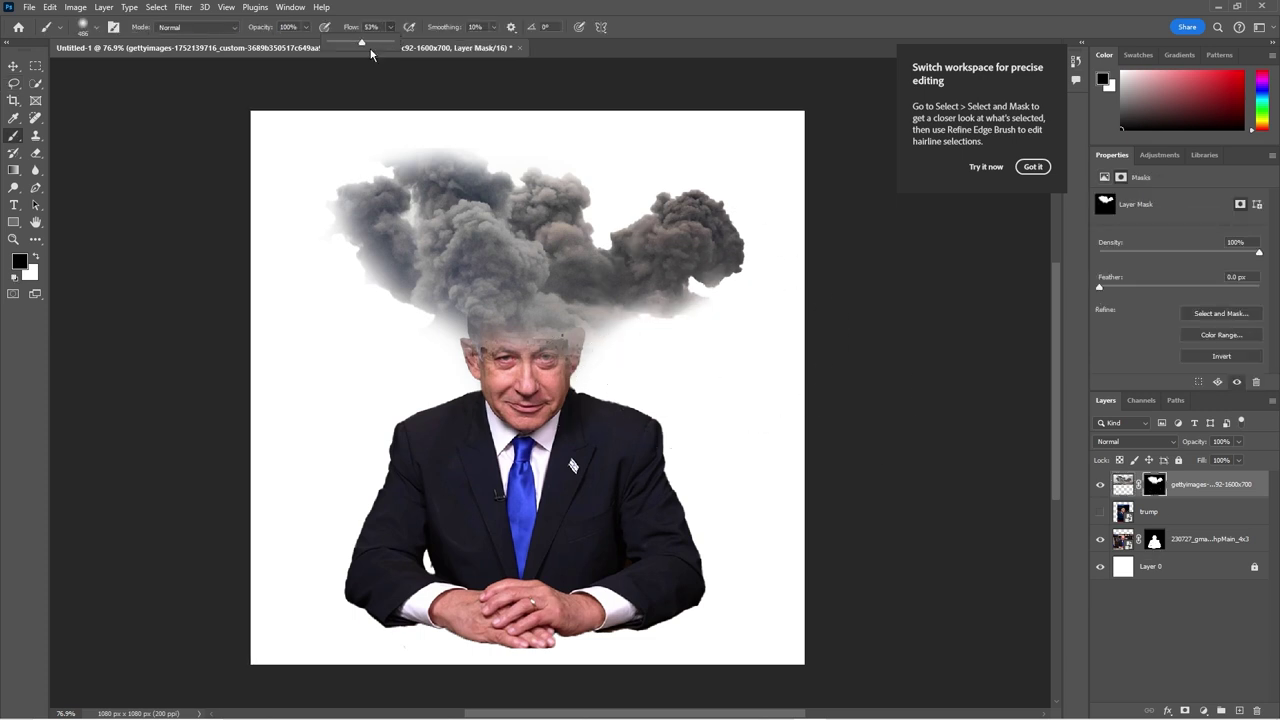
scroll(359, 430, "down", 1)
left_click_drag(359, 430, 418, 369)
scroll(512, 385, "up", 2)
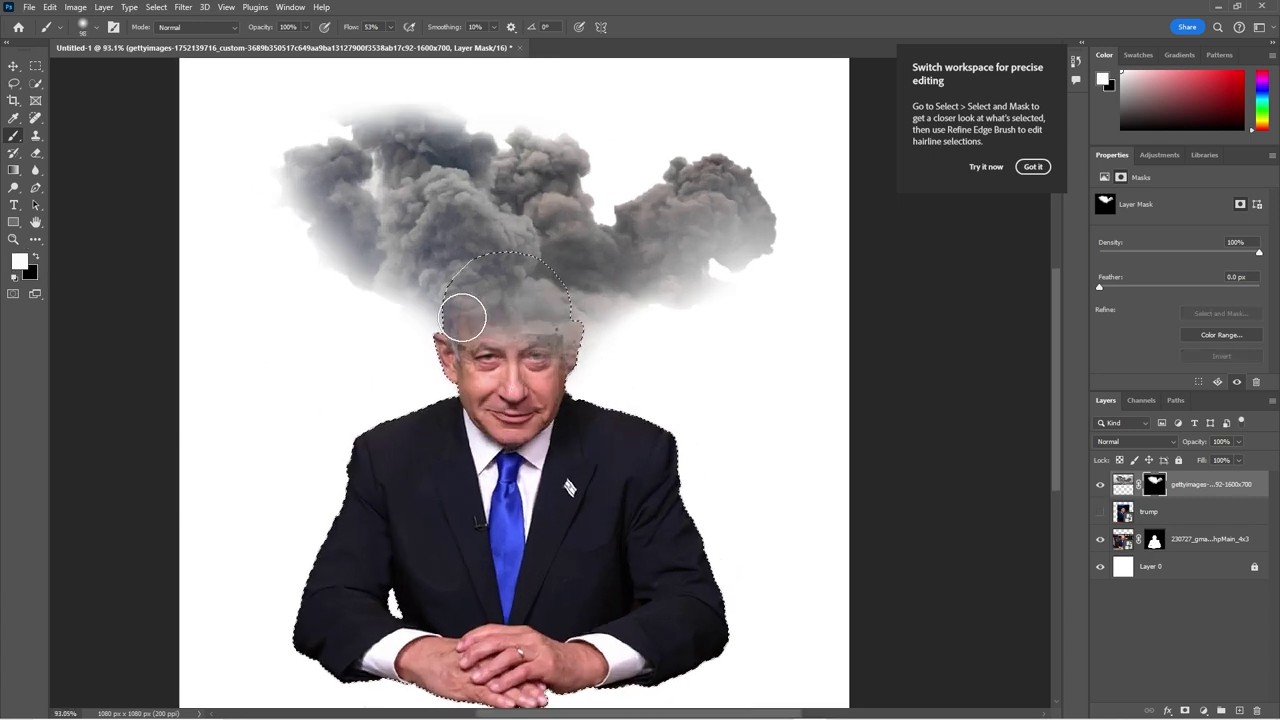
left_click_drag(514, 334, 571, 337)
key("x")
scroll(535, 357, "up", 2)
scroll(533, 357, "up", 3)
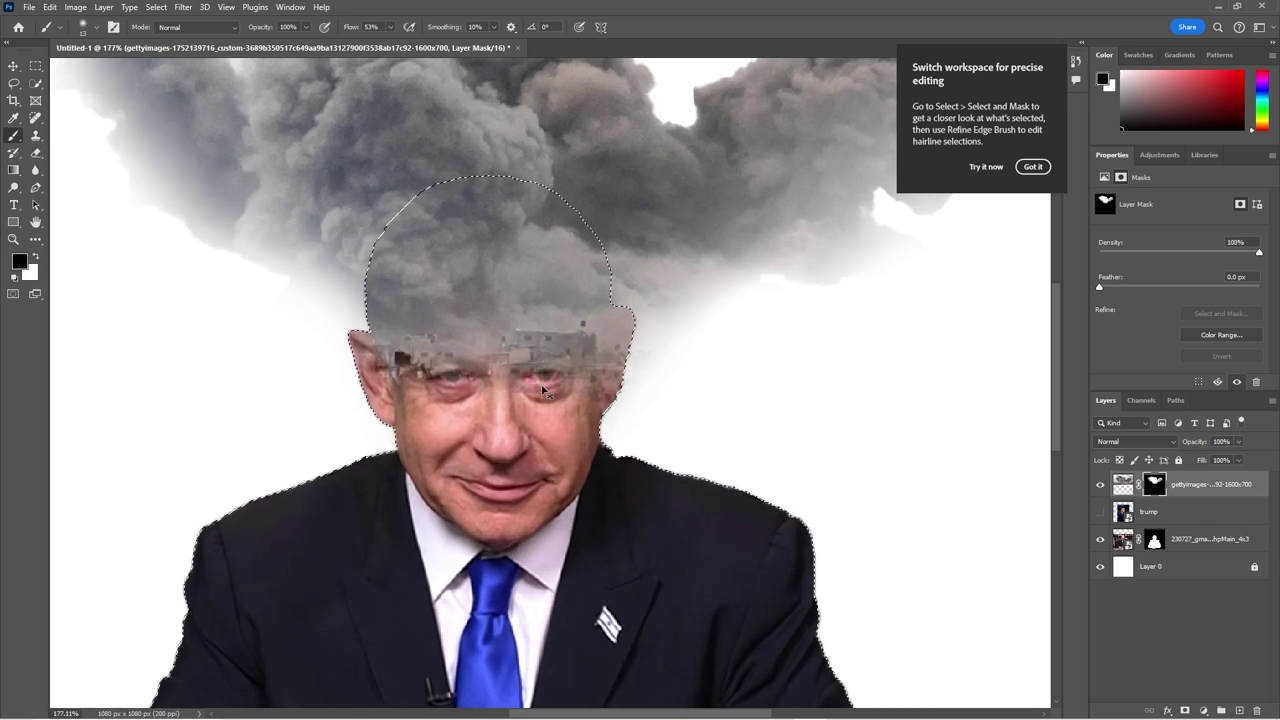
Step: Blend the smoke edge into the head at 56% brush opacity and clear the selection
key("5")
key("6")
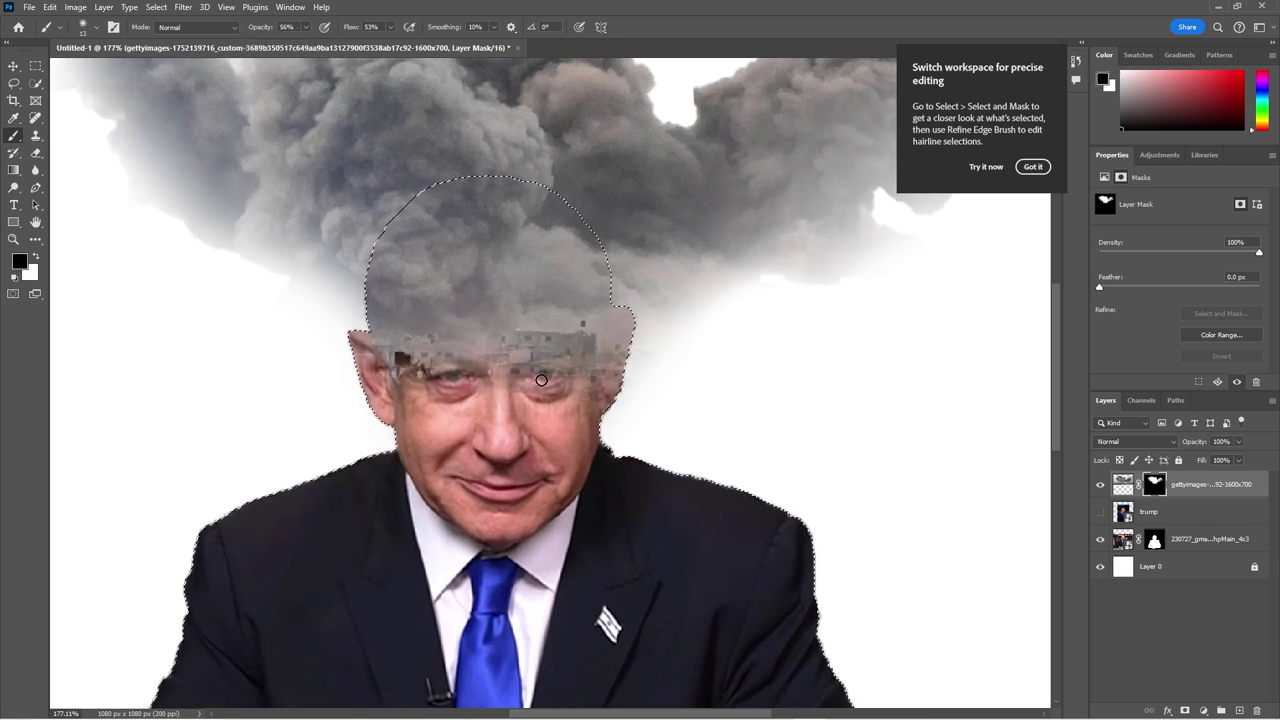
scroll(423, 388, "down", 2)
scroll(400, 380, "down", 1)
key("x")
key("bracketright")
key("bracketright")
key("bracketright")
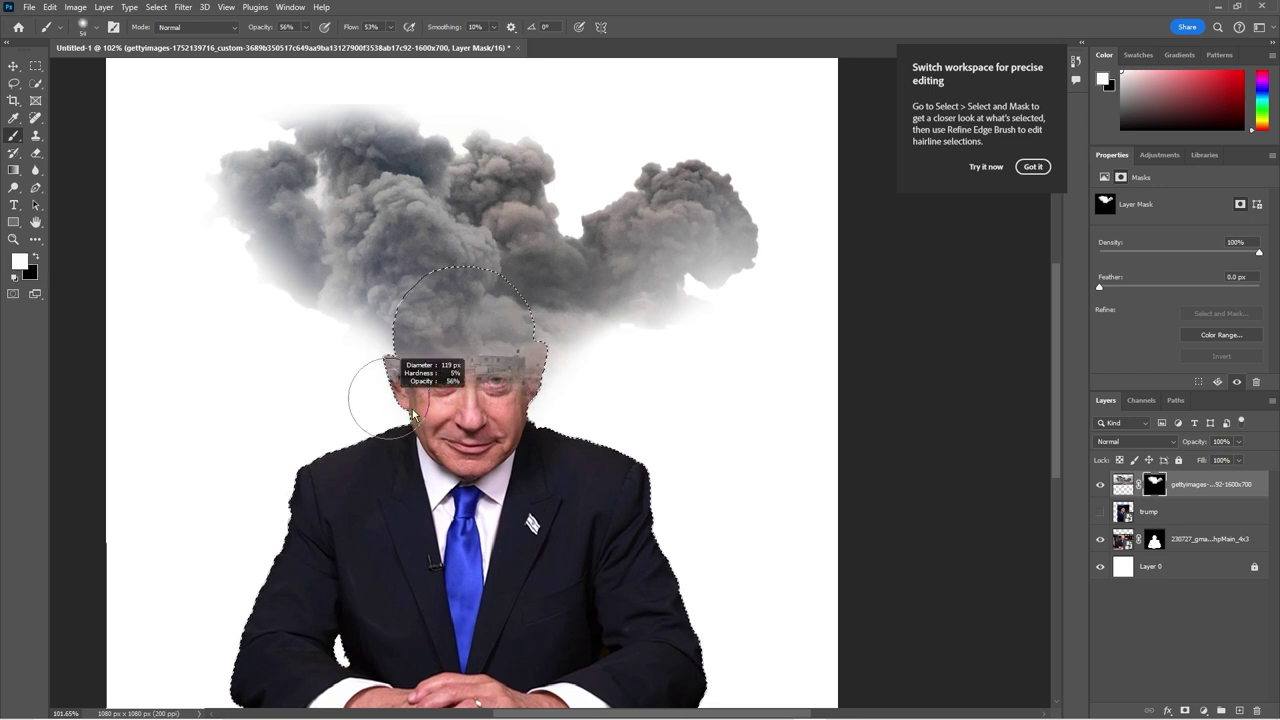
scroll(385, 397, "up", 2)
right_click(409, 351)
left_click(440, 359)
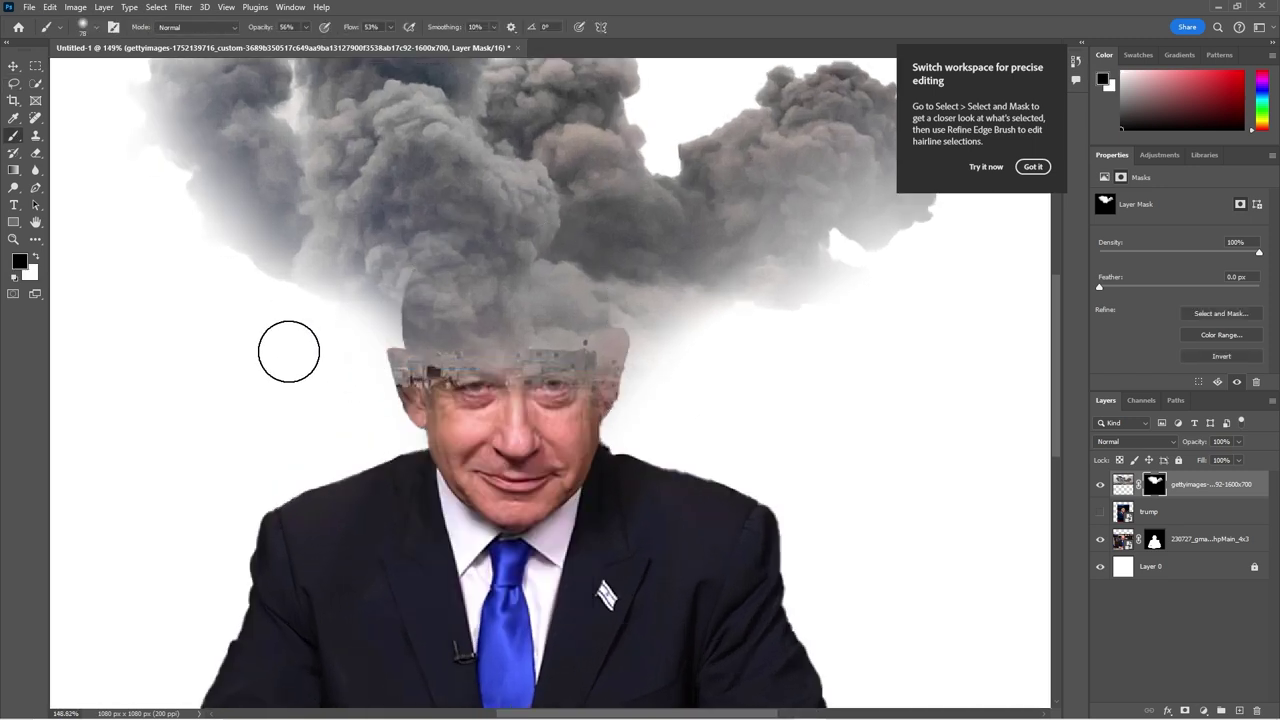
scroll(288, 351, "down", 2)
left_click(505, 515, "ctrl")
key("ctrl+t")
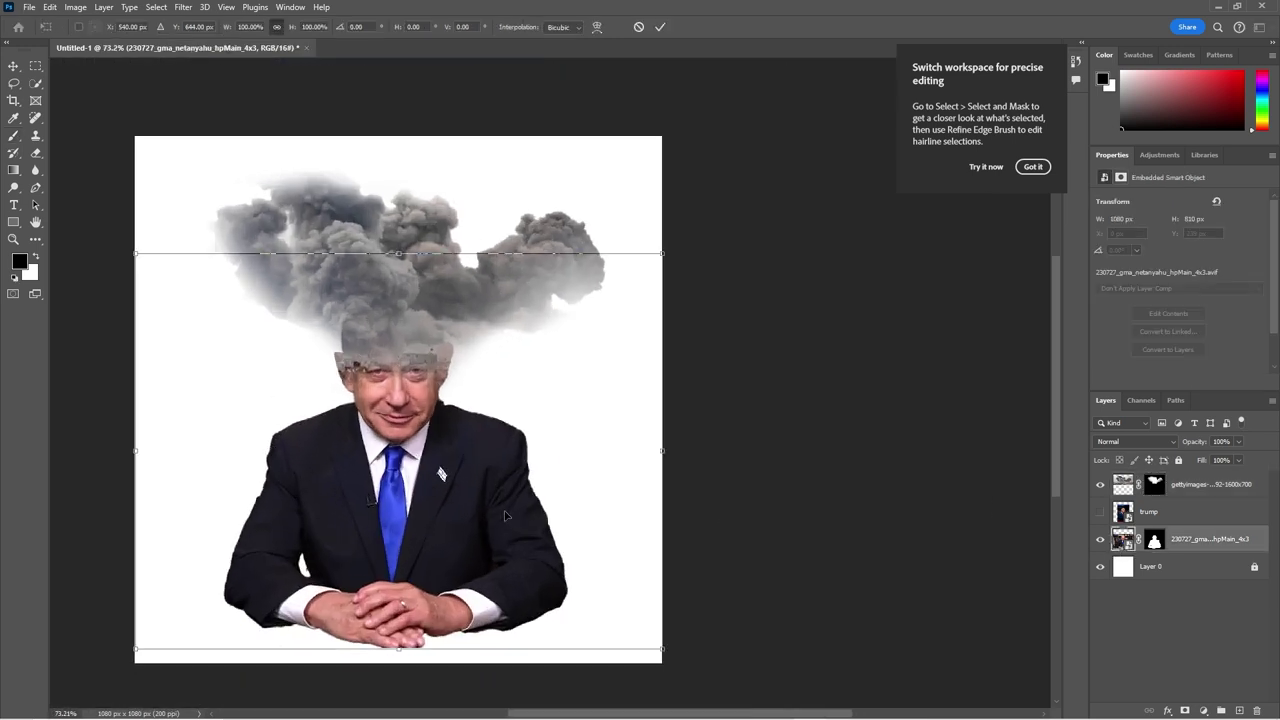
Step: Scale the man down to about two thirds size and nudge him slightly up
left_click_drag(660, 650, 576, 585)
left_click_drag(420, 543, 420, 527)
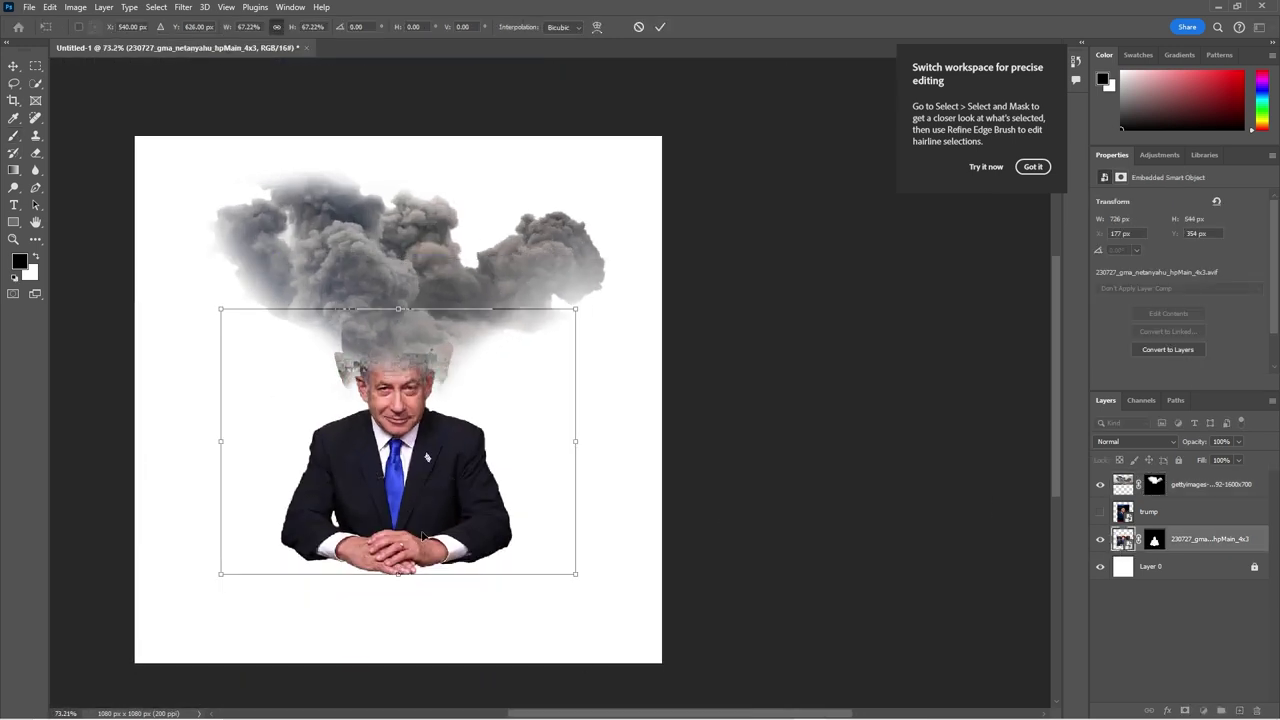
left_click_drag(575, 567, 566, 554)
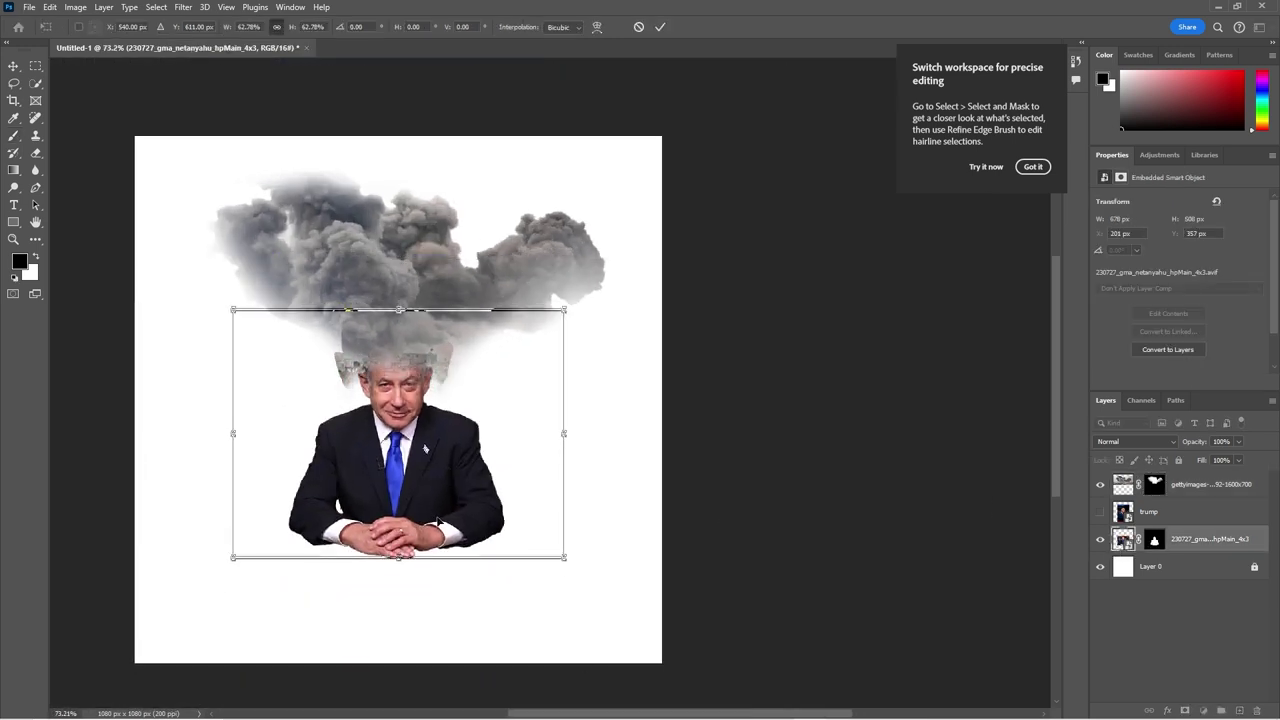
key("Return")
key("b")
left_click_drag(319, 457, 391, 449)
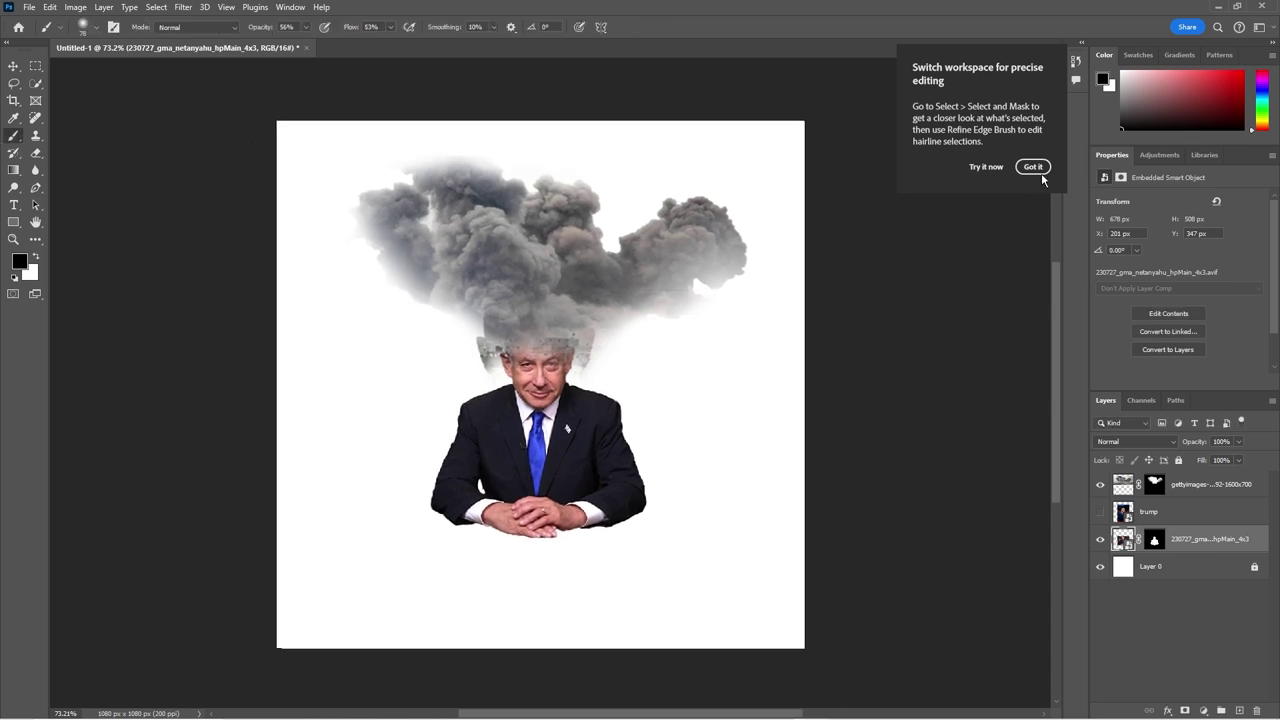
Step: Draw a red-filled circle over the figure and move it beneath the man's layer
right_click(13, 221)
left_click(60, 221)
mouse_move(543, 421)
left_mouse_down()
mouse_move(634, 569)
mouse_move(703, 575)
left_mouse_up()
key("v")
left_click_drag(596, 496, 586, 473)
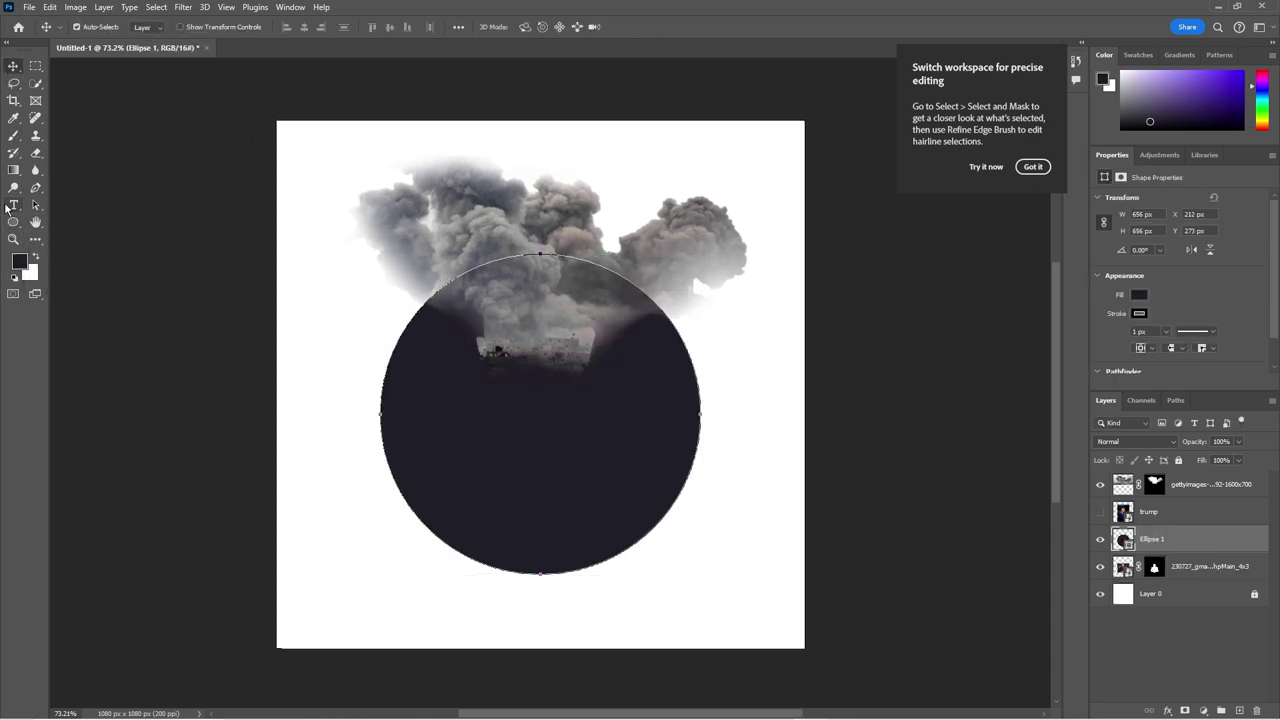
key("u")
left_click(150, 27)
left_click(65, 97)
left_click(231, 52)
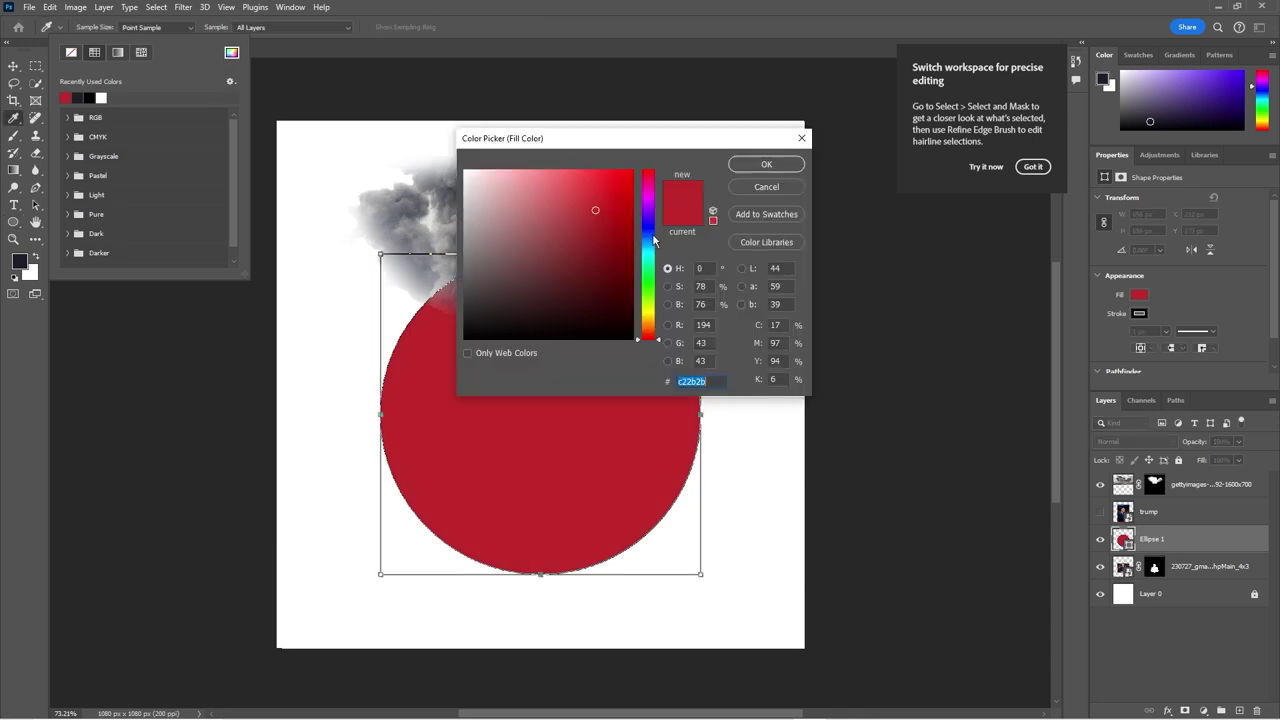
left_click(749, 189)
key("ctrl+bracketleft")
Step: Add a dark navy #1c1f2d solid colour fill layer beneath the red circle
left_click(1203, 710)
left_click(1195, 480)
left_click_drag(761, 436, 777, 409)
left_click_drag(927, 312, 927, 323)
left_click_drag(777, 409, 803, 400)
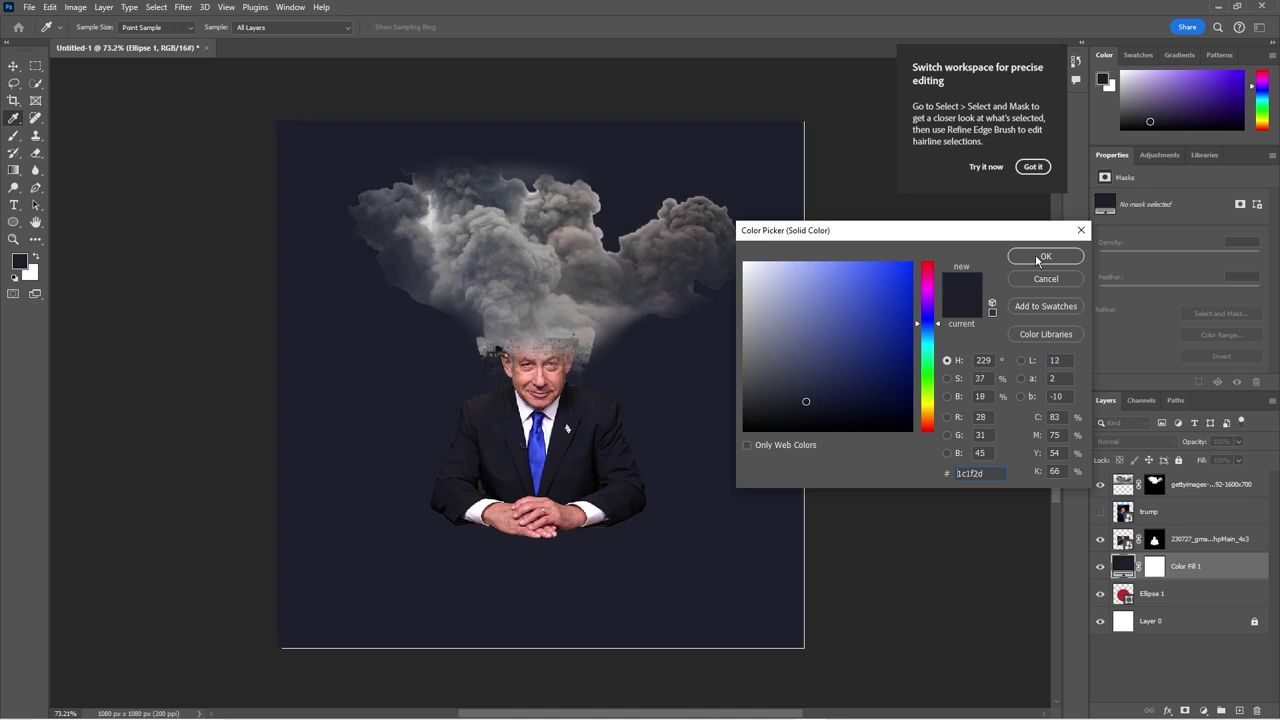
left_click(1045, 256)
key("ctrl+bracketleft")
scroll(678, 502, "down", 1)
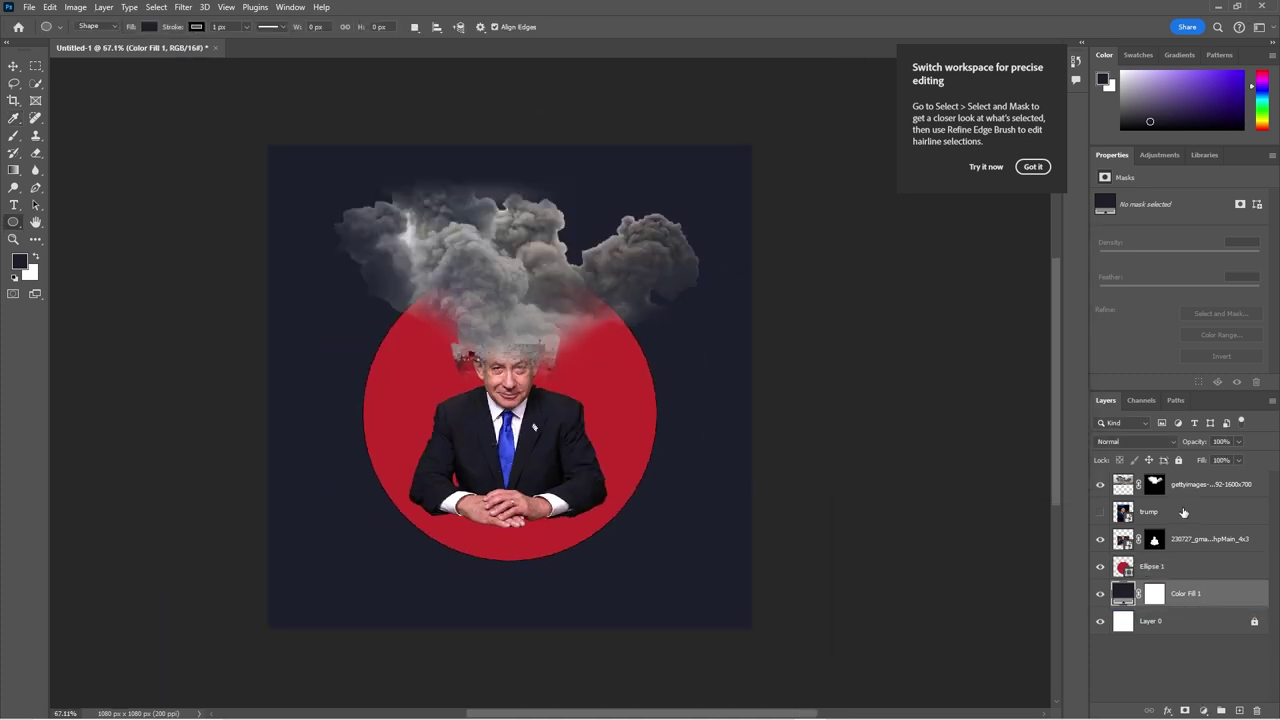
Step: Place the explosion photo into the poster and try a quick selection of its cloud
left_click_drag(1181, 513, 677, 391)
key("w")
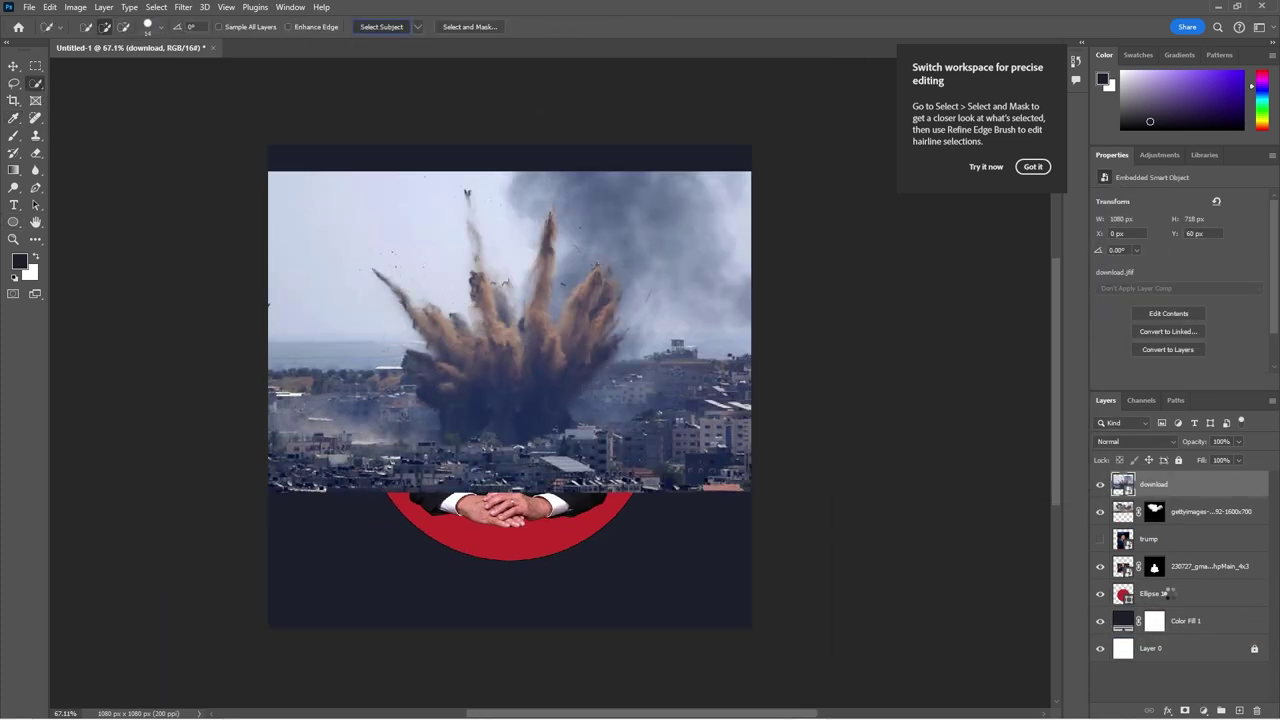
left_click(381, 26)
scroll(496, 384, "up", 2)
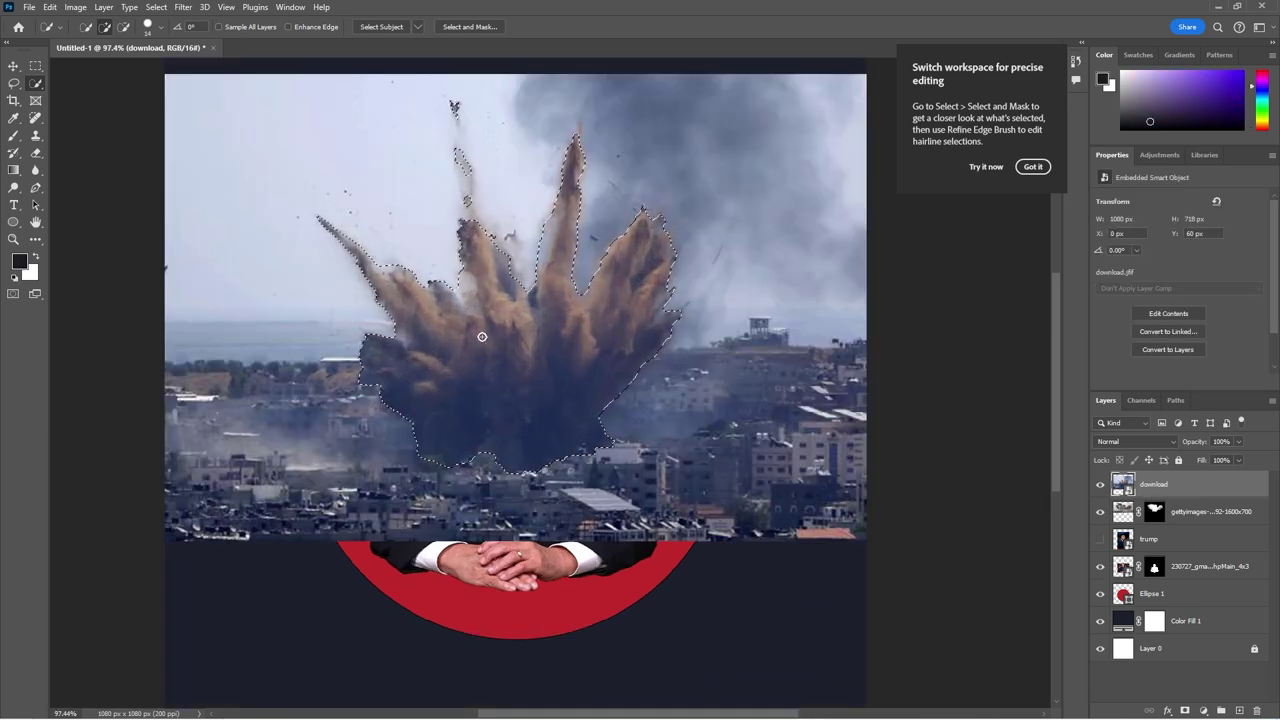
key("ctrl+d")
scroll(444, 297, "up", 2)
Step: Select the explosion by Color Range, mask the layer with it, and invert the mask
left_click(157, 7)
left_click(181, 135)
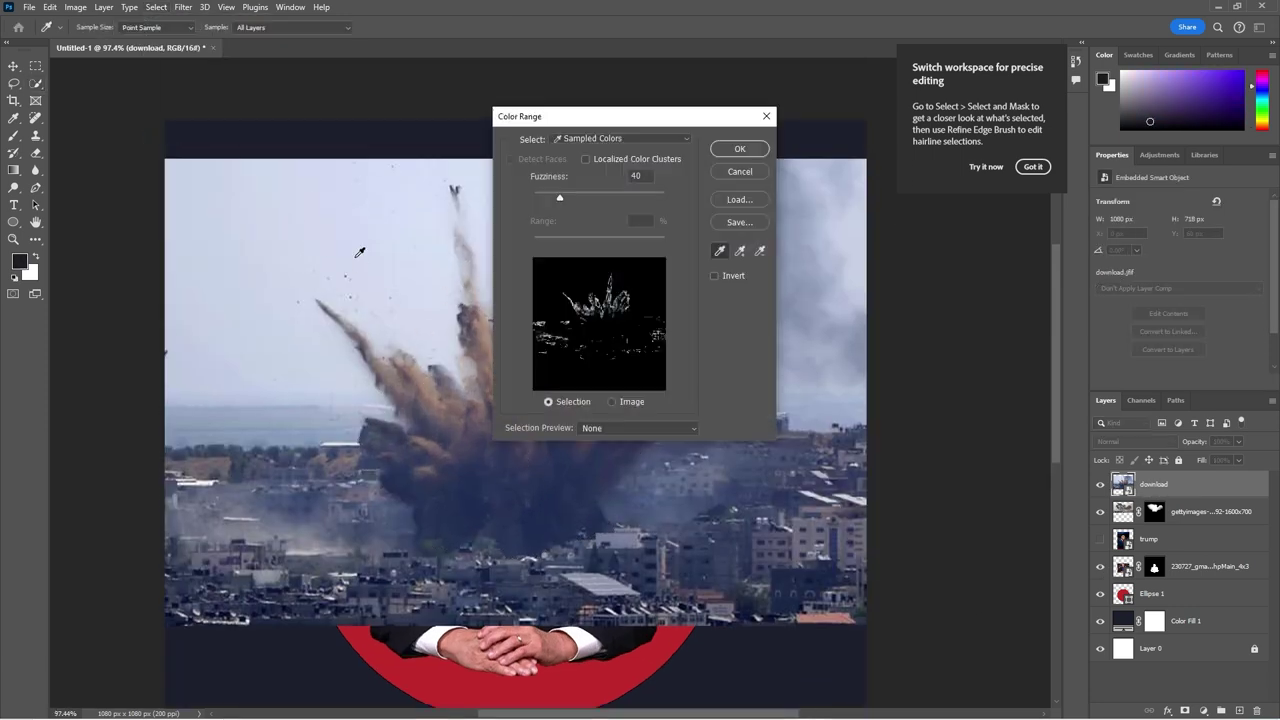
key("Return")
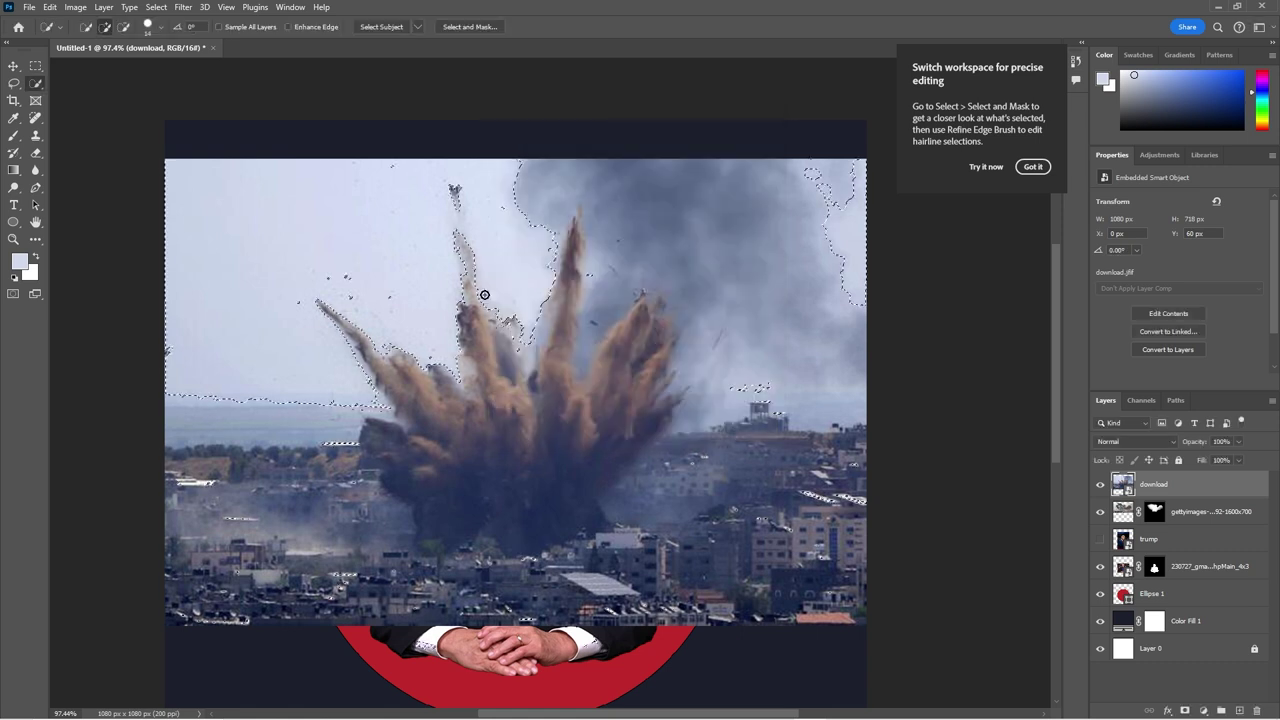
left_click(1186, 710)
key("ctrl+i")
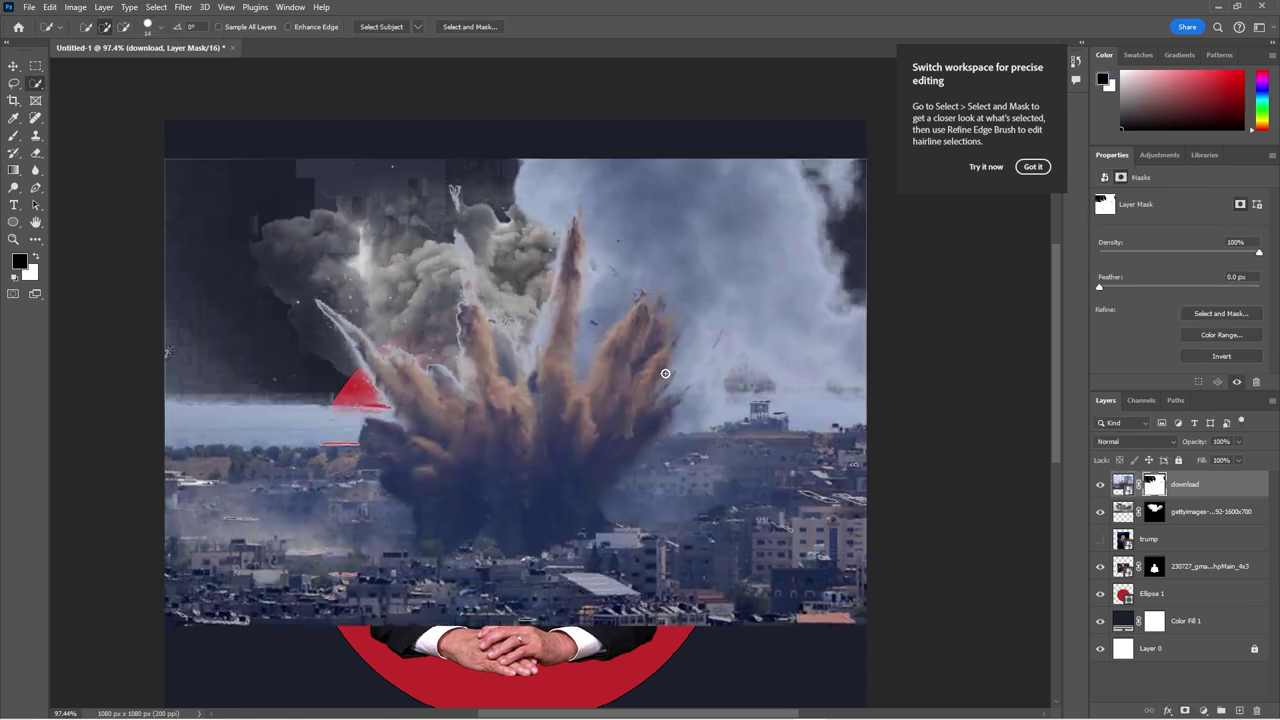
Step: Paint out the city, side smoke and lower-right debris on the explosion layer's mask
key("b")
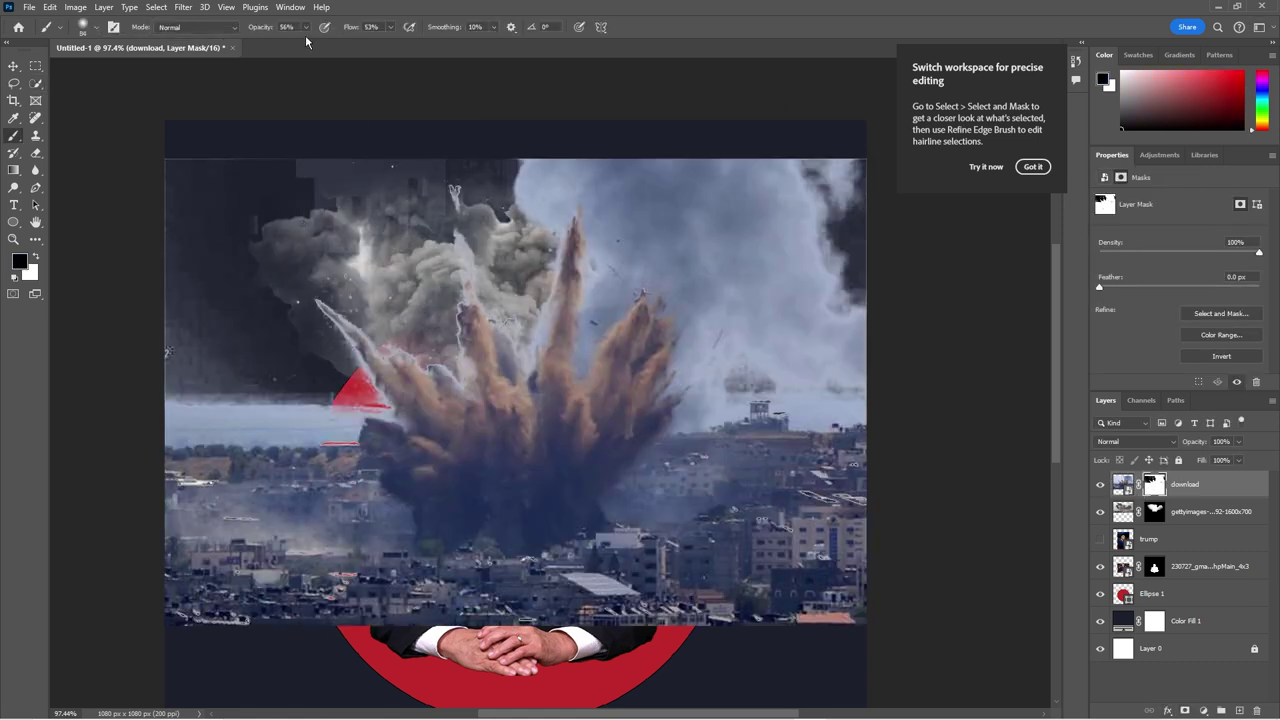
key("ctrl+z")
key("ctrl+z")
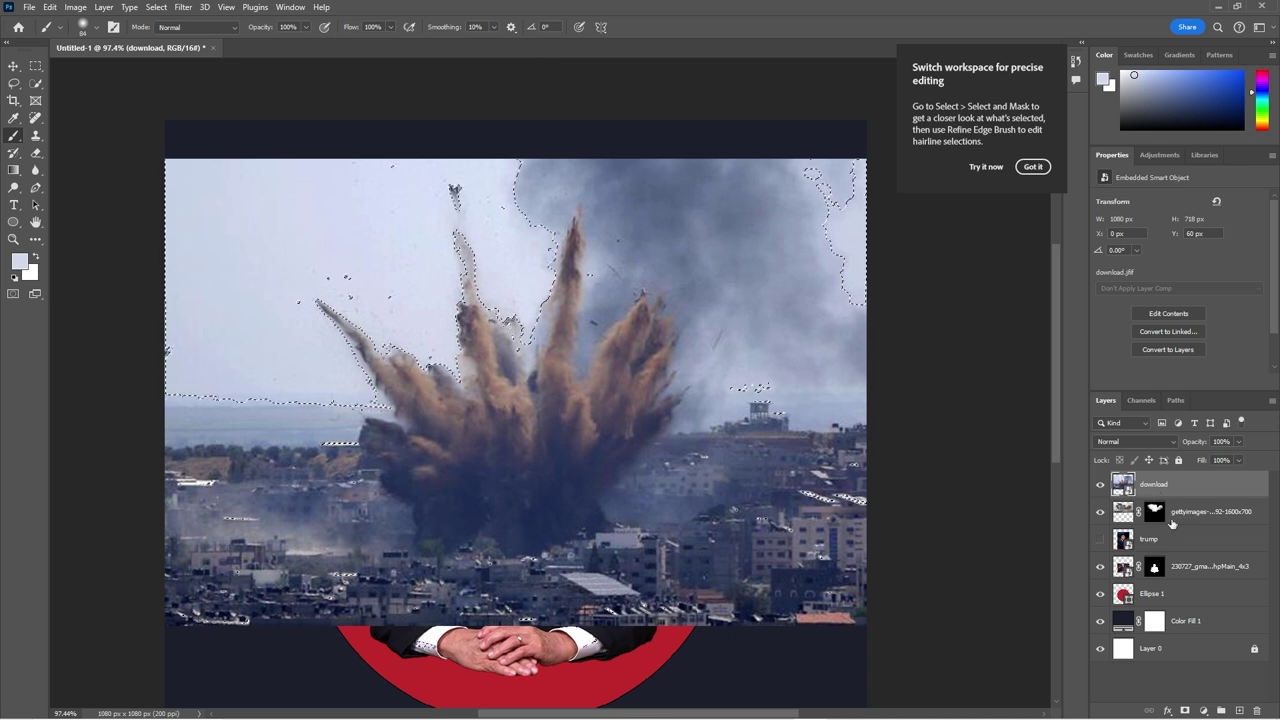
key("ctrl+shift+z")
key("ctrl+shift+z")
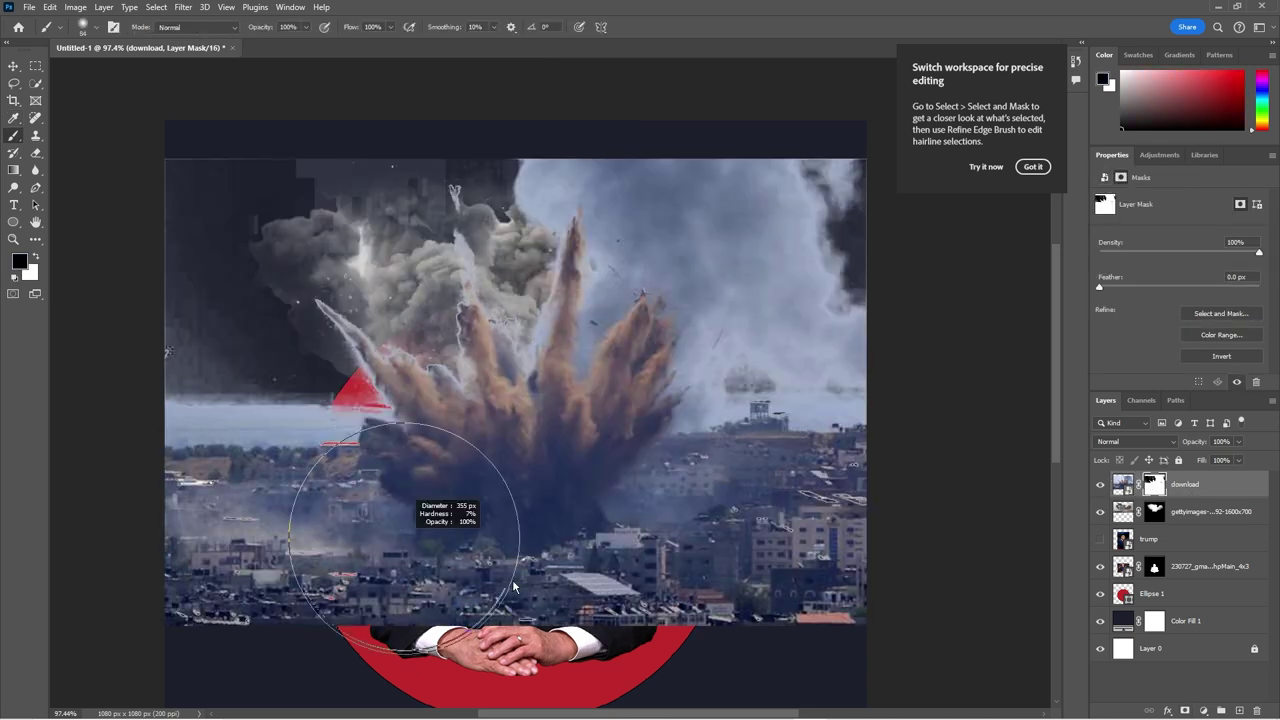
left_click_drag(737, 471, 850, 300)
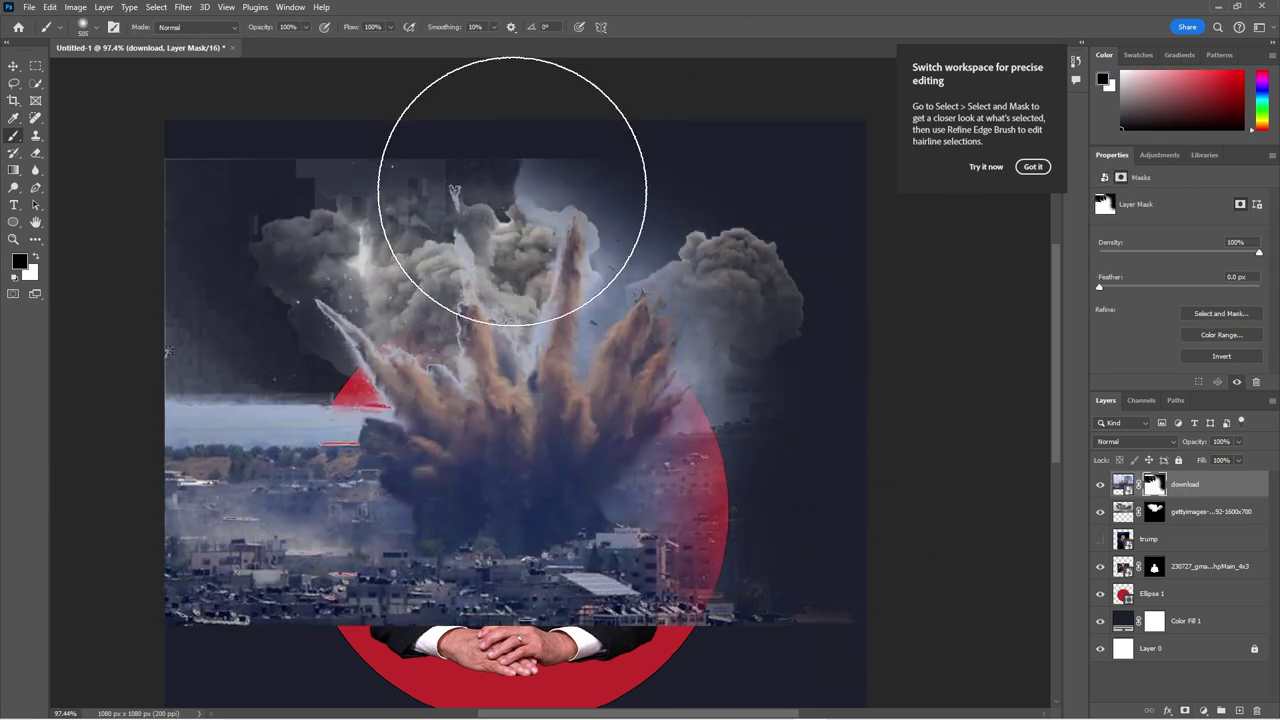
mouse_move(594, 323)
left_mouse_down()
mouse_move(679, 305)
mouse_move(208, 134)
mouse_move(263, 614)
mouse_move(186, 457)
mouse_move(414, 686)
left_mouse_up()
key("bracketright")
key("bracketright")
key("bracketright")
right_click(431, 620)
key("Escape")
left_click_drag(400, 628, 714, 528)
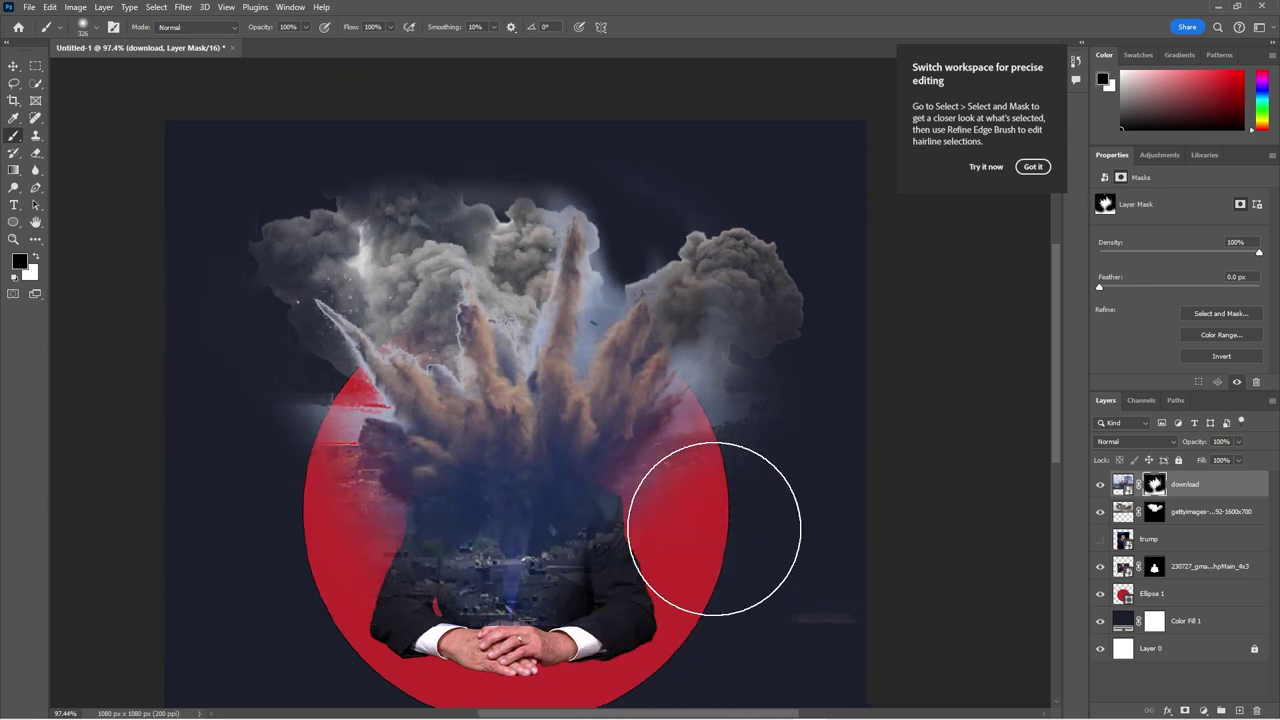
Step: Shrink the explosion above the face, then hide it and show the grey smoke again
left_click(1100, 511)
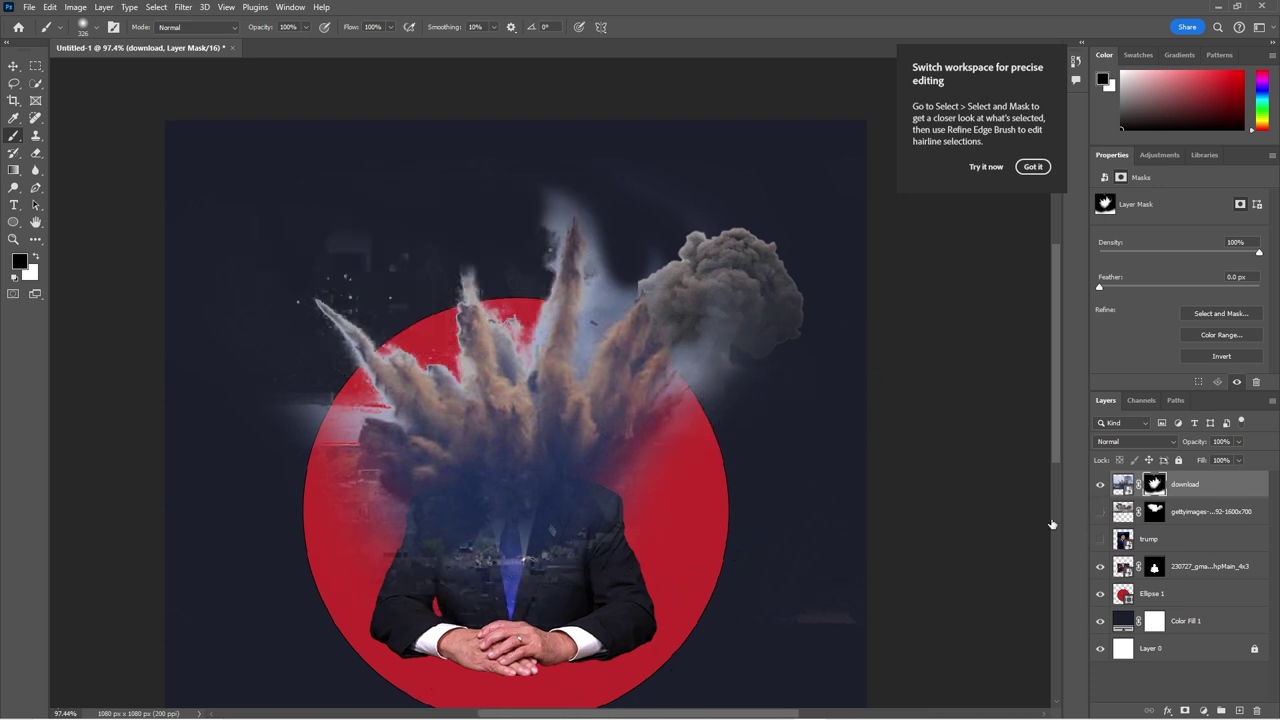
key("ctrl+t")
left_click_drag(528, 443, 533, 368)
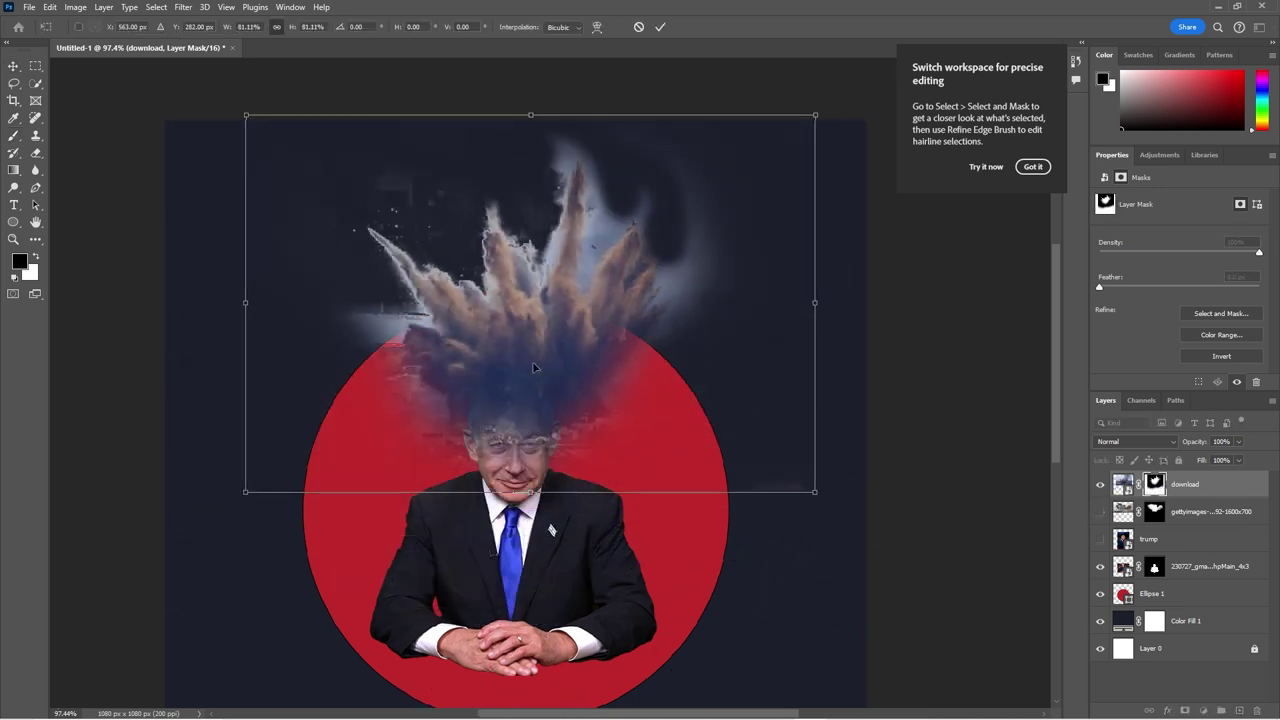
key("Return")
key("b")
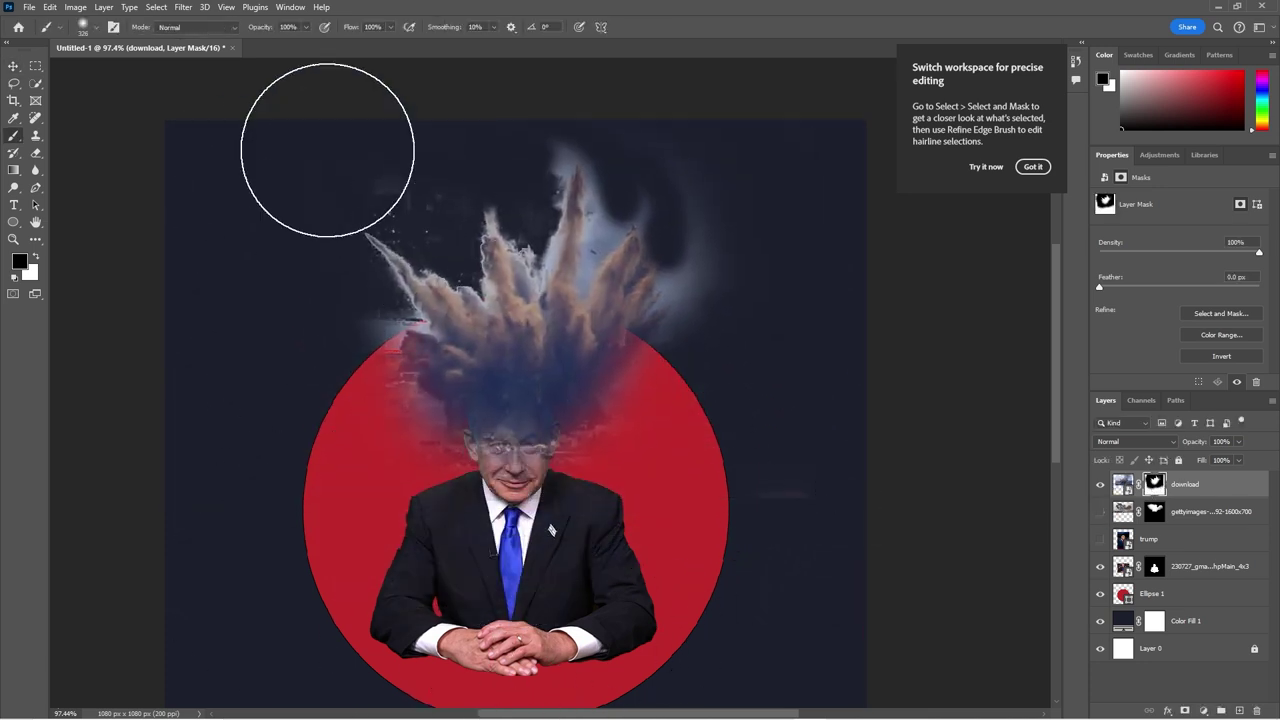
left_click(1100, 484)
left_click(1100, 511)
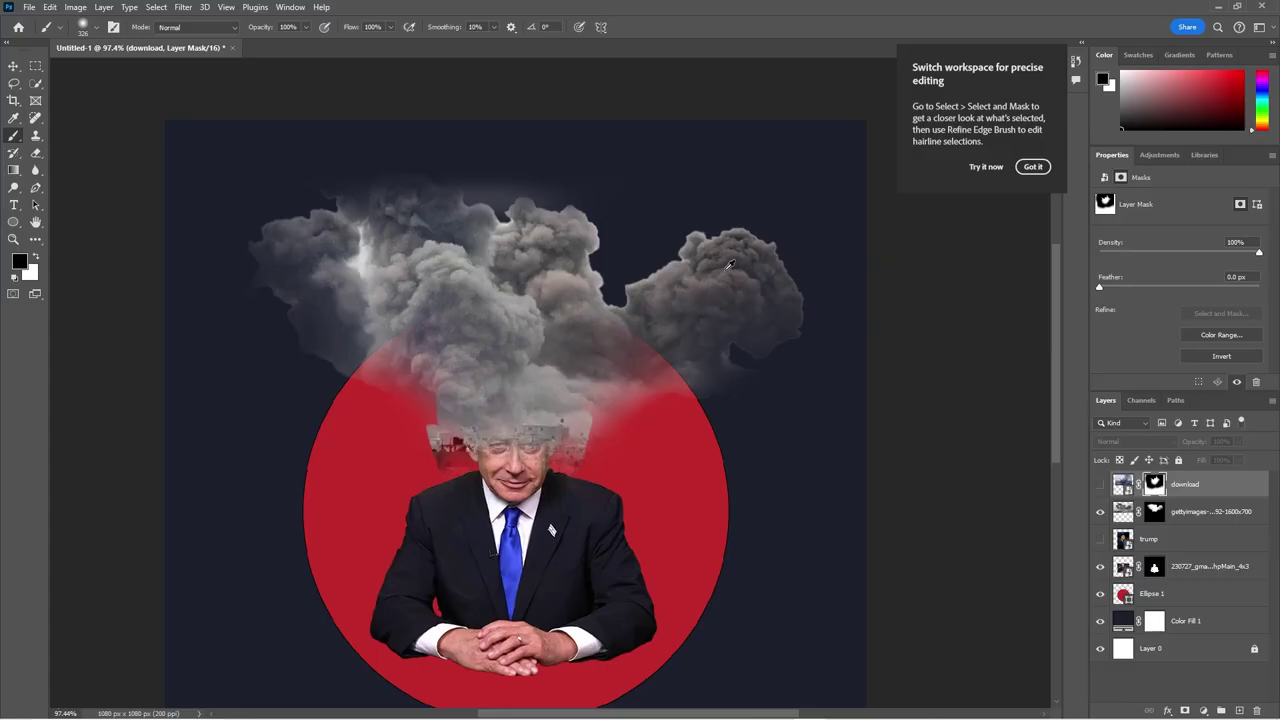
scroll(470, 408, "down", 2)
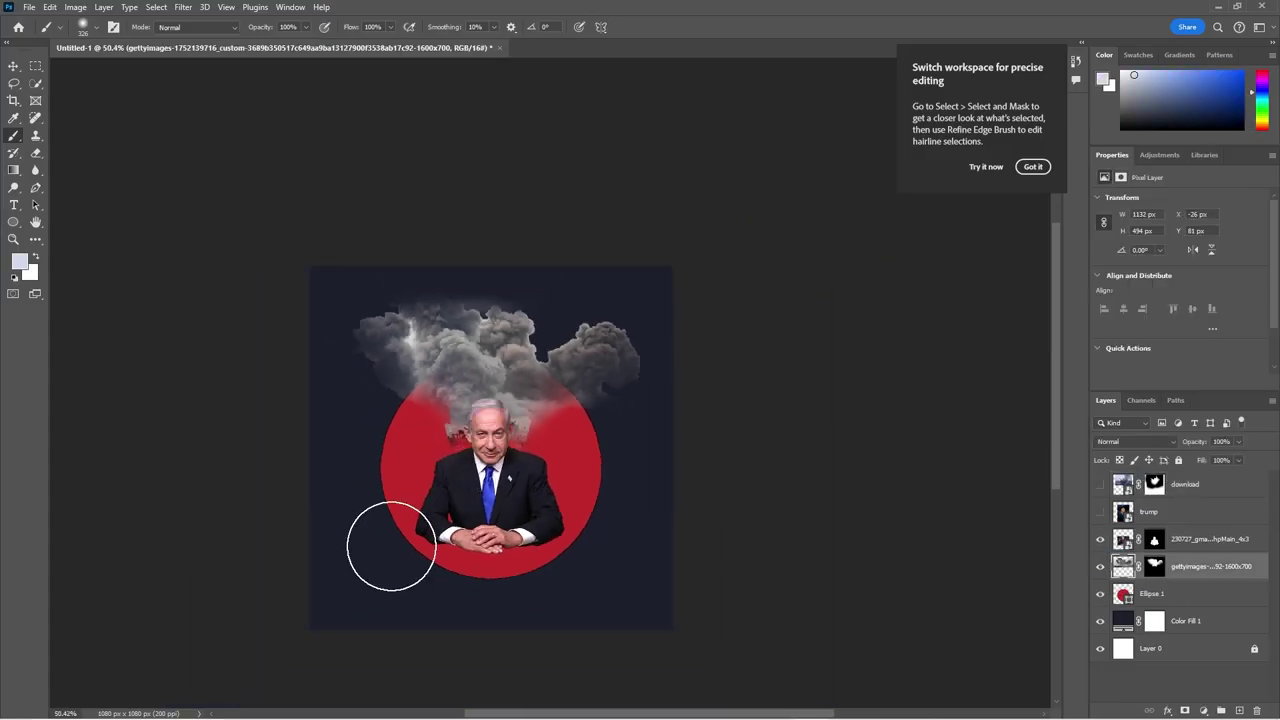
Step: Place the burning night-city photo, rasterize it, and move it beneath the red circle
key("alt+Tab")
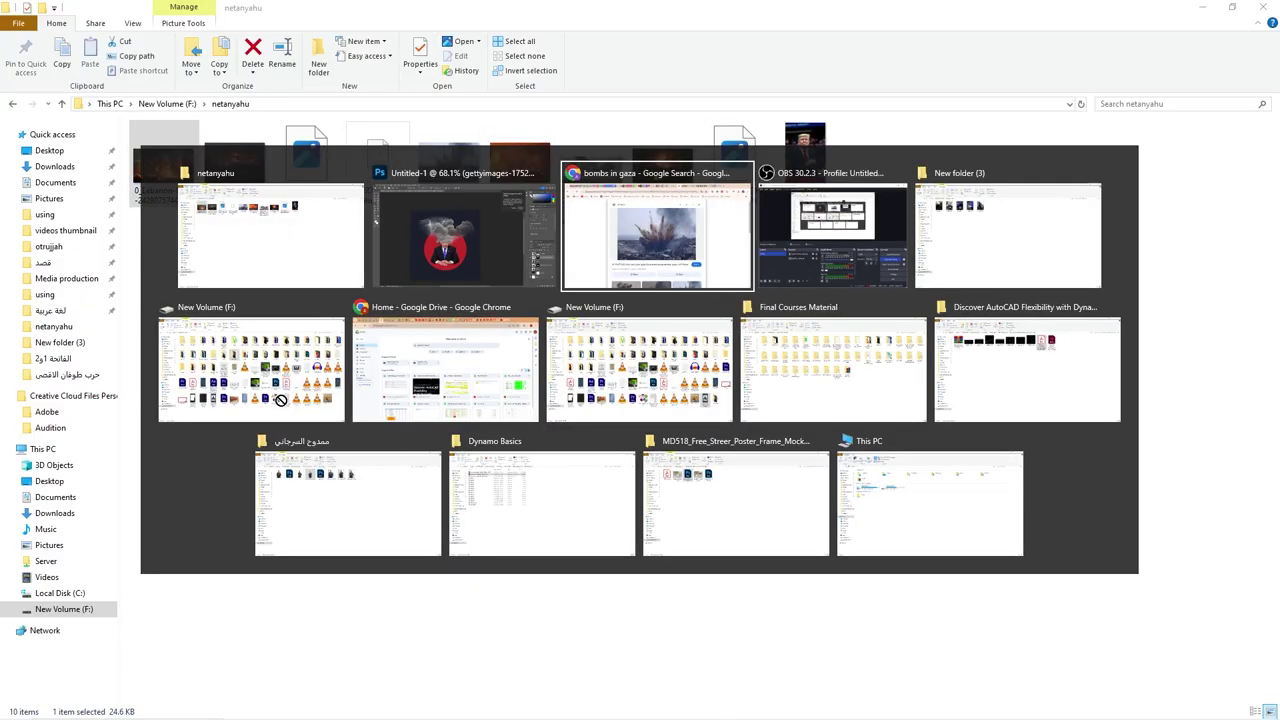
left_click_drag(281, 399, 505, 423)
left_click_drag(700, 480, 690, 556)
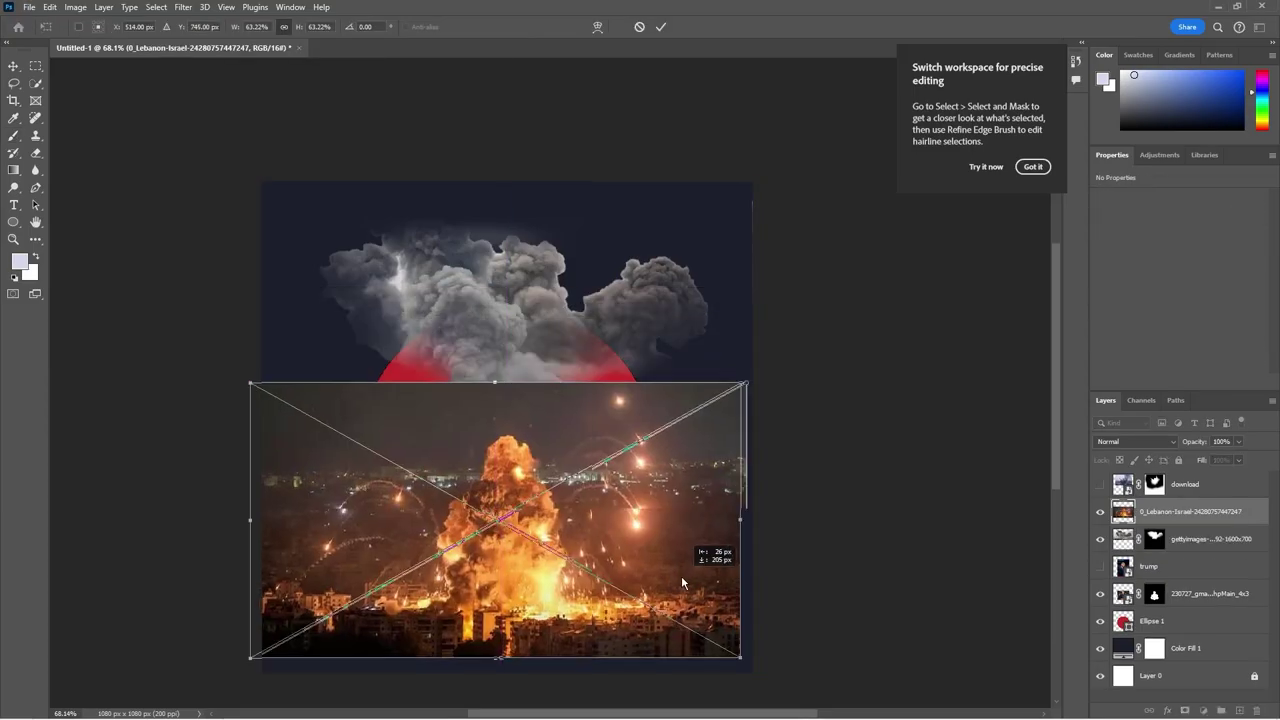
key("Return")
key("ctrl+bracketleft")
key("ctrl+bracketleft")
key("ctrl+bracketleft")
key("b")
left_click(617, 577)
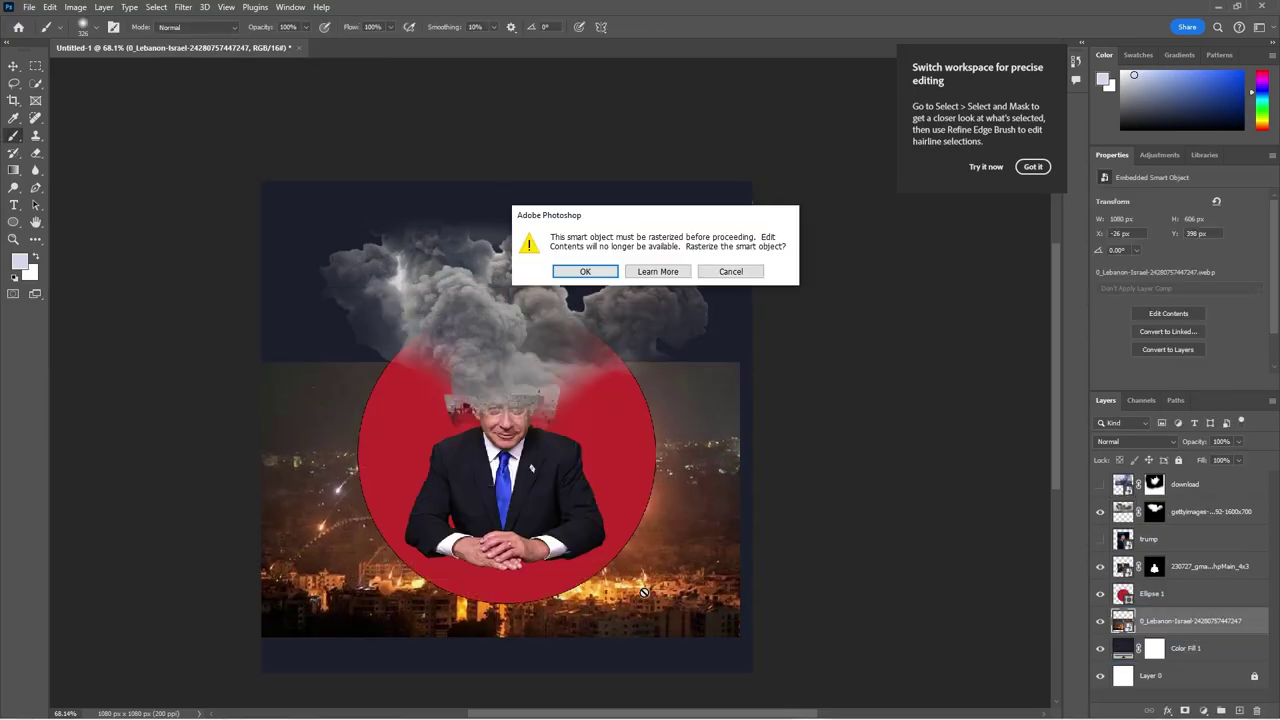
key("Return")
Step: Reposition the city-fire photo, finally shifting it down about 58 px behind the circle
key("v")
left_click_drag(645, 468, 650, 445)
key("alt+bracketright")
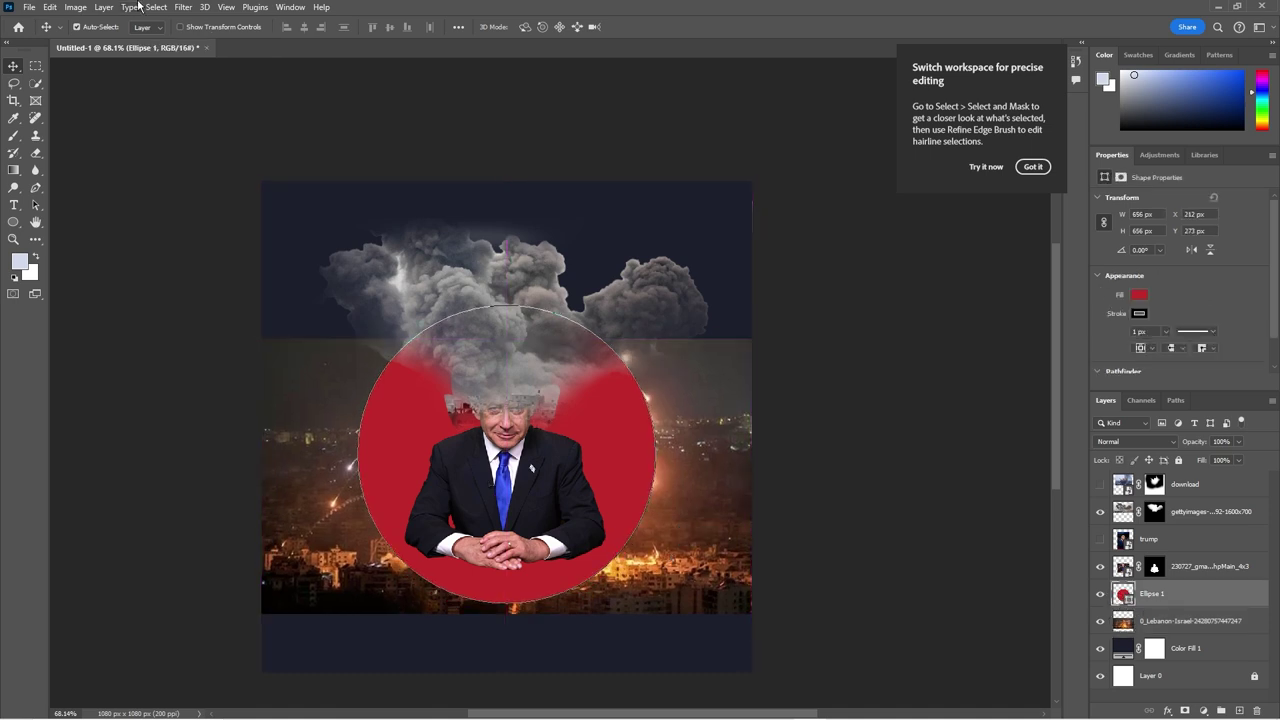
left_click(14, 155)
key("v")
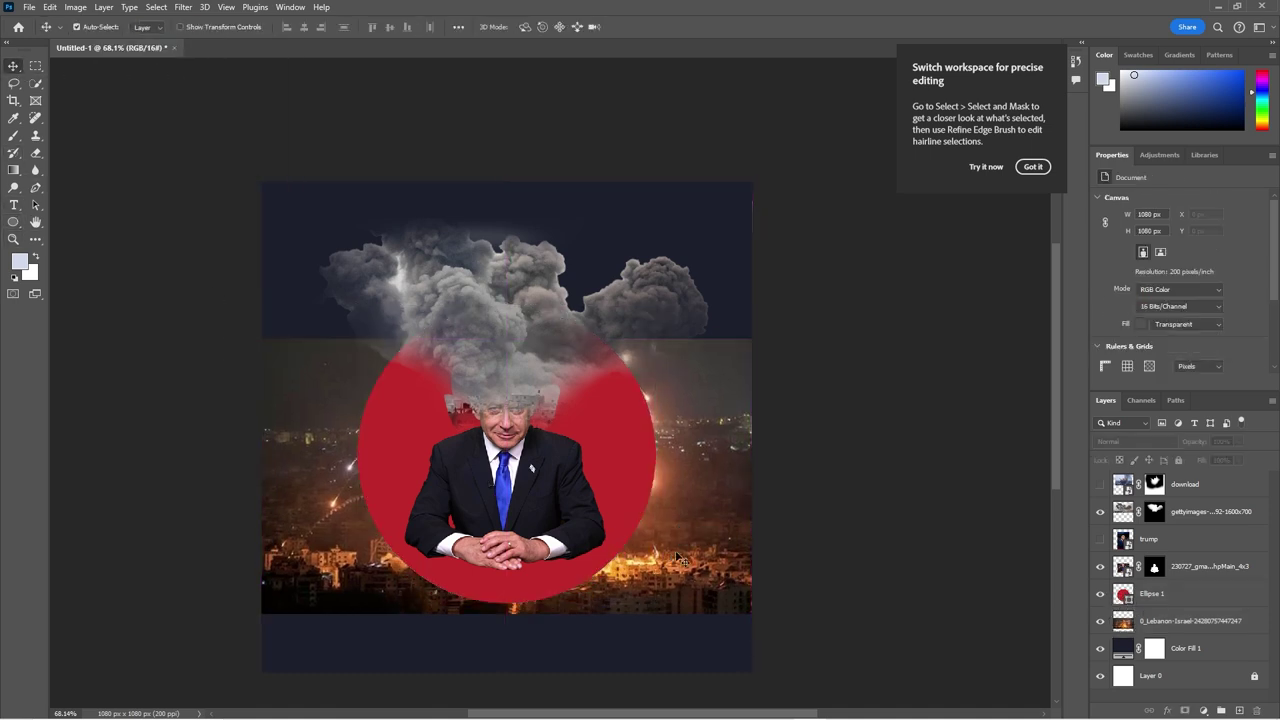
left_click_drag(684, 566, 684, 624)
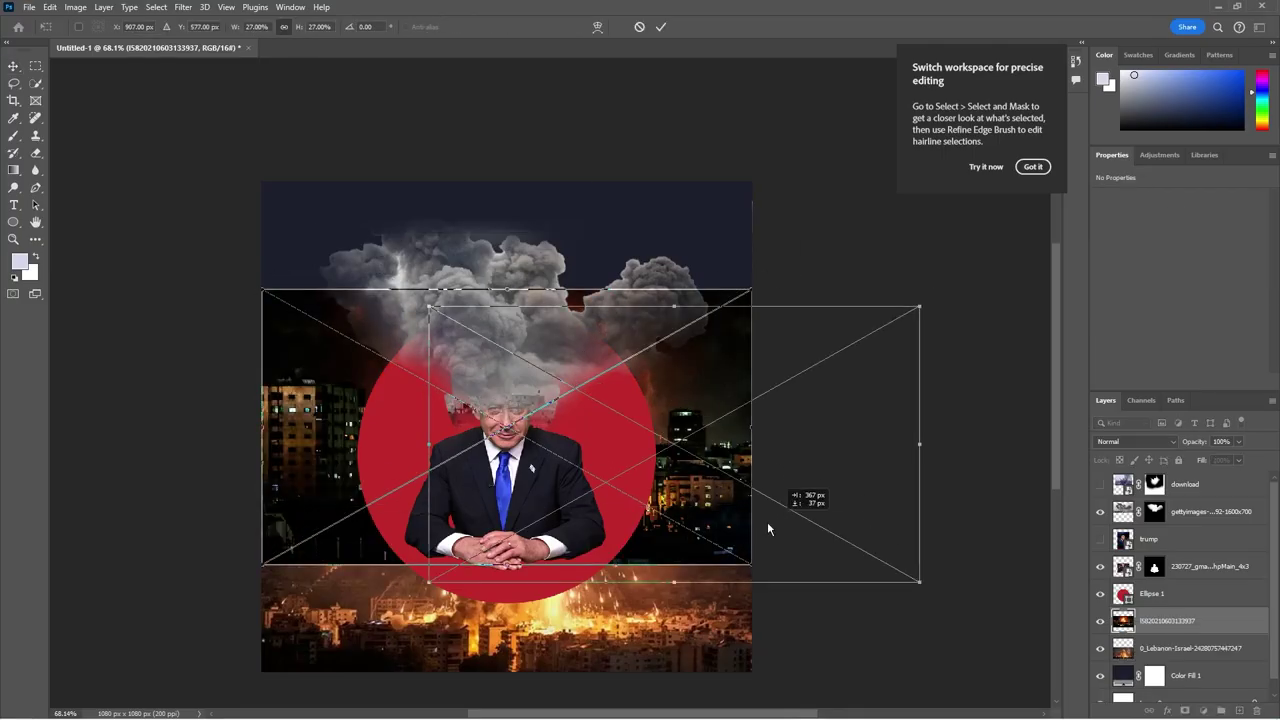
Step: Place the explosion photo, move its layer above the man, and try a quick subject selection
left_click_drag(766, 529, 643, 449)
key("Return")
left_click_drag(1165, 621, 1165, 527)
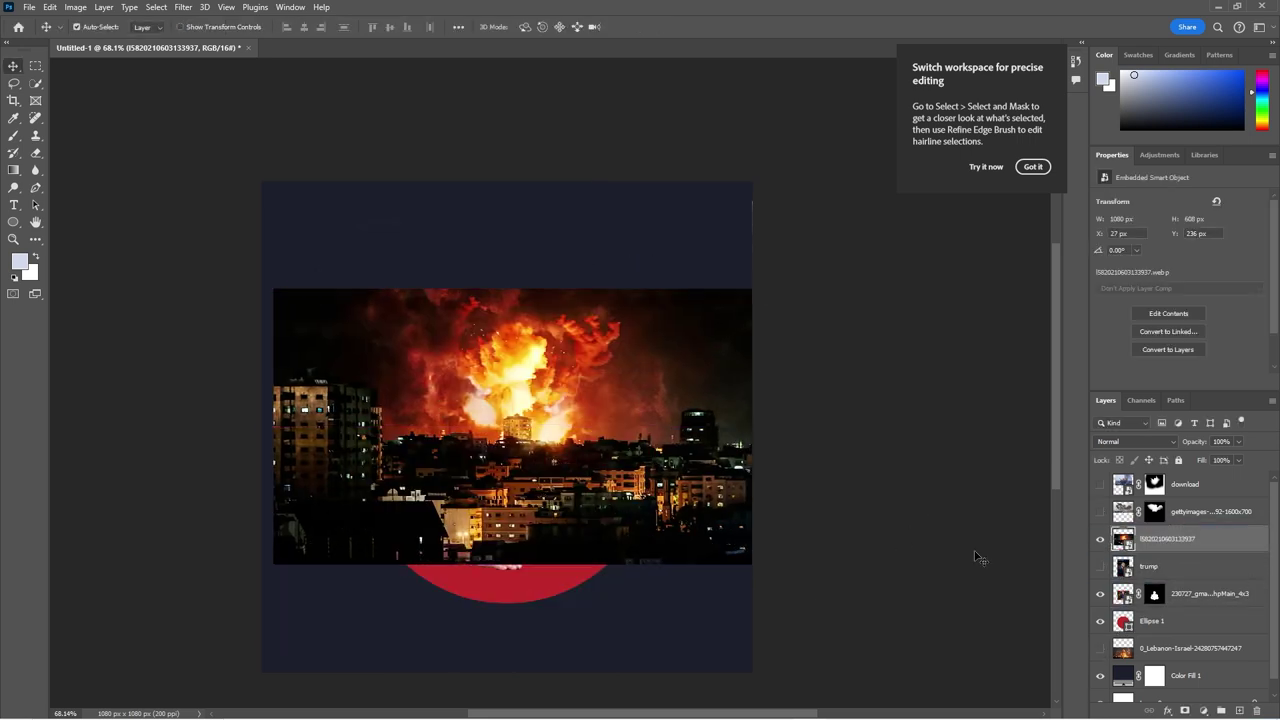
left_click(37, 84)
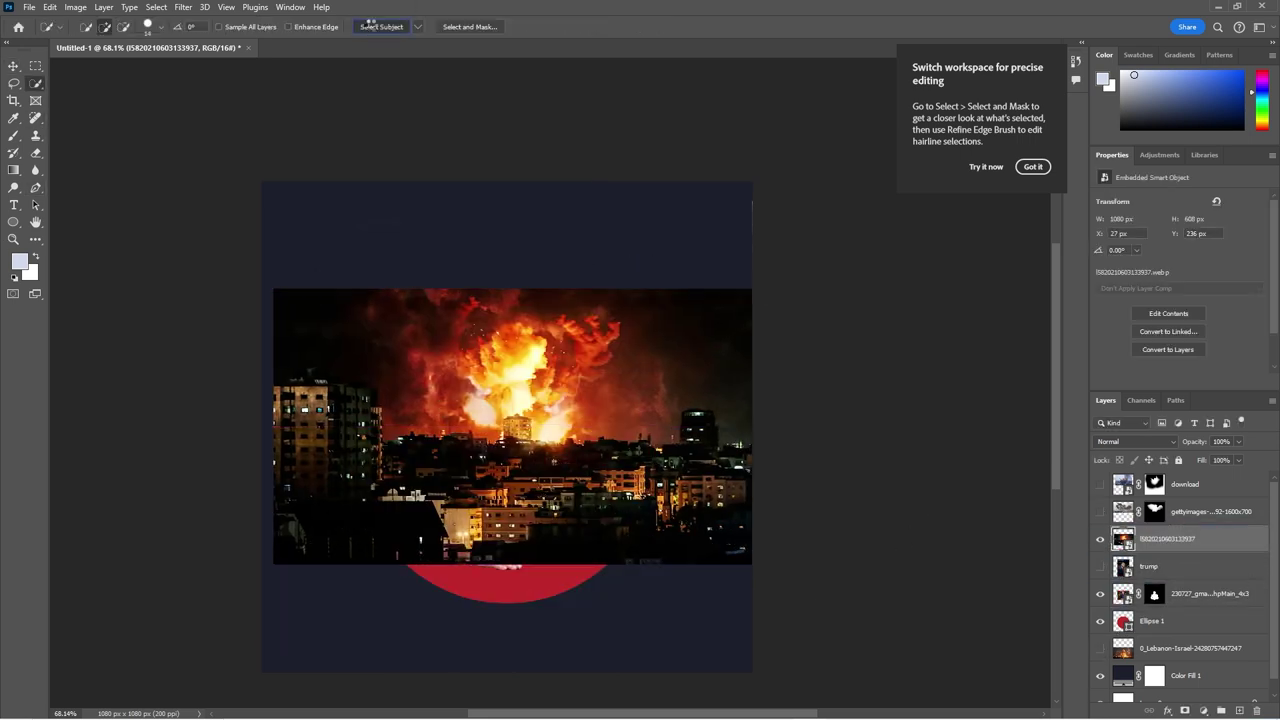
key("Return")
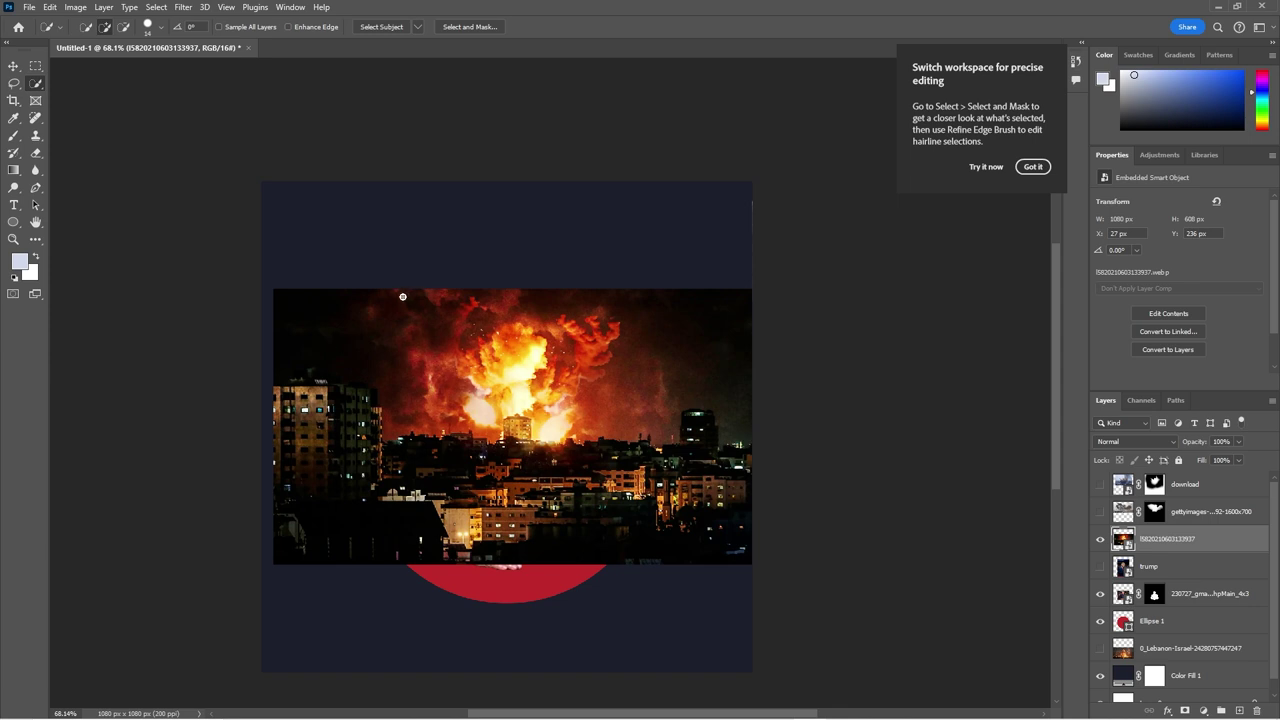
Step: Add a layer mask to the explosion and brush black over the city to reveal the man
left_click(1185, 711)
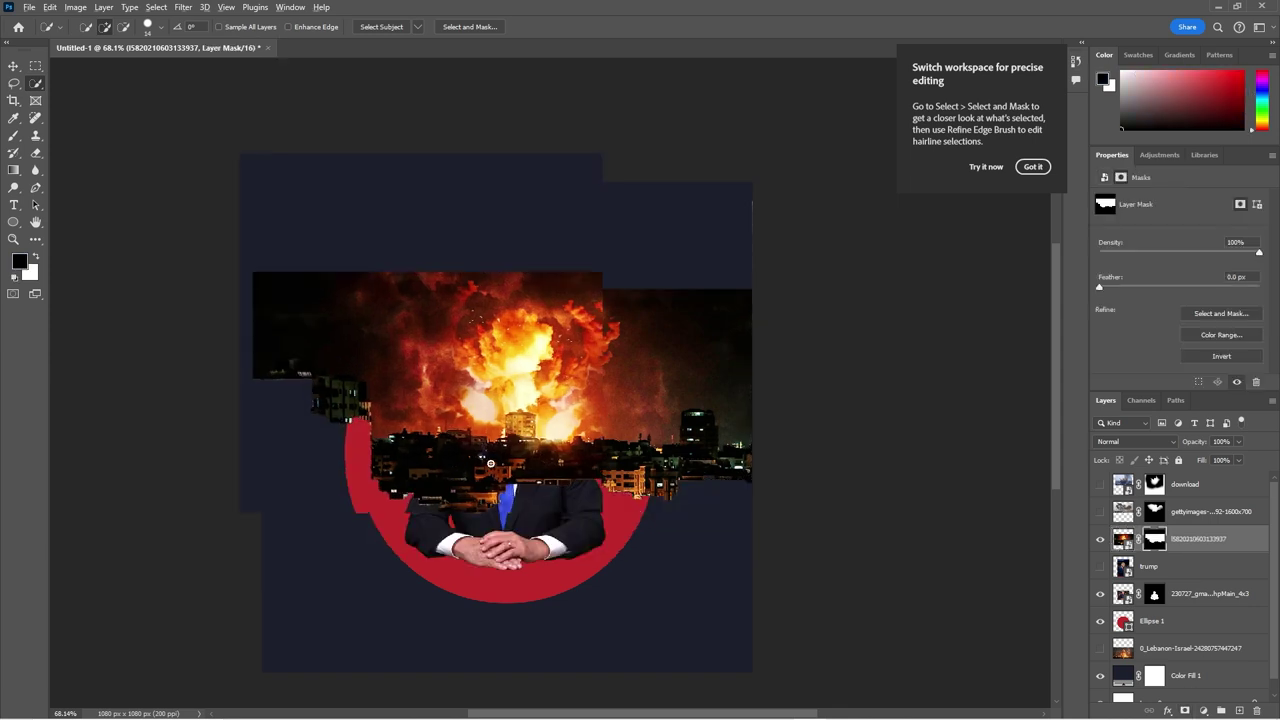
scroll(492, 460, "up", 2)
key("b")
mouse_move(787, 160)
left_mouse_down()
mouse_move(749, 457)
mouse_move(271, 486)
mouse_move(186, 286)
left_mouse_up()
scroll(260, 410, "up", 2)
scroll(247, 238, "down", 2)
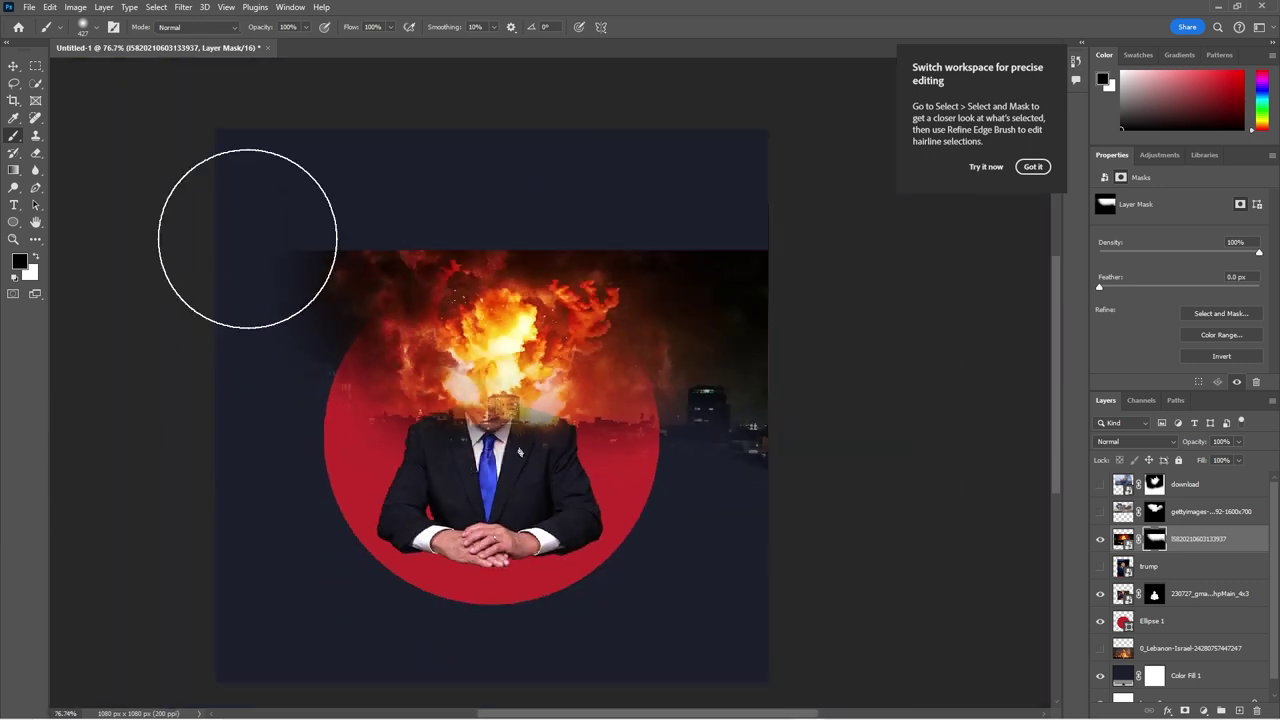
Step: Mask out the dark city and smoke on the right and load the man's outline as a selection
mouse_move(625, 245)
left_mouse_down()
mouse_move(717, 414)
mouse_move(628, 453)
left_mouse_up()
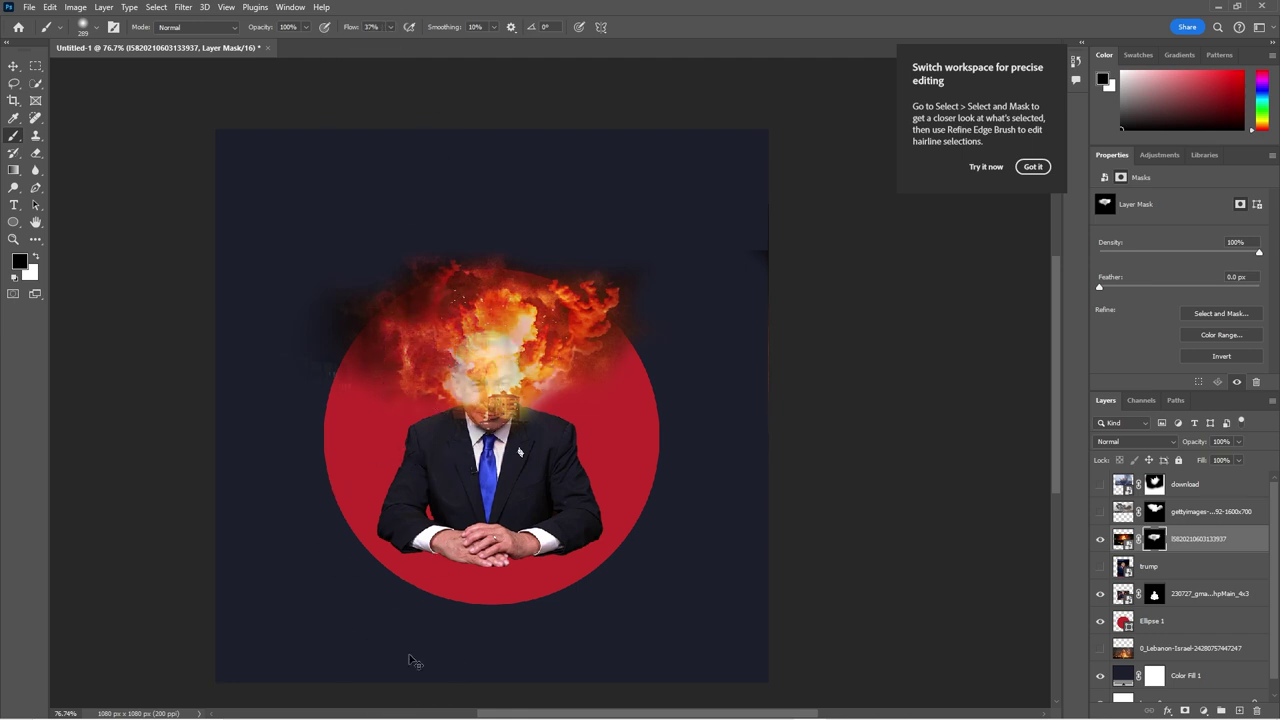
scroll(486, 400, "up", 4)
left_click(1153, 595, "ctrl")
scroll(391, 387, "down", 2)
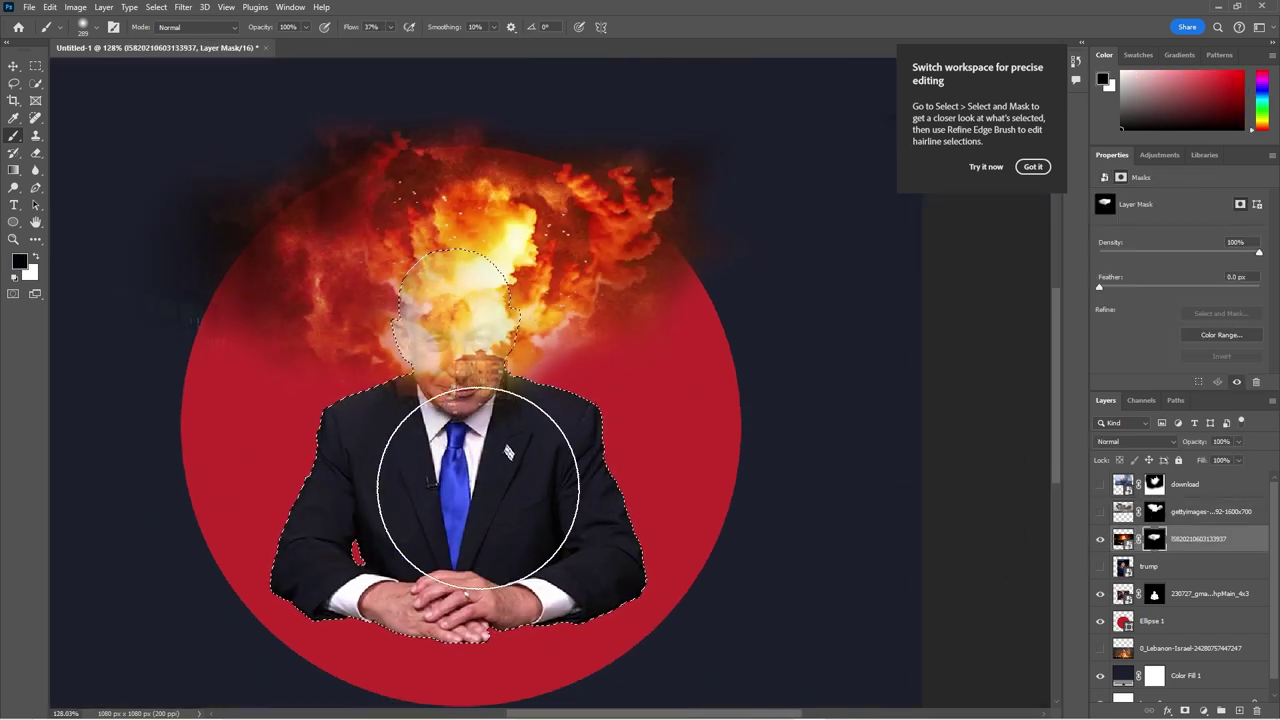
Step: Split the Underlying Layer black Blend If slider so the man's face shows through the fire
scroll(450, 485, "up", 2)
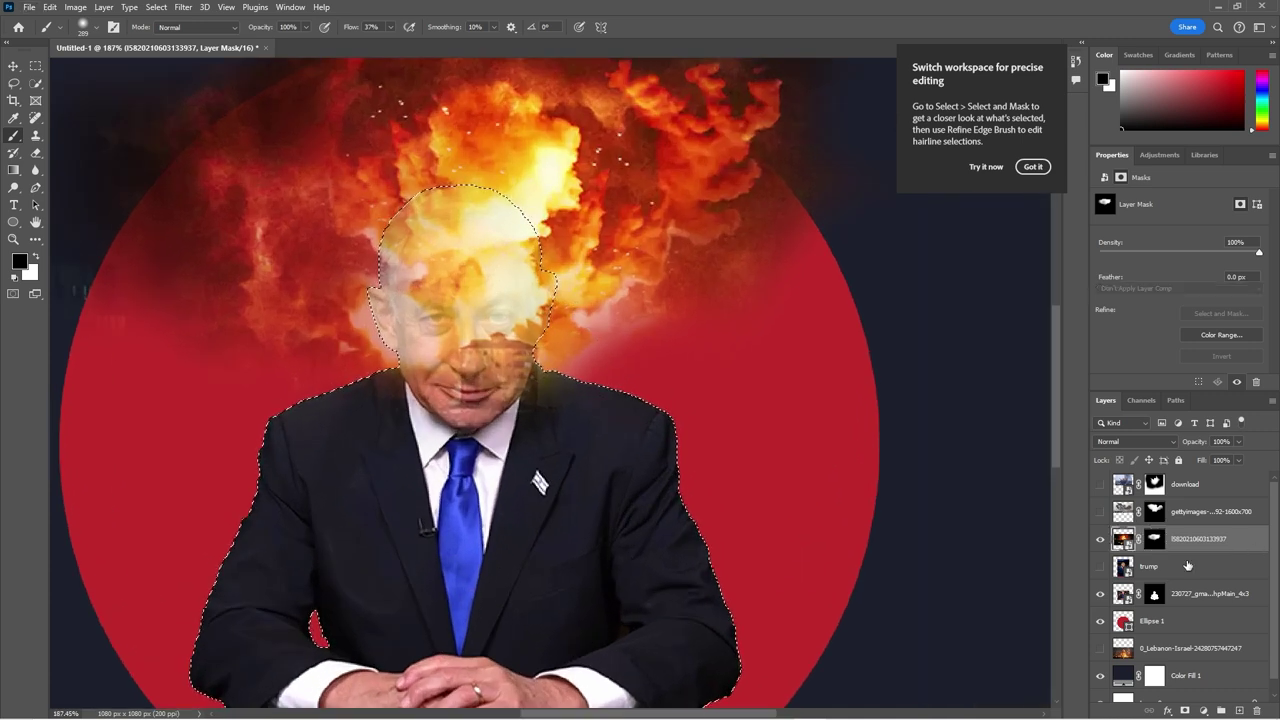
double_click(1256, 549)
left_click_drag(945, 508, 948, 508)
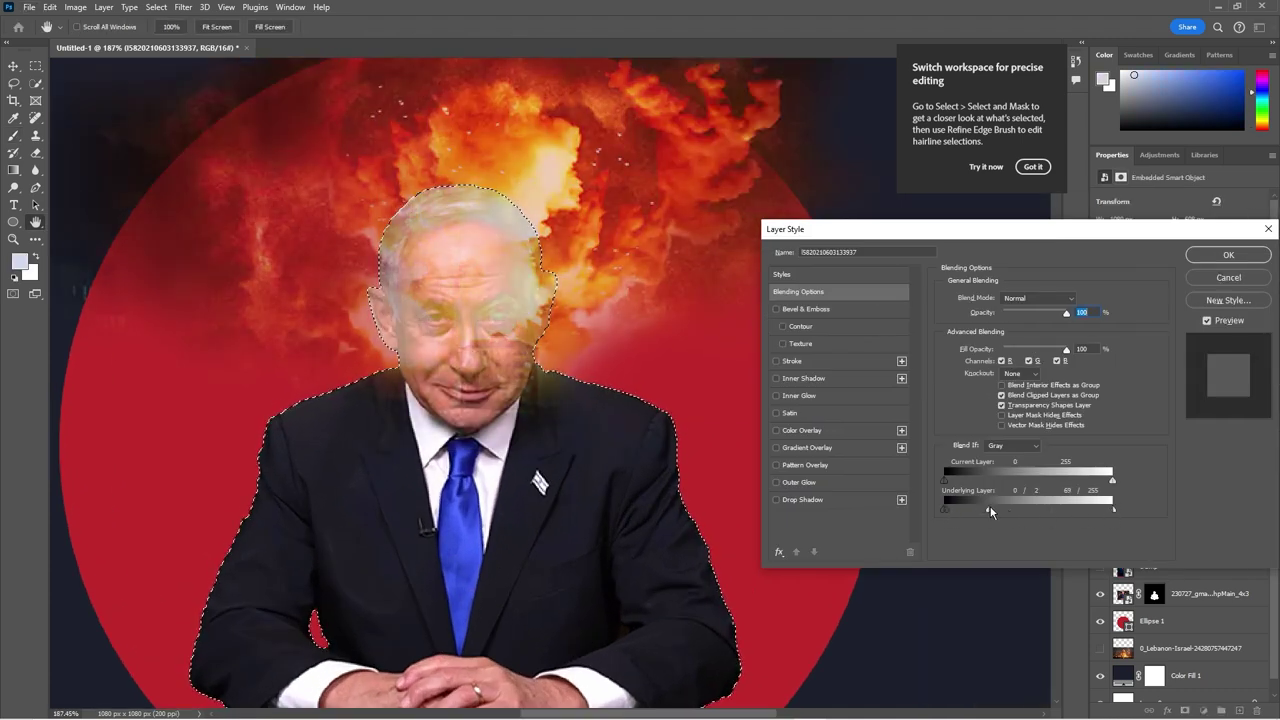
Step: Confirm the blending settings and deselect the area around the man
key("Return")
scroll(461, 333, "down", 3)
scroll(461, 333, "down", 3)
scroll(461, 333, "down", 2)
key("l")
right_click(452, 430)
left_click(482, 438)
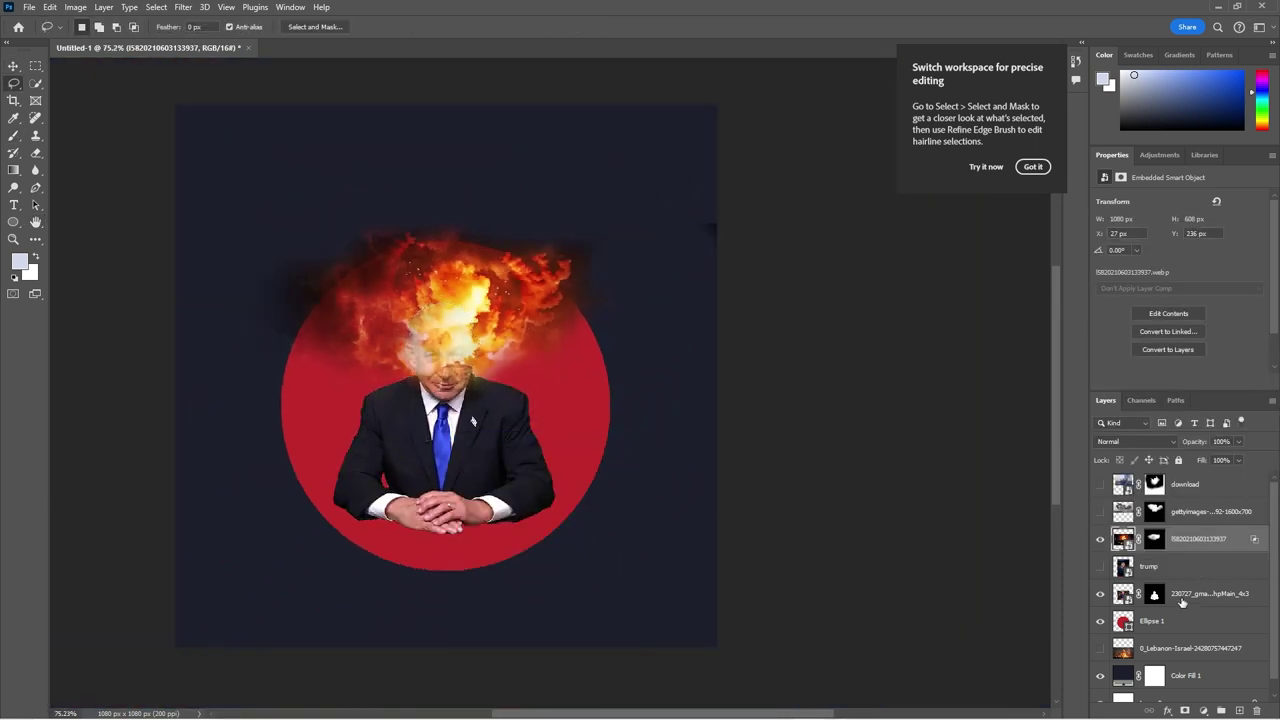
Step: Enlarge the man's photo, move it up, and show the 0_Lebanon-Israel city-fire layer
left_click(1182, 601)
key("ctrl+t")
left_click_drag(716, 533, 785, 566)
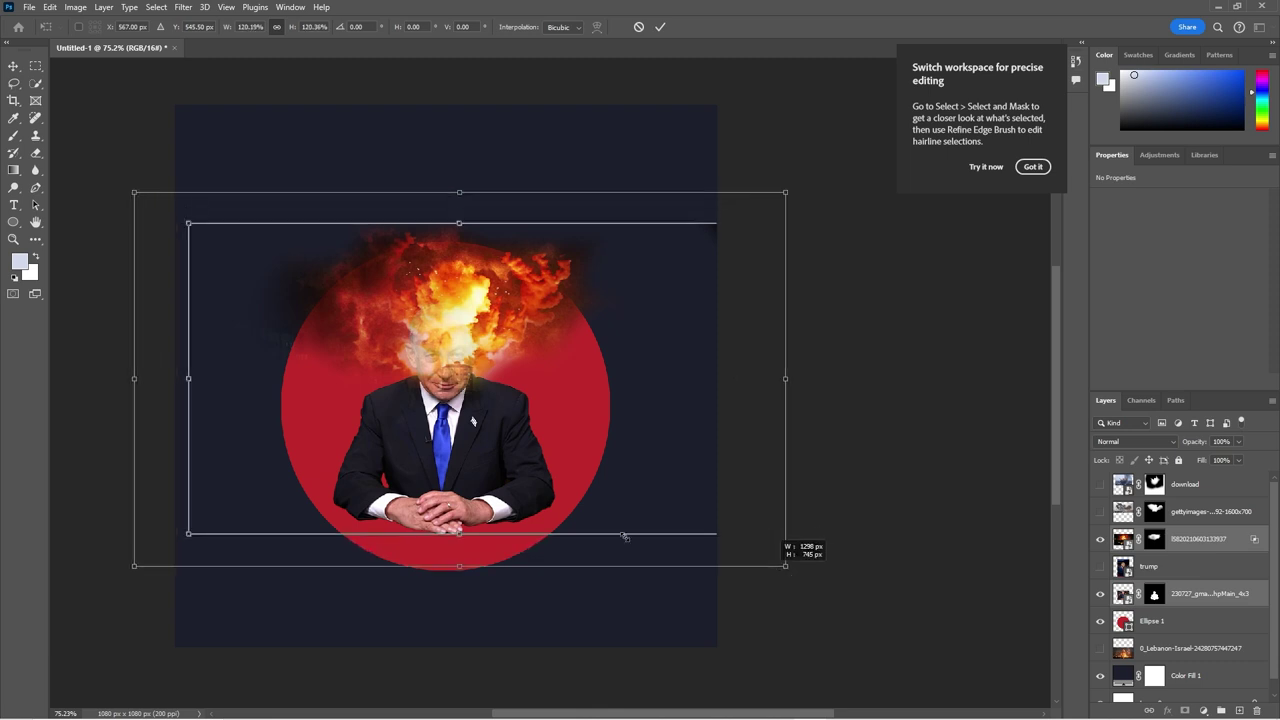
left_click_drag(623, 537, 519, 424)
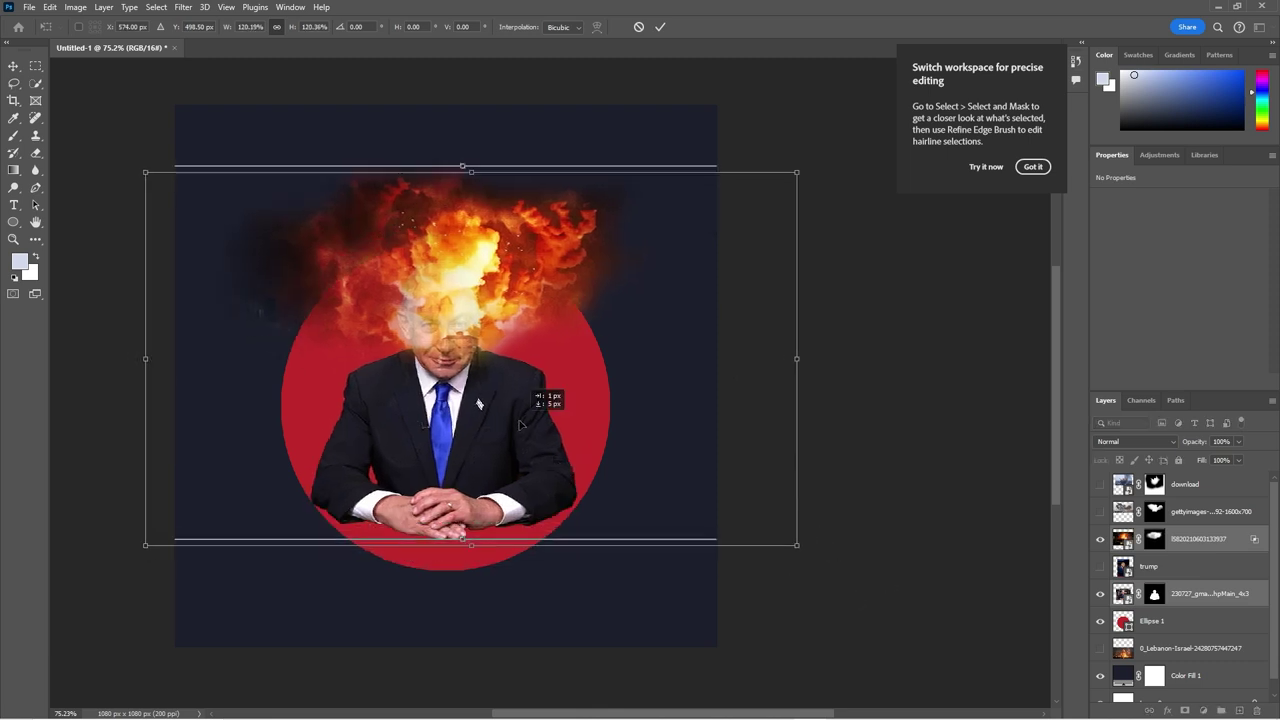
left_click_drag(797, 545, 837, 569)
key("Return")
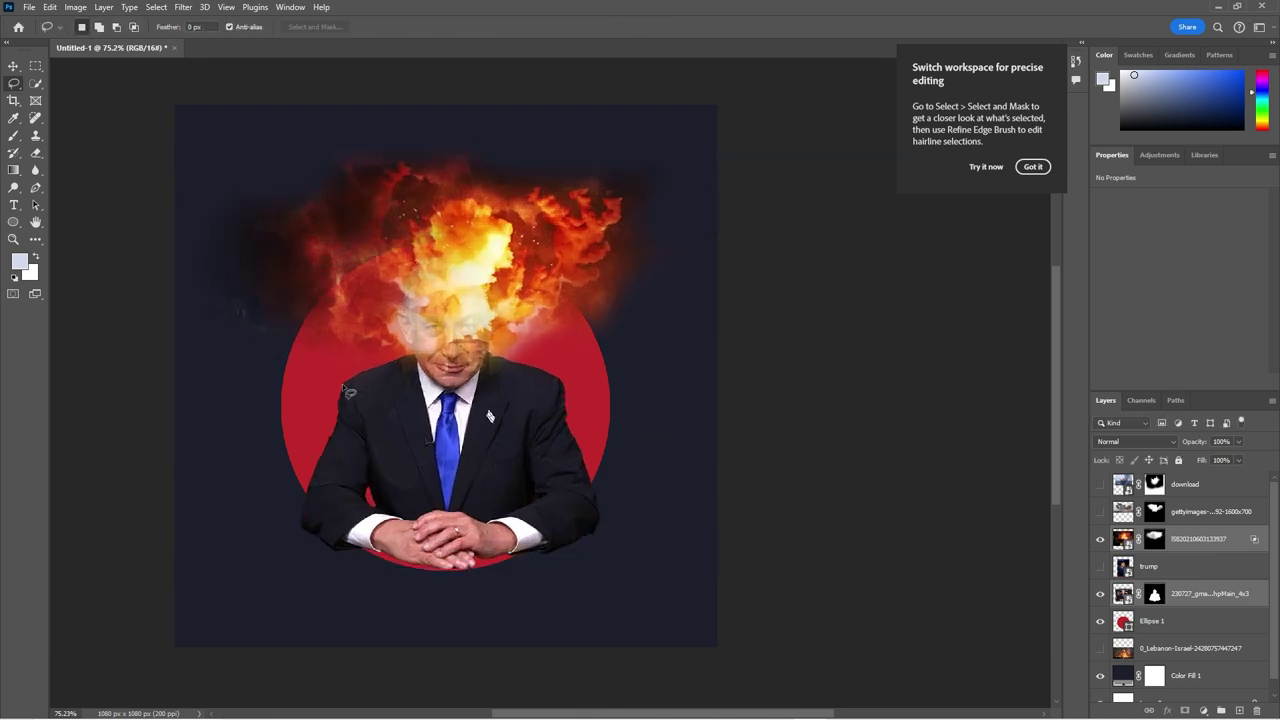
scroll(1180, 580, "down", 1)
left_click(1100, 634)
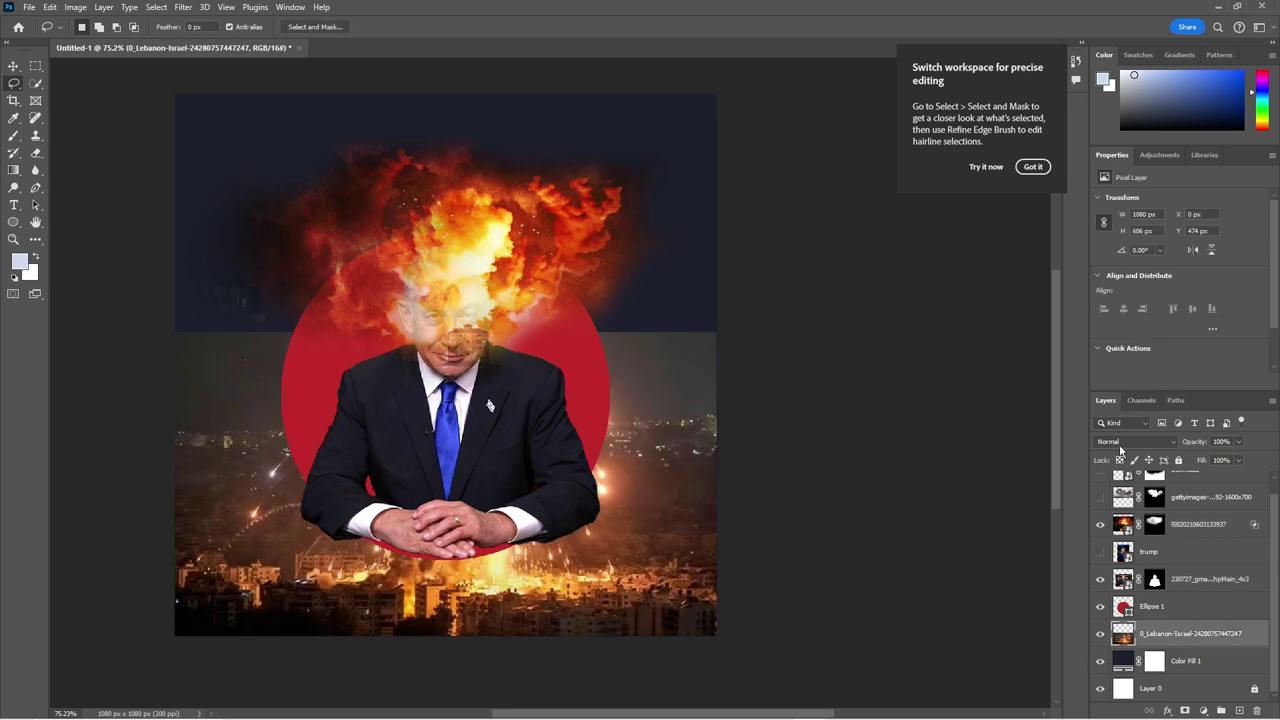
Step: Blend the city-fire layer with Lighten, then place a rubble photo enlarged in the upper background
left_click(1120, 443)
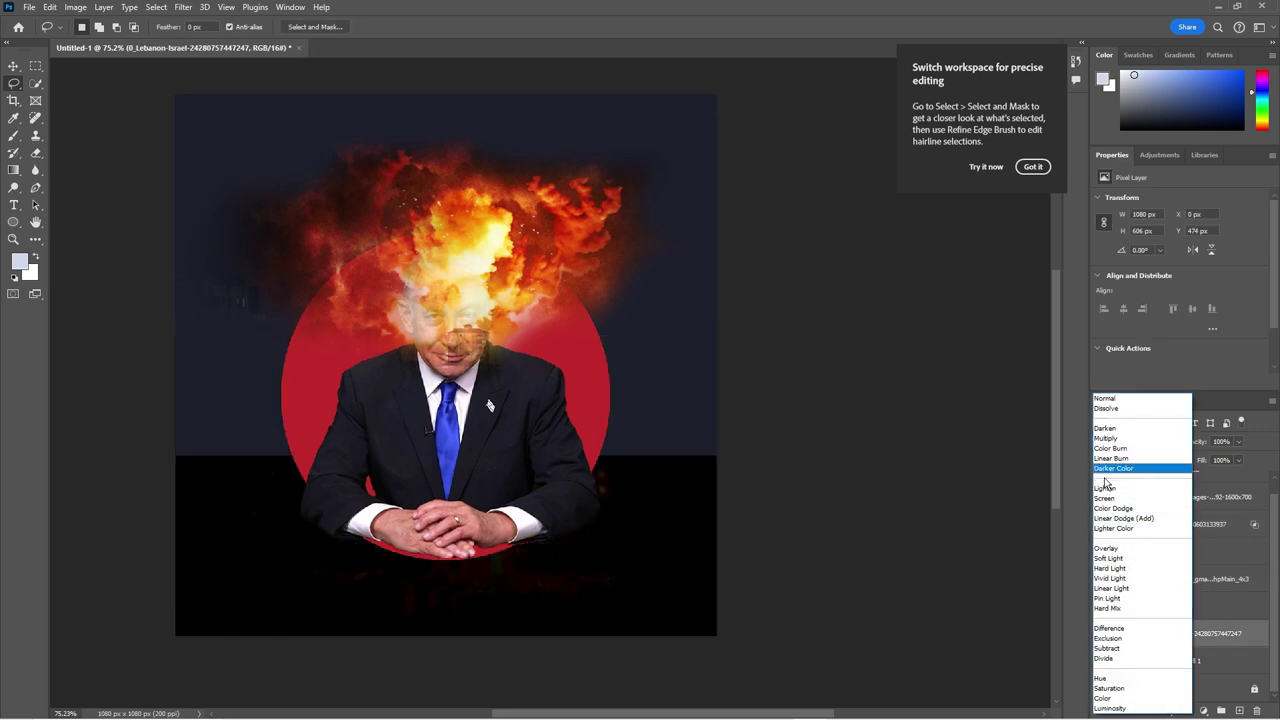
left_click(1105, 488)
left_click_drag(171, 165, 607, 341)
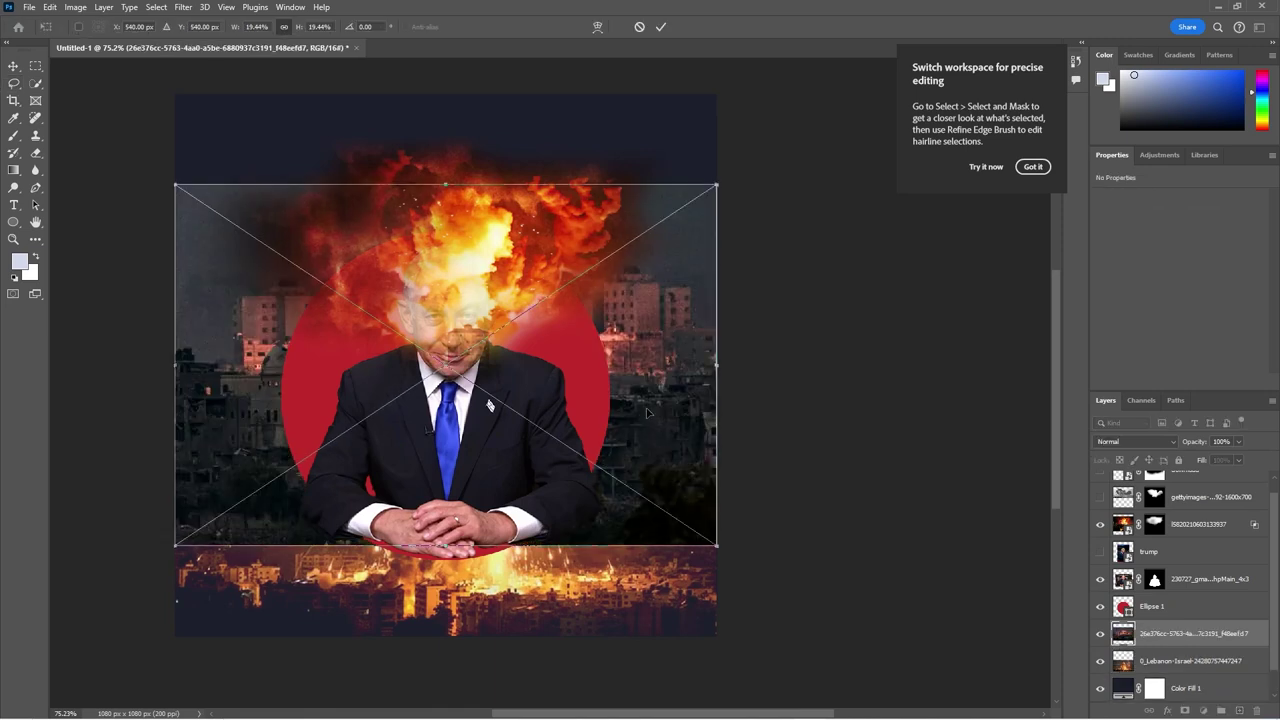
left_click_drag(600, 370, 800, 285)
left_click_drag(920, 470, 981, 547)
left_click_drag(629, 378, 627, 388)
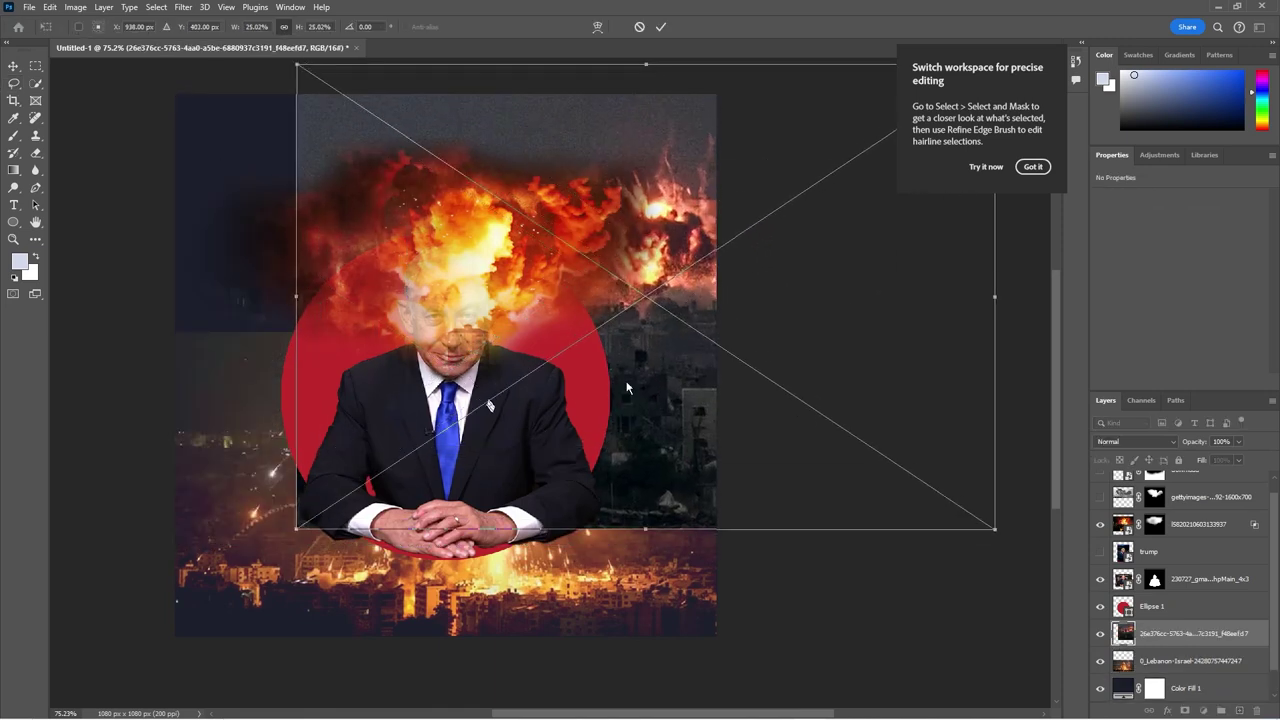
left_click(1033, 167)
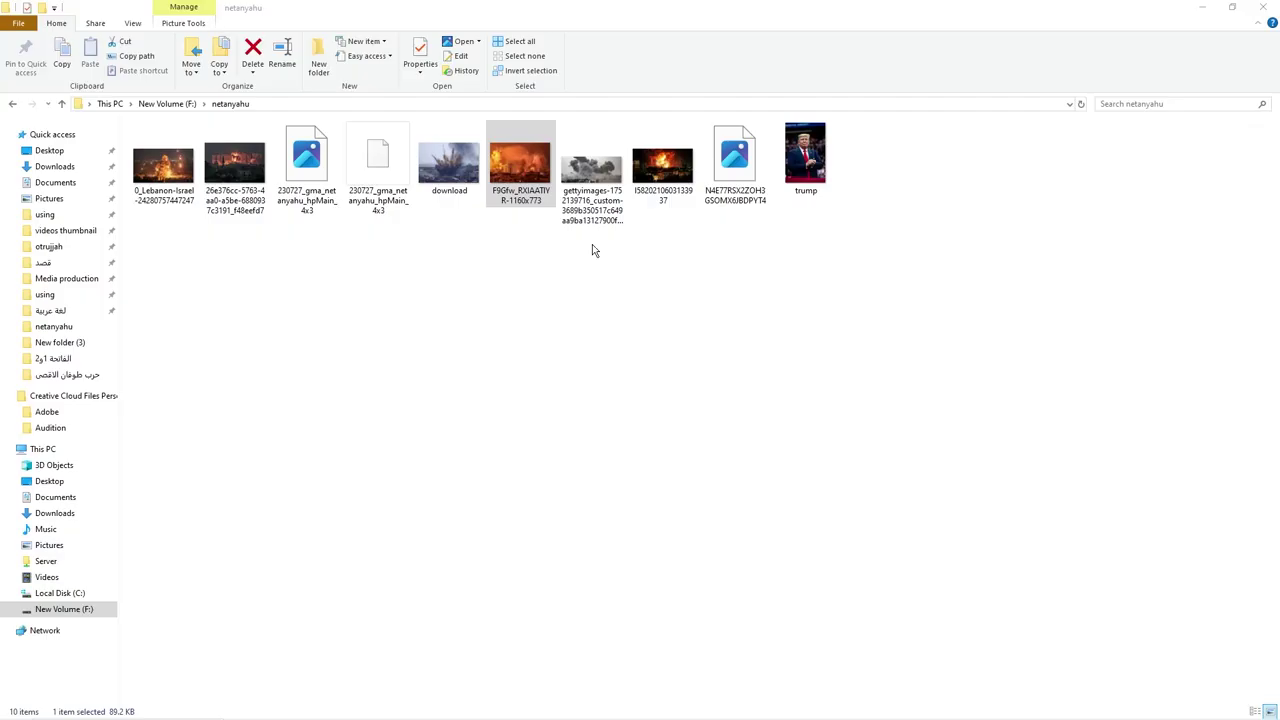
Step: Place the F9Gfw fire photo and set its blend mode to Color Dodge
mouse_move(520, 166)
left_mouse_down()
mouse_move(267, 276)
mouse_move(287, 224)
left_mouse_up()
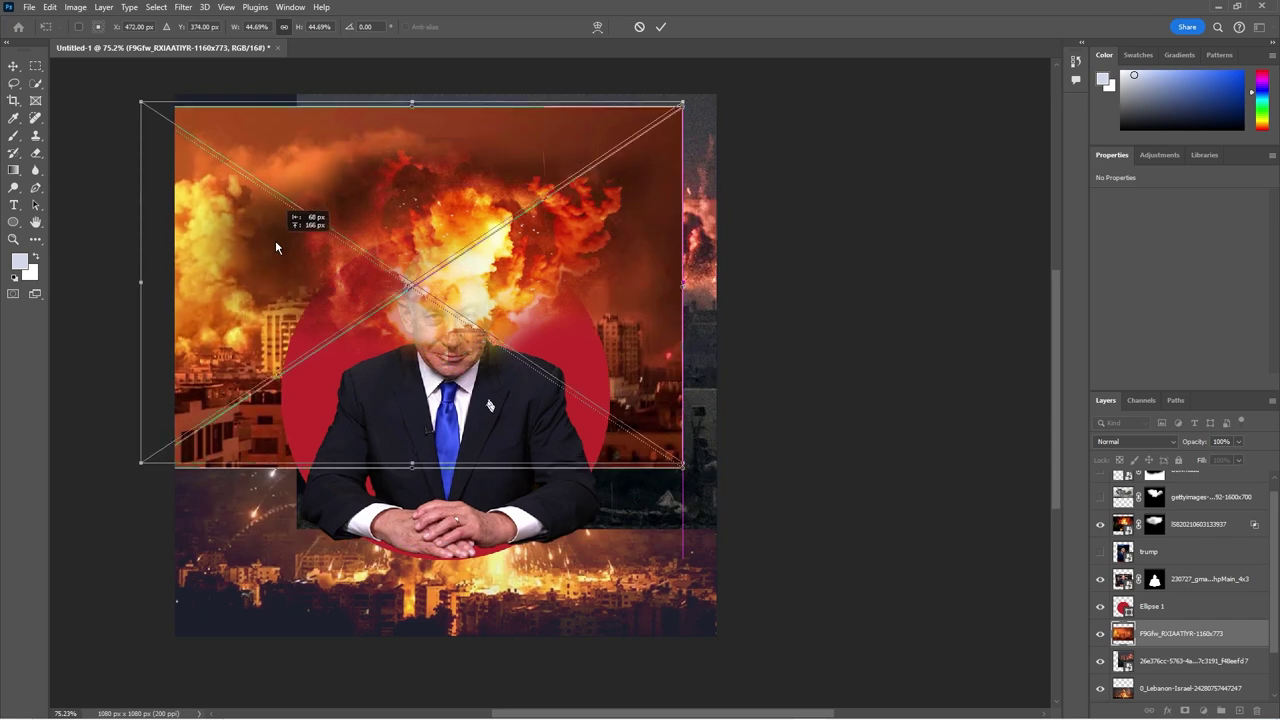
key("Return")
left_click(1122, 440)
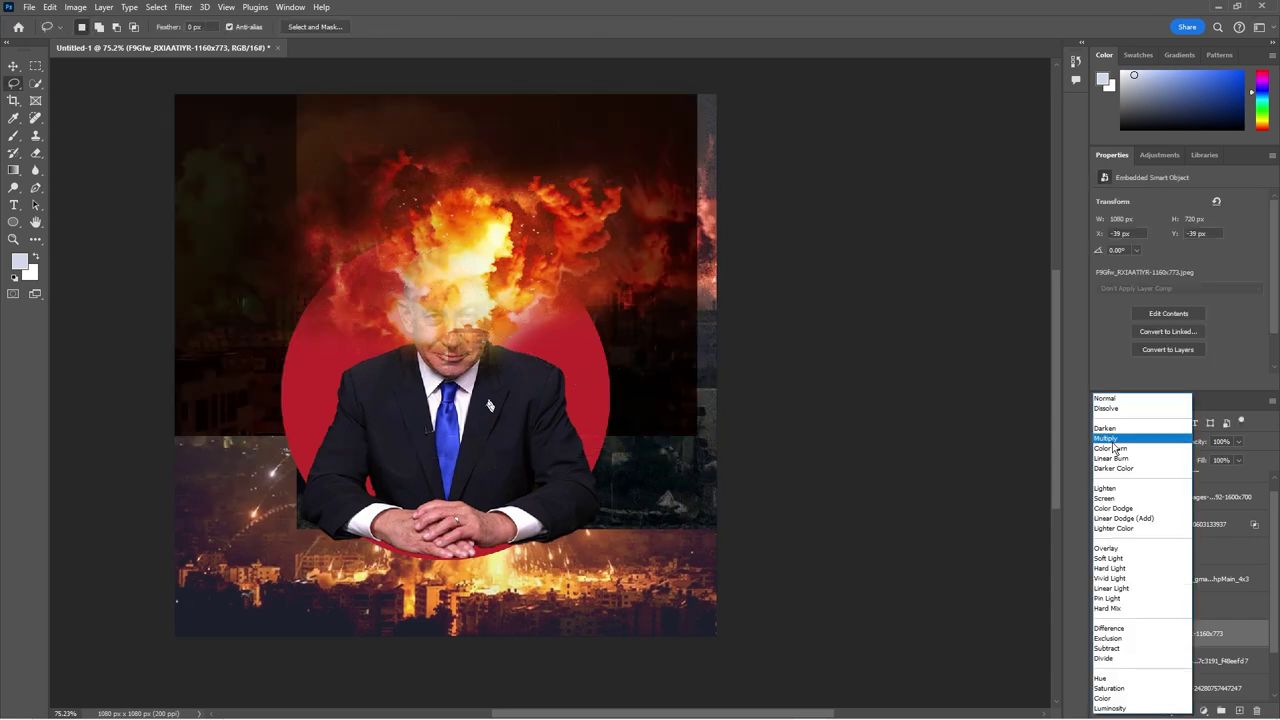
left_click(1113, 508)
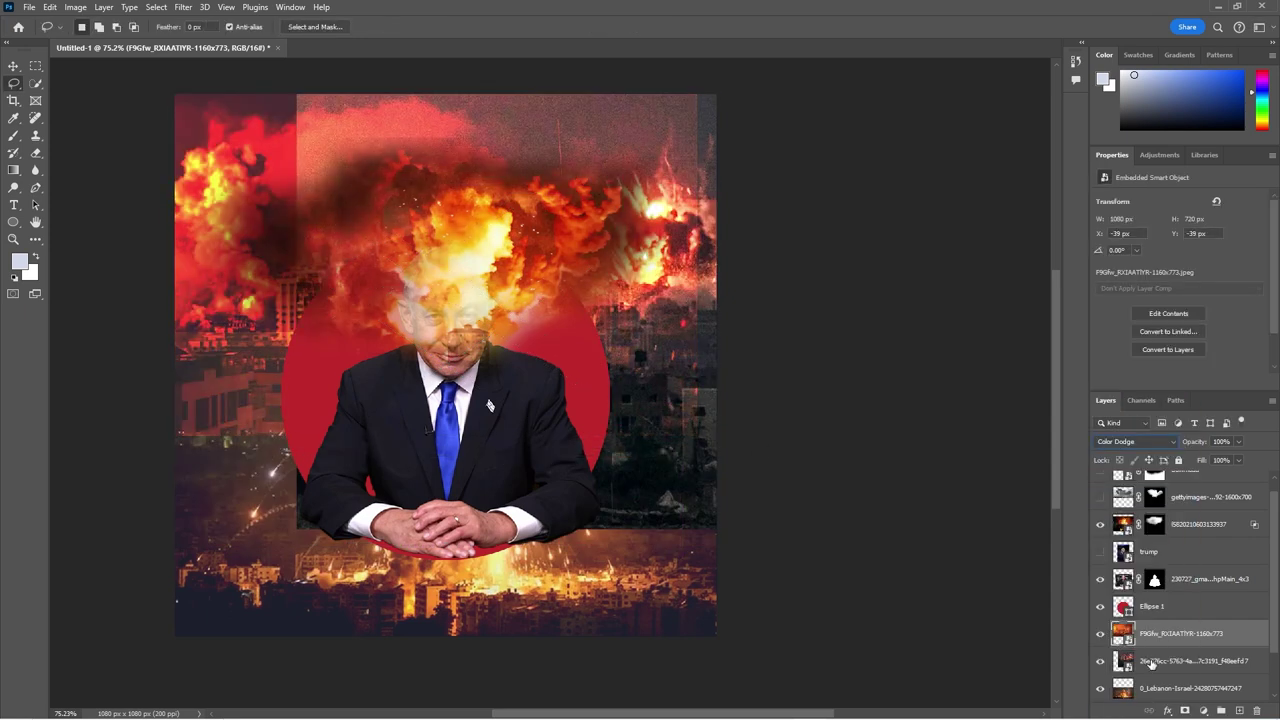
Step: Set the rubble photo to Screen and the city-fire photo to Color Dodge
left_click(1152, 662)
left_click(1122, 440)
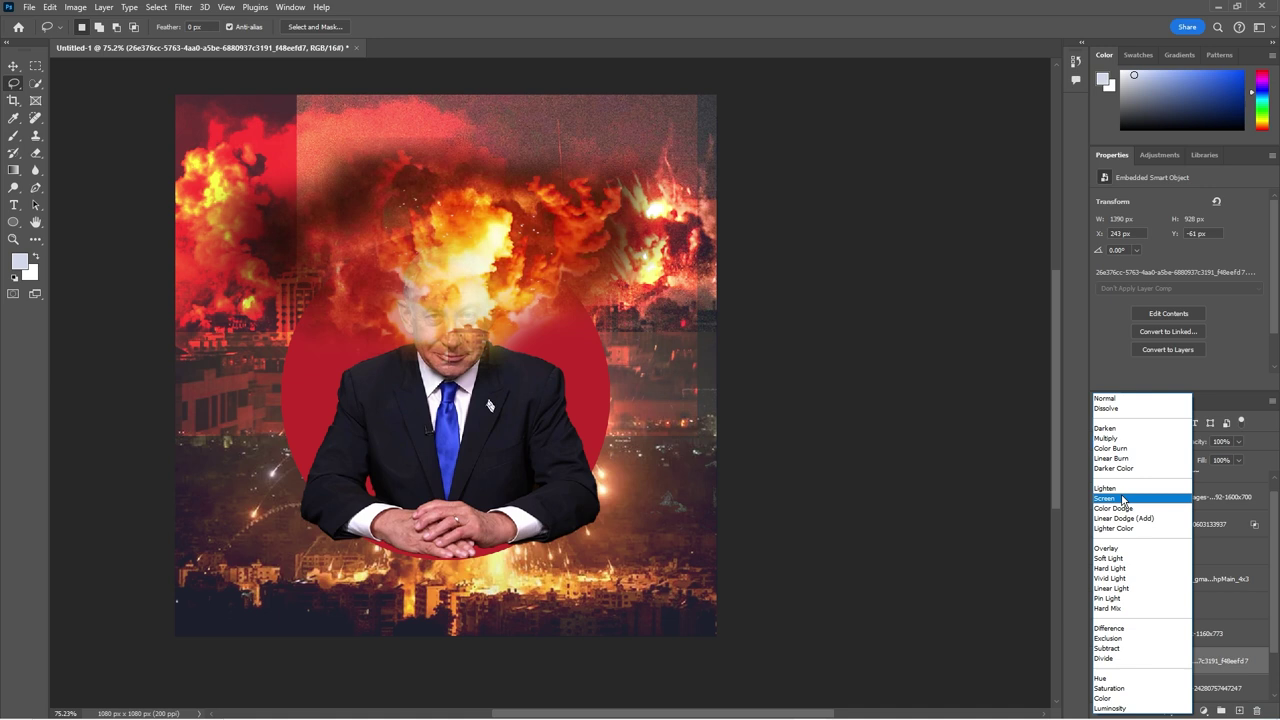
left_click(1113, 508)
left_click(1152, 688)
left_click(1122, 440)
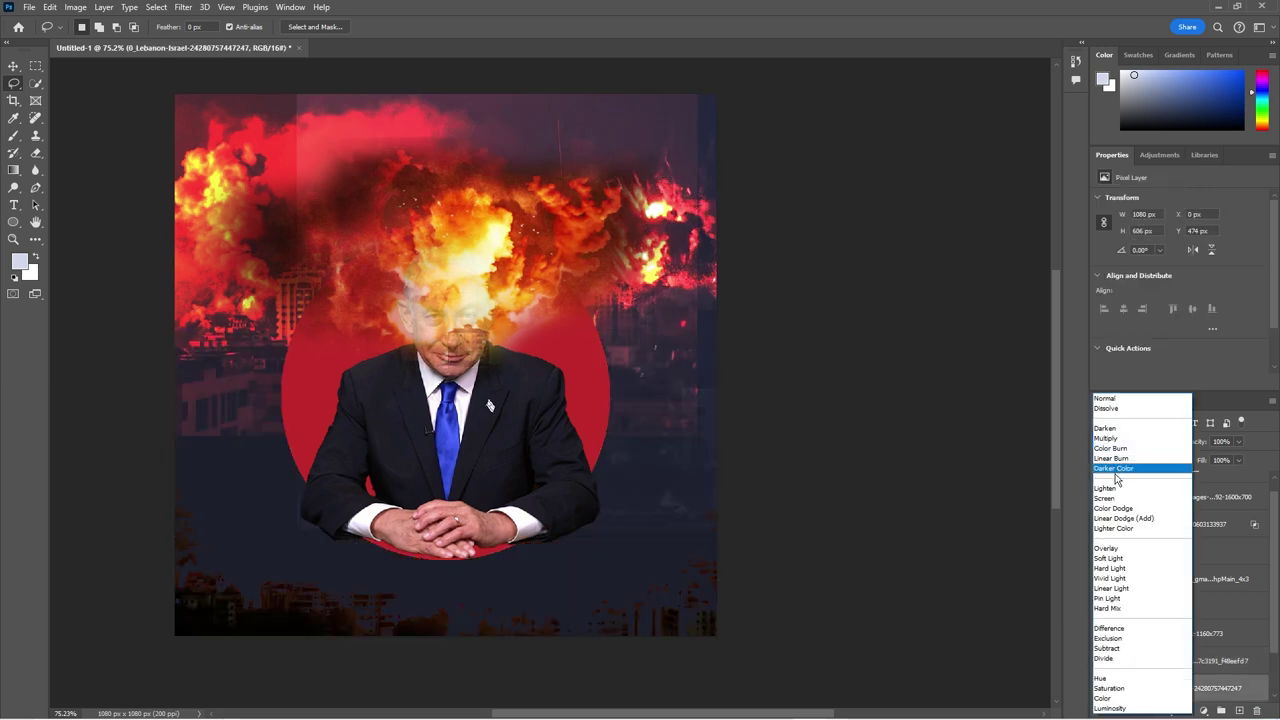
left_click(1113, 508)
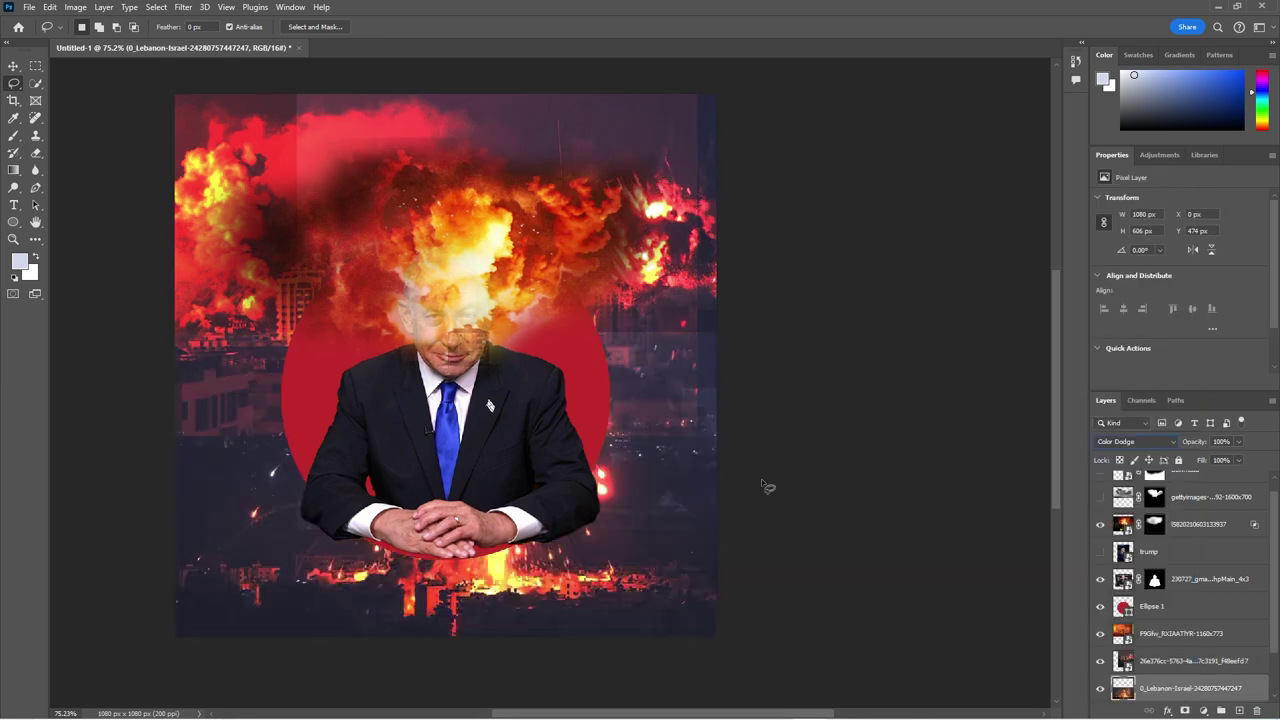
Step: Add a layer mask to the city-fire layer with a black brush ready
left_click(1185, 710)
key("d")
key("b")
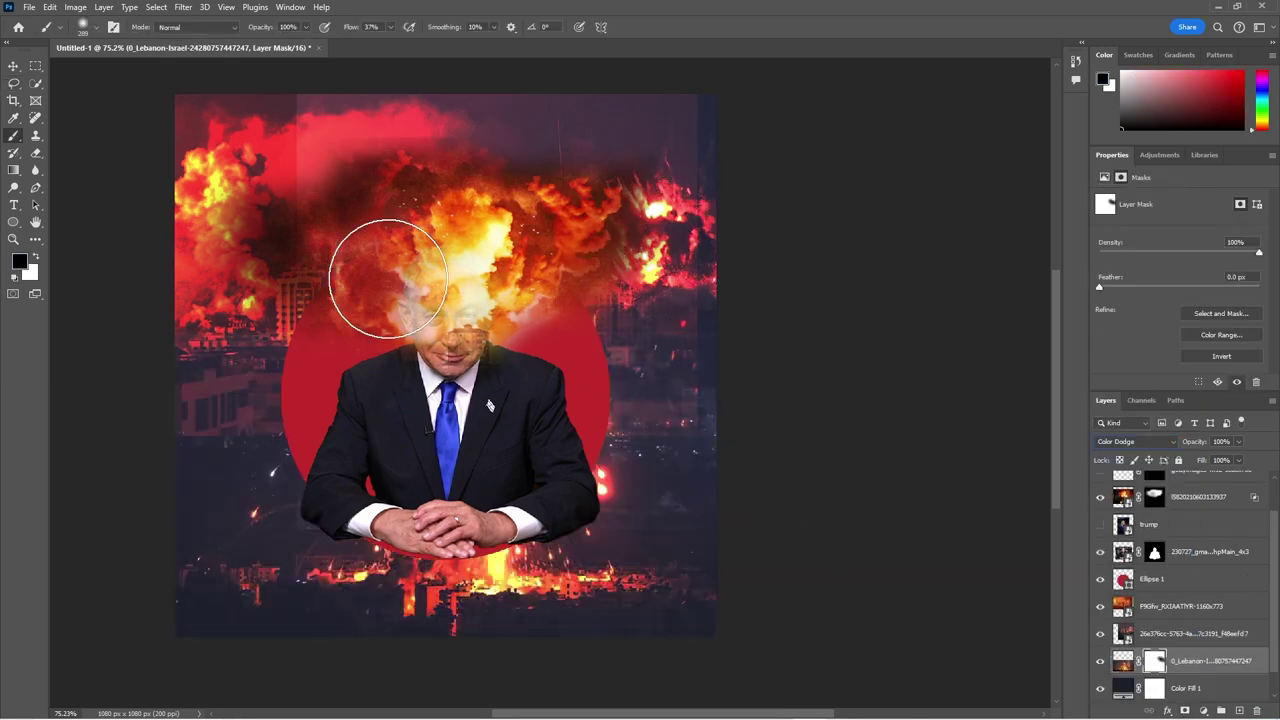
Step: Add layer masks to the 26e376cc and F9Gfw flame layers
left_click(1200, 633)
left_click(1185, 710)
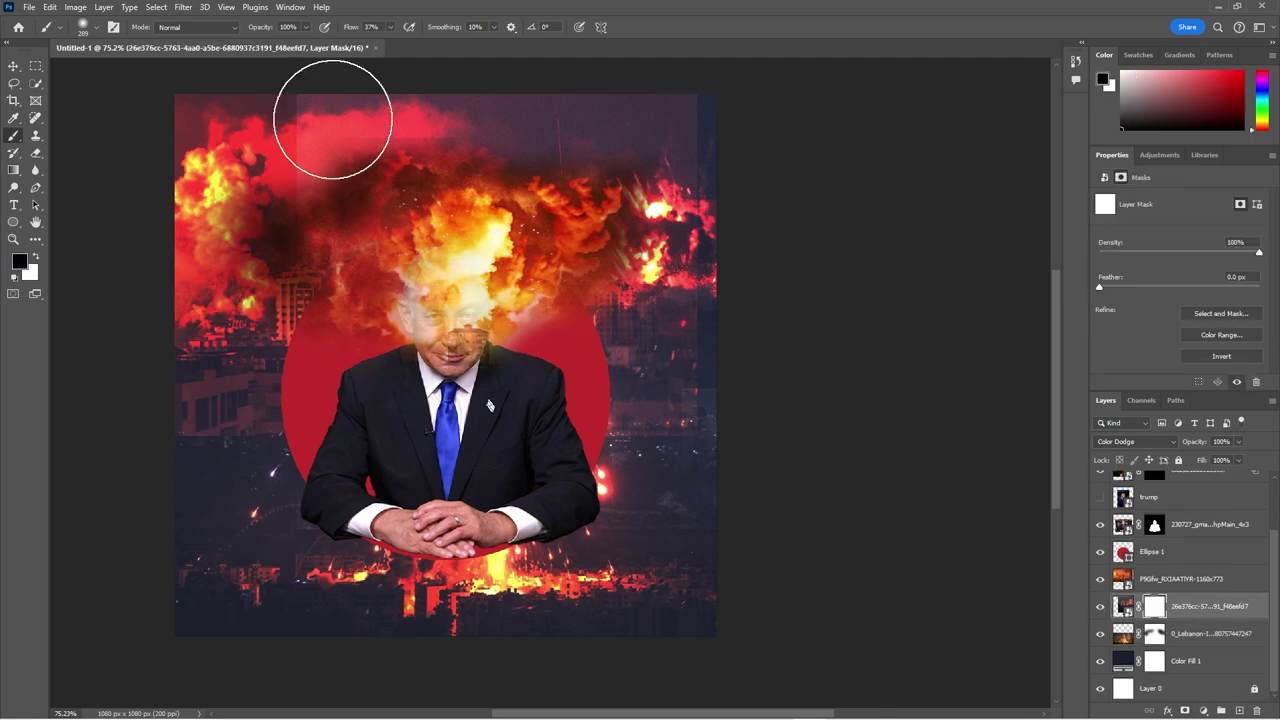
left_click(1200, 578)
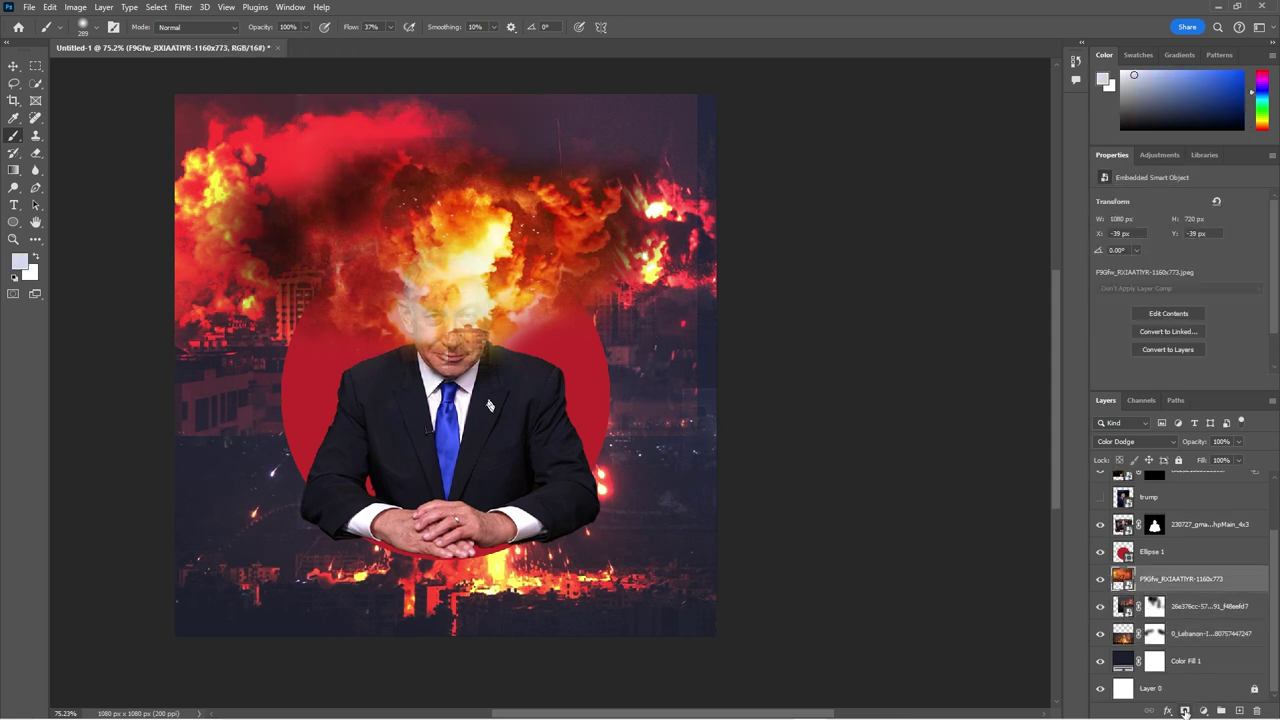
left_click(1185, 710)
Step: Lower the flame layers' opacity, one to 30%, to dim the background fire
left_click(1203, 610)
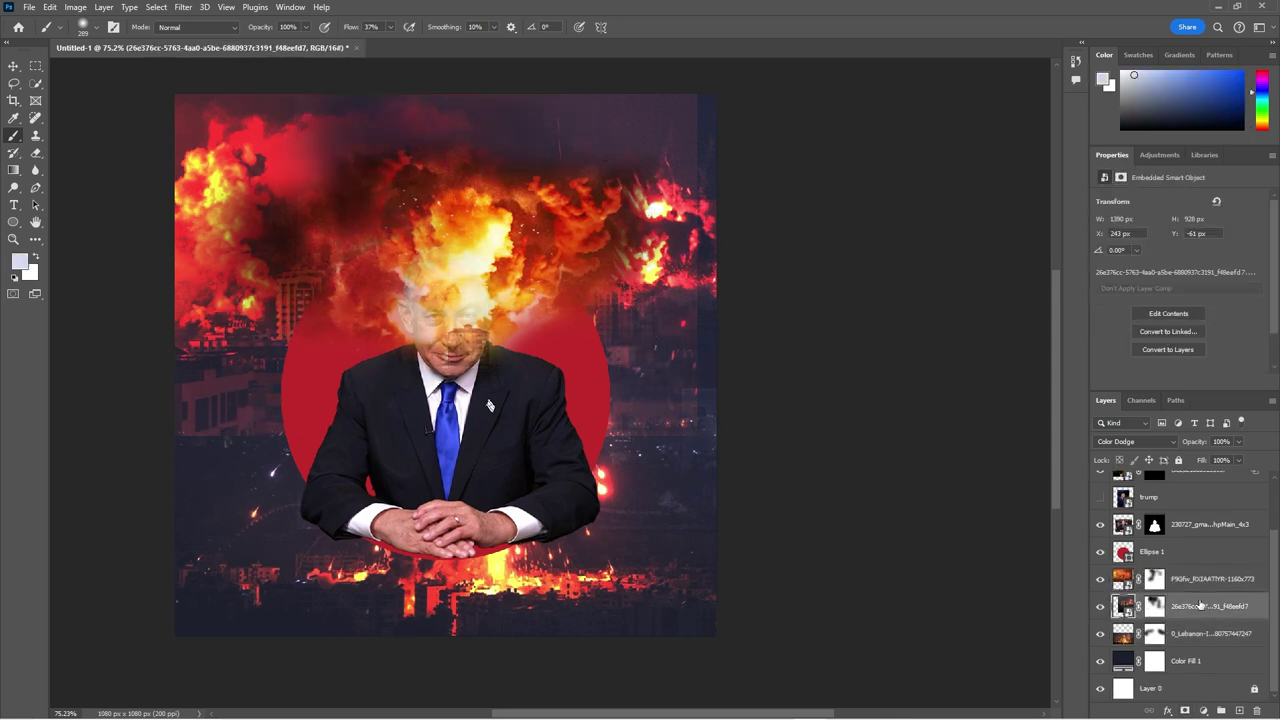
left_click_drag(1224, 461, 1193, 460)
left_click(1210, 578)
left_click(1238, 441)
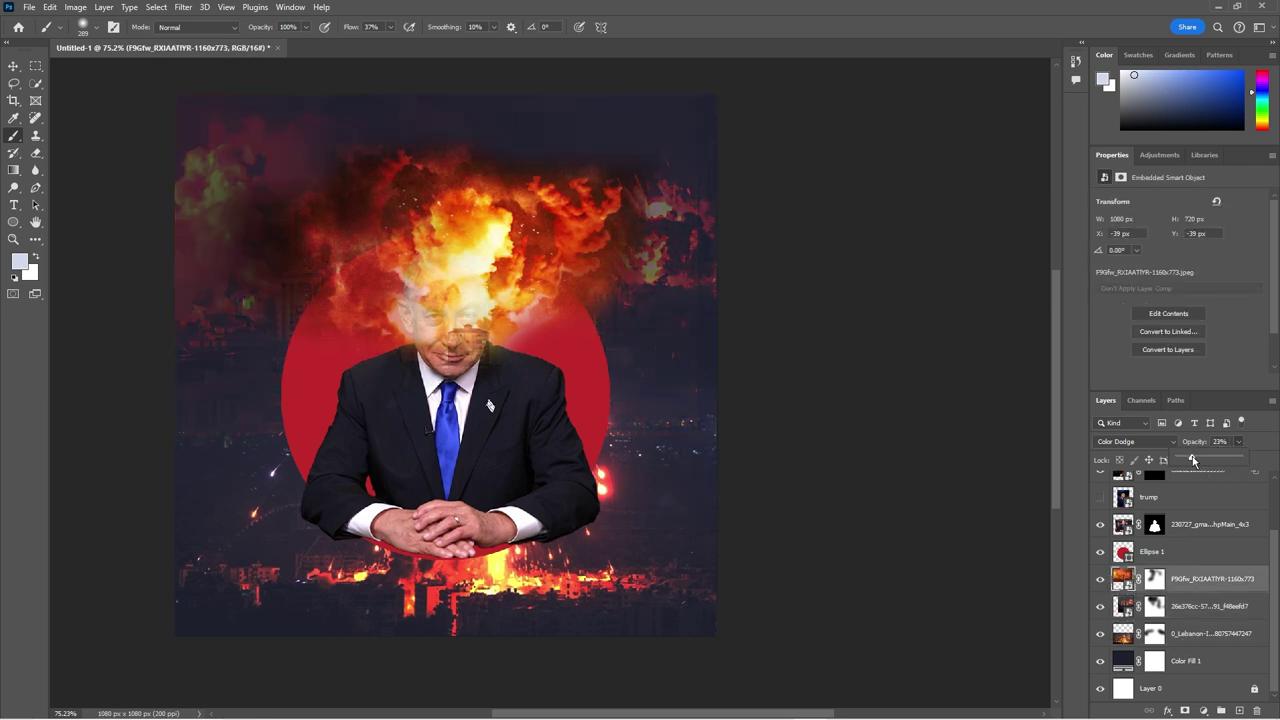
left_click(1187, 634)
left_click(1238, 460)
left_click_drag(1240, 475, 1236, 505)
Step: Transform the 26e376cc mask to reshape the top-right flames
left_click(1155, 606)
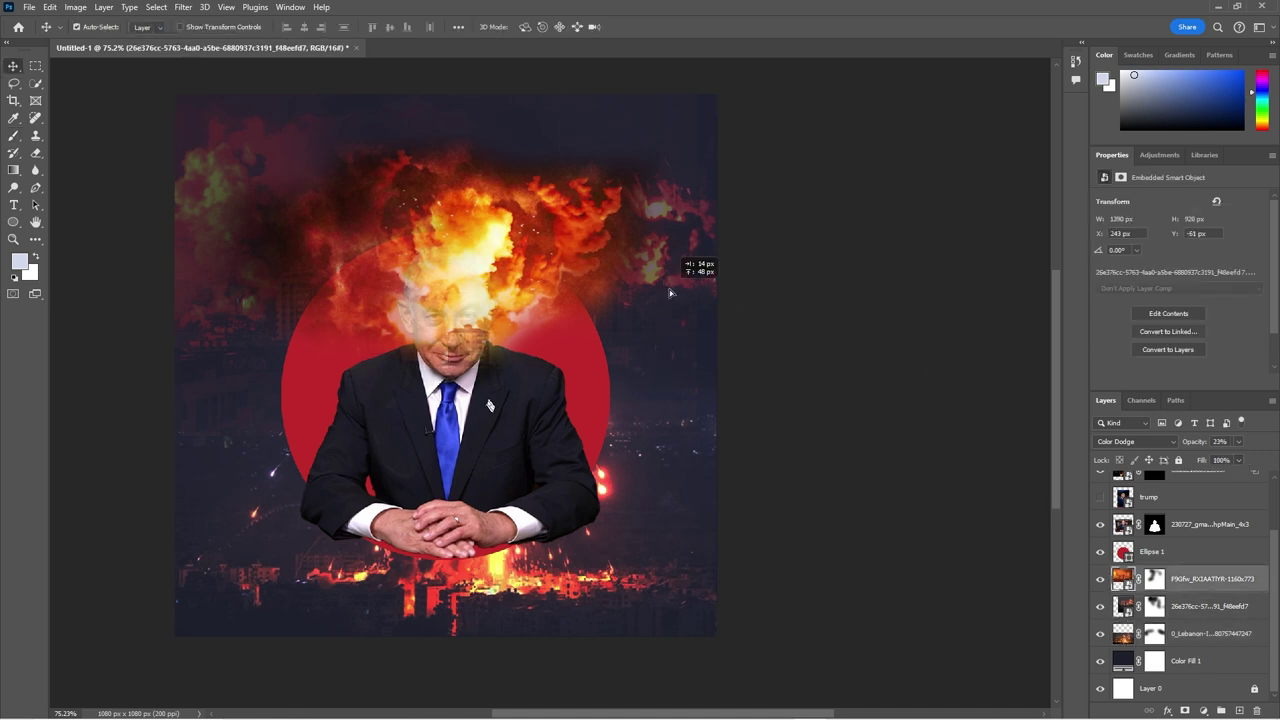
key("ctrl+t")
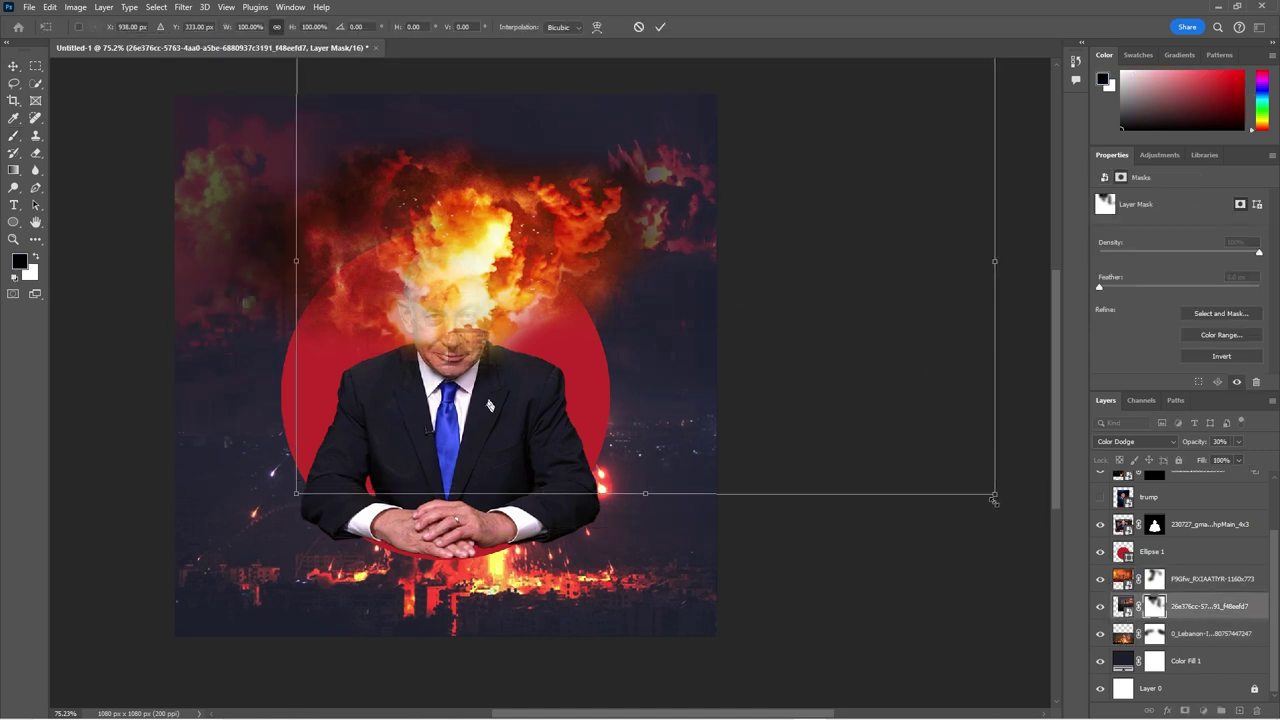
left_click_drag(678, 314, 618, 336)
key("Return")
Step: Place a rubble-street photo from the source folder and flip it
key("alt+Tab")
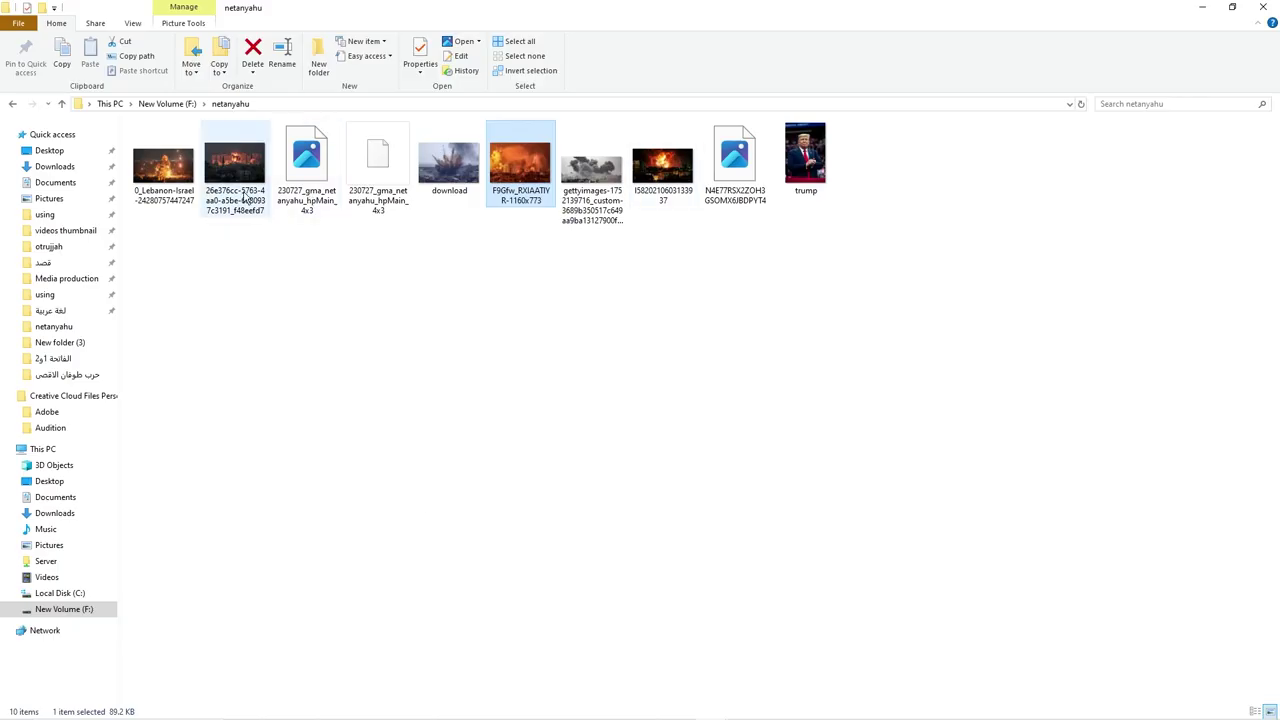
key("alt+Tab")
key("alt+Tab")
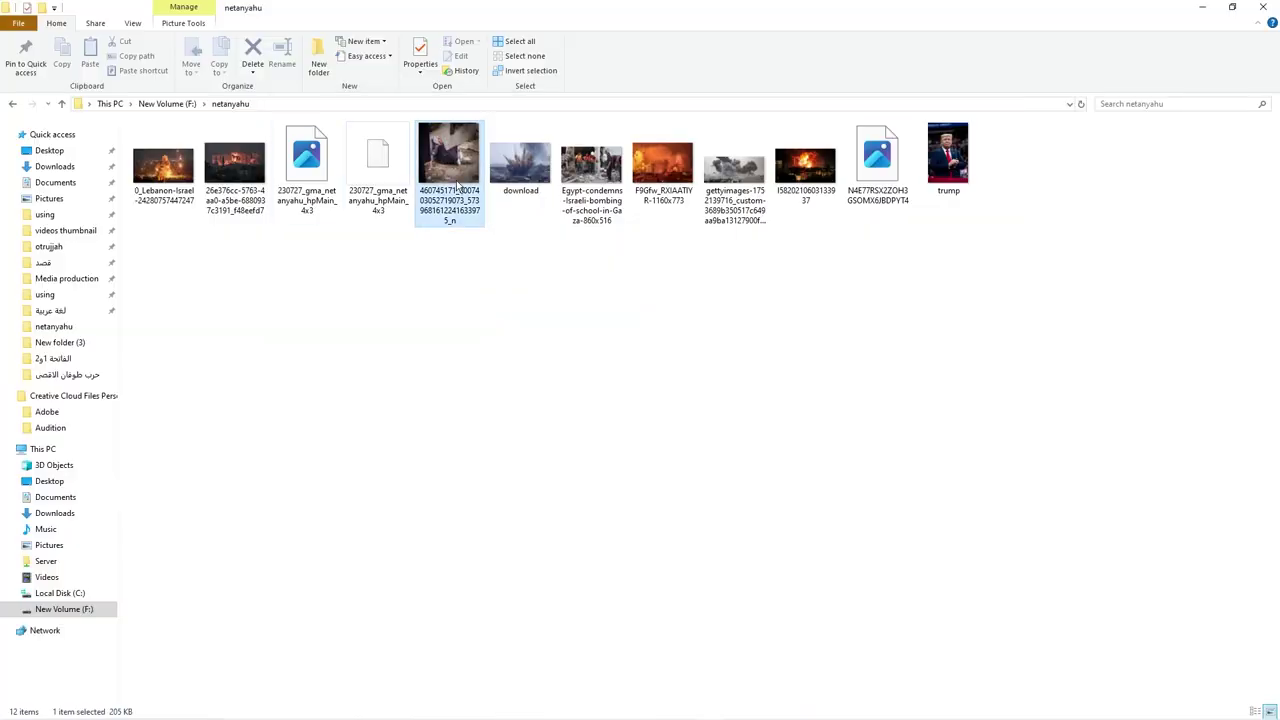
left_click_drag(449, 157, 753, 455)
right_click(753, 455)
left_click(715, 446)
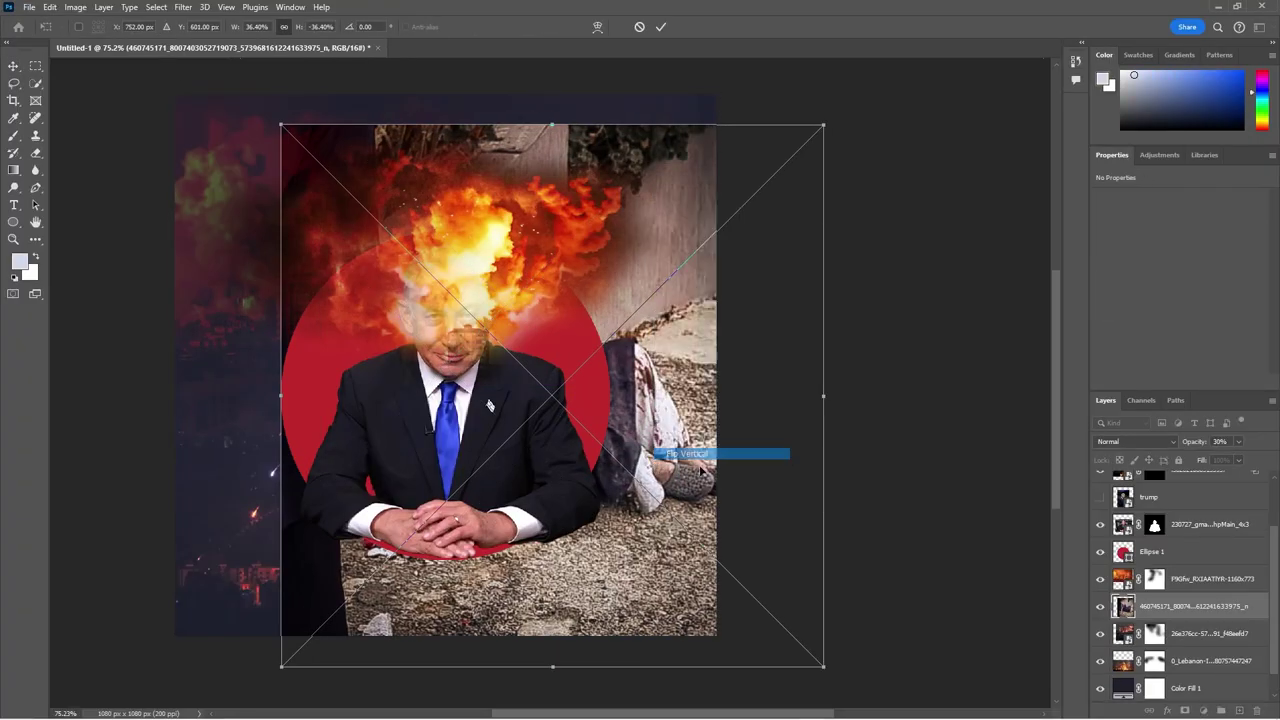
Step: Flip the woman photo back horizontally and shrink it into the lower right
right_click(745, 505)
left_click(750, 484)
right_click(658, 494)
left_click(699, 484)
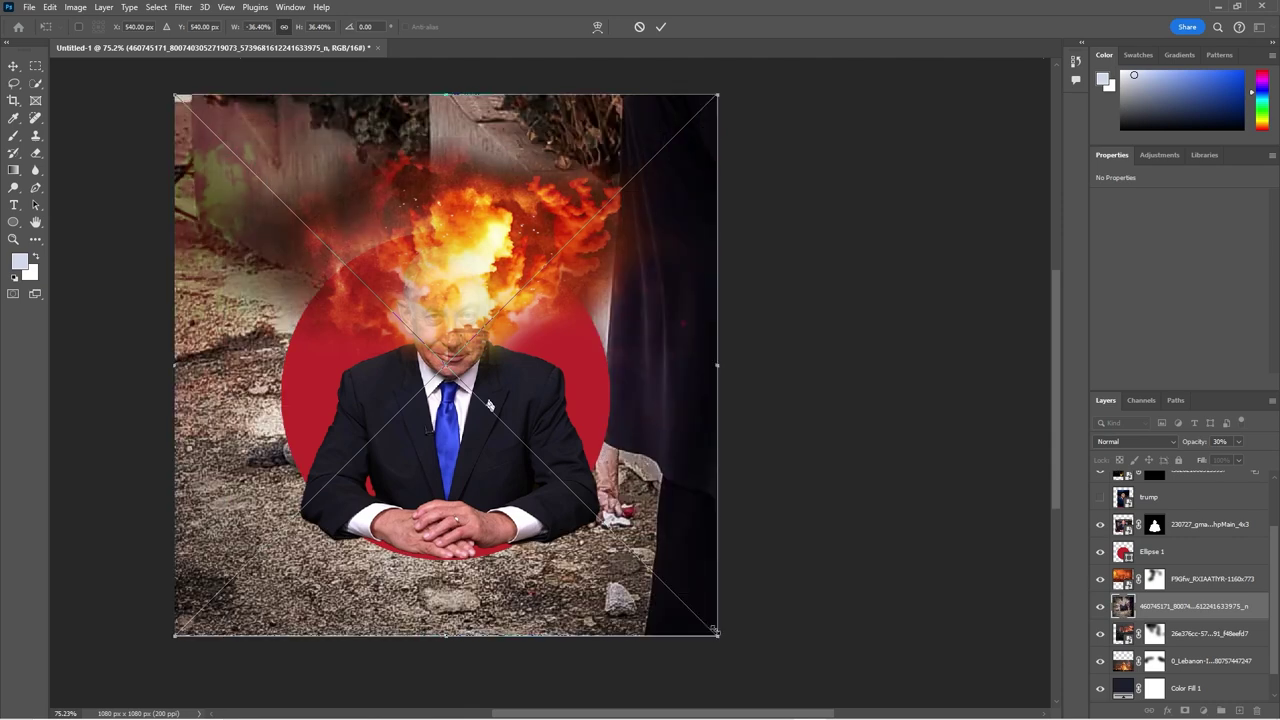
left_click_drag(175, 95, 470, 325)
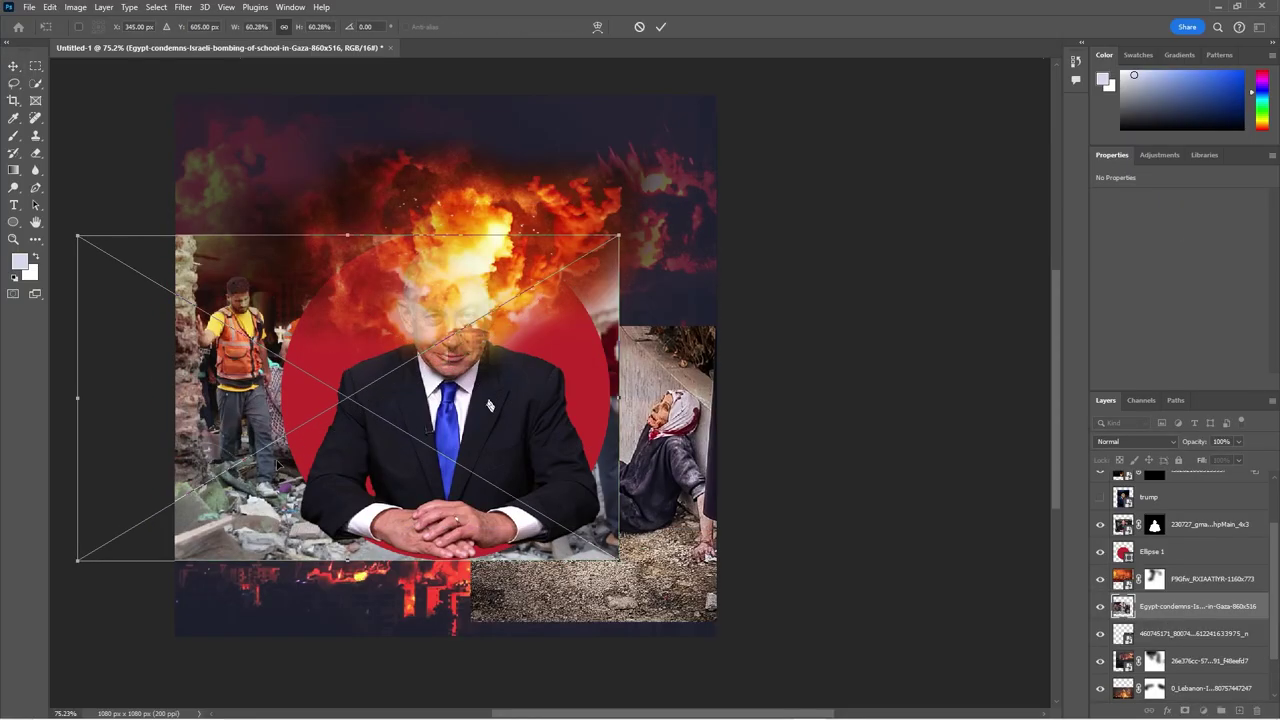
Step: Scale the rescue-workers photo onto the left side beside the man and commit it
left_click_drag(277, 463, 412, 521)
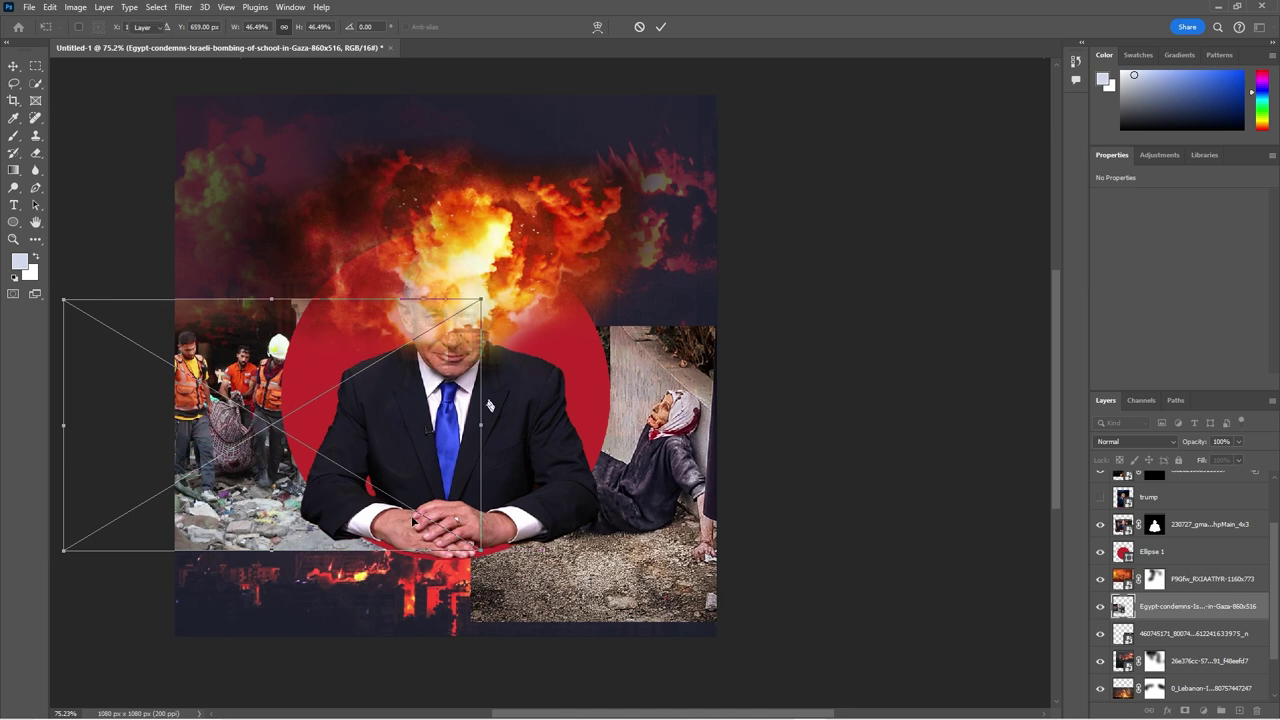
key("Return")
left_click(1195, 633)
left_click(1140, 441)
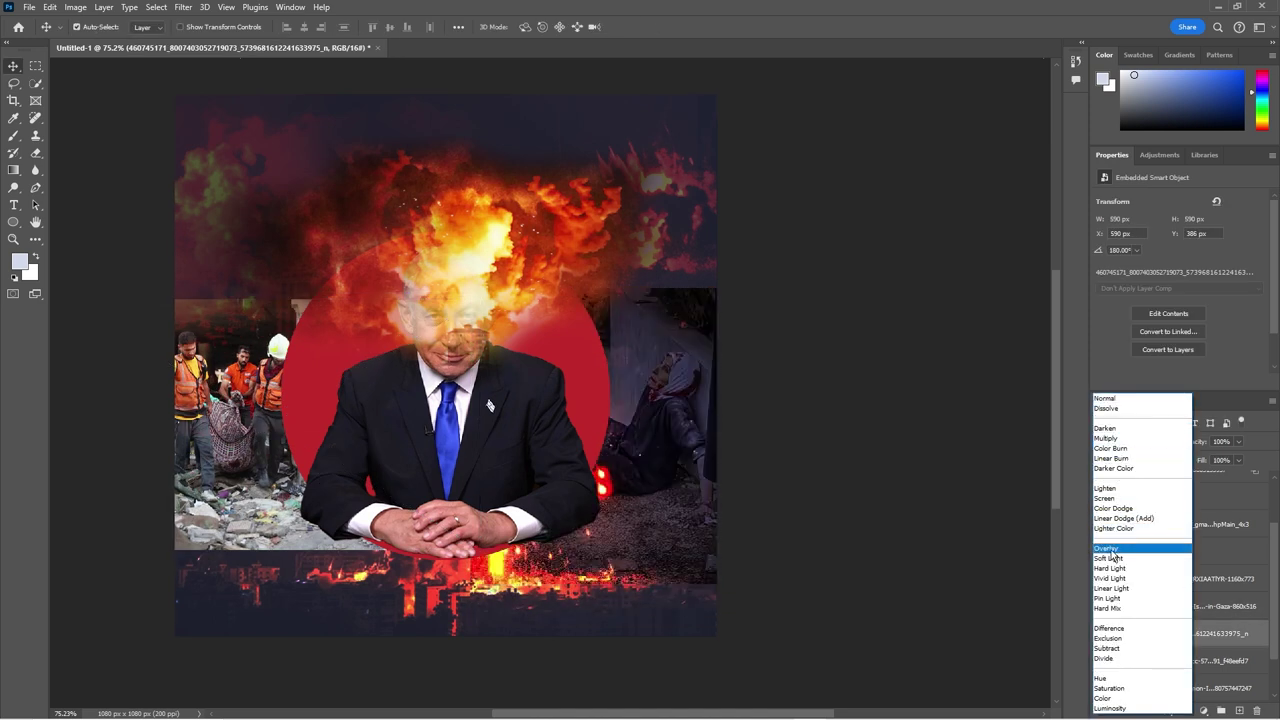
Step: Keep Normal blending, mask both rubble photos, and fade the rescue-workers photo's edges
left_click(1105, 399)
left_click(1185, 710)
left_click(1200, 606)
left_click(1185, 710)
key("b")
mouse_move(251, 586)
left_mouse_down()
mouse_move(343, 543)
mouse_move(166, 553)
left_mouse_up()
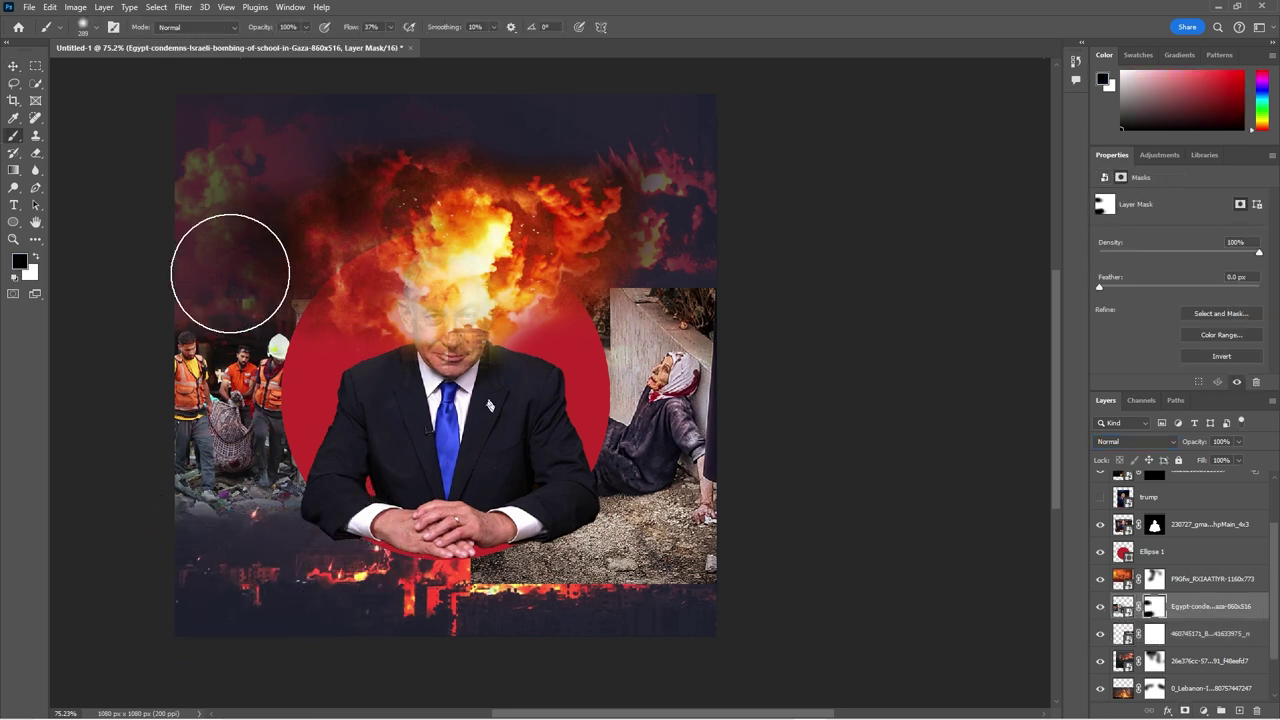
Step: Paint on the woman photo's mask to fade its edges into the background
left_click(1155, 578)
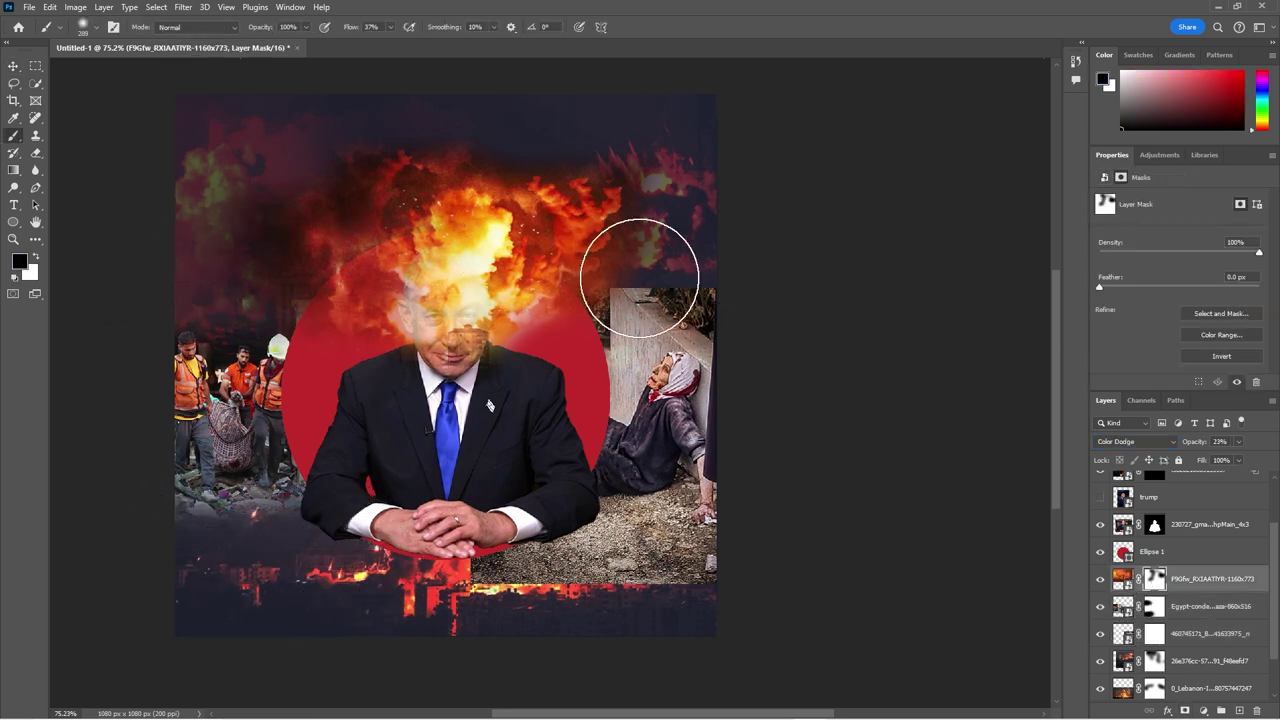
left_click(1155, 633)
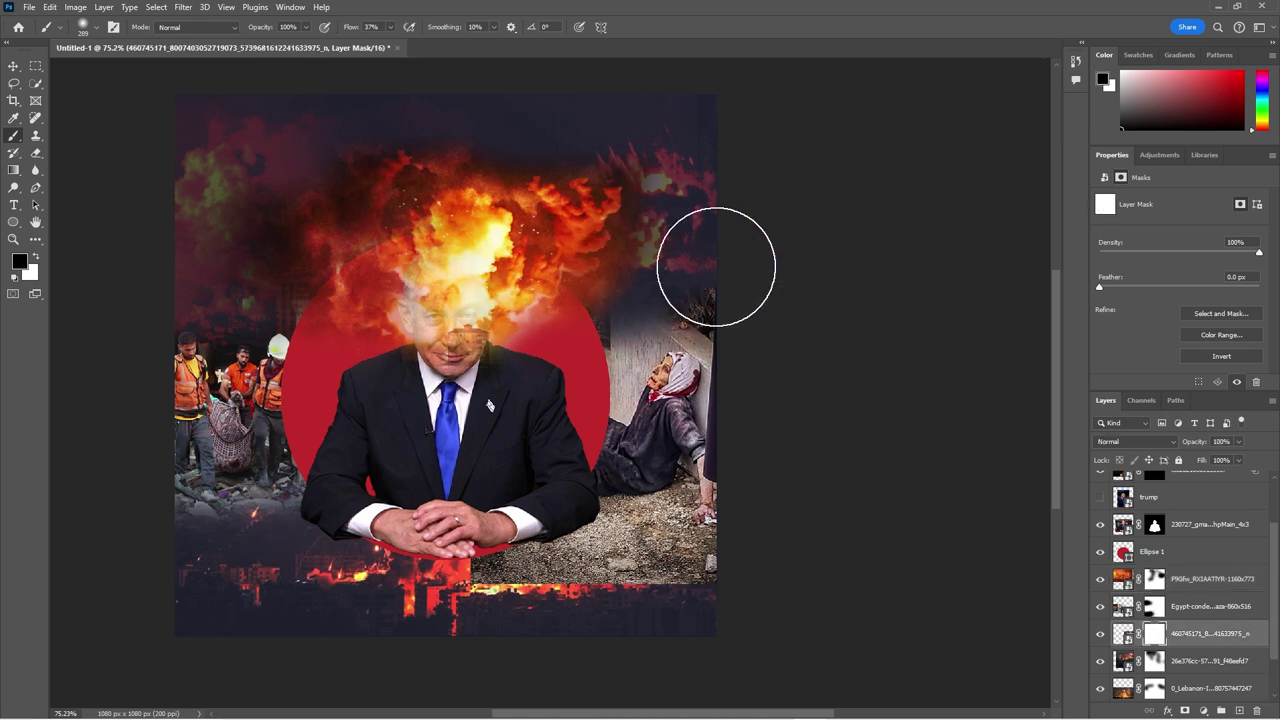
mouse_move(614, 610)
left_mouse_down()
mouse_move(600, 591)
mouse_move(522, 585)
left_mouse_up()
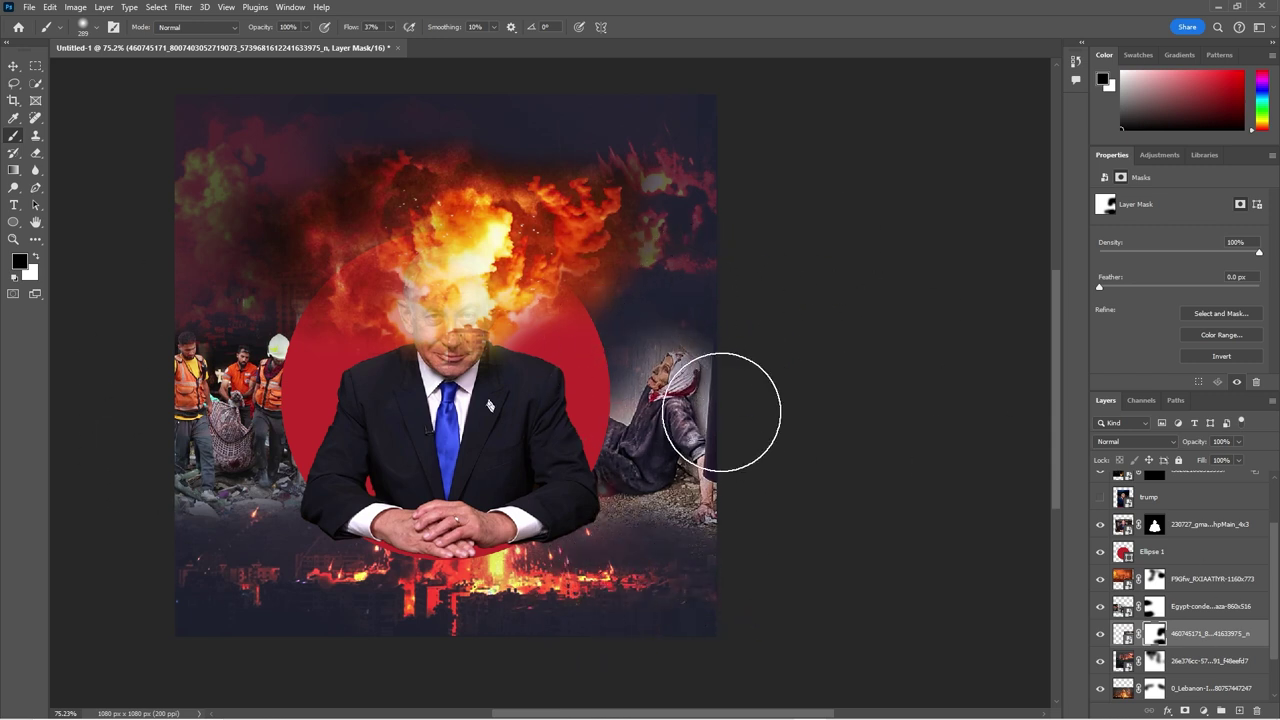
Step: Duplicate the F9Gfw flame layer
key("v")
left_click(1158, 584)
key("ctrl+j")
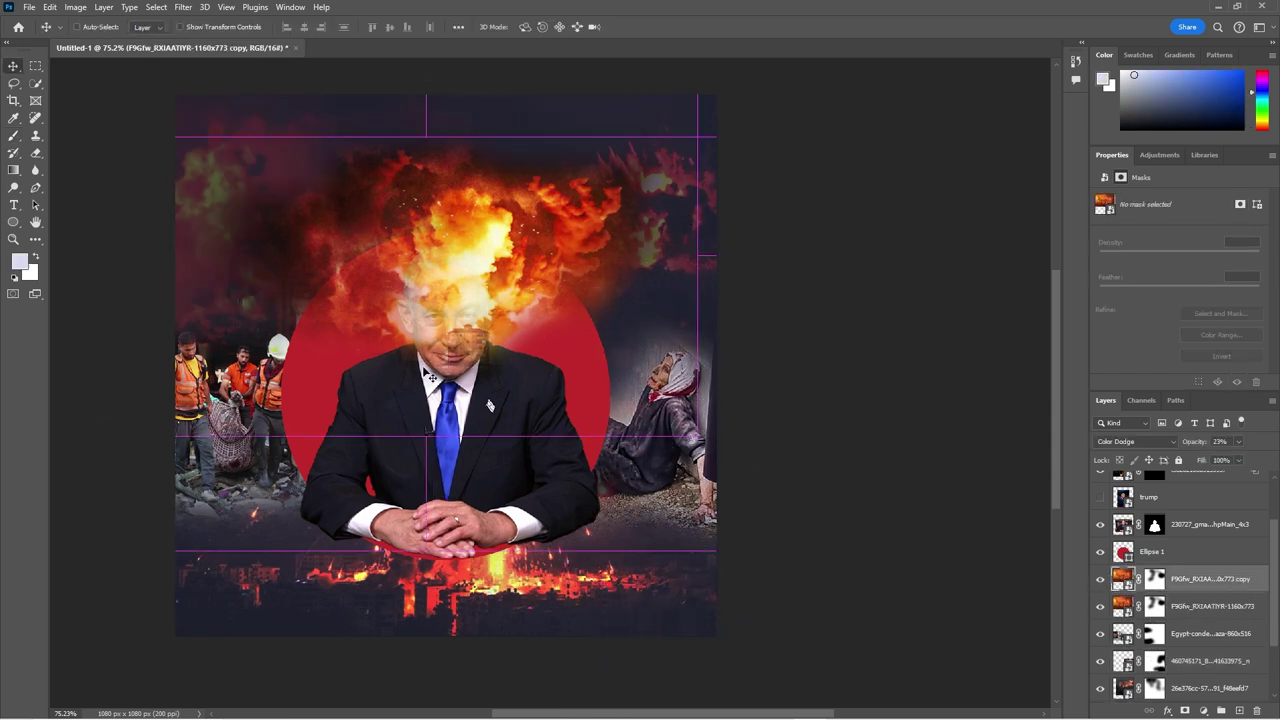
Step: Slide the duplicated flame layer to the right
key("ctrl+t")
left_click_drag(440, 250, 697, 304)
key("Return")
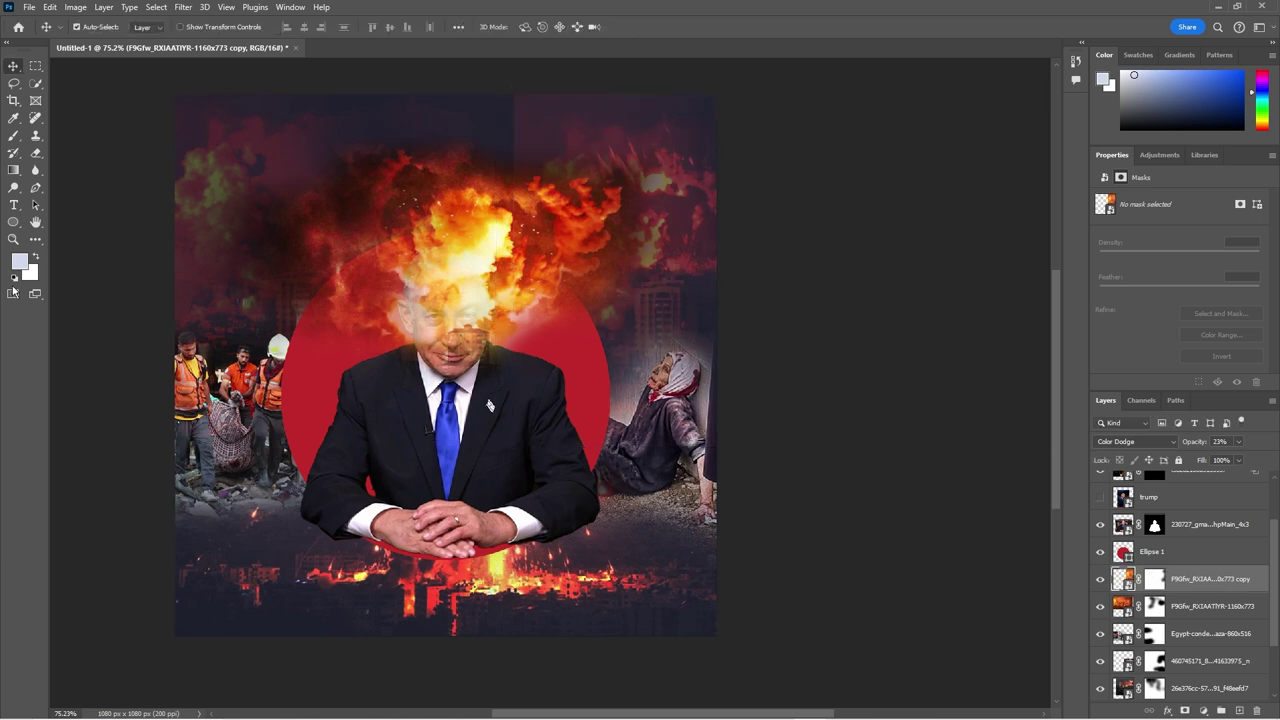
Step: Toggle the photo and flame layers' visibility to compare the composite
left_click(1100, 633)
left_click(1100, 633)
scroll(1180, 600, "down", 2)
double_click(1100, 633)
double_click(1100, 661)
double_click(1101, 661)
scroll(1100, 600, "up", 3)
left_click(1100, 539)
left_click(1100, 539)
scroll(1163, 615, "down", 1)
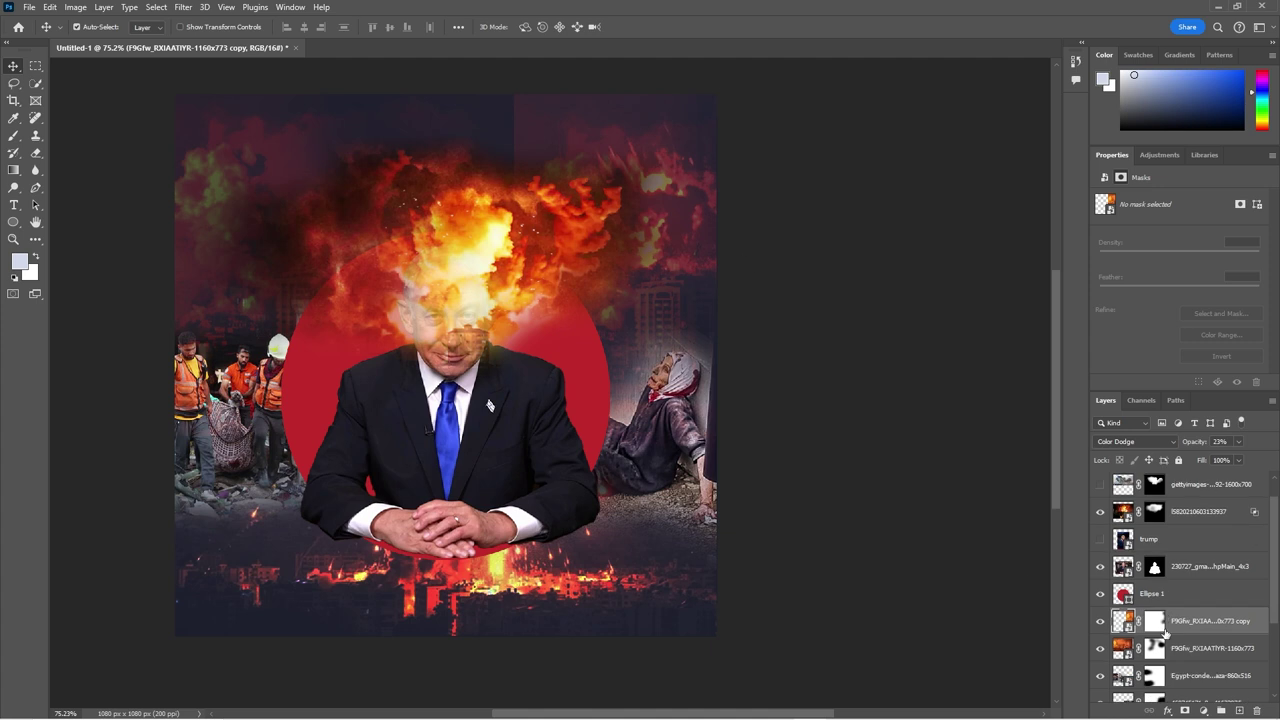
Step: Hide the duplicated flame layer and reselect the original F9Gfw layer
key("ctrl+t")
key("Escape")
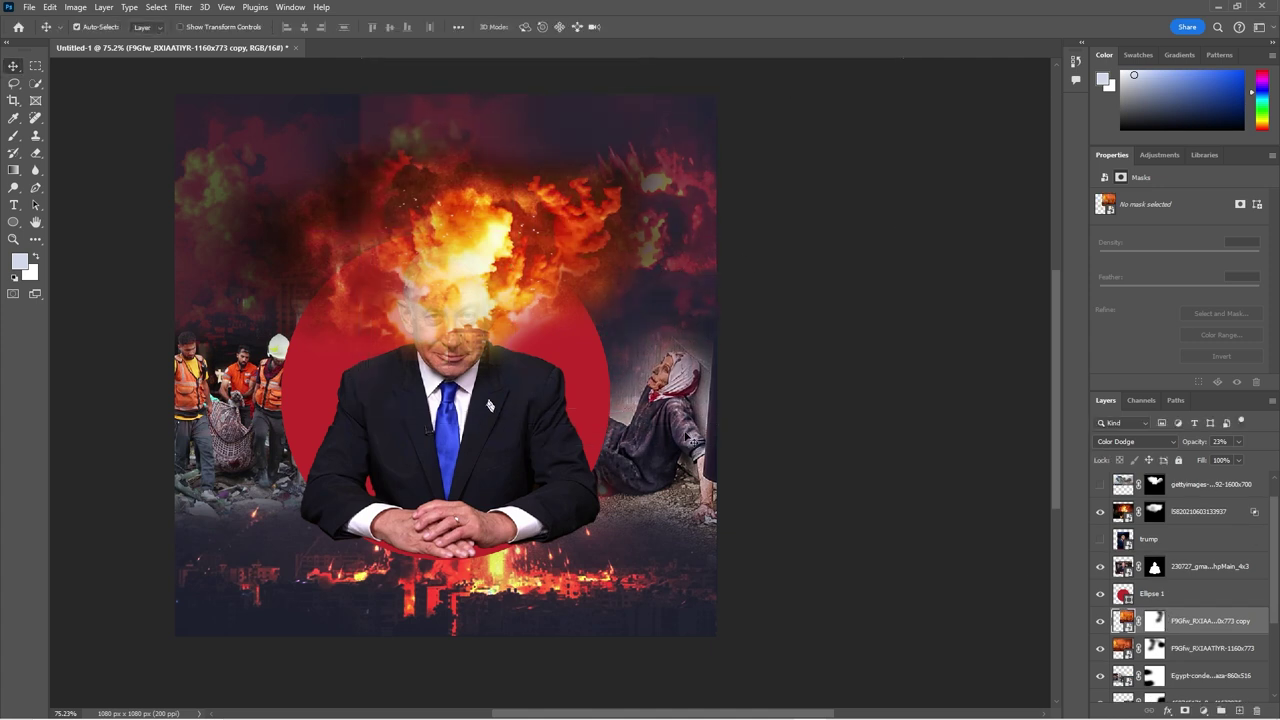
left_click(1100, 621)
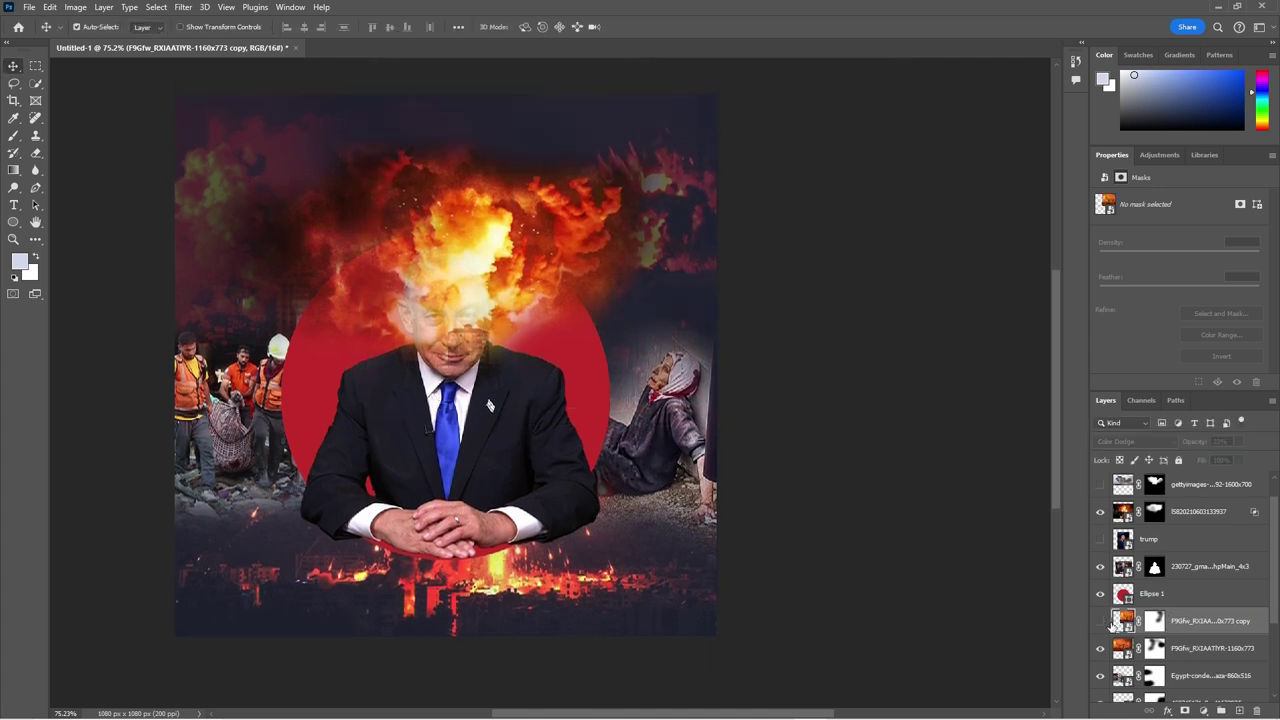
left_click(1166, 648)
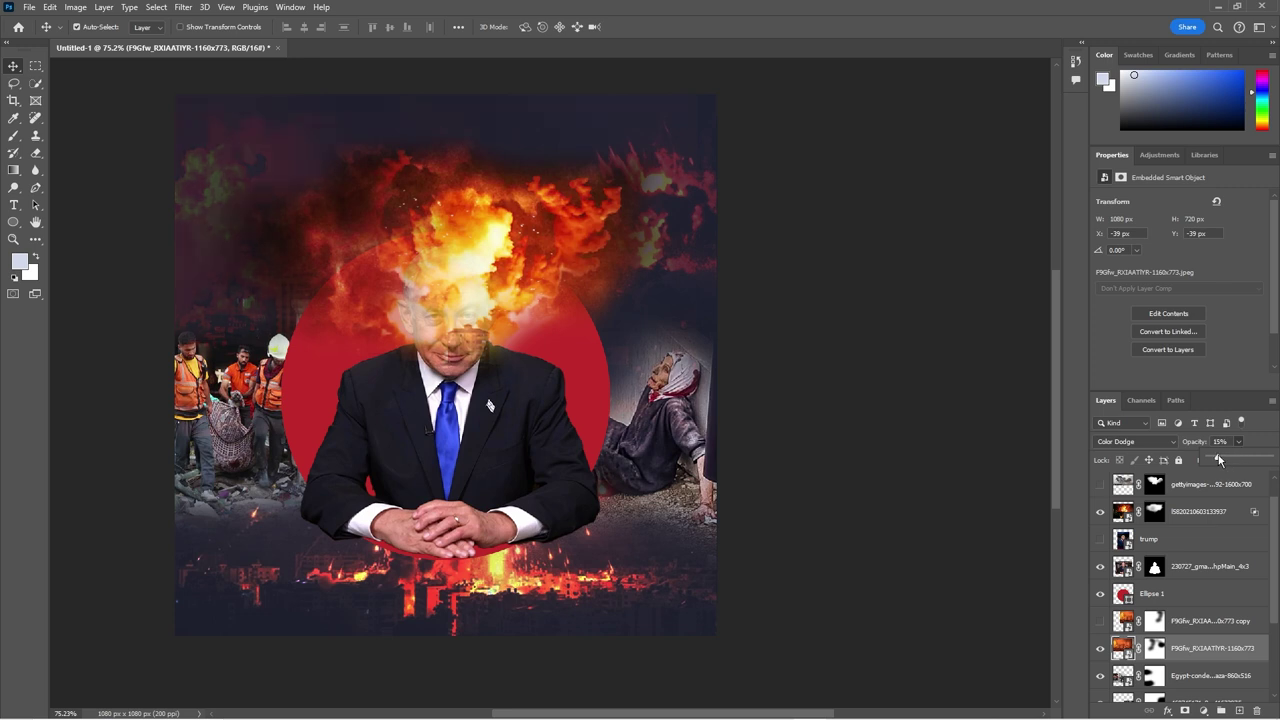
Step: Add a Solid Color fill of 222834 above the rescue-workers photo at 58% opacity
left_click(1210, 675)
scroll(1230, 660, "down", 1)
left_click(1203, 710)
left_click(1195, 474)
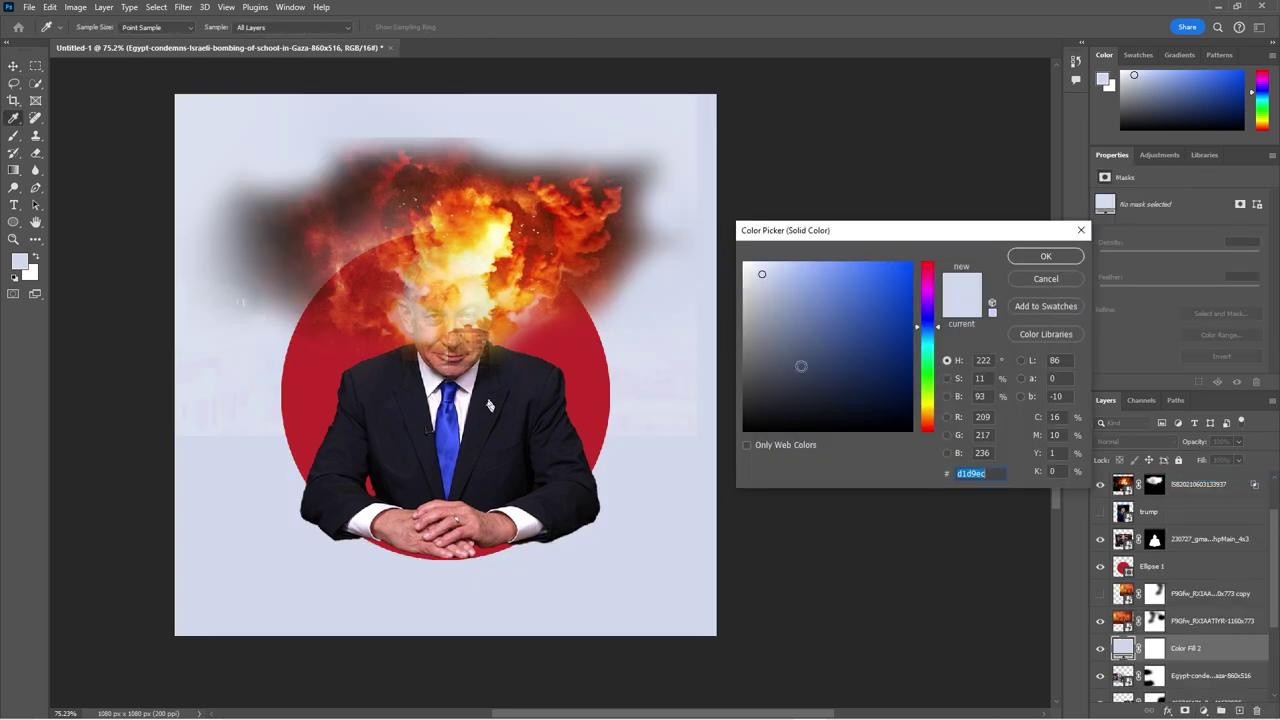
type("222834")
left_click(1040, 257)
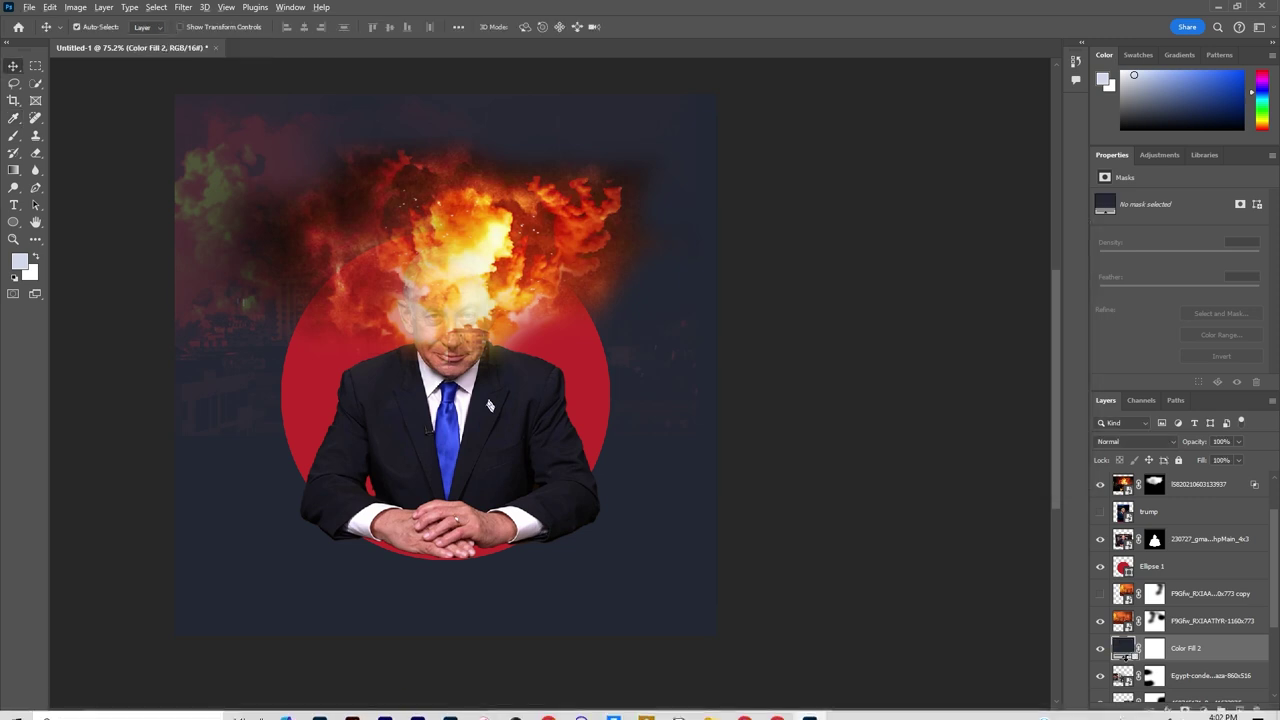
left_click(1239, 441)
left_click_drag(1243, 457, 1212, 456)
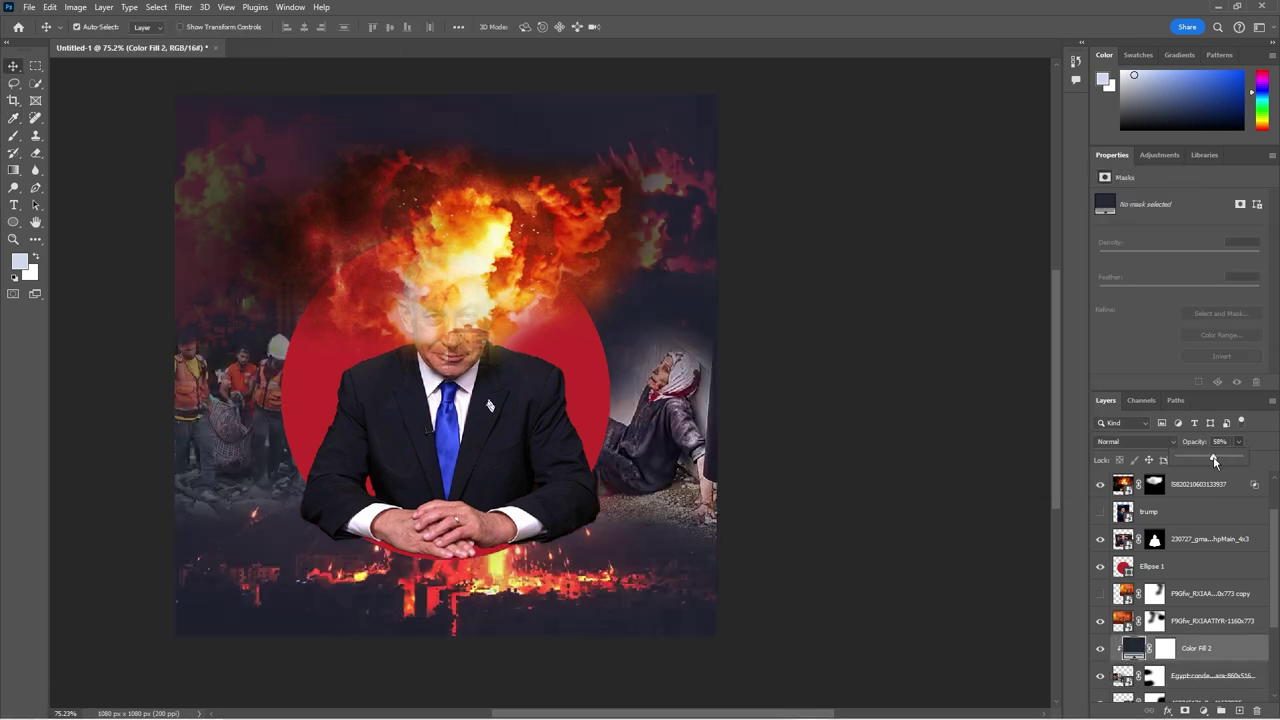
Step: Alt-drag a copy of the navy fill lower in the stack and nudge the explosion slightly right
scroll(1166, 630, "down", 1)
left_click_drag(1166, 630, 1166, 662)
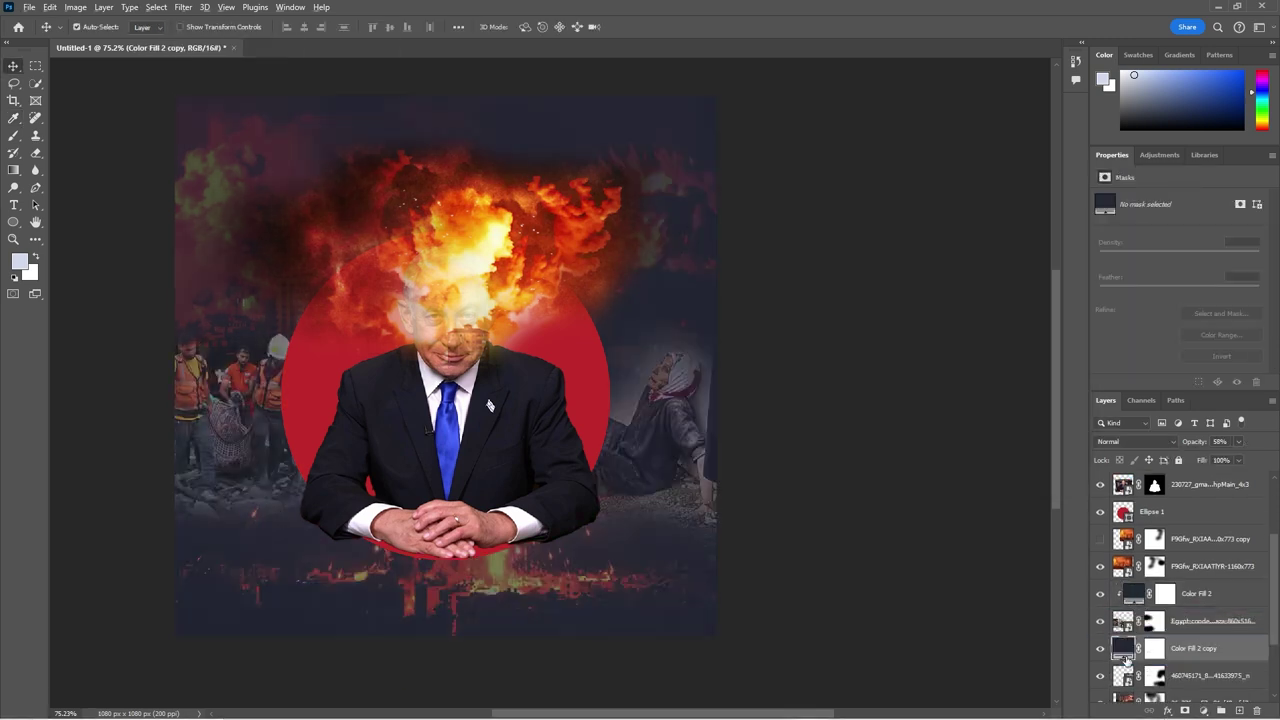
scroll(183, 434, "down", 1)
scroll(400, 520, "left", 1)
scroll(507, 580, "left", 1)
scroll(576, 496, "up", 1)
left_click(576, 496)
left_click_drag(532, 273, 547, 293)
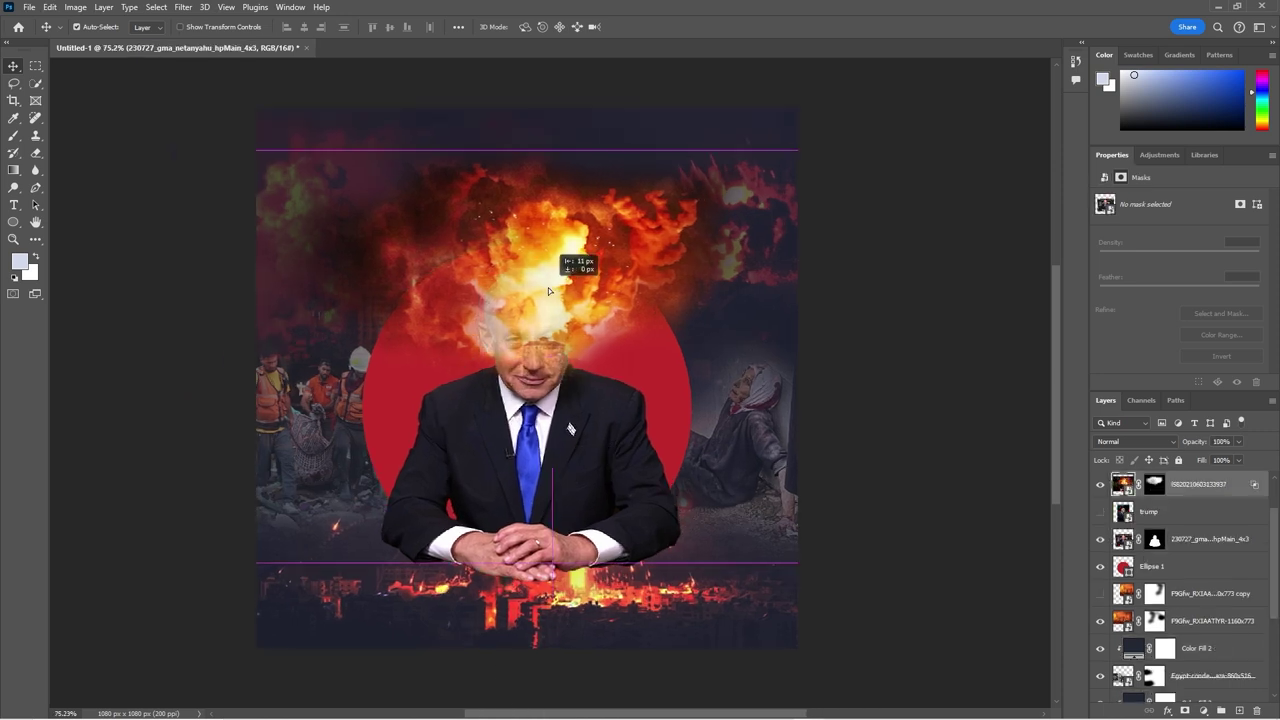
Step: Select the explosion layer's mask and set up a black brush for hiding parts of it
left_click(1157, 494)
key("b")
key("d")
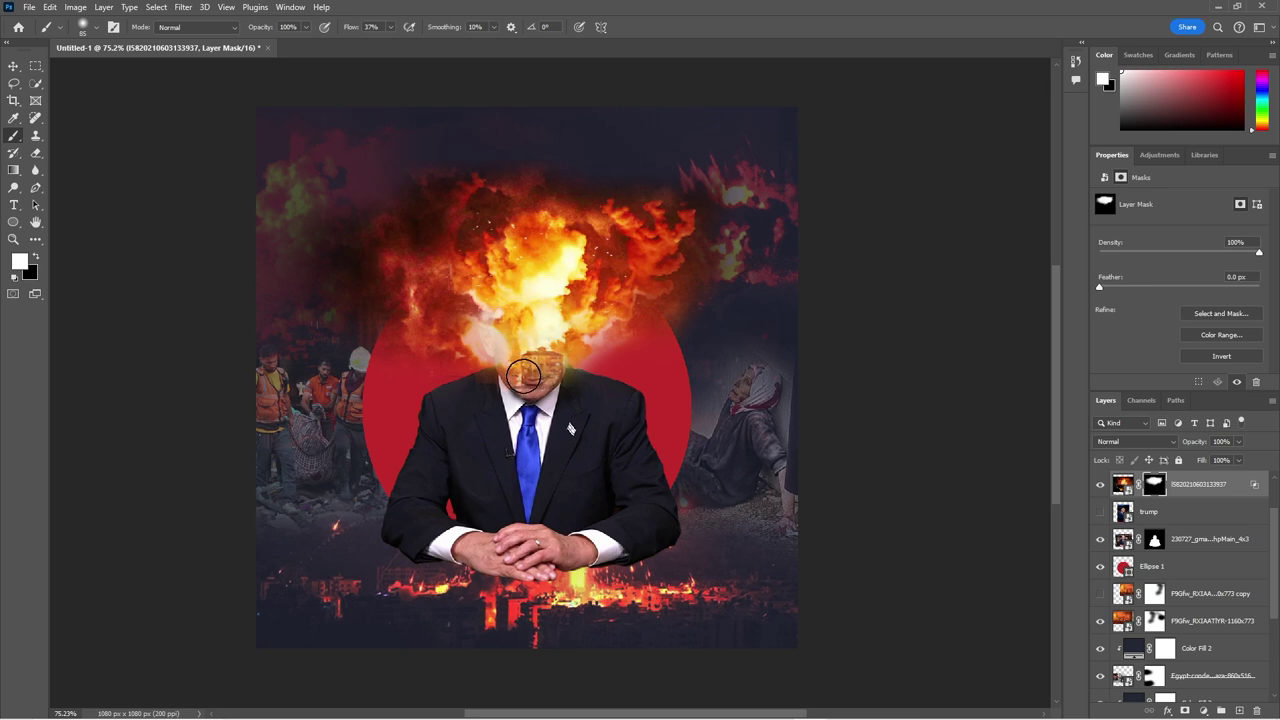
scroll(508, 403, "down", 1)
scroll(506, 420, "down", 1)
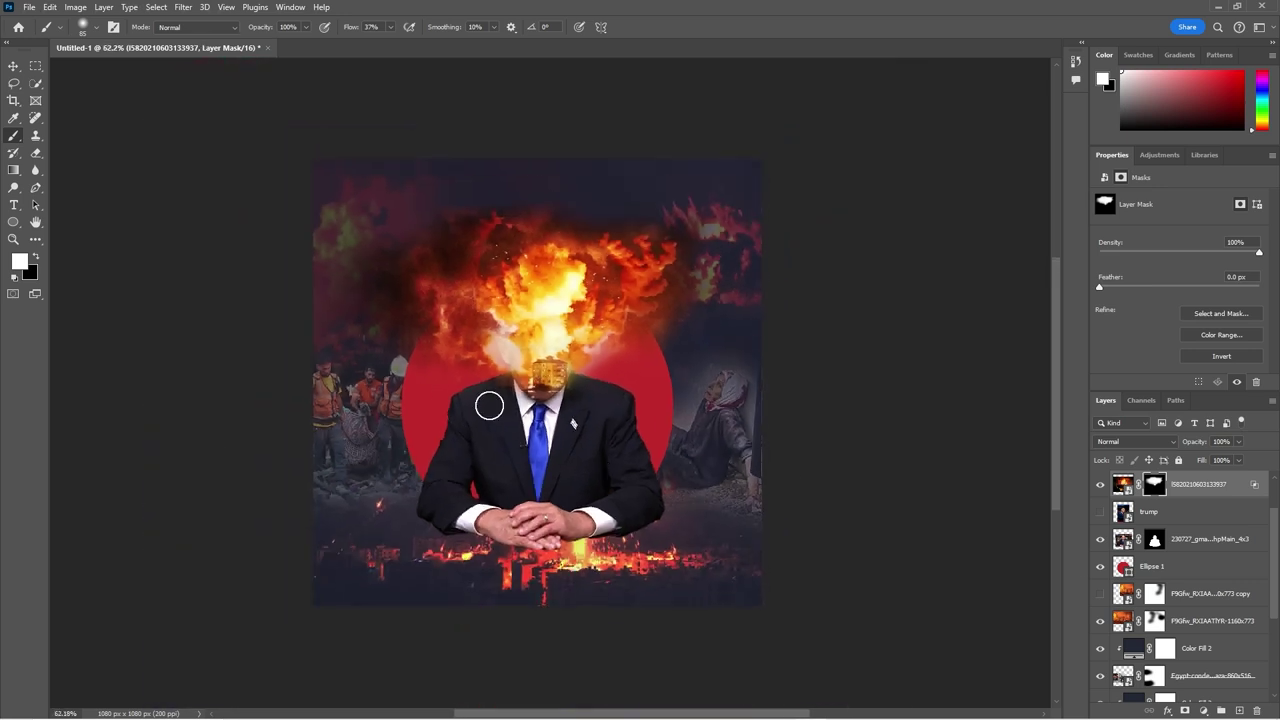
scroll(491, 406, "up", 5)
key("x")
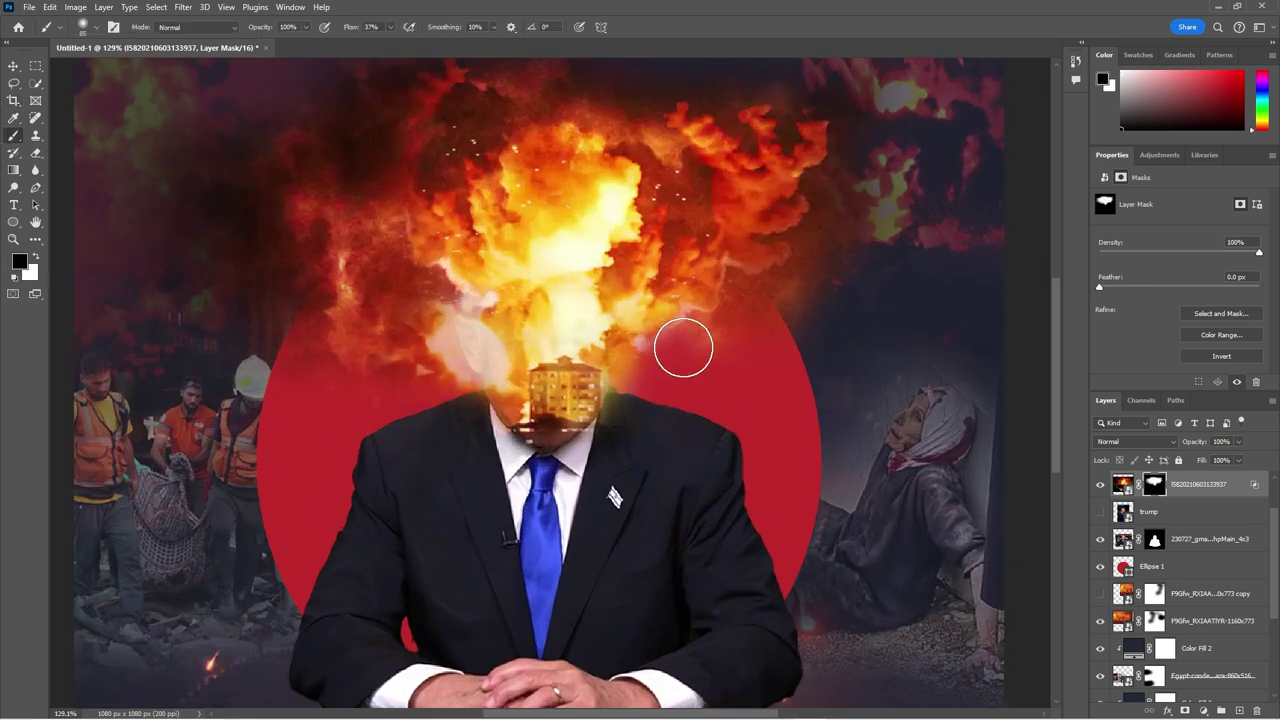
Step: Lower the explosion 37 px onto the neck, tilt it about 2.8°, and open Color Fill 1's picker
scroll(651, 340, "down", 2)
scroll(651, 400, "down", 2)
key("v")
left_click_drag(594, 390, 594, 403)
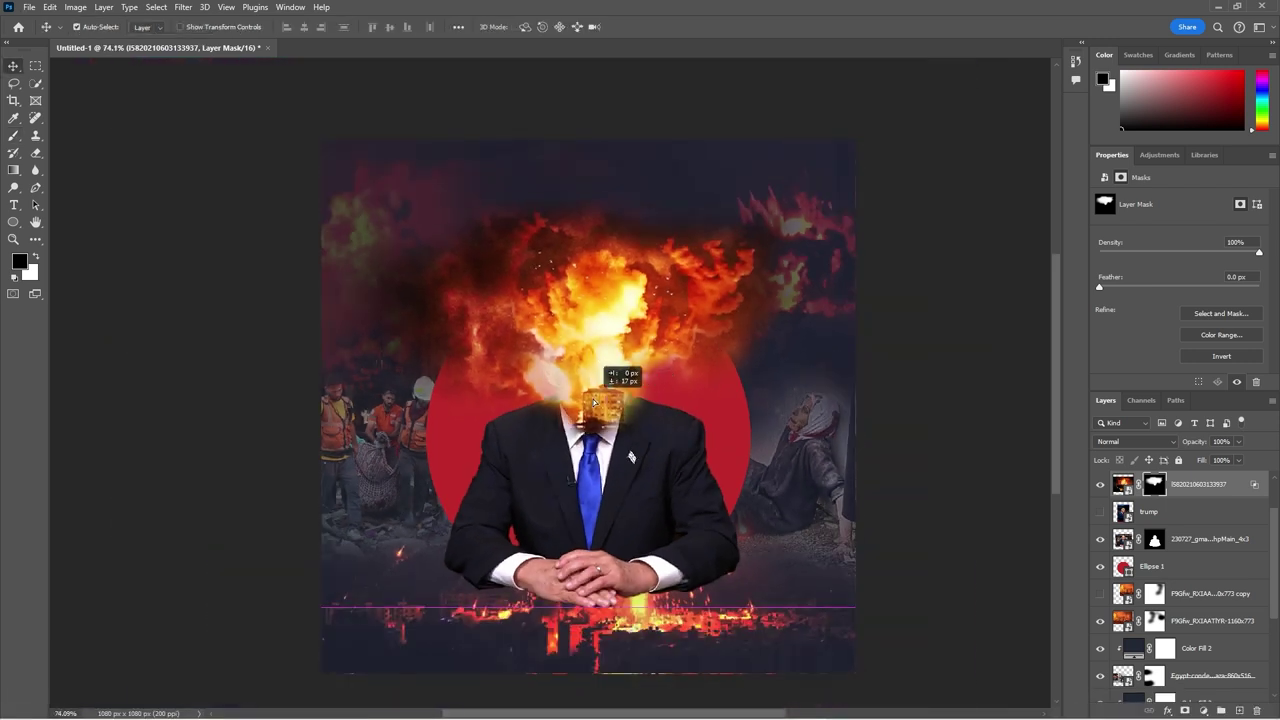
key("ctrl+t")
left_click_drag(1000, 611, 943, 606)
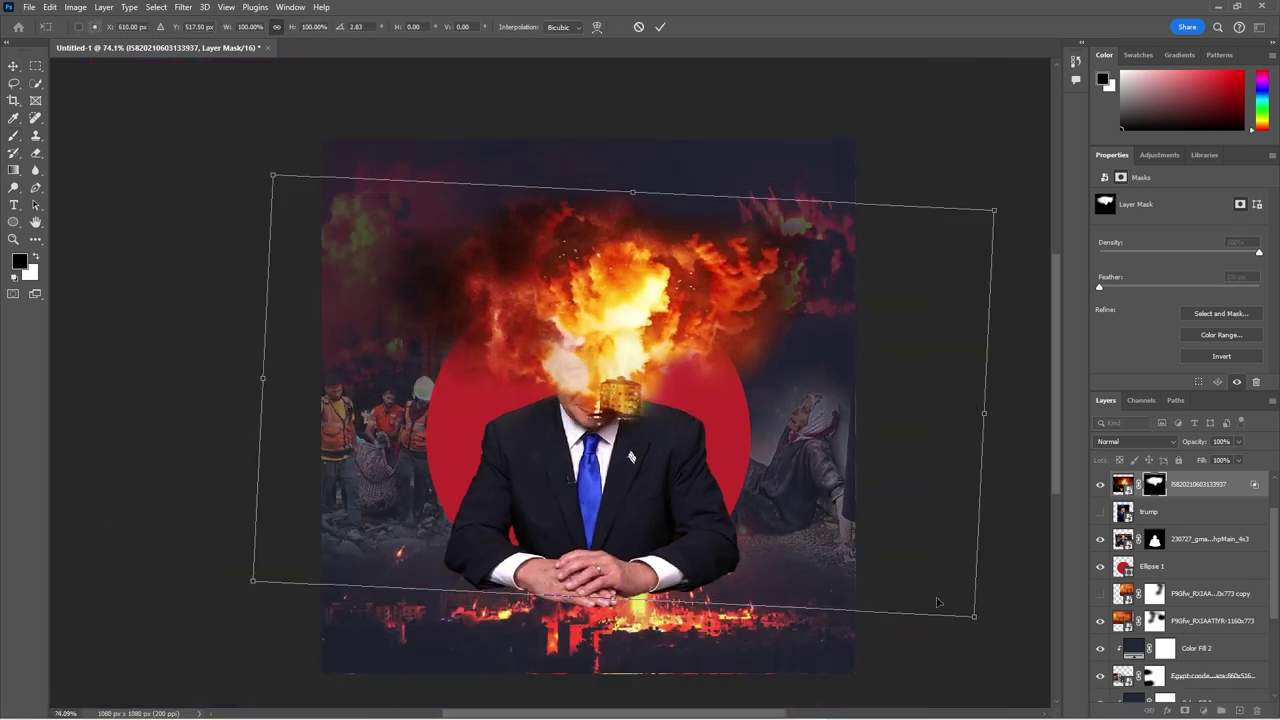
left_click_drag(598, 375, 598, 398)
key("Return")
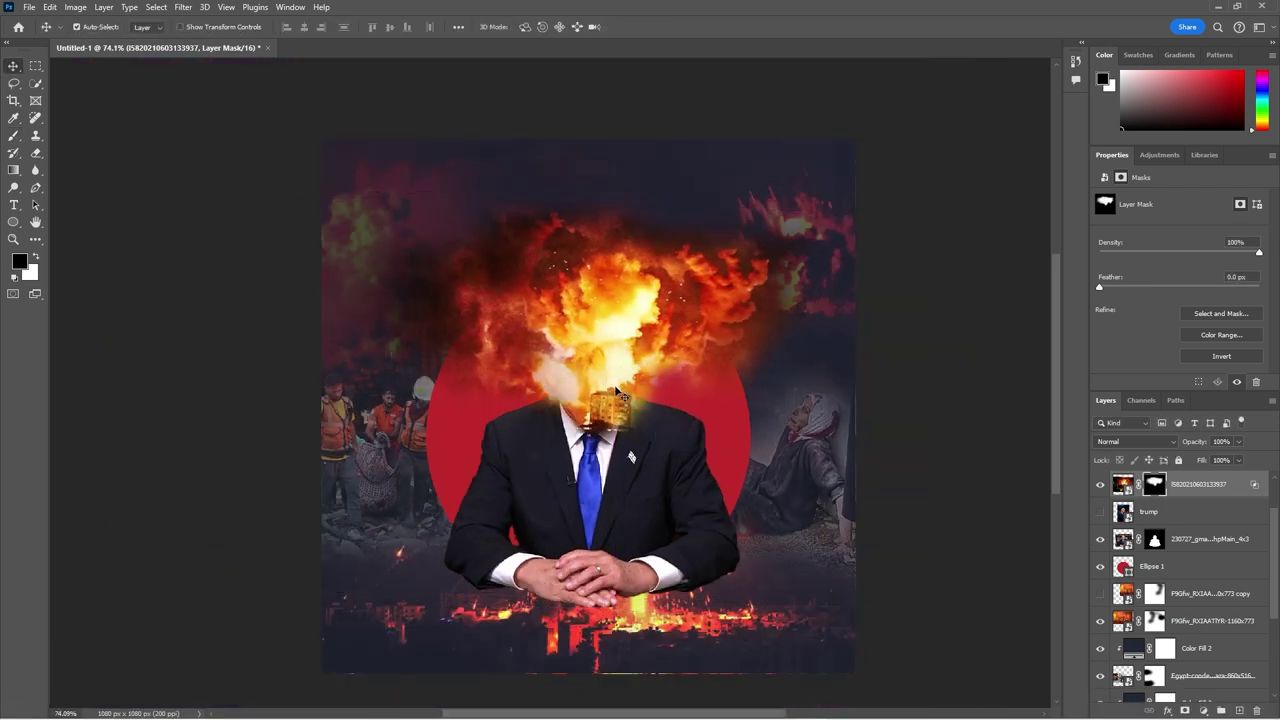
scroll(1180, 600, "down", 5)
double_click(1123, 660)
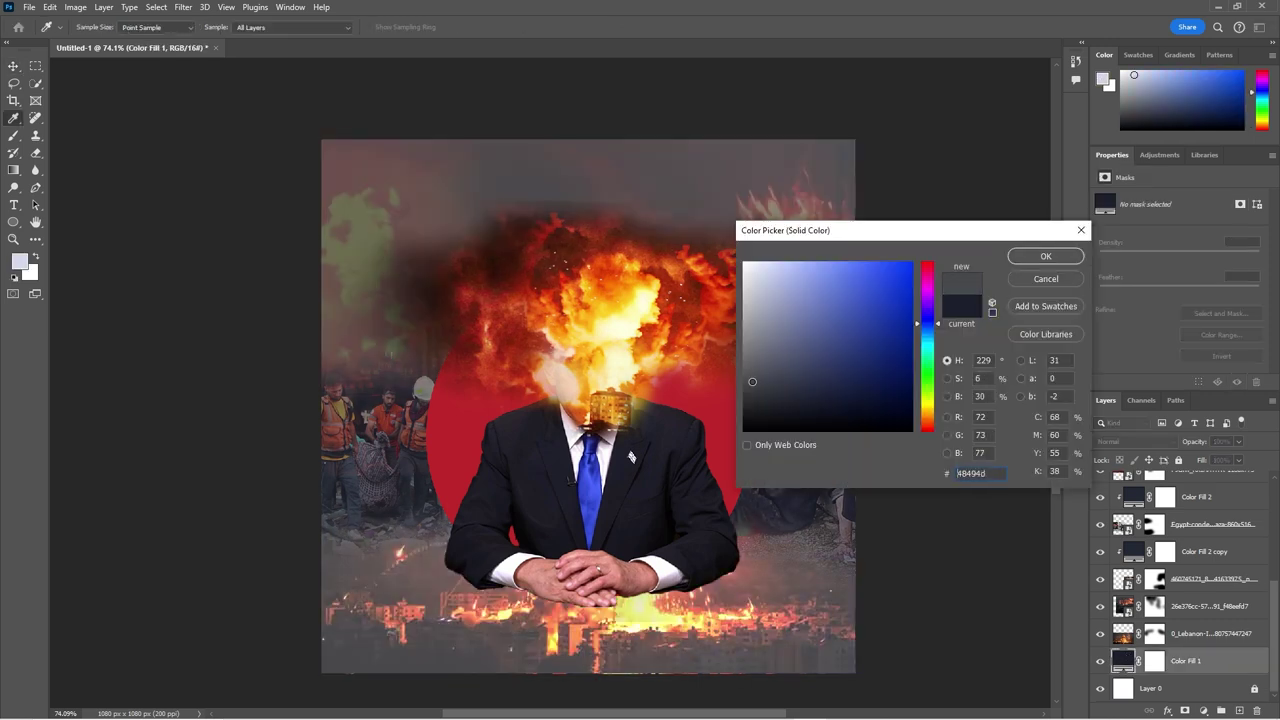
Step: Set Color Fill 1 to near-black #232323 and place a copy above the rubble photos
left_click_drag(752, 381, 705, 399)
left_click_drag(884, 298, 699, 408)
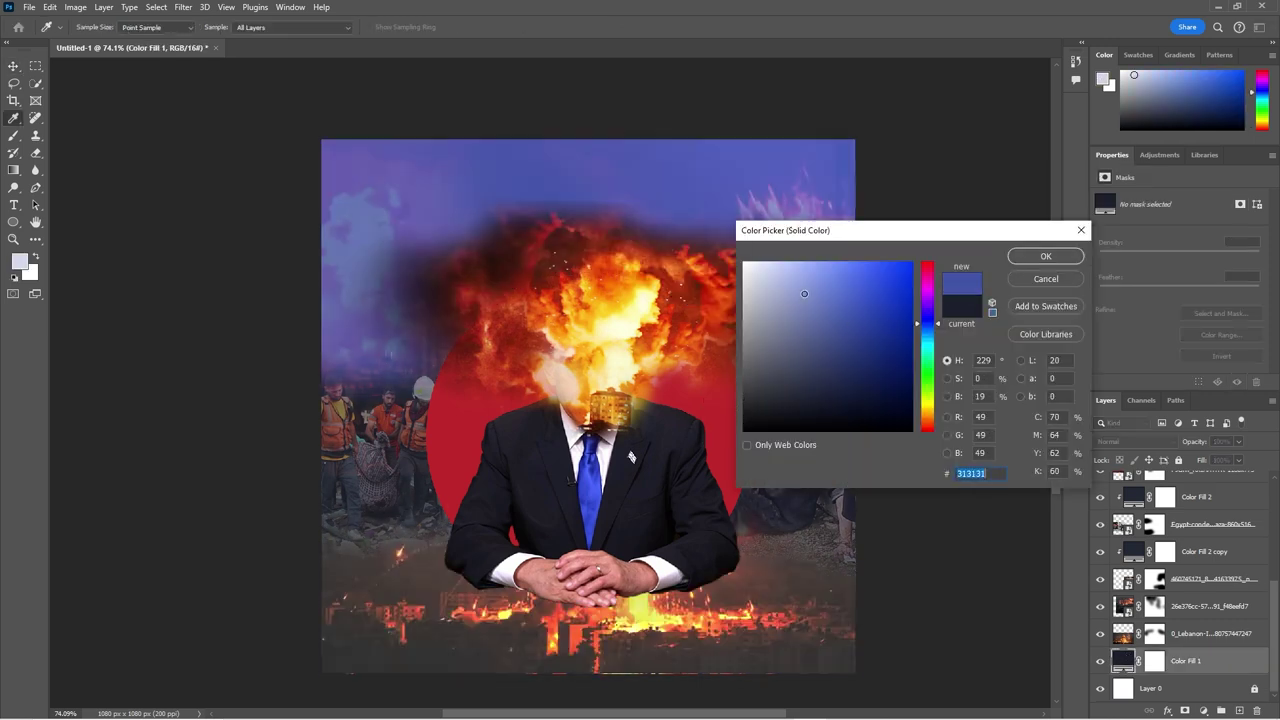
left_click(1048, 255)
key("v")
left_click_drag(1123, 660, 1128, 558)
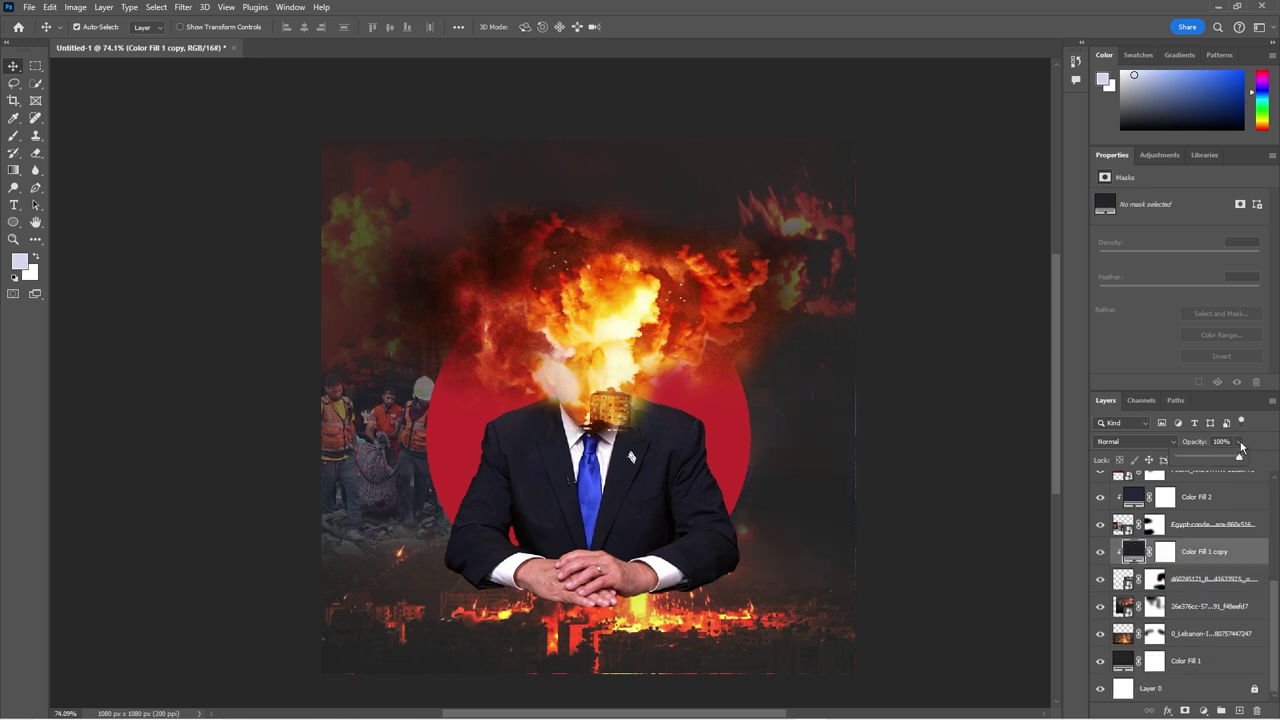
Step: Adjust the fill copy's blend-if sliders so the underlying image shows through the dark fill
left_click_drag(1240, 447, 1208, 459)
key("Escape")
left_click(1135, 441)
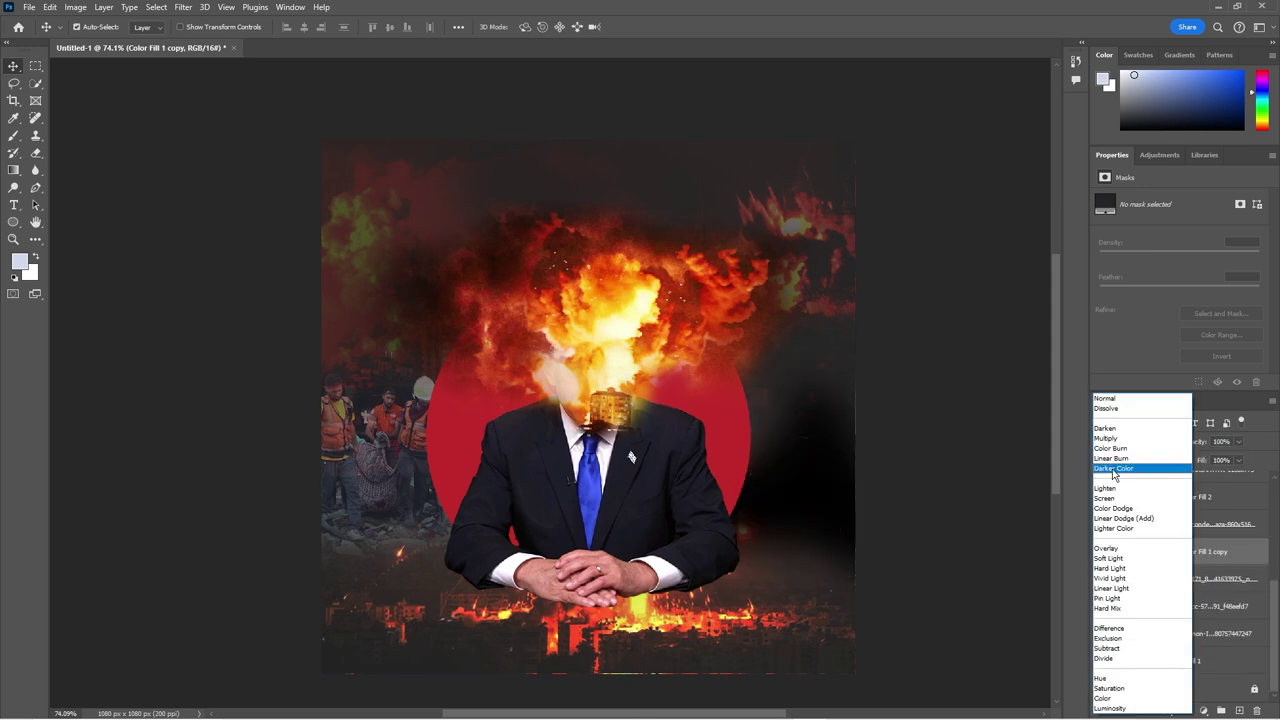
left_click(1257, 567)
double_click(1256, 558)
left_click_drag(996, 239, 233, 215)
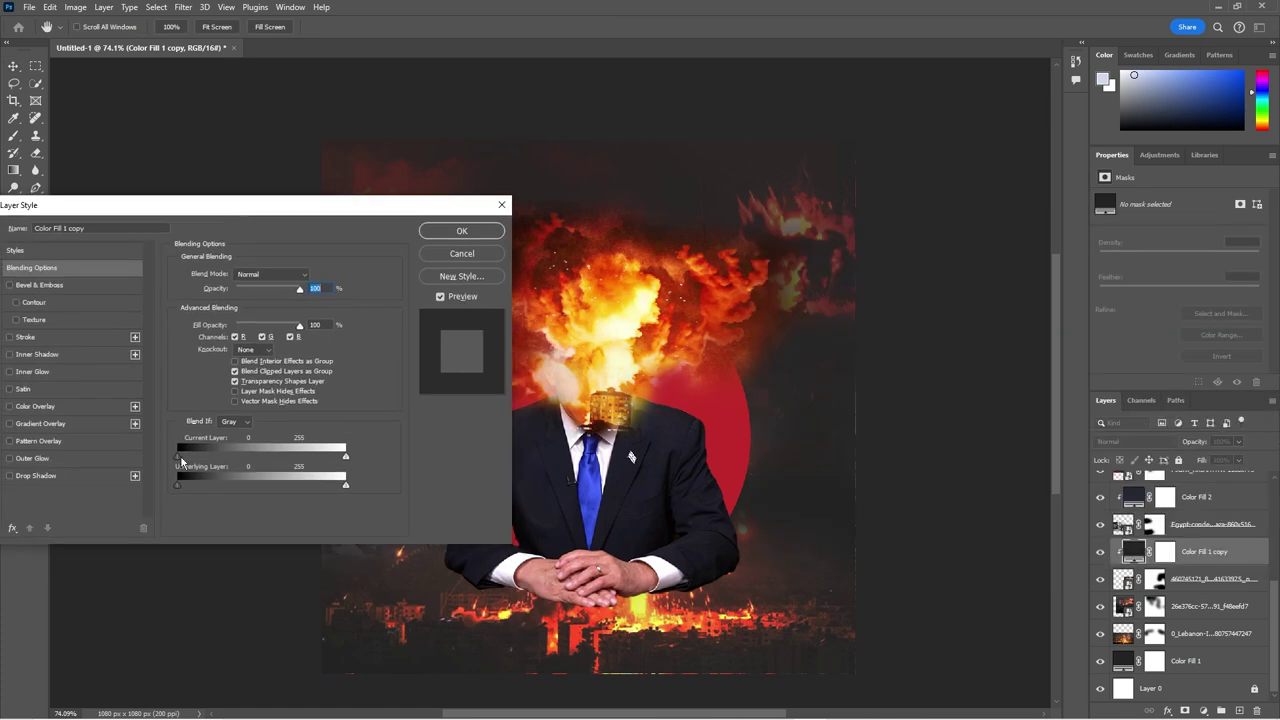
mouse_move(177, 485)
left_mouse_down()
mouse_move(300, 484)
mouse_move(139, 495)
left_mouse_up()
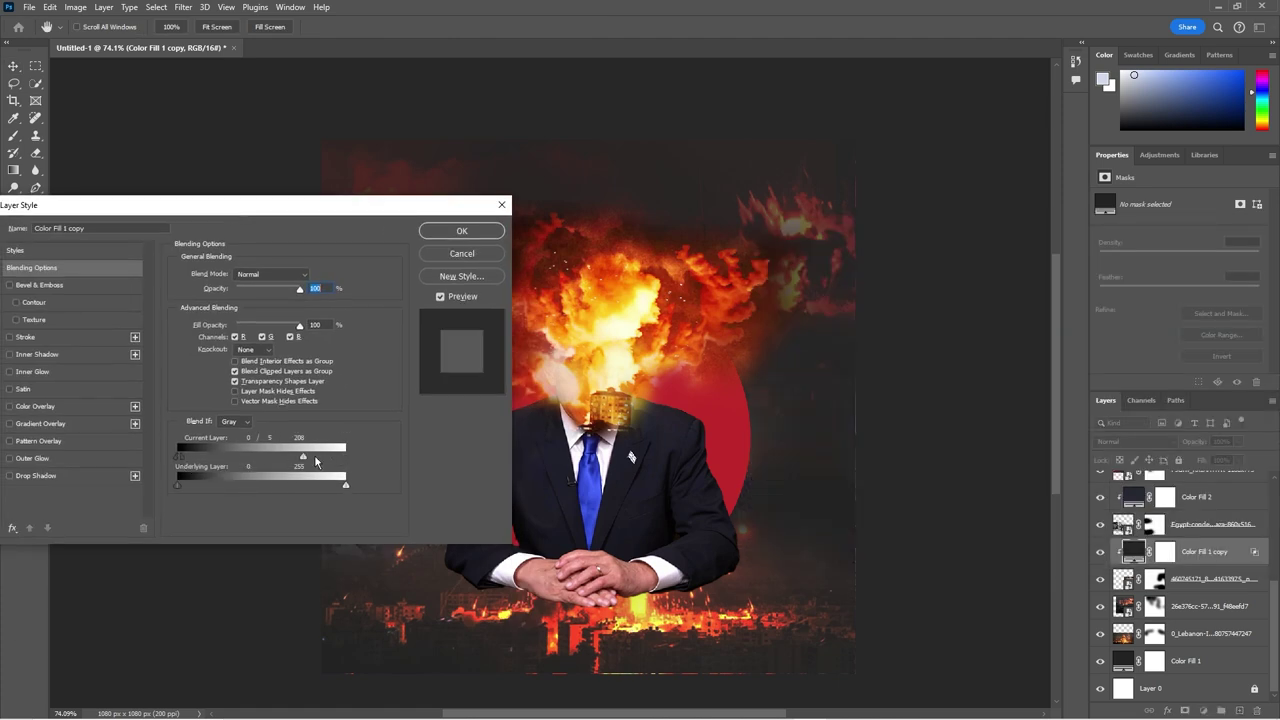
left_click_drag(192, 463, 211, 466)
left_click(458, 232)
Step: Keep the fill copy in Normal mode and lower its opacity to about 63%
left_click(1120, 441)
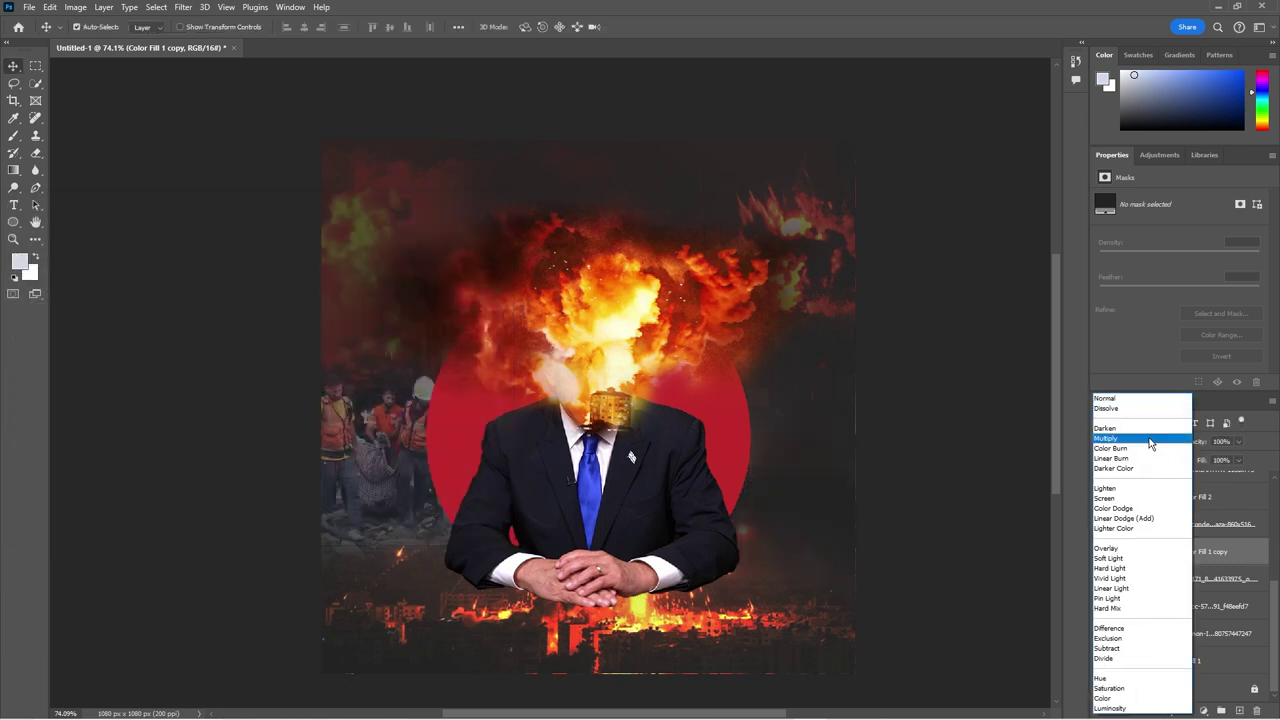
left_click(1105, 398)
left_click(1238, 441)
left_click_drag(1231, 461, 1221, 461)
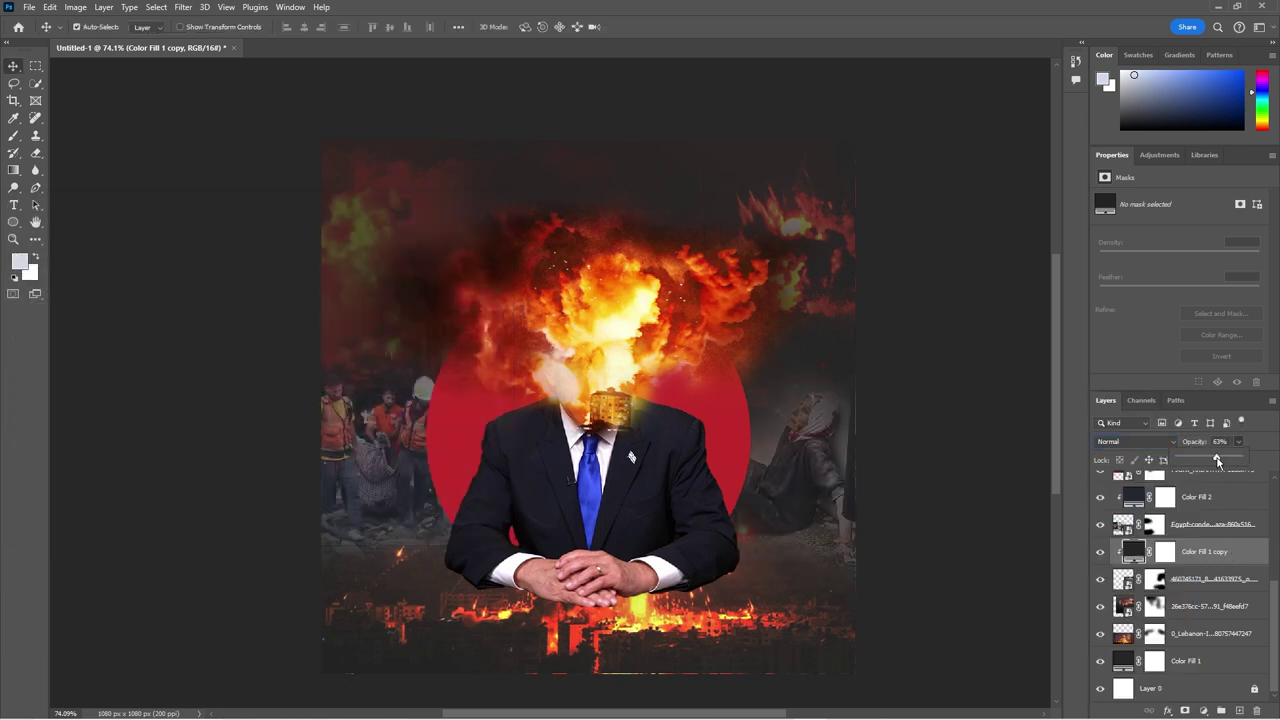
Step: Add Color Fill 1 copy 2 above the Egypt rubble photo and group the bottom layers
left_click_drag(1174, 567, 1170, 510, "alt")
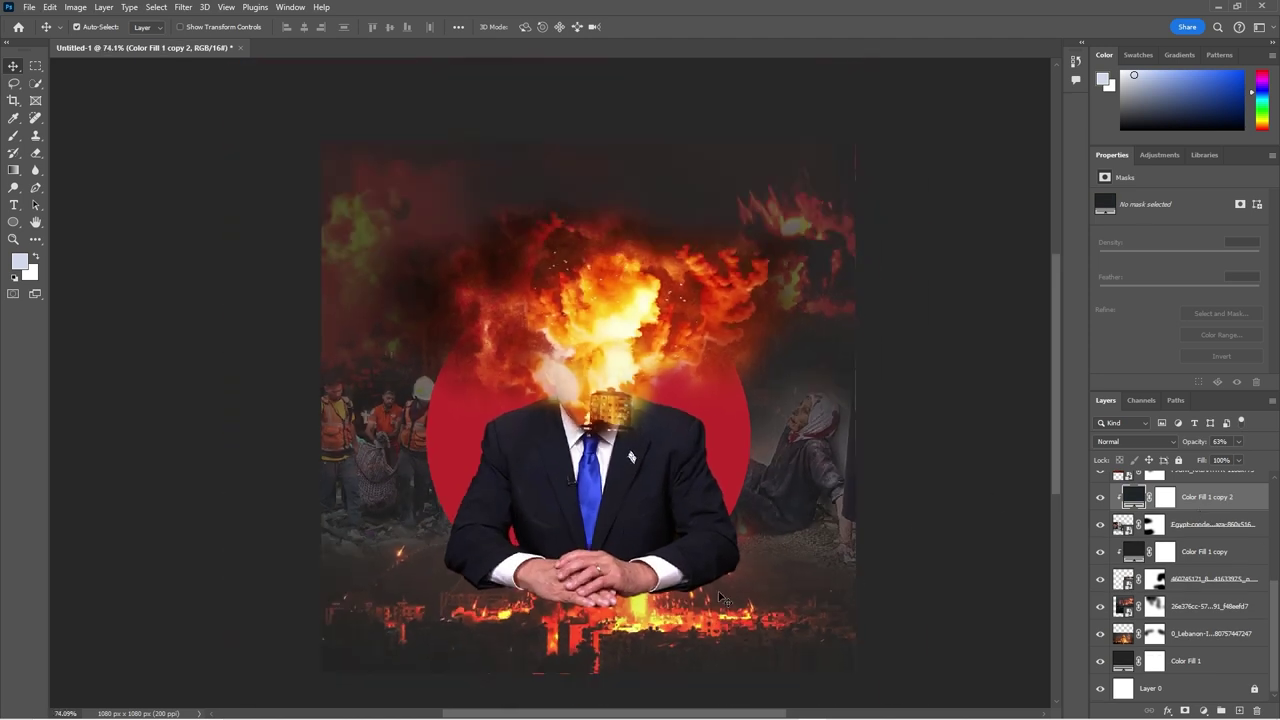
left_click(1175, 661, "shift")
key("ctrl+g")
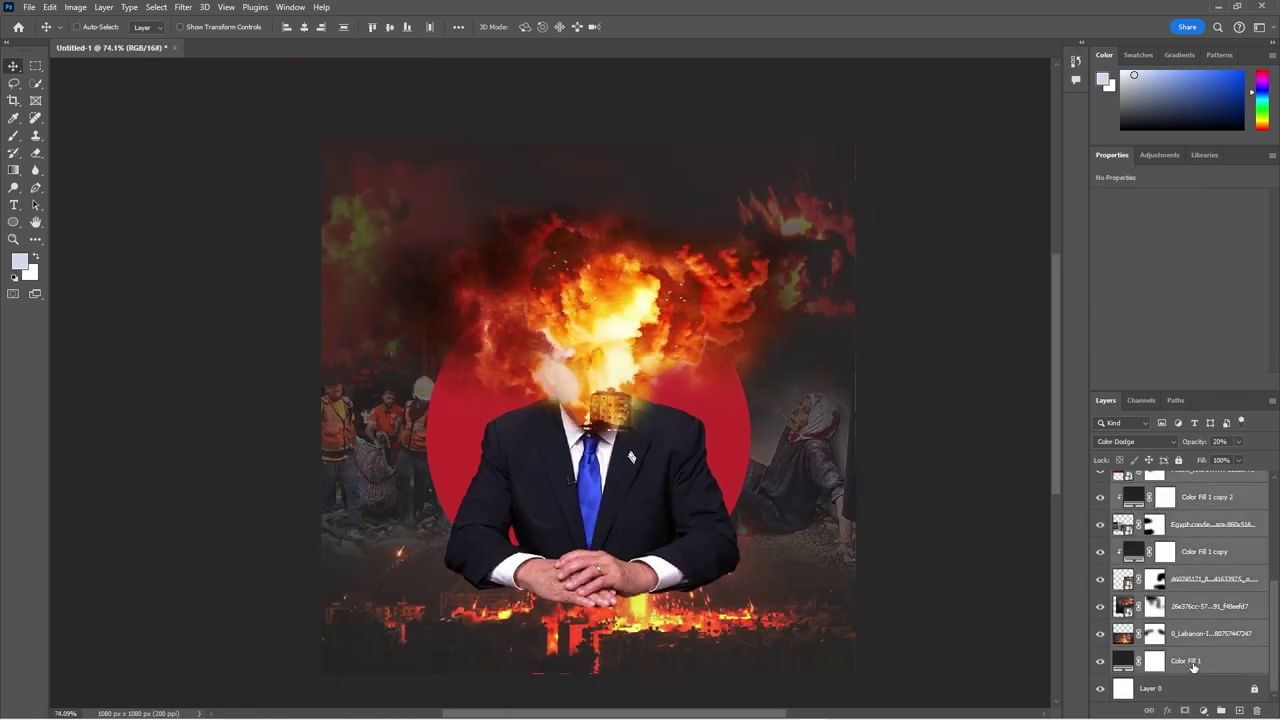
Step: Convert Group 1 copy into a smart object
right_click(1203, 667)
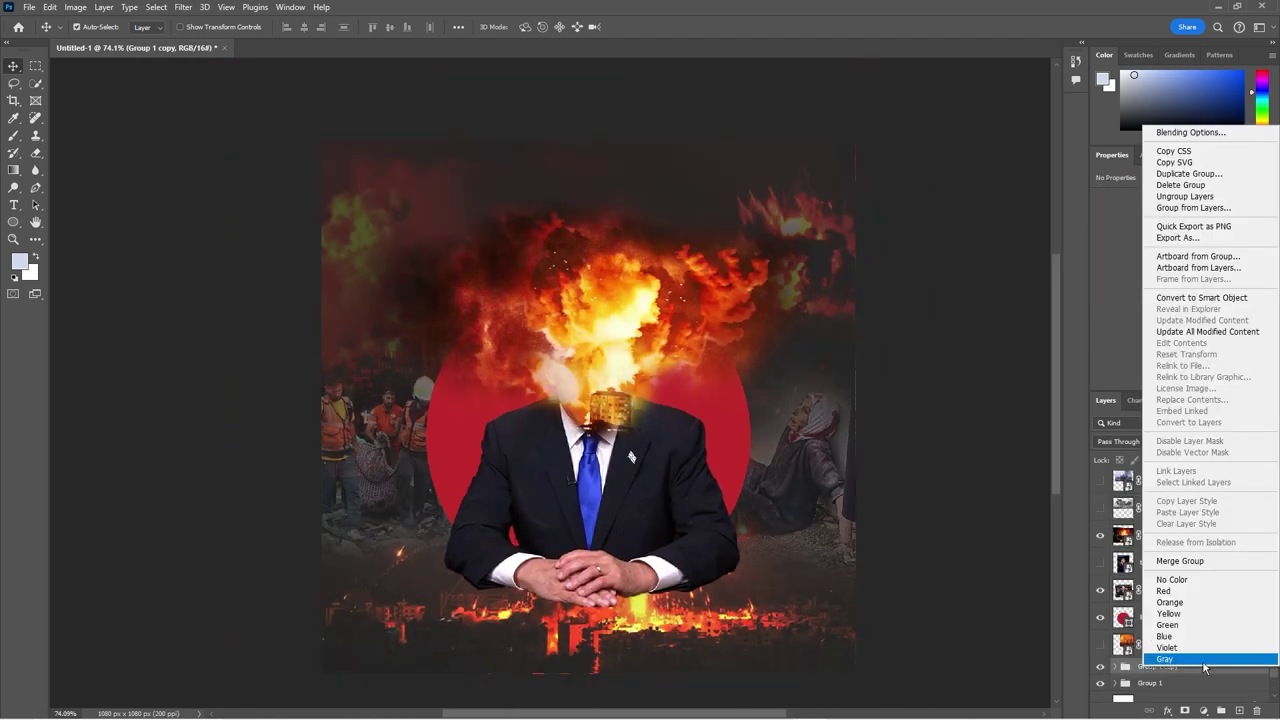
left_click(1221, 299)
key("alt+Tab")
key("alt+Tab")
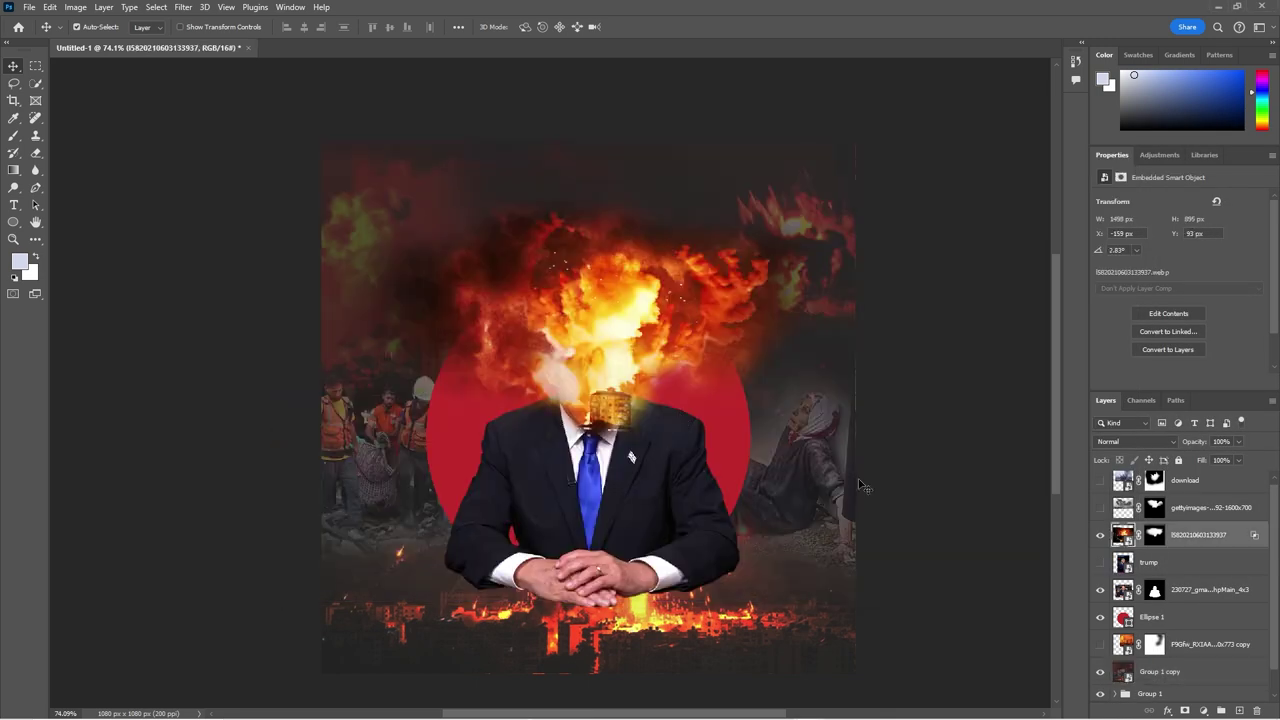
Step: Soften the explosion's mask with a black brush where it meets the collar
left_click(1155, 535)
key("d")
key("b")
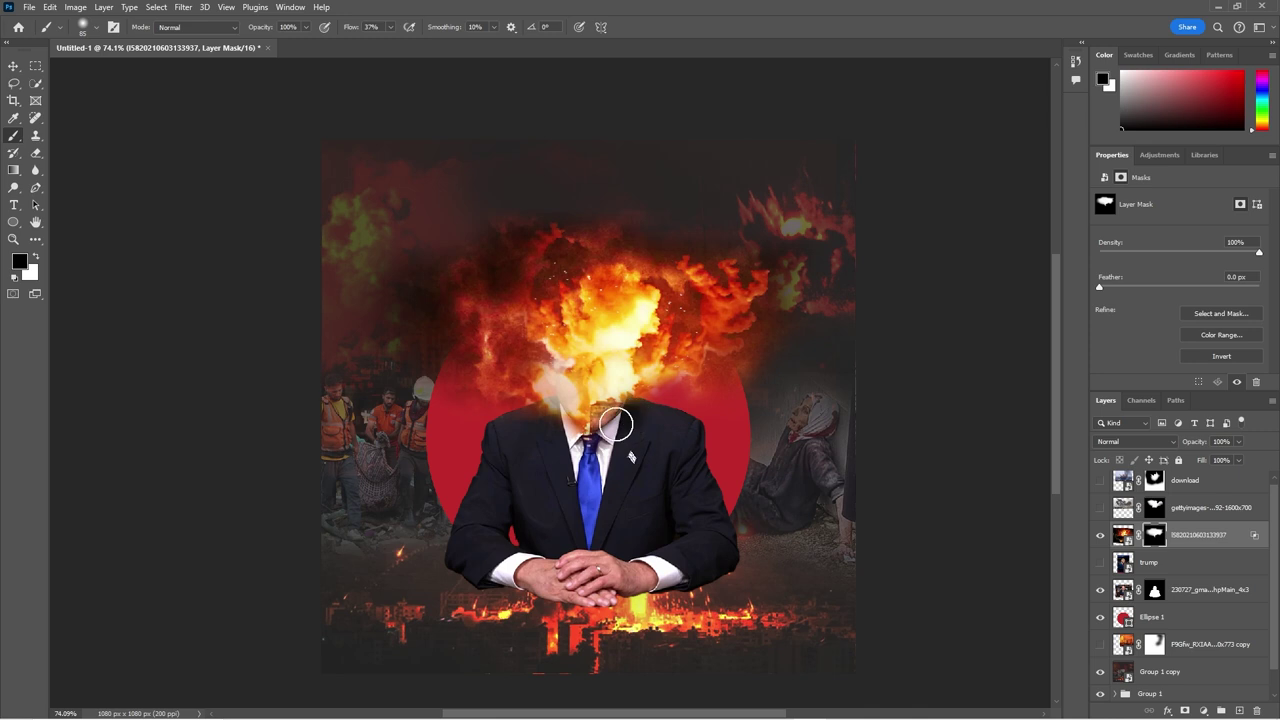
scroll(616, 426, "up", 3)
key("v")
scroll(576, 378, "up", 2)
scroll(527, 416, "down", 2)
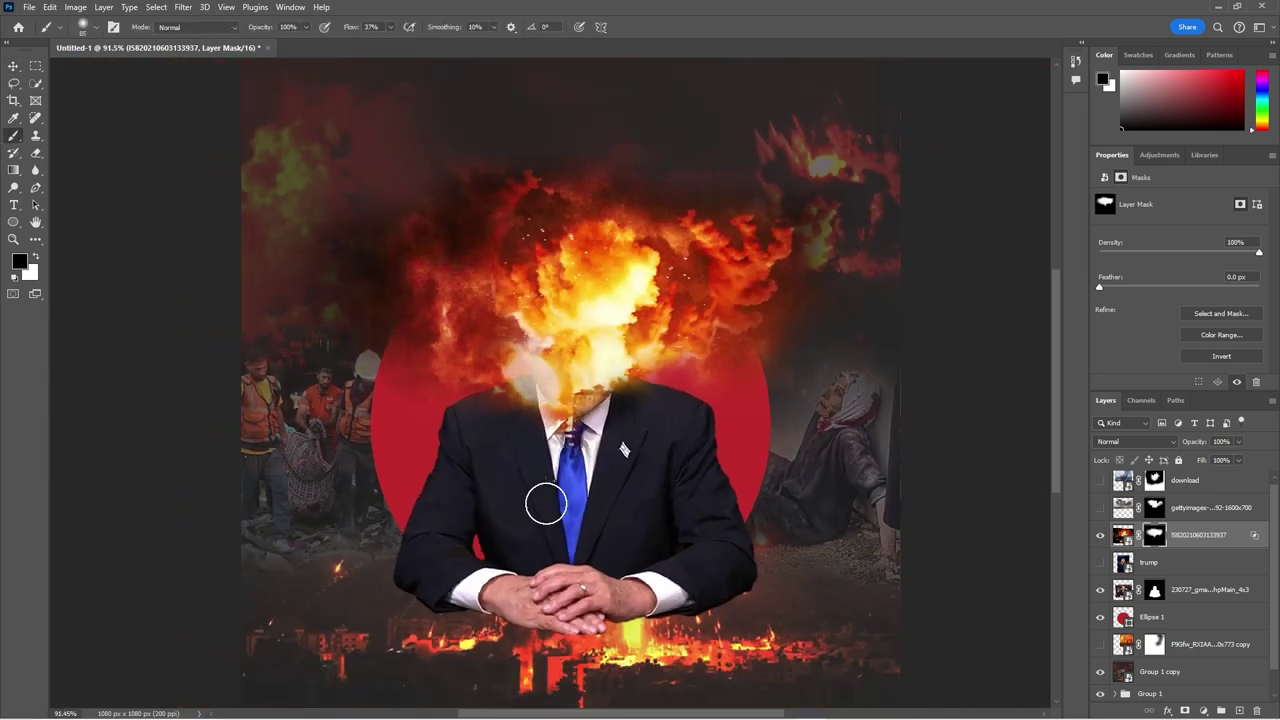
scroll(506, 418, "up", 1)
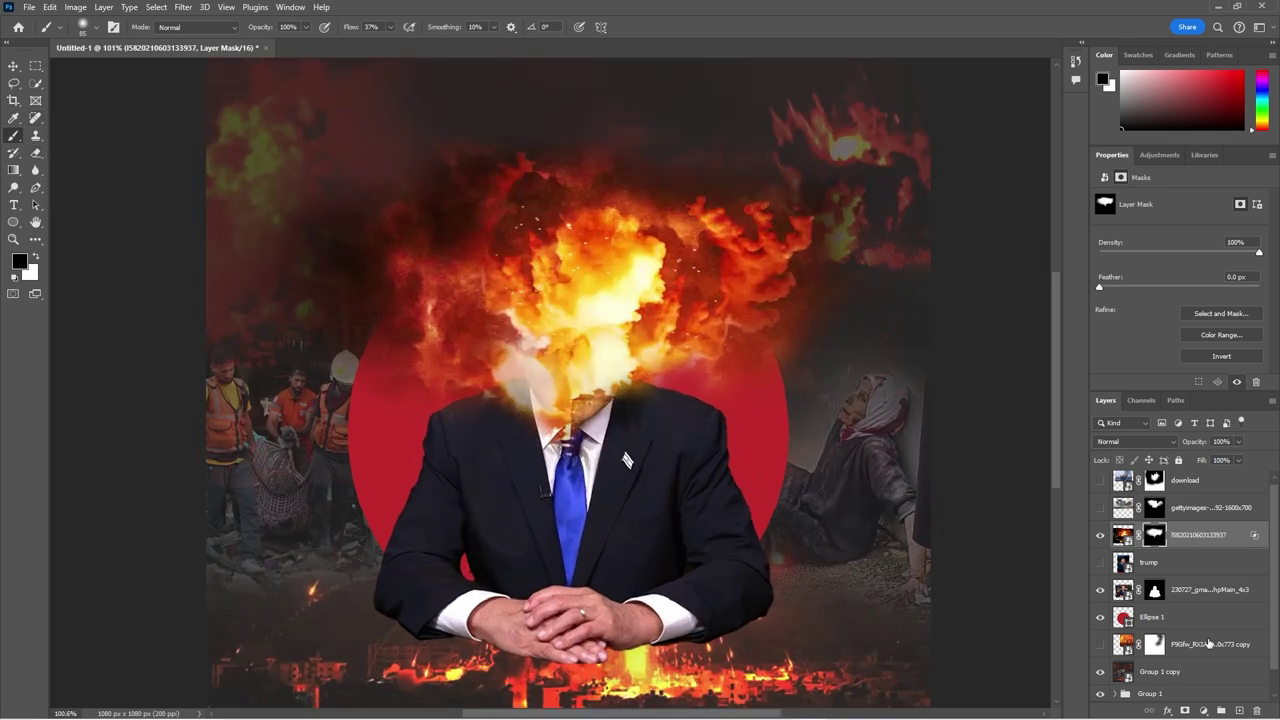
Step: Add an empty Layer 1 above the explosion and sample the fire's pale yellow
left_click(1238, 710)
key("i")
left_click(603, 318)
key("b")
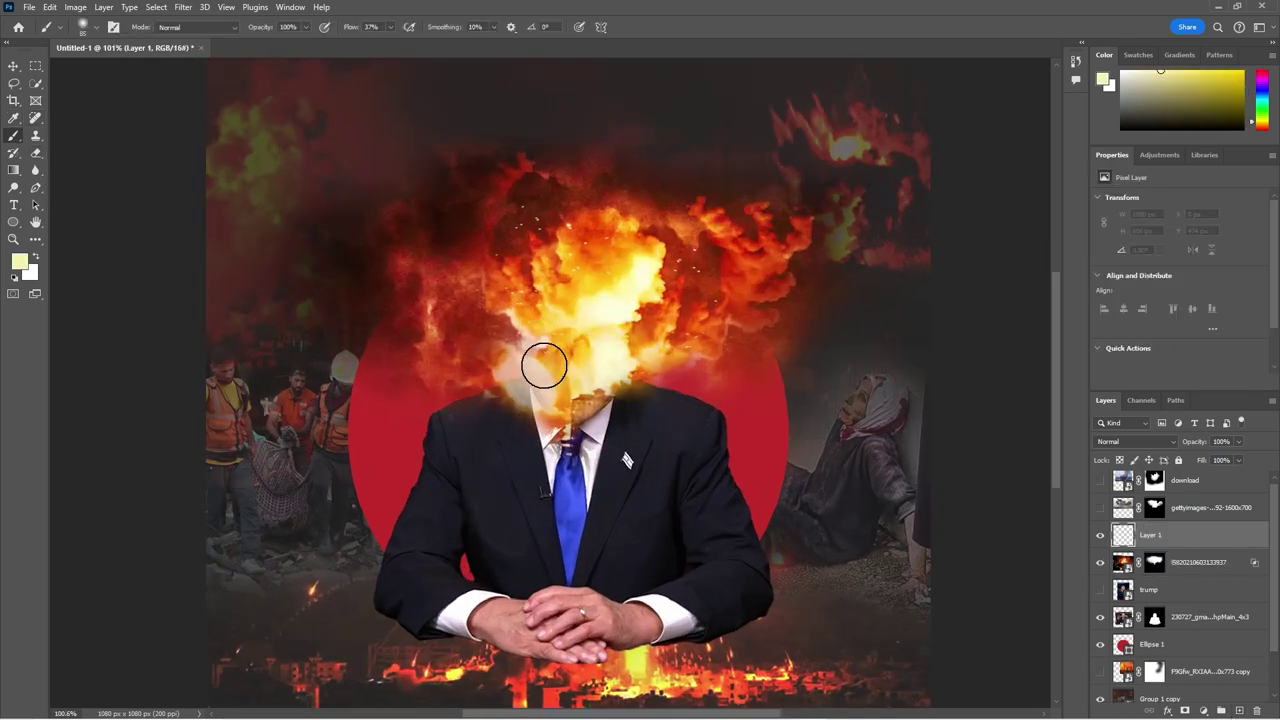
Step: Paint a #f7c979 glow over the explosion on a new layer set to Color Burn
left_click(17, 262)
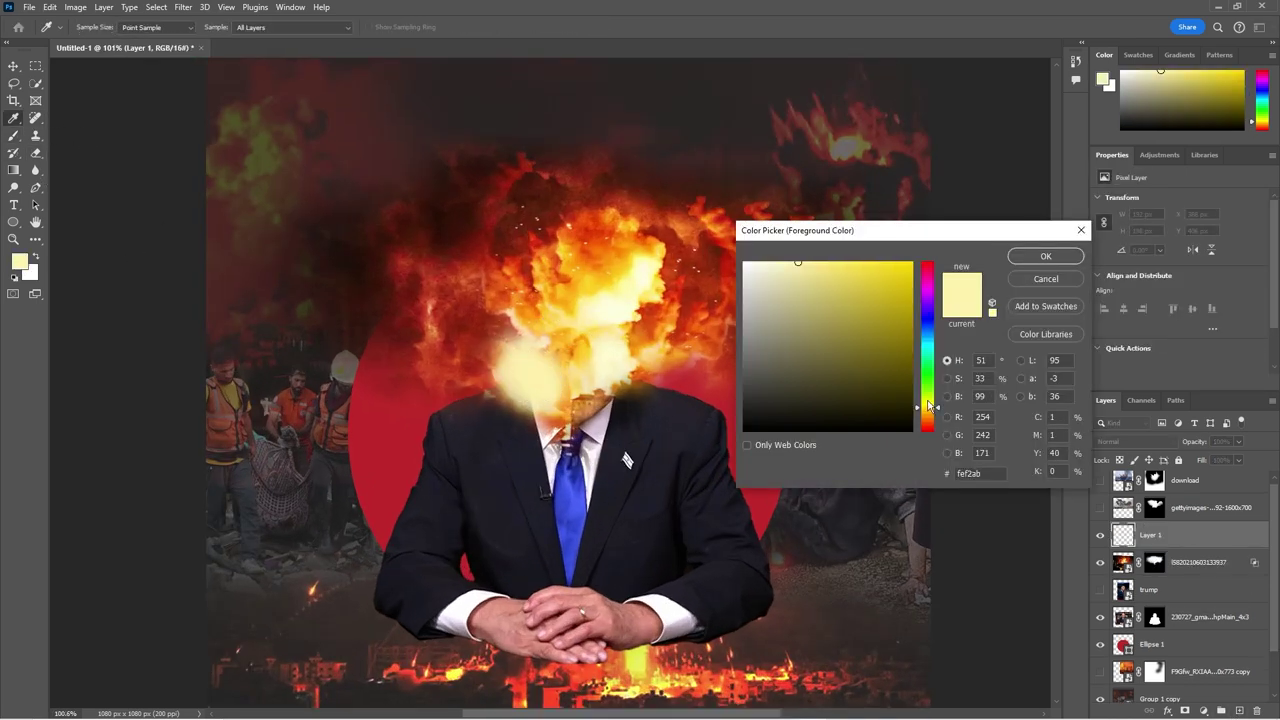
key("Return")
key("b")
left_click(1238, 710)
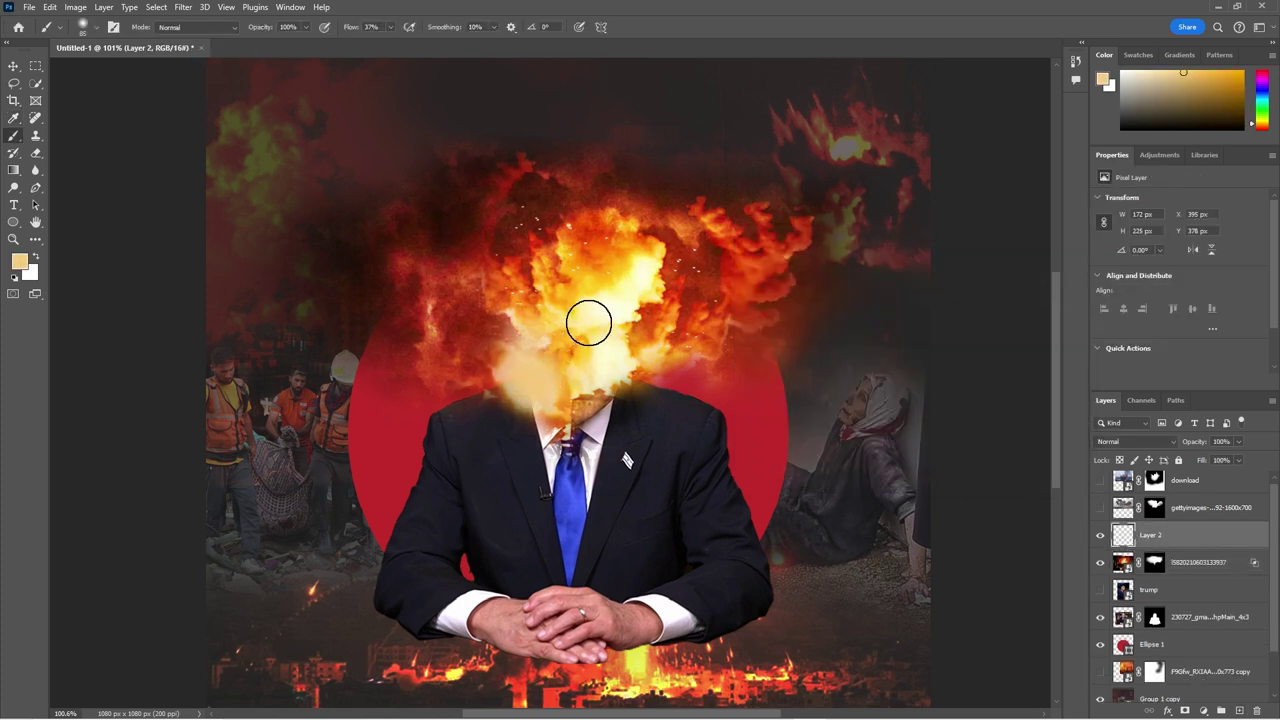
left_click_drag(588, 322, 630, 300)
scroll(560, 330, "down", 2)
left_click(1115, 441)
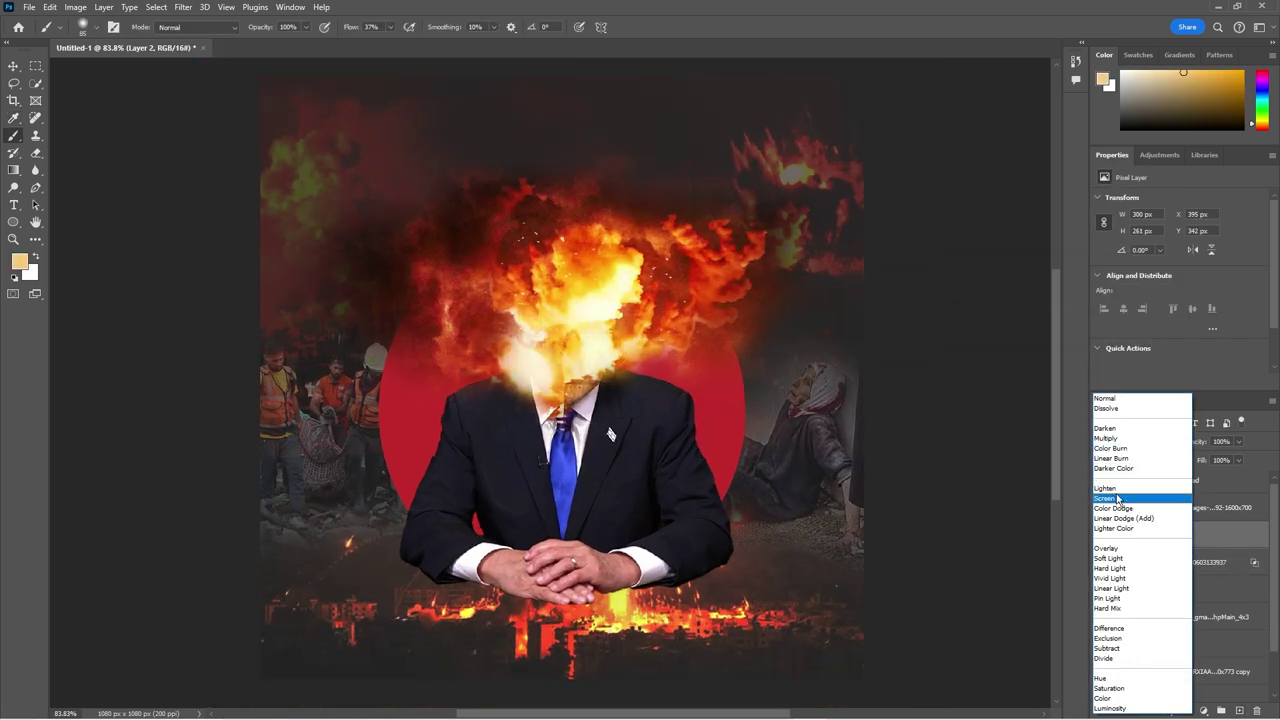
left_click(1110, 448)
key("v")
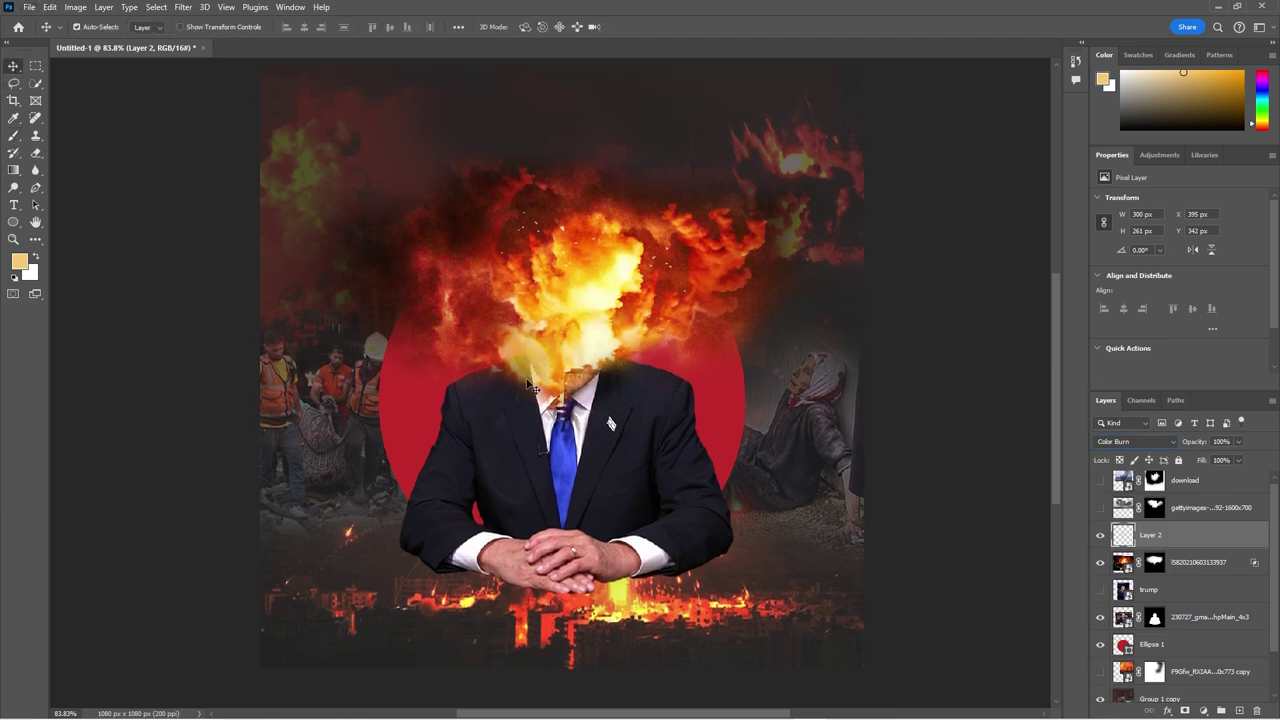
Step: Add a Solid Color fill layer above the background smart object
scroll(580, 400, "down", 1)
scroll(1180, 580, "down", 2)
left_click(1150, 644)
left_click(1203, 710)
left_click(1201, 473)
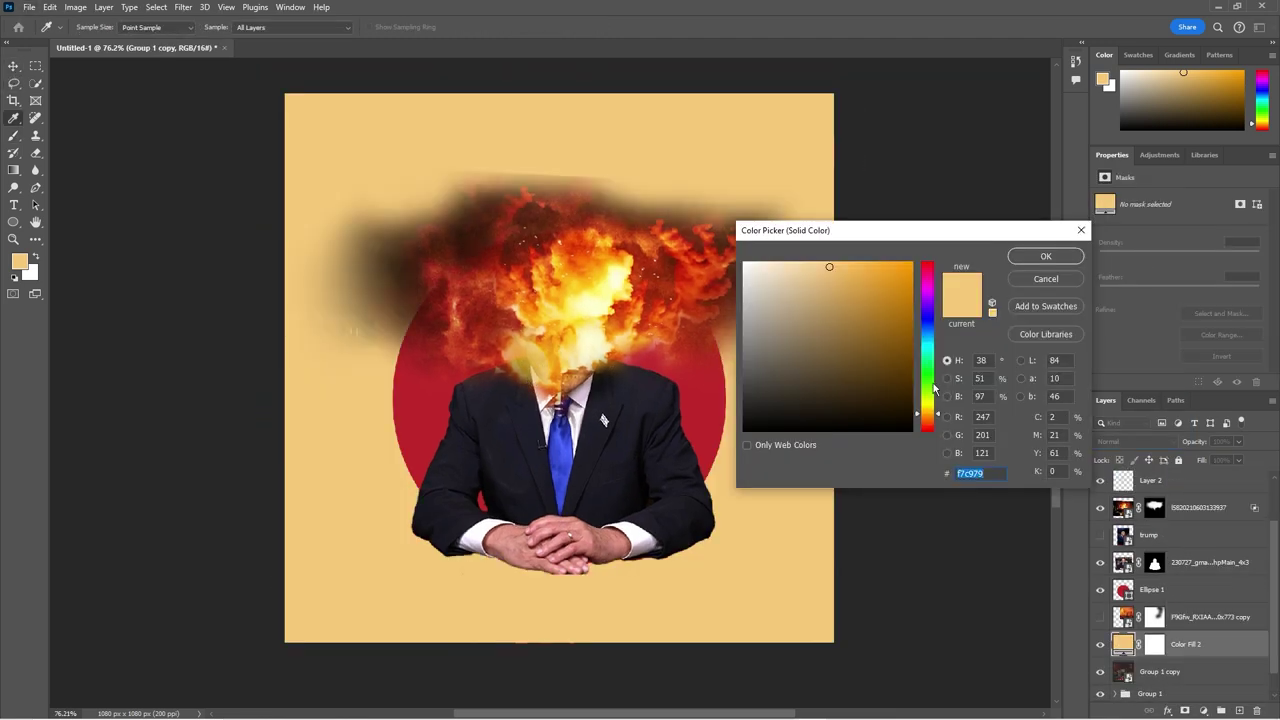
Step: Give Color Fill 2 a dark red in Normal mode, then hide it
left_click_drag(928, 300, 928, 428)
left_click_drag(880, 290, 847, 379)
key("Return")
left_click(1125, 441)
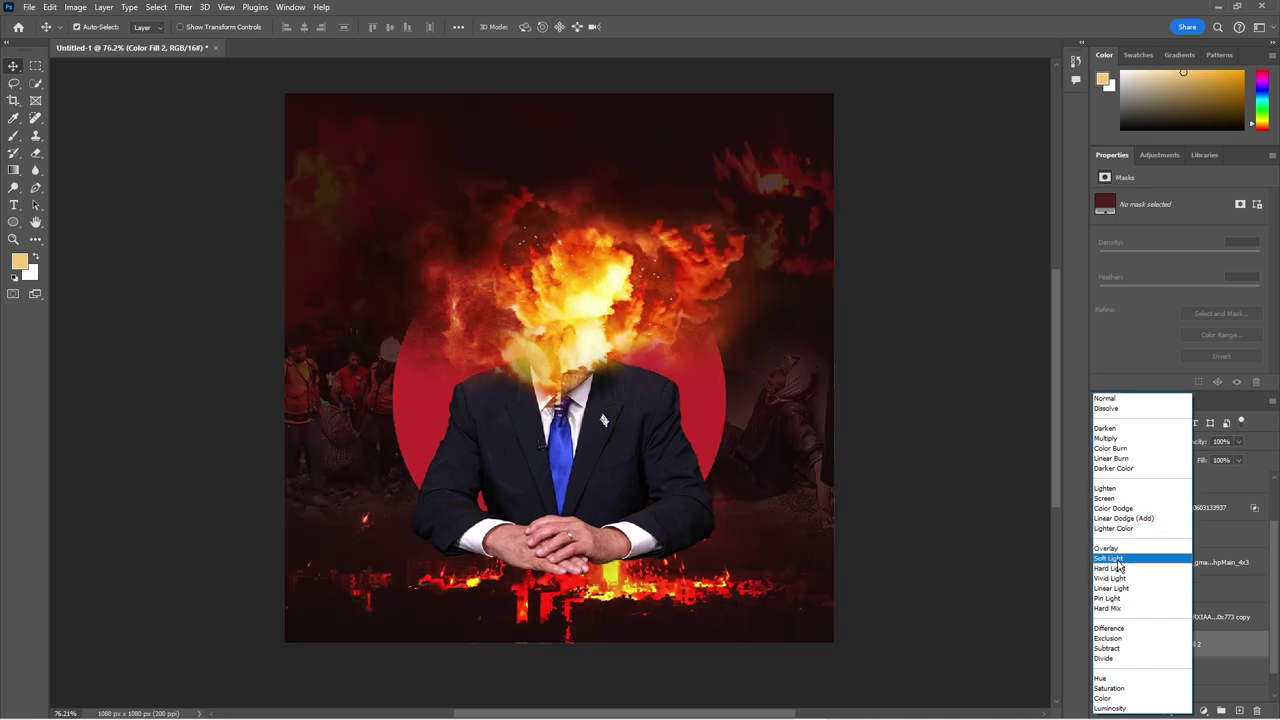
key("Escape")
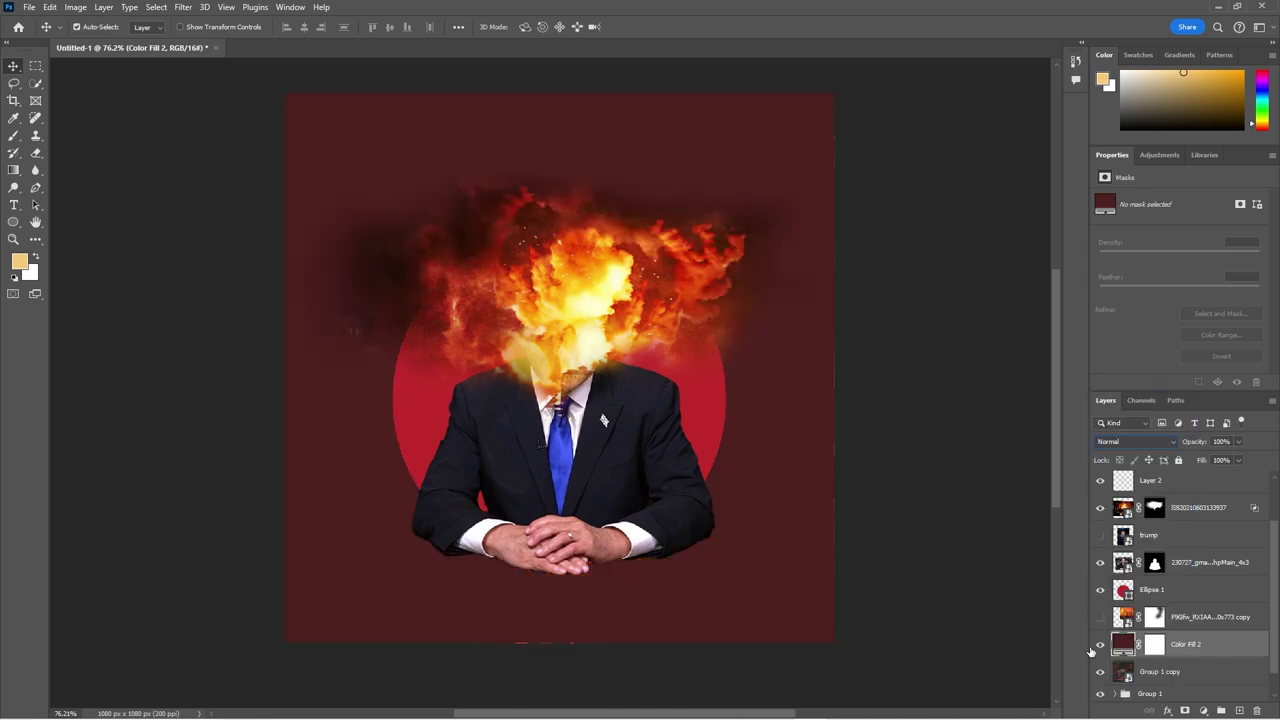
left_click(1100, 644)
Step: Change Ellipse 1's circle fill from white to deep red
double_click(1123, 589)
mouse_move(895, 285)
left_mouse_down()
mouse_move(871, 380)
mouse_move(800, 270)
left_mouse_up()
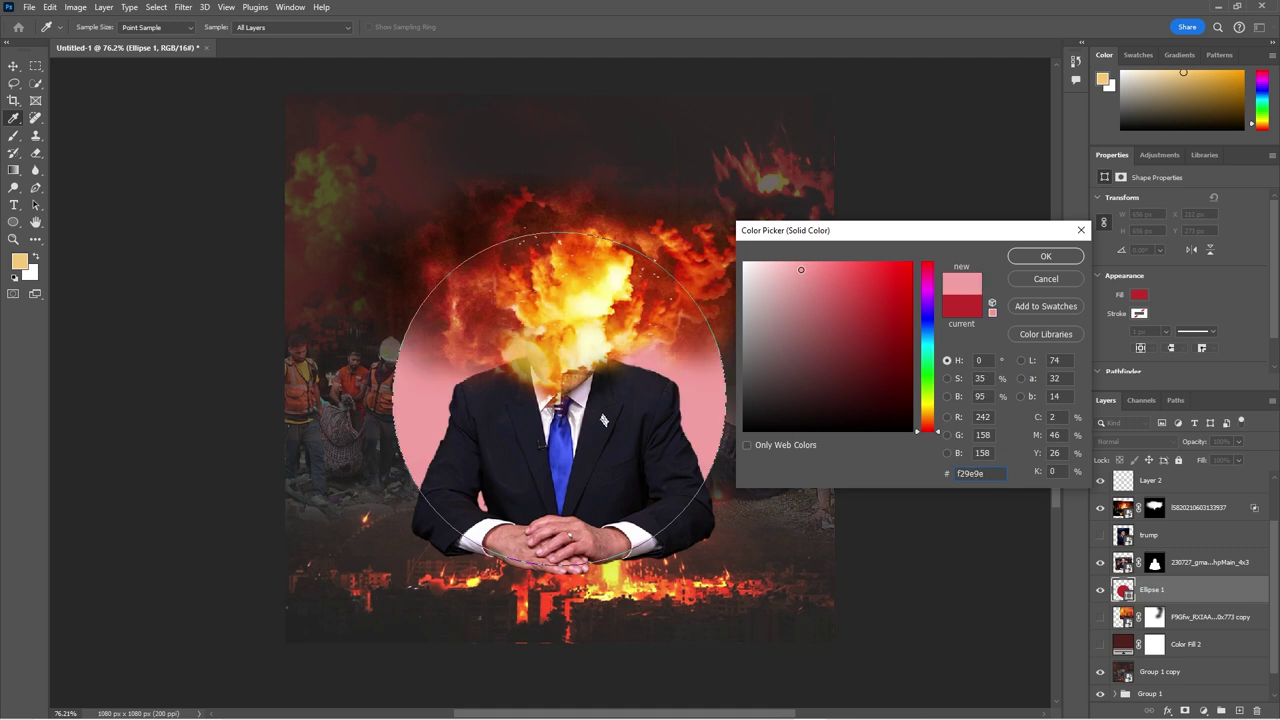
left_click_drag(600, 300, 682, 328)
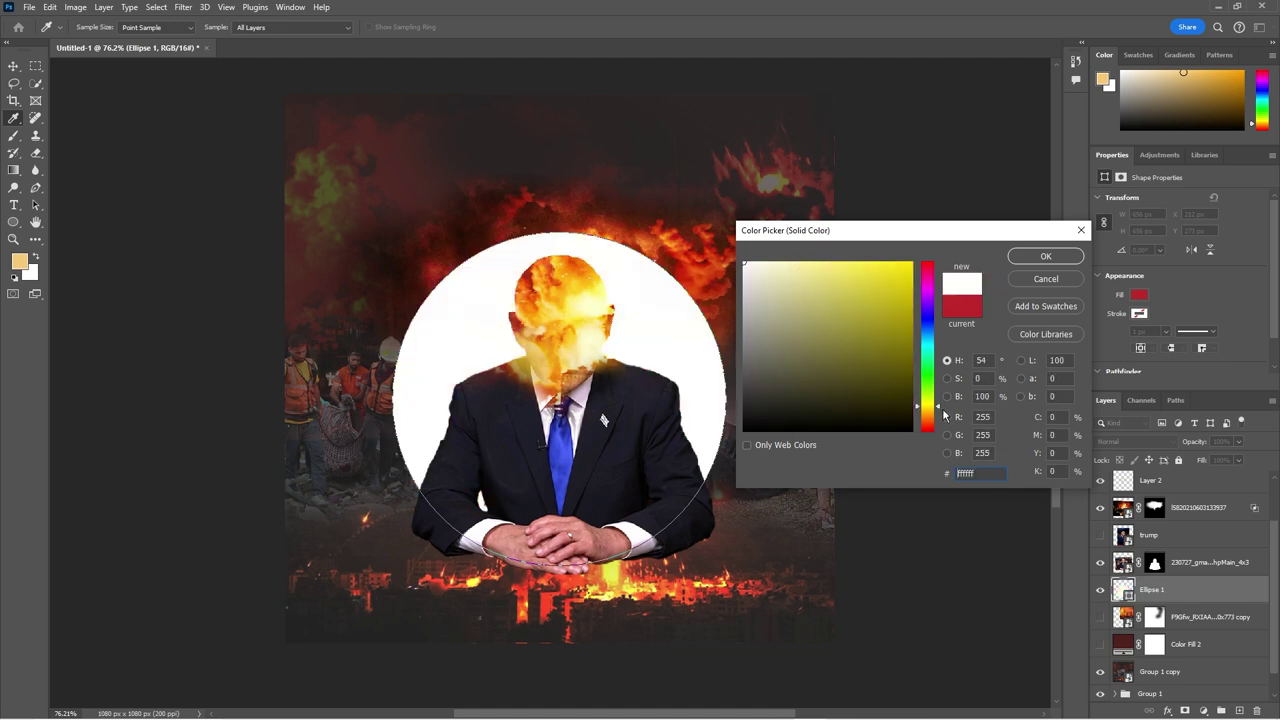
left_click_drag(936, 408, 936, 430)
left_click(879, 383)
key("Return")
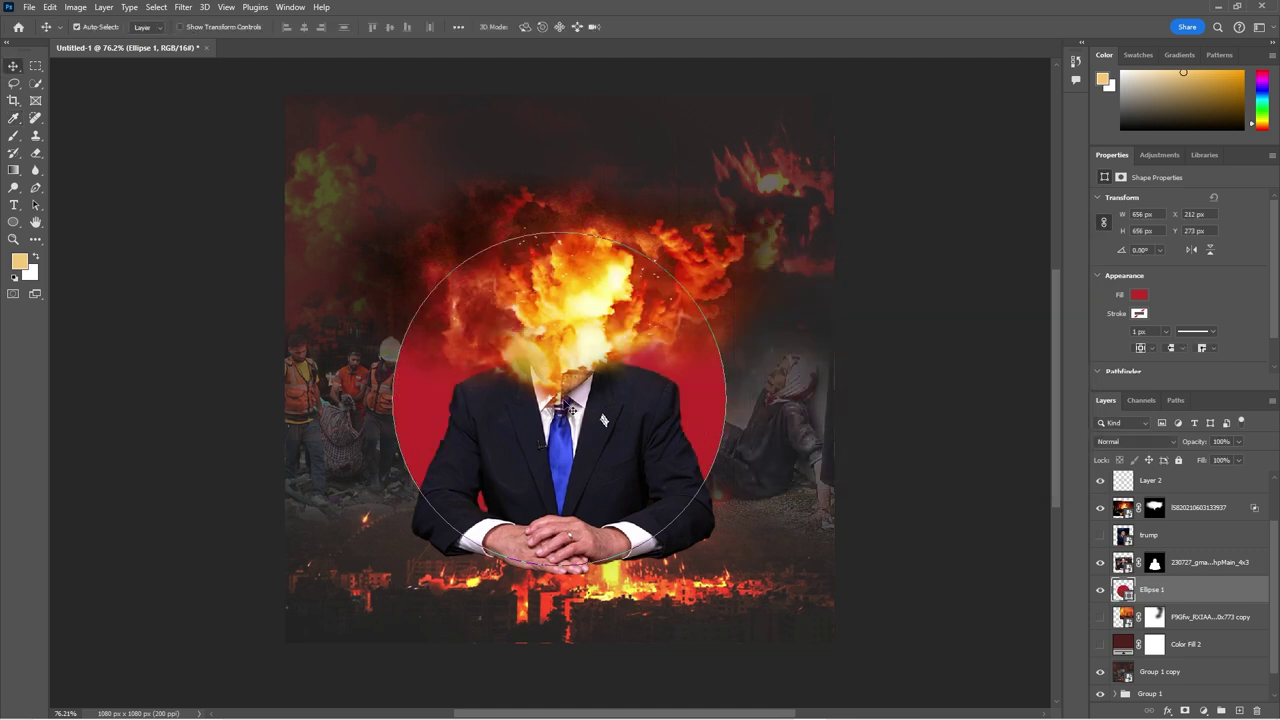
Step: Duplicate the red Ellipse 1 circle layer
left_click(1160, 671)
left_click(1210, 617)
left_click(1219, 598)
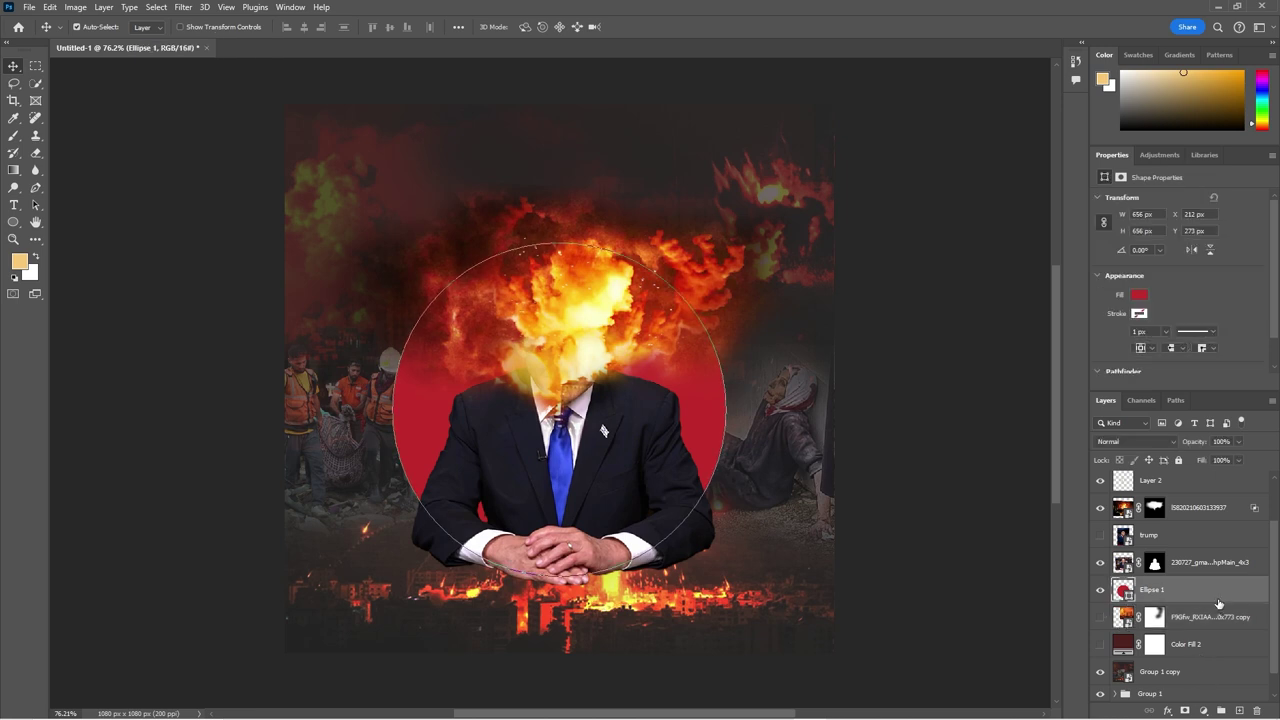
key("ctrl+j")
right_click(1189, 598)
Step: Make Ellipse 1 copy a smart object with 12.5% Add Noise blended as Luminosity
left_click(1170, 206)
left_click(183, 7)
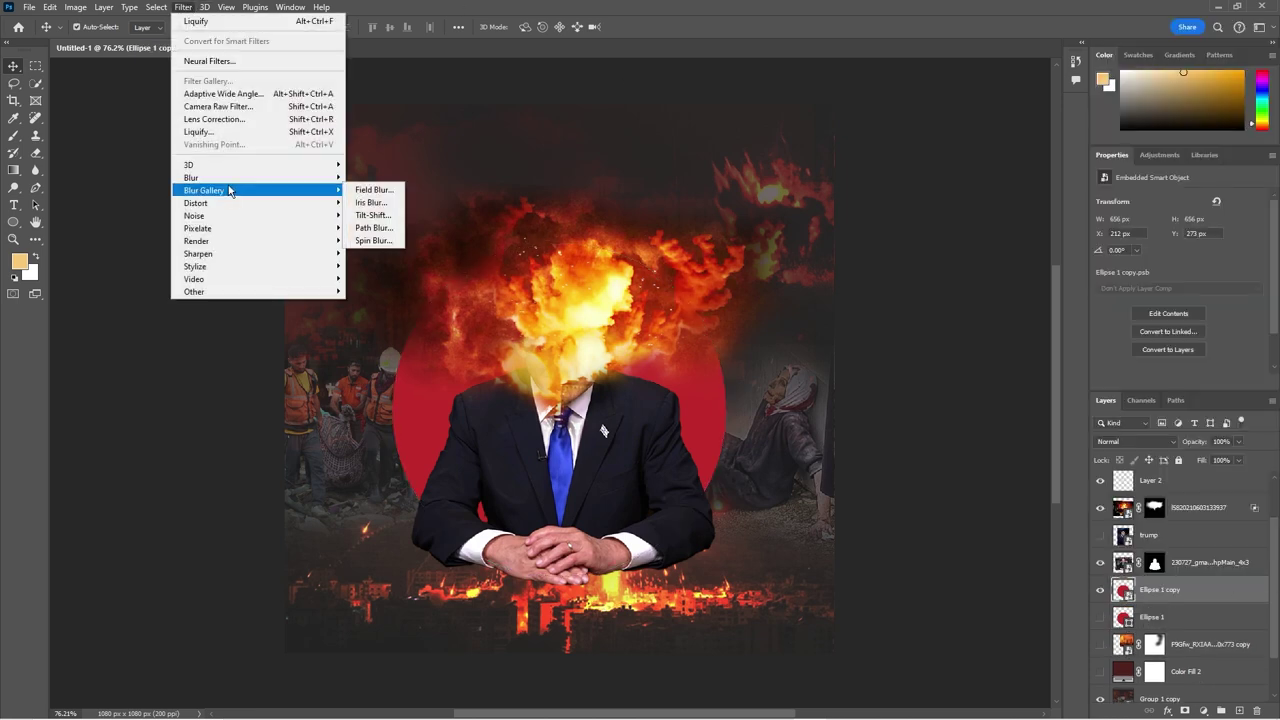
left_click(378, 215)
left_click_drag(582, 128, 850, 168)
left_click_drag(852, 374, 829, 374)
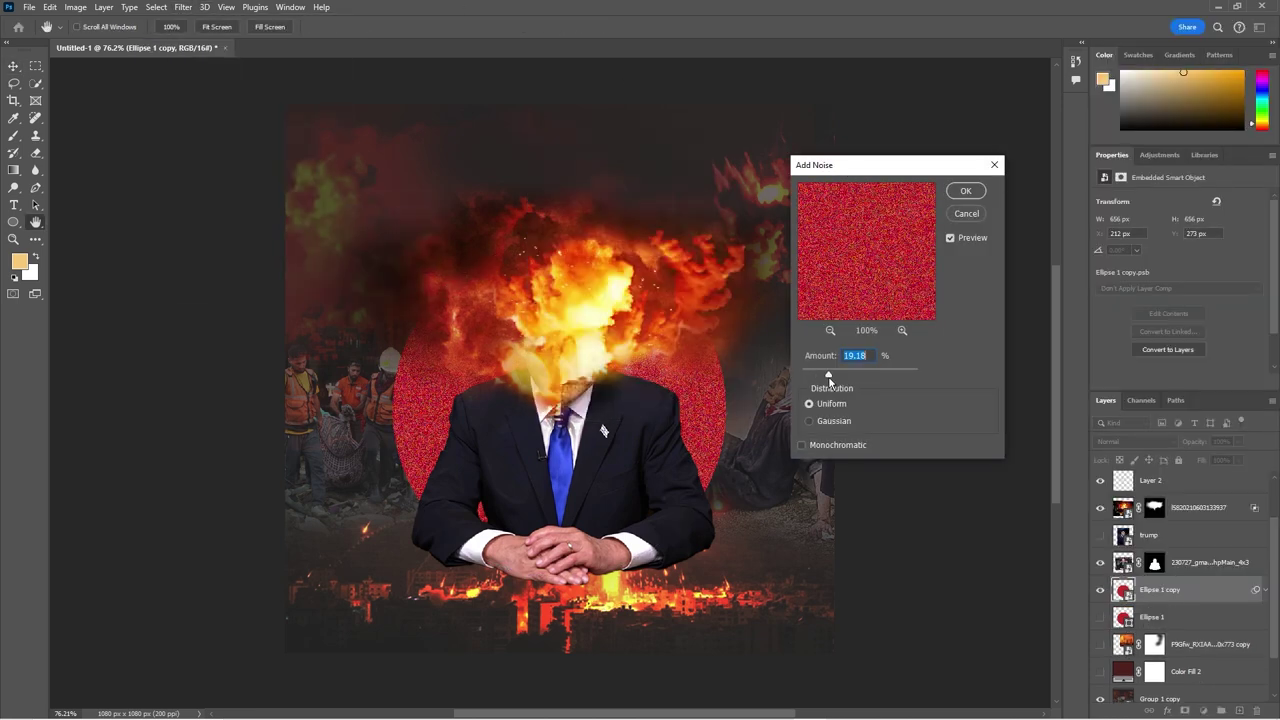
key("Return")
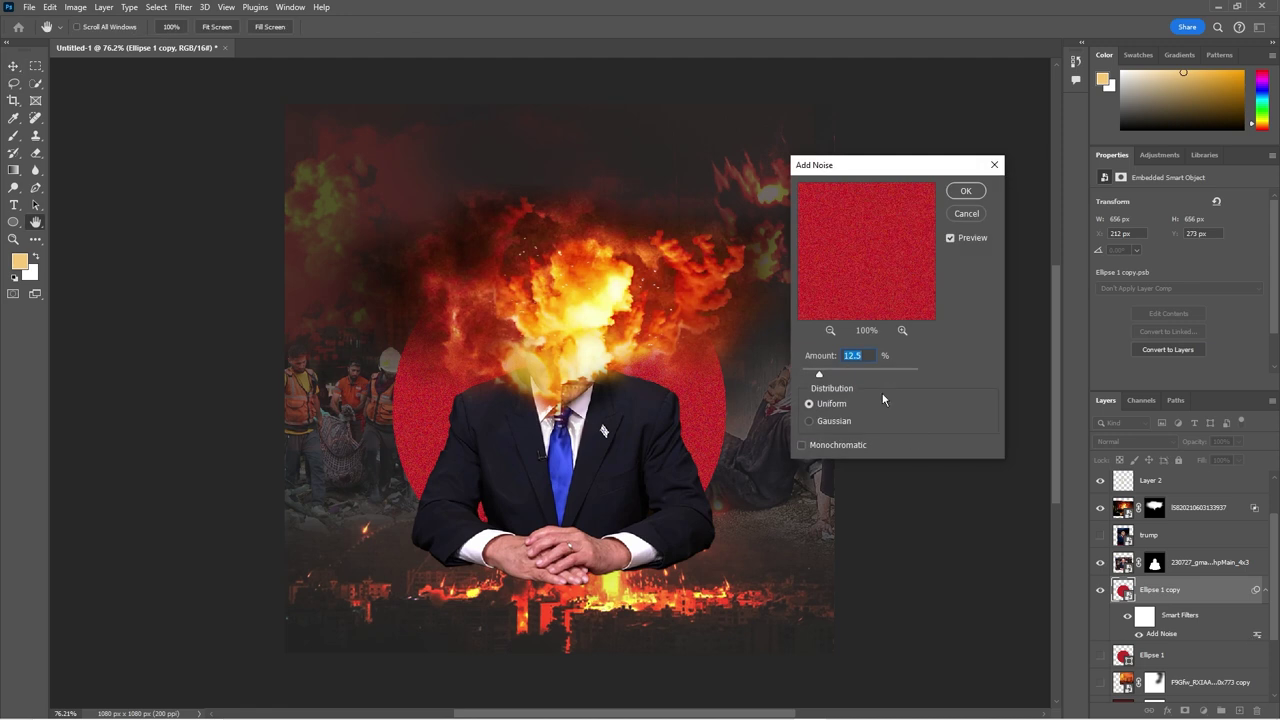
double_click(1257, 634)
left_click(607, 176)
left_click(600, 546)
left_click(702, 177)
Step: Add a Hue/Saturation adjustment above the suited man's photo layer
scroll(1180, 600, "up", 2)
left_click(1200, 617)
left_click(1203, 711)
left_click(1210, 581)
Step: Colorize the suited man with Hue/Saturation 1 at Hue 209, Saturation 33, Lightness 0
left_click_drag(1179, 298, 1151, 300)
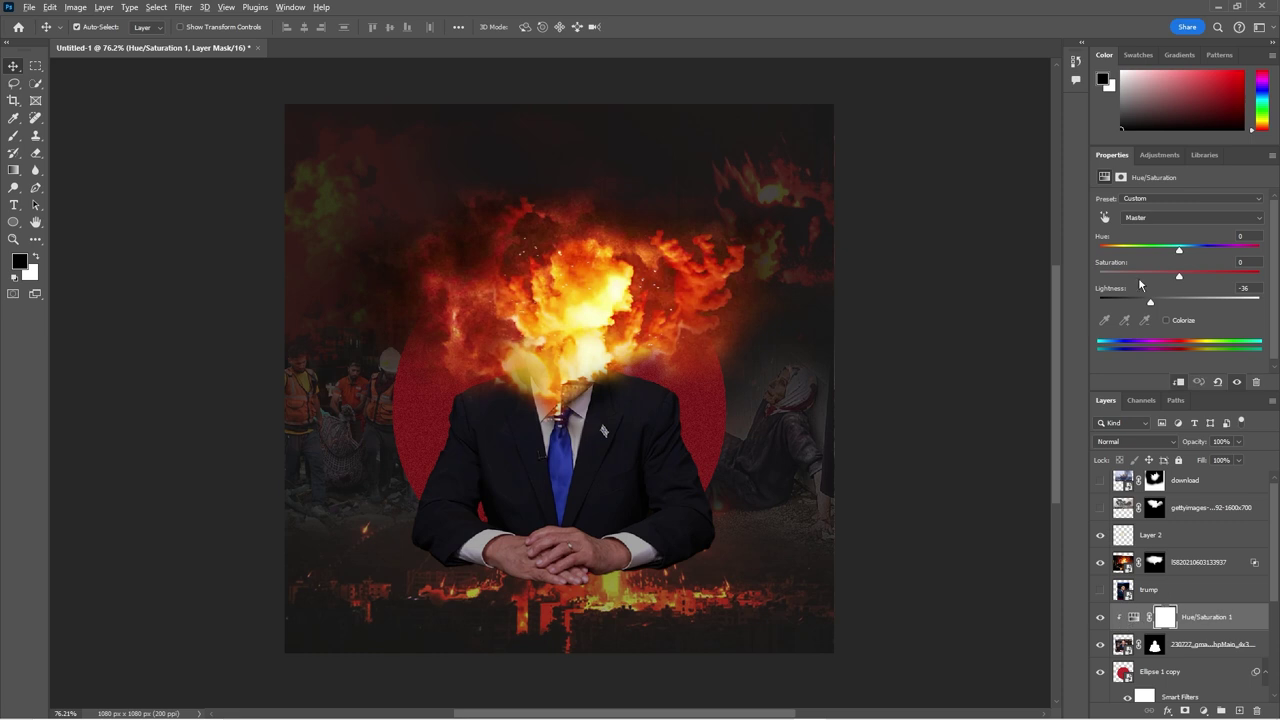
left_click(1166, 320)
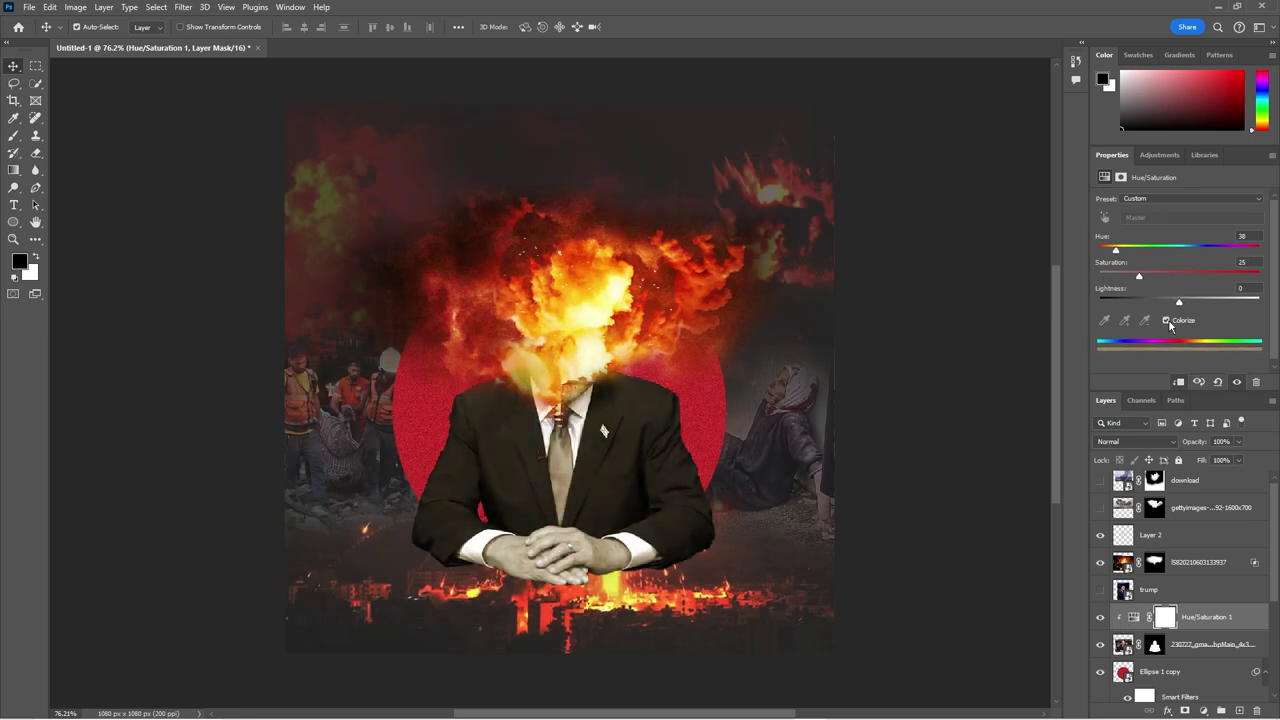
mouse_move(1159, 279)
left_mouse_down()
mouse_move(1121, 275)
mouse_move(1209, 260)
mouse_move(1197, 254)
left_mouse_up()
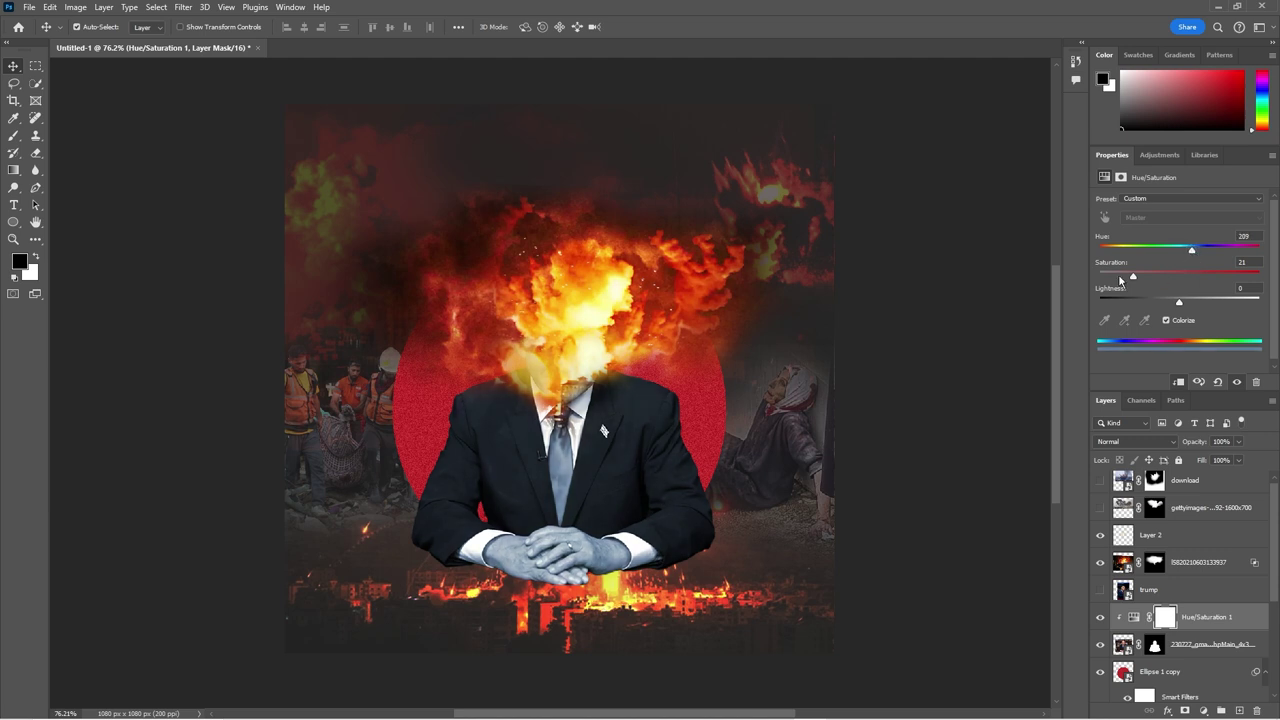
scroll(670, 410, "down", 2)
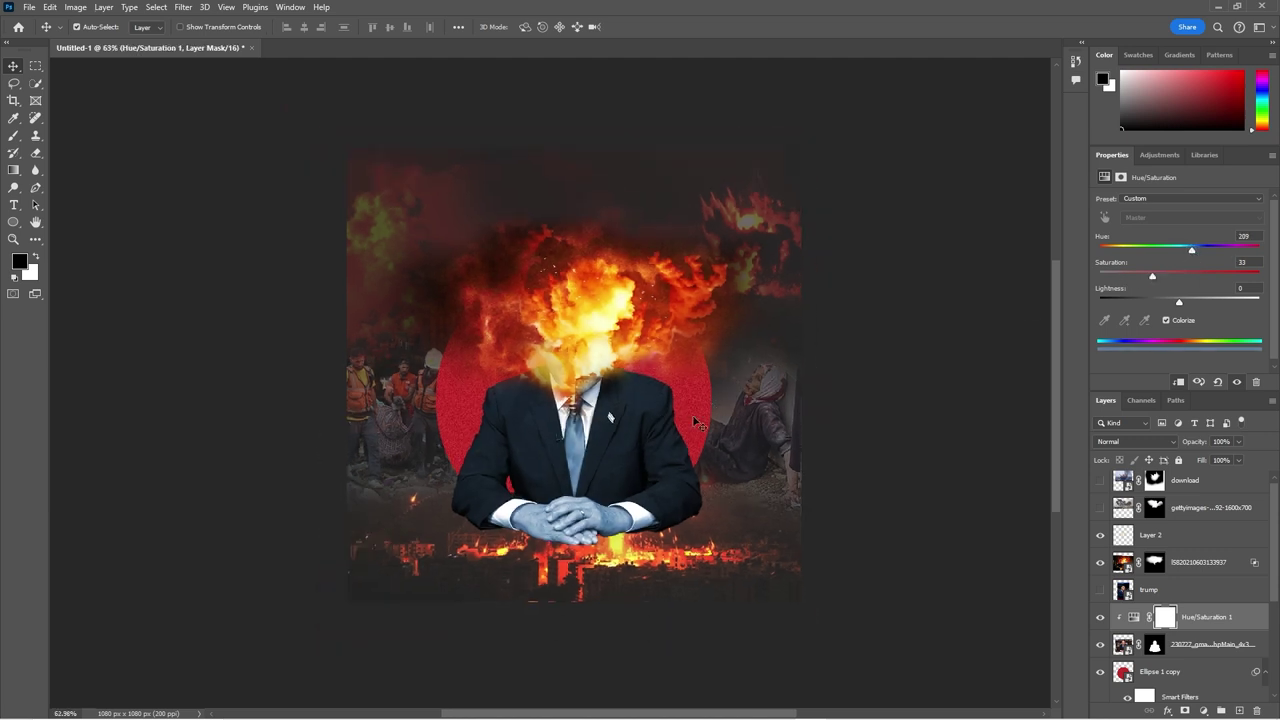
left_click_drag(1179, 302, 1174, 302)
Step: Select the Ellipse 1 copy layer, then the Group 1 copy layer
left_click(1160, 671)
left_click(183, 7)
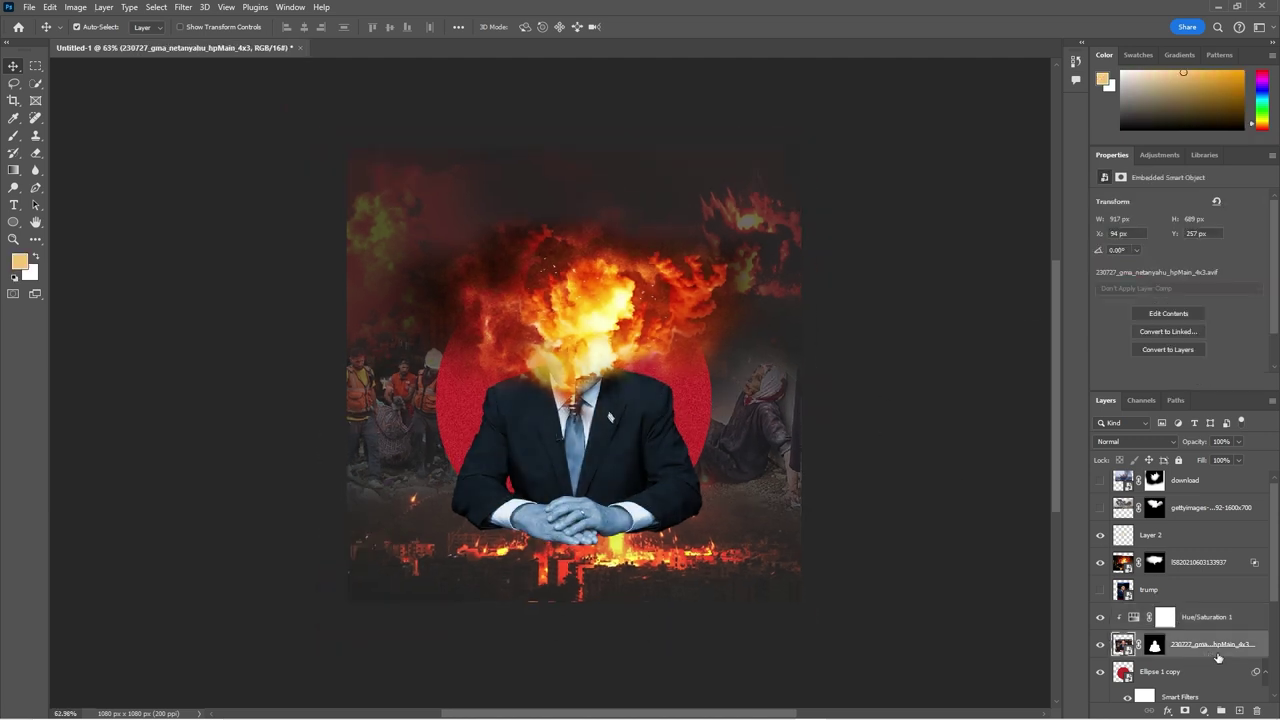
left_click(1160, 670)
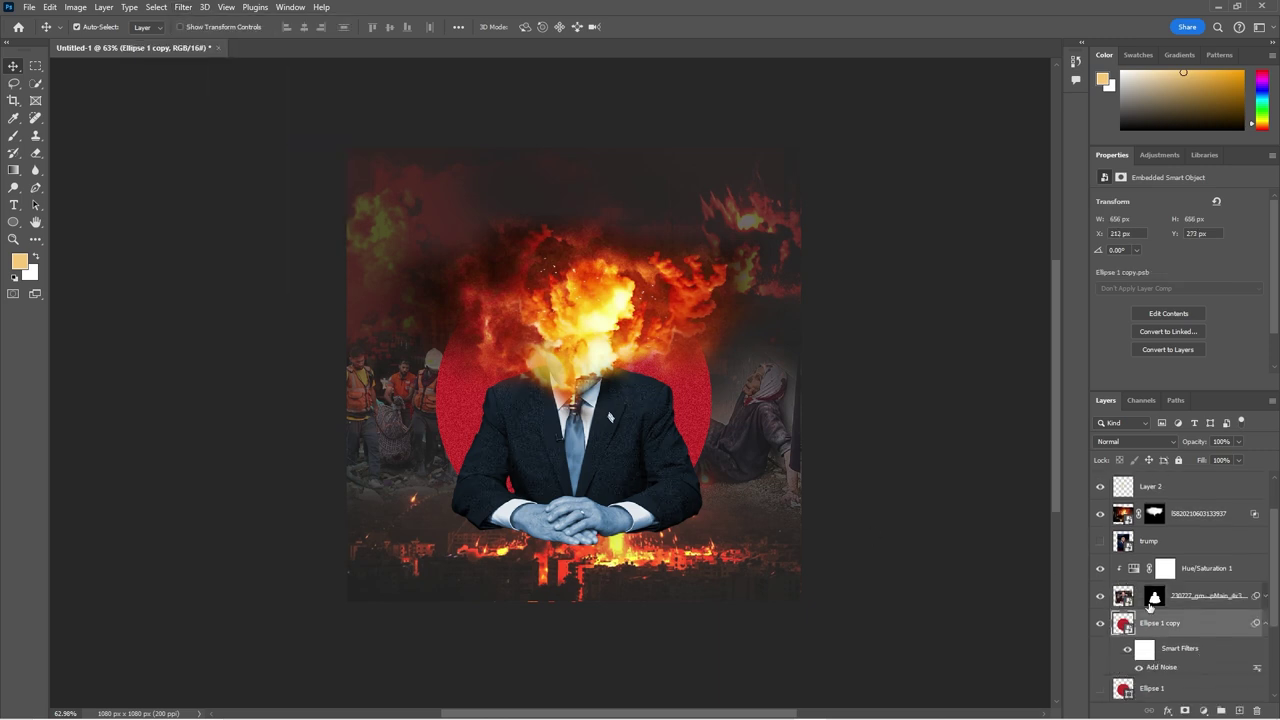
scroll(1170, 600, "down", 3)
left_click(1160, 644)
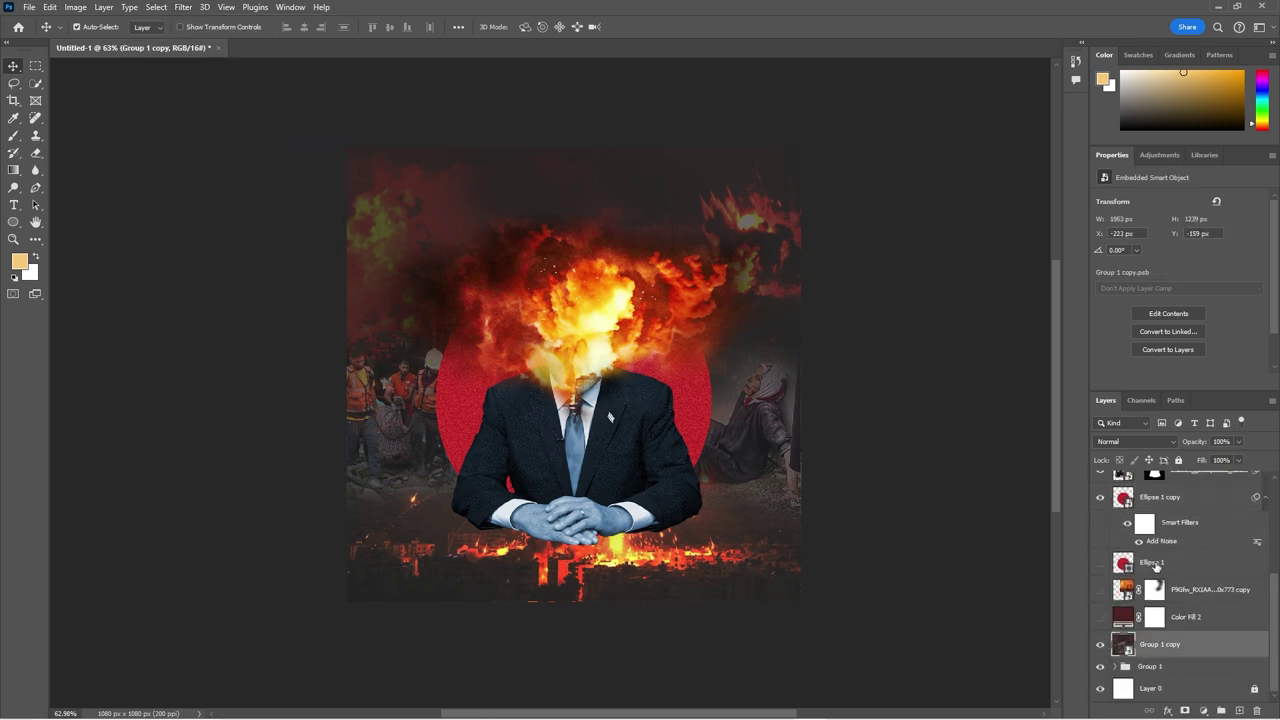
Step: Try a Hue/Saturation 2 adjustment clipped above Group 1 copy, then move it in the stack
key("alt+Tab")
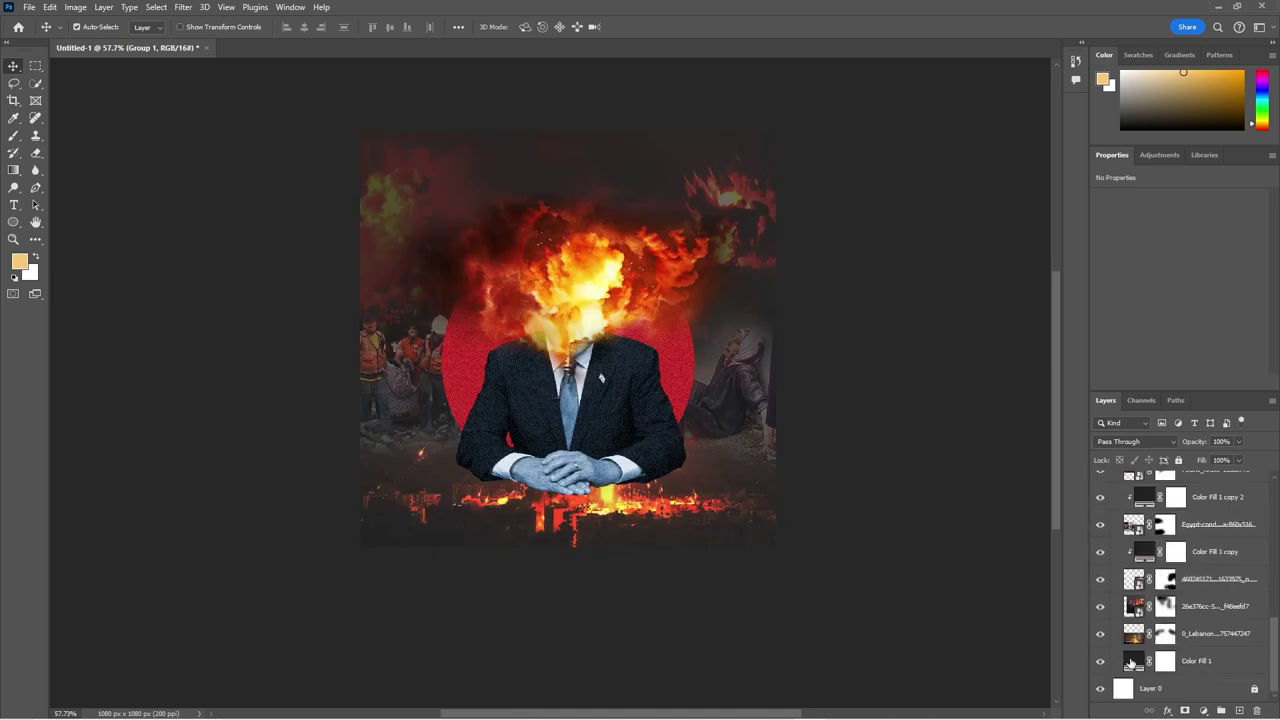
double_click(1133, 661)
left_click(1120, 441)
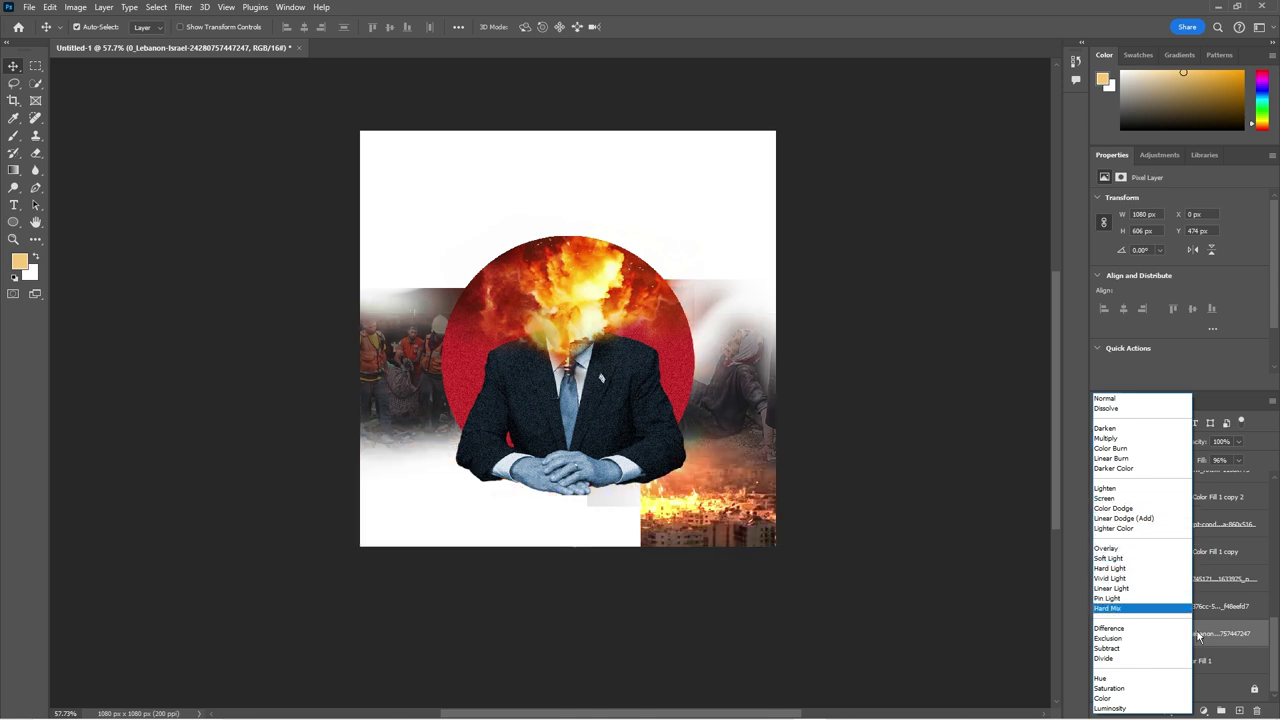
left_click(1204, 710)
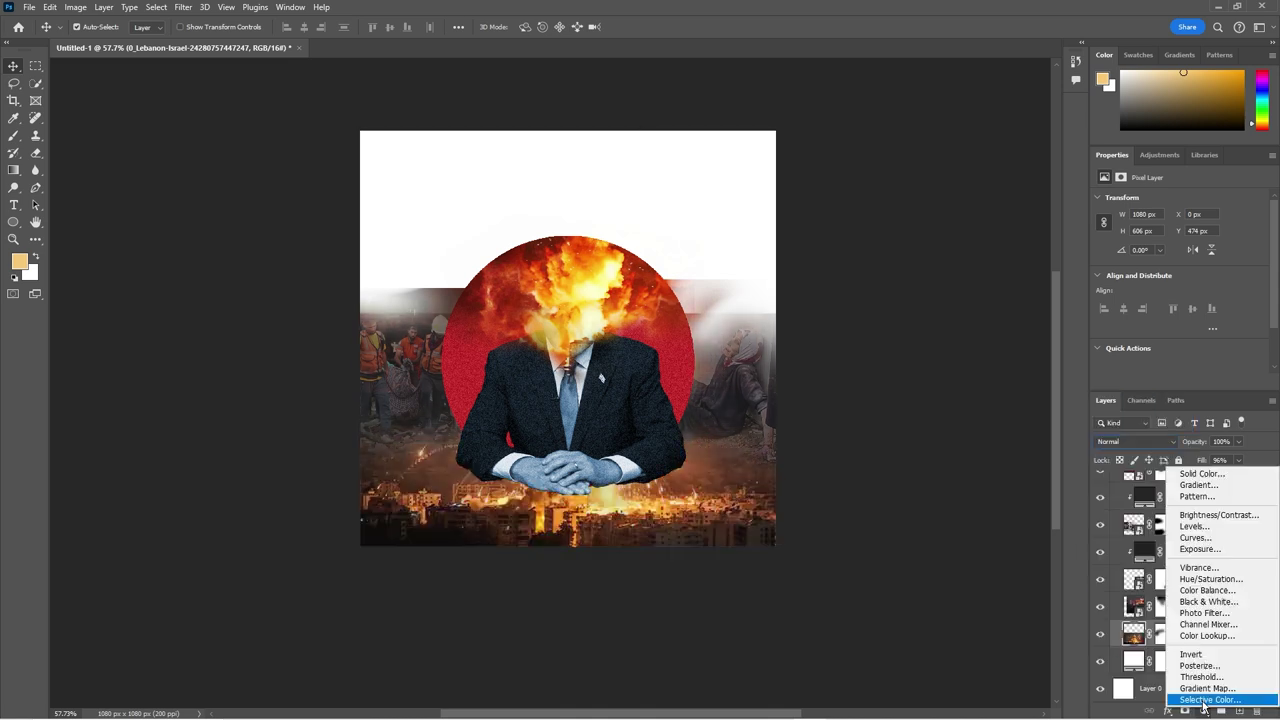
left_click(1205, 580)
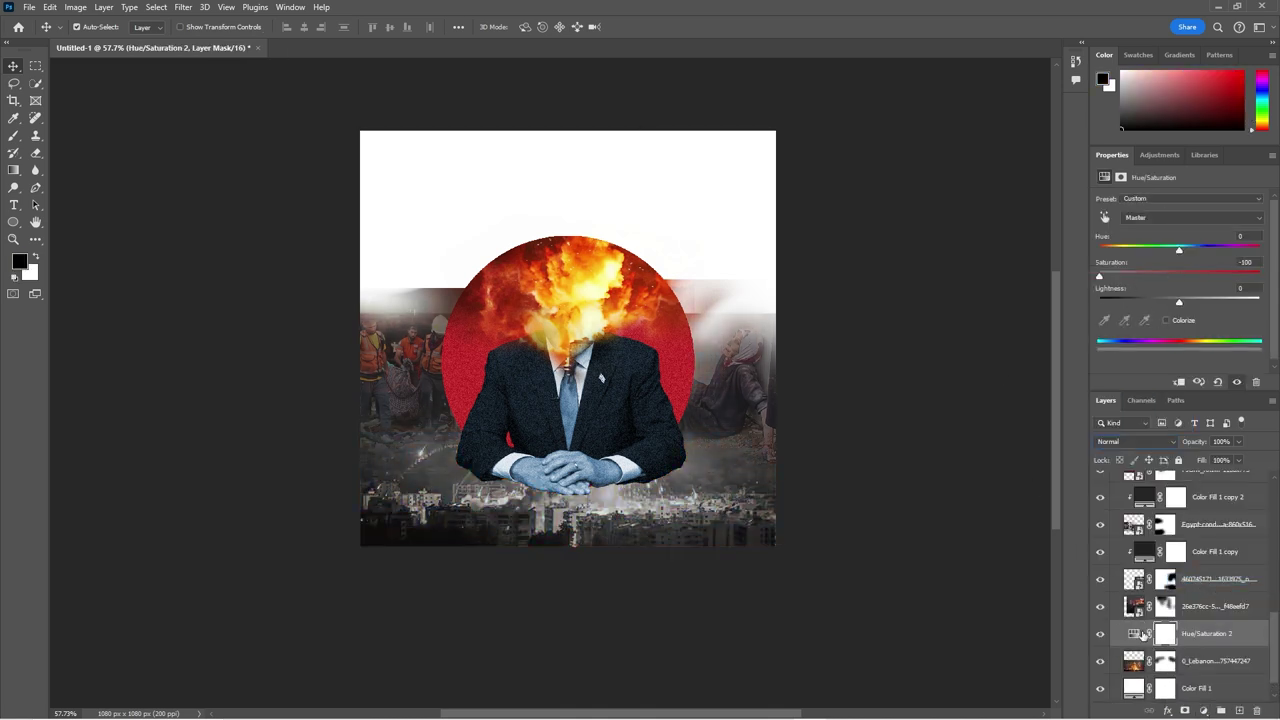
left_click_drag(1165, 633, 1096, 648)
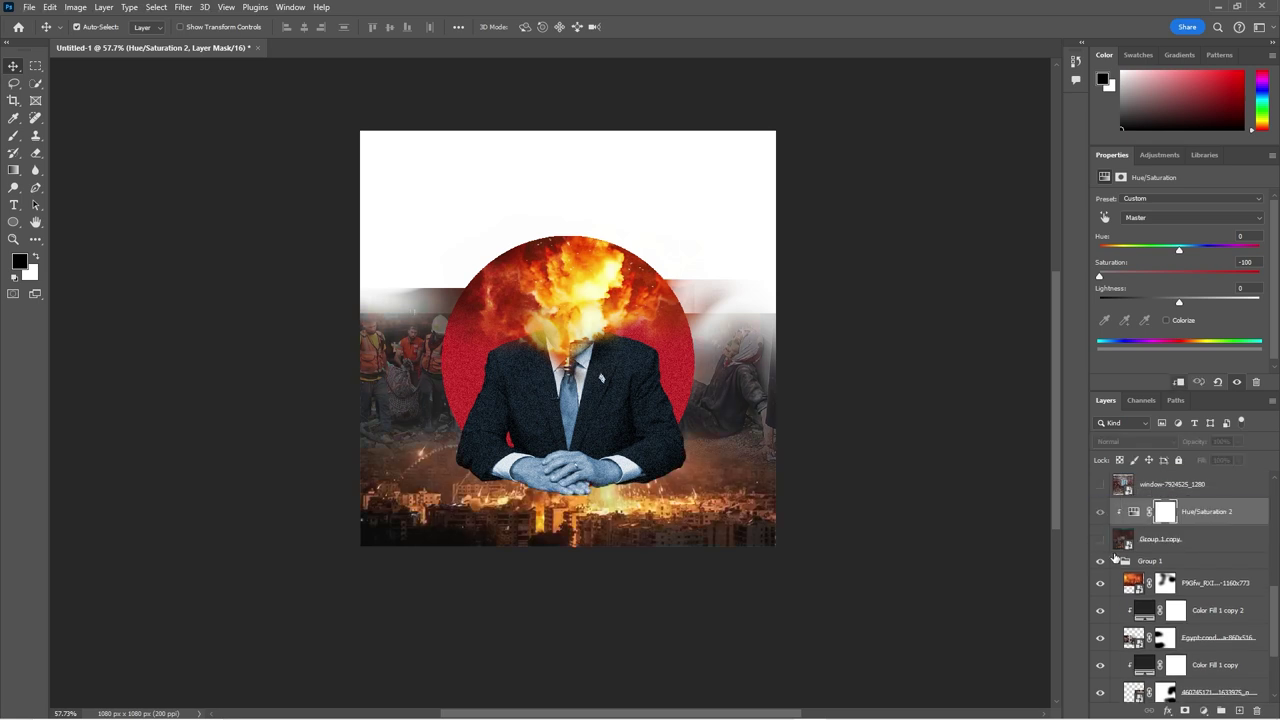
left_click(1100, 645)
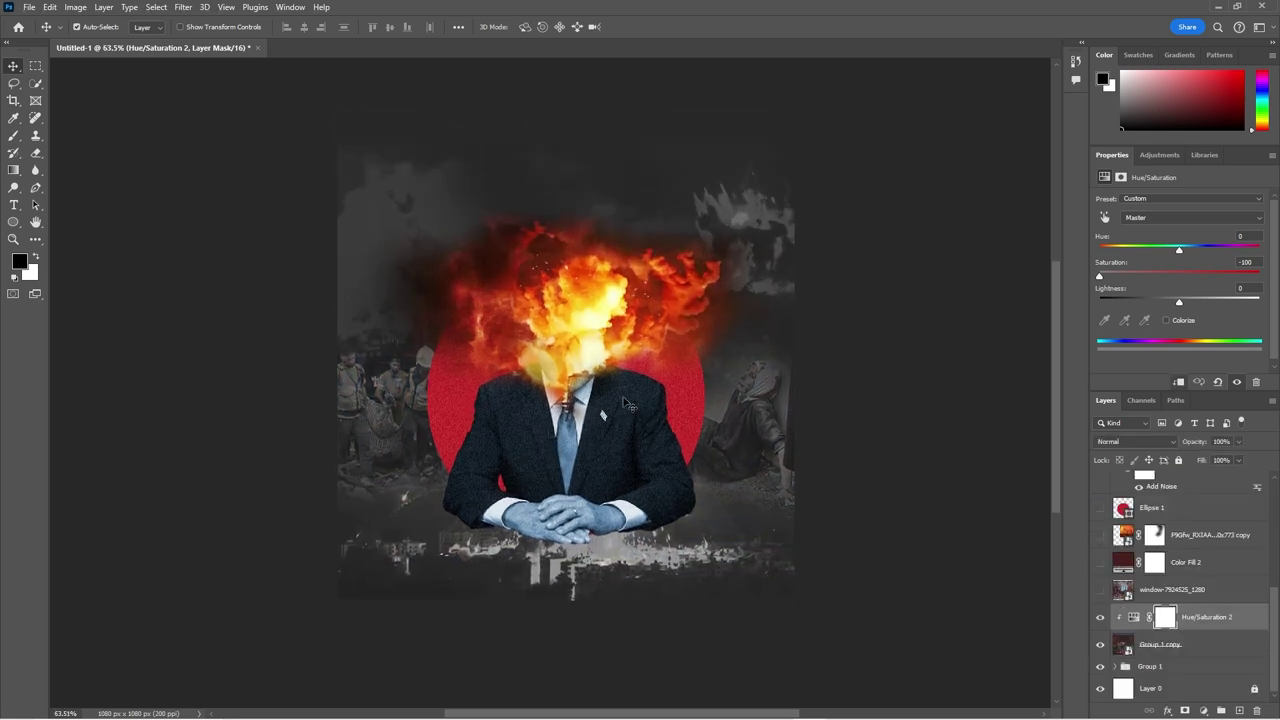
left_click_drag(1125, 655, 1137, 535)
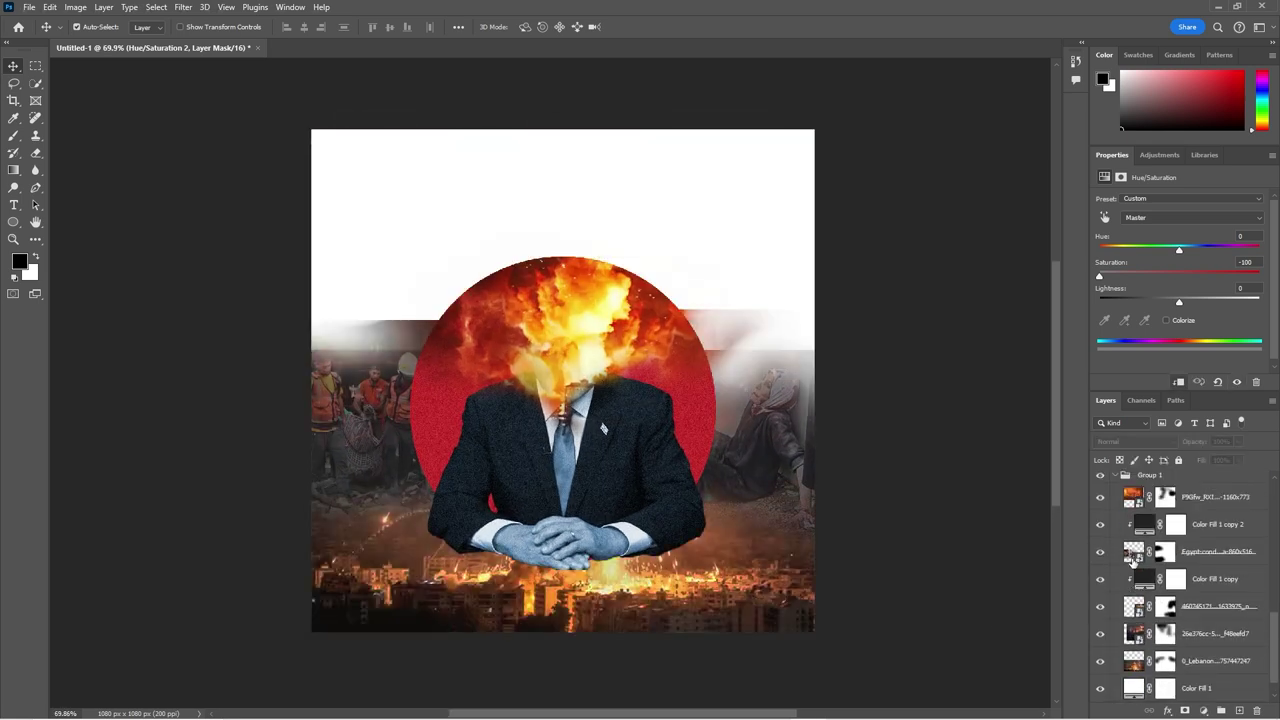
Step: Set Color Fill 1 to pure black #000000 and rearrange the fire and smoke layers
double_click(1133, 688)
left_click(760, 430)
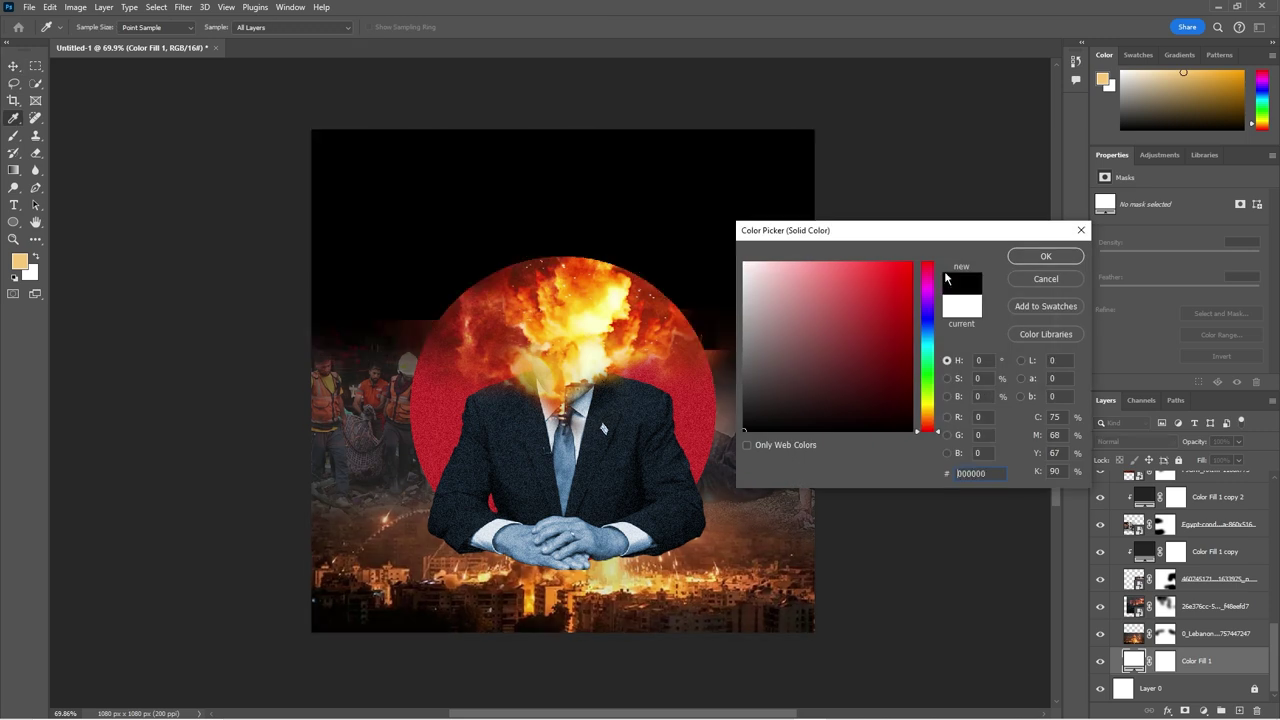
left_click(1051, 251)
left_click_drag(1130, 587, 1157, 600)
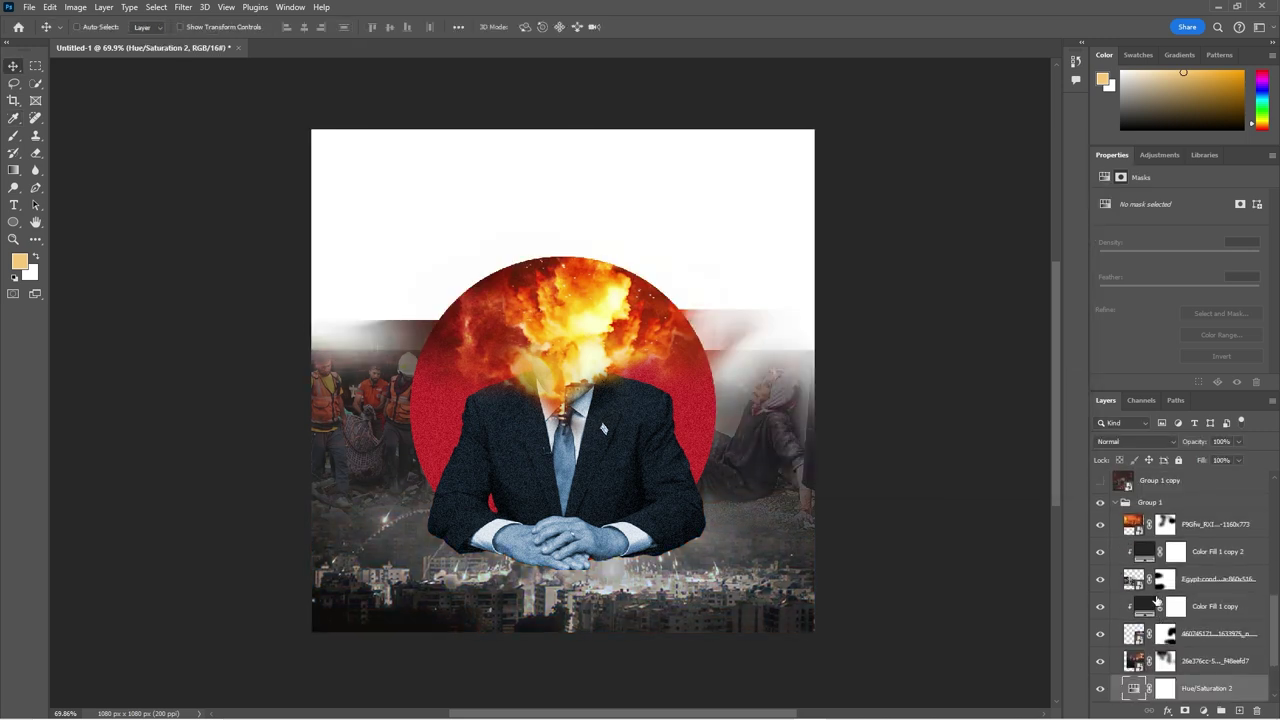
Step: Add a Hue/Saturation adjustment to the burning-city photo
scroll(1156, 598, "down", 1)
left_click(1215, 634)
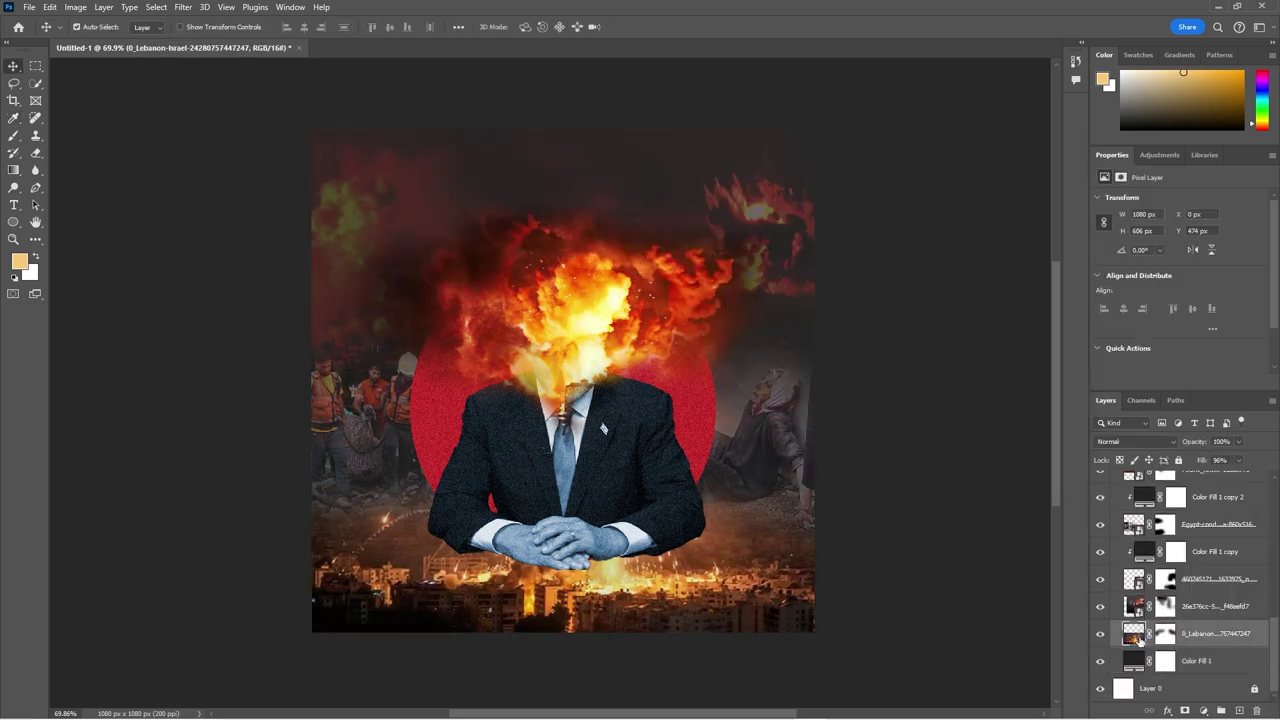
left_click(1203, 710)
left_click(1212, 583)
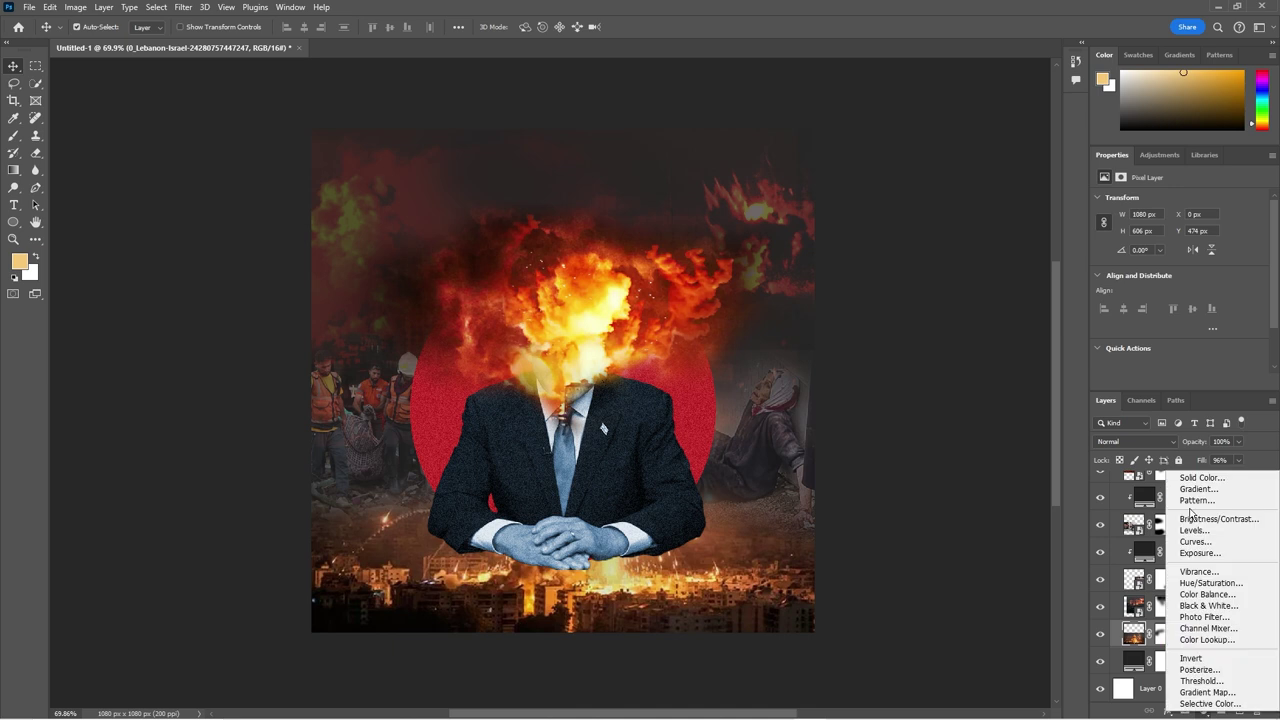
Step: Clip Black & White adjustments to the city and smoke photos, tuning the reds
left_click(1206, 606)
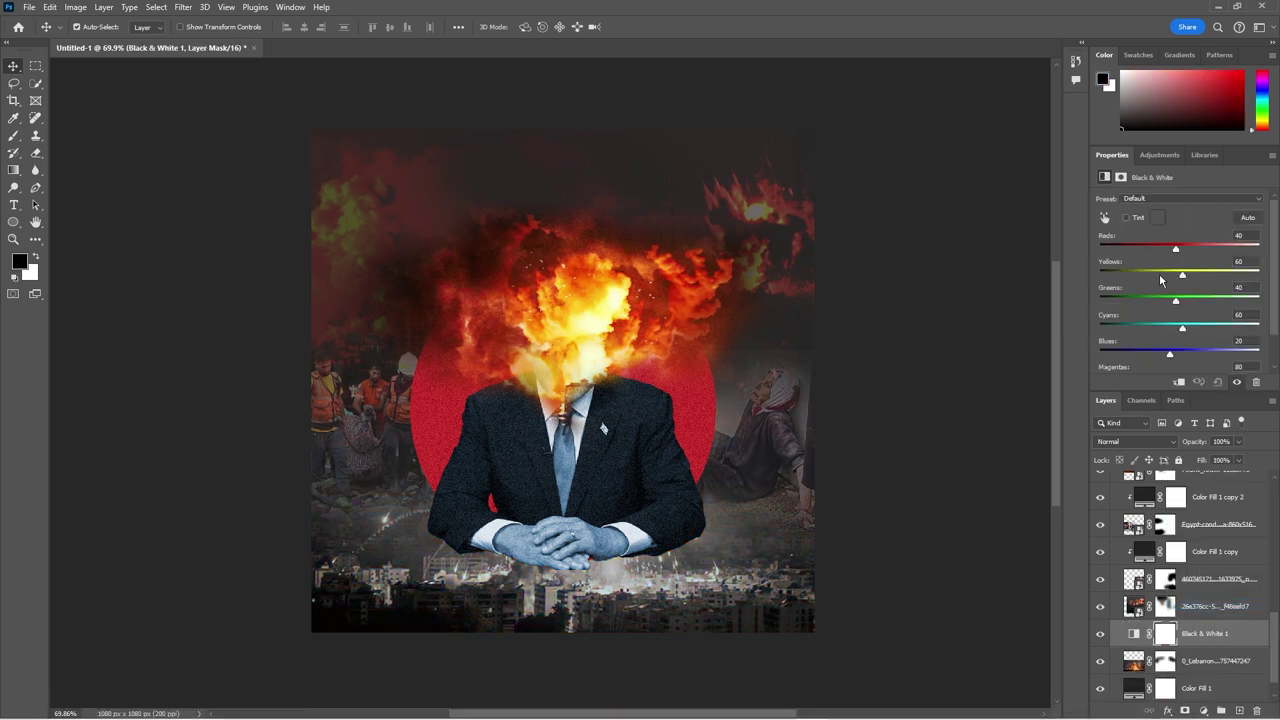
left_click_drag(1237, 258, 1188, 250)
left_click(1137, 647, "alt")
left_click_drag(1137, 633, 1137, 600)
left_click(1123, 441)
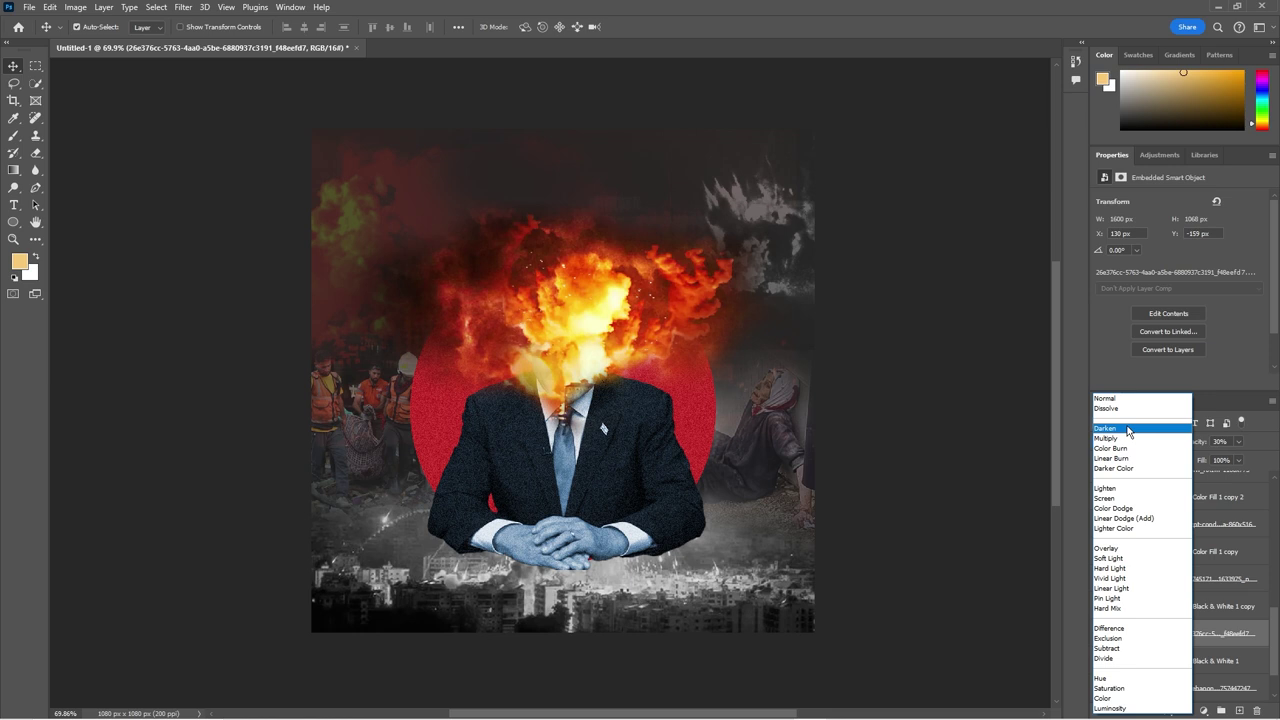
key("Escape")
mouse_move(1188, 248)
left_mouse_down()
mouse_move(1216, 249)
mouse_move(1192, 249)
left_mouse_up()
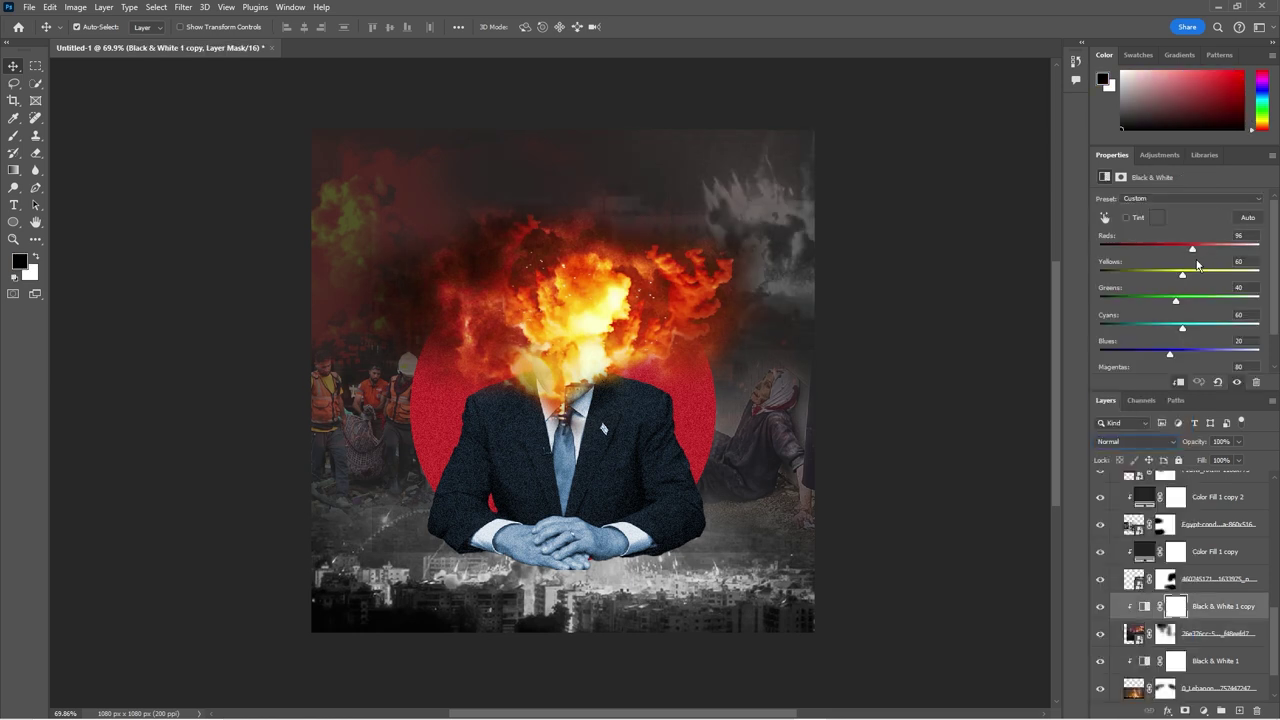
Step: Nudge the smoke photo up and left with a transform
left_click(1191, 637)
key("ctrl+t")
left_click_drag(684, 295, 727, 309)
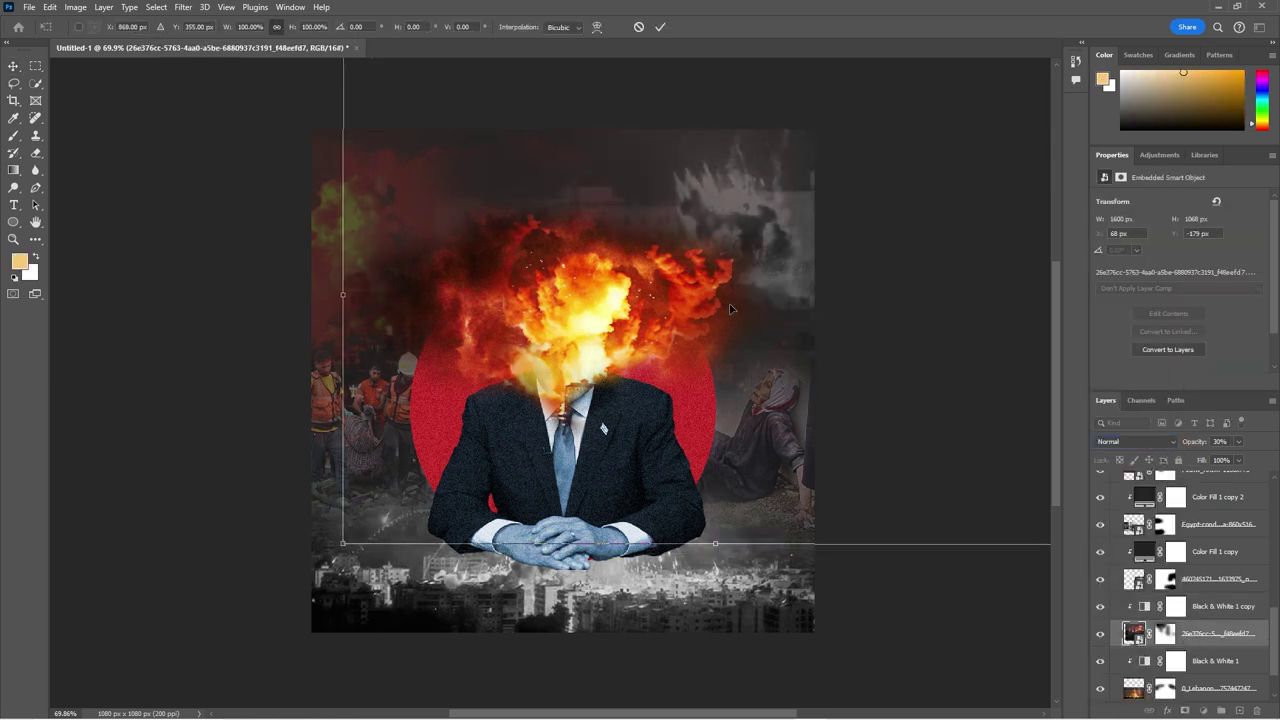
key("Return")
Step: Copy Black & White onto the woman photo and delete Color Fill 1 copy
left_click_drag(1153, 613, 1140, 566)
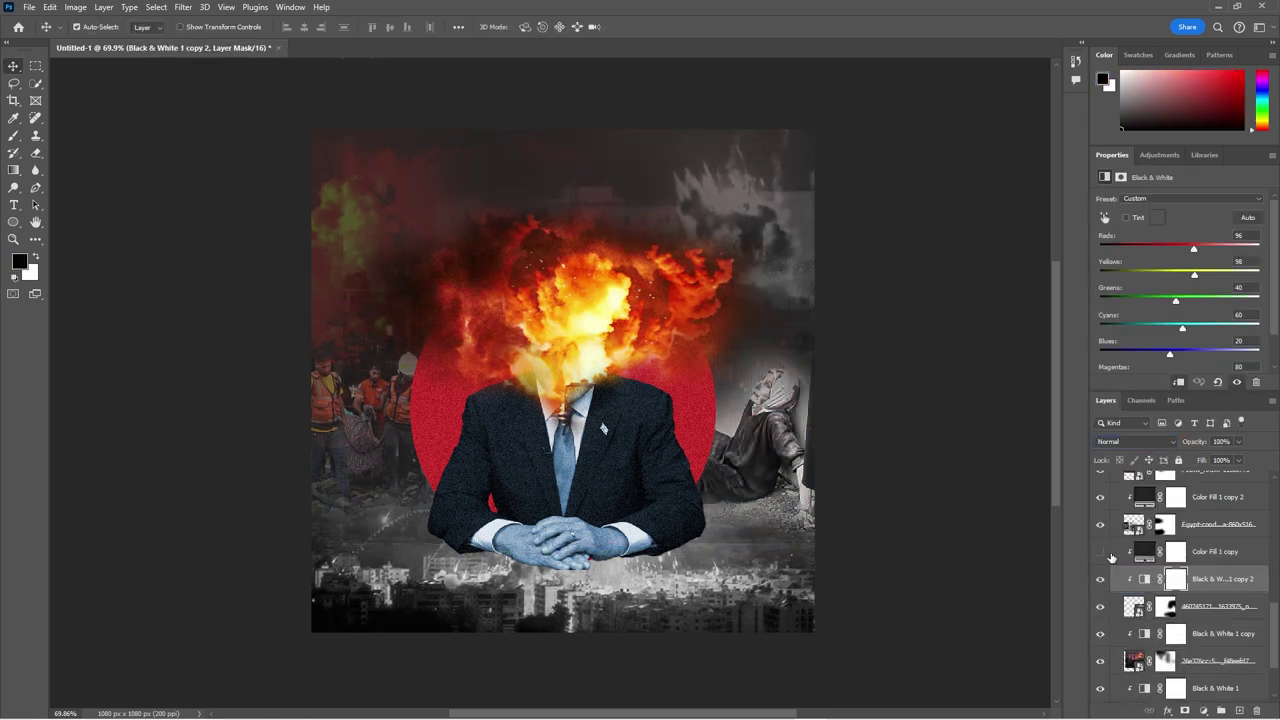
left_click(1140, 552)
key("Delete")
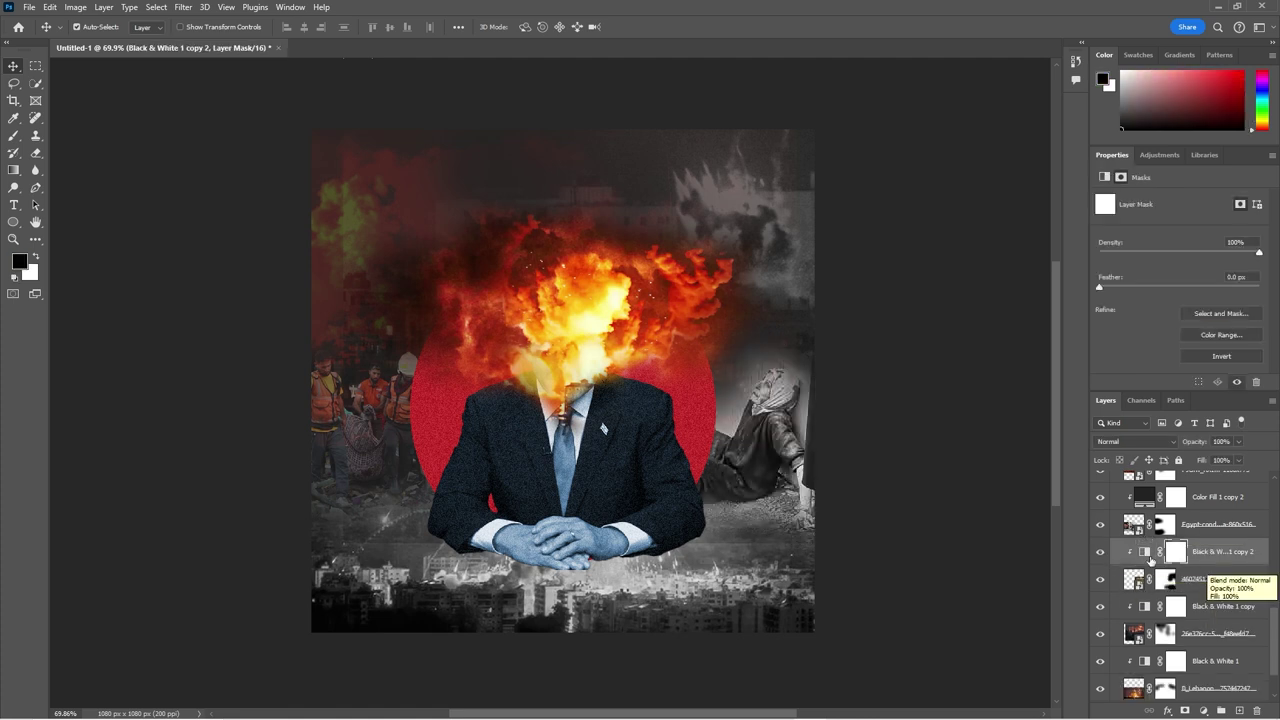
left_click(1165, 579)
Step: Paint the rubble photos' layer masks, including the Egypt photo's, so they blend together
key("b")
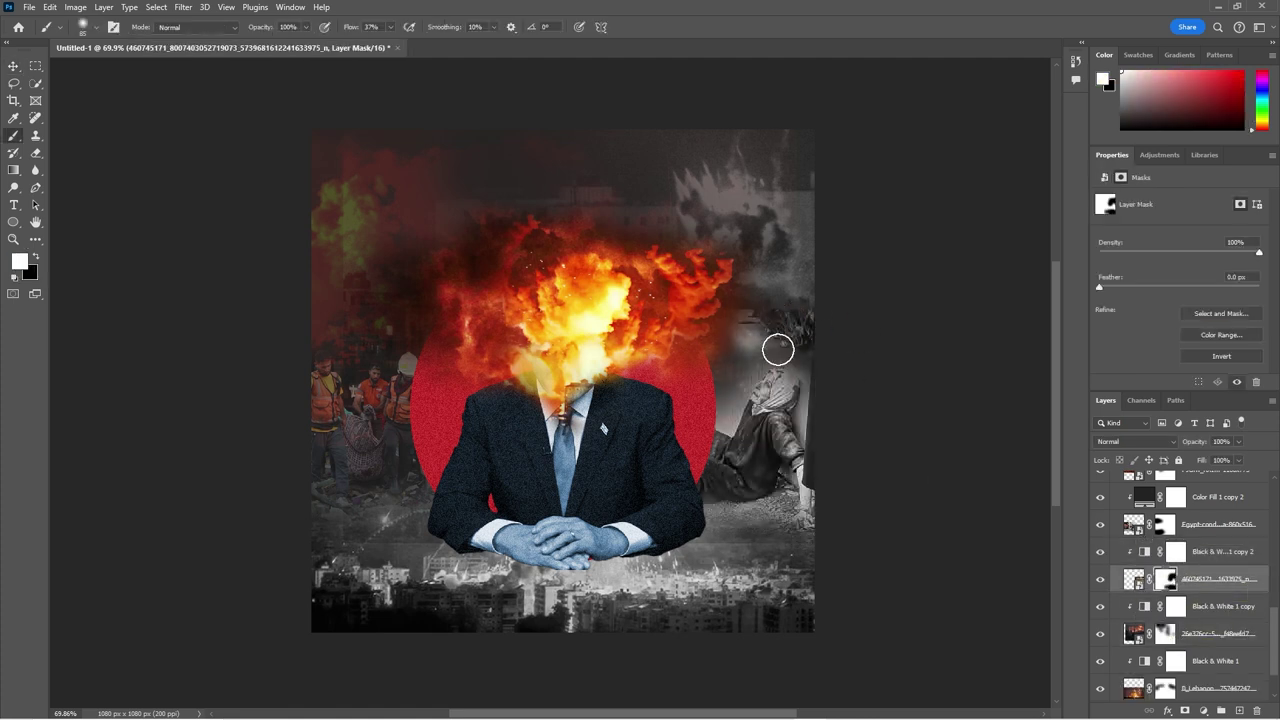
left_click(1165, 636)
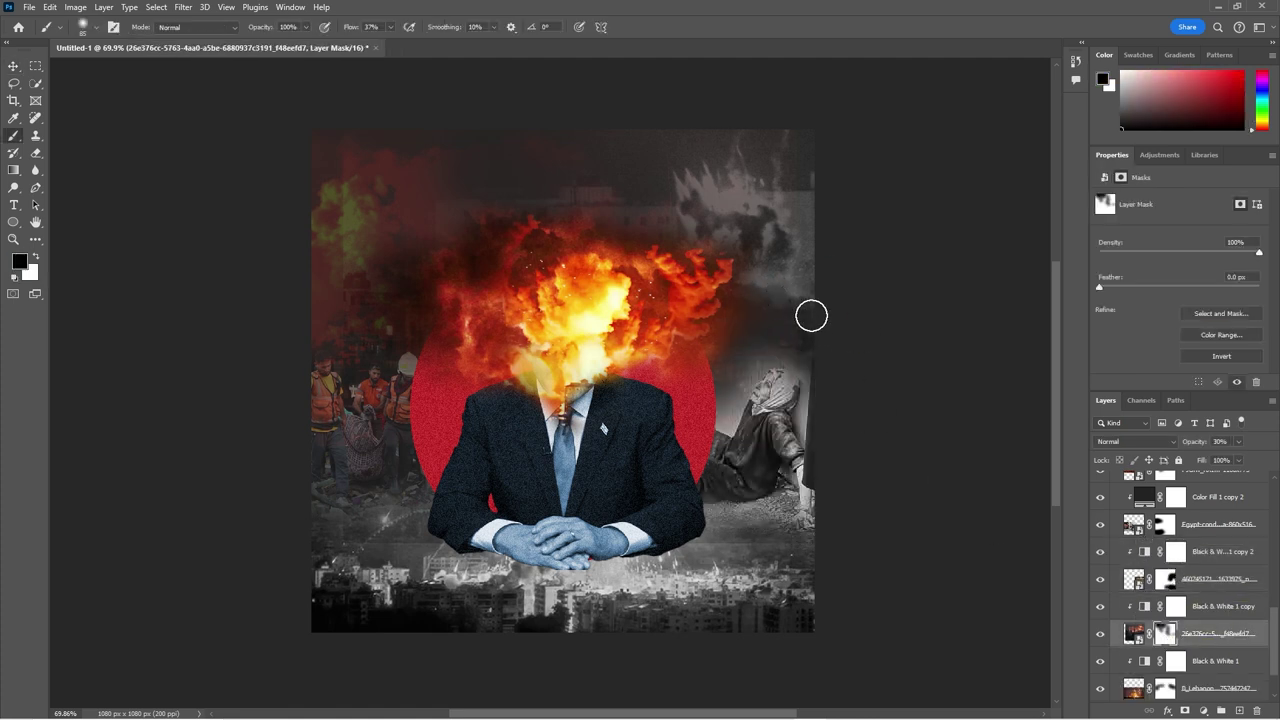
scroll(782, 408, "up", 1)
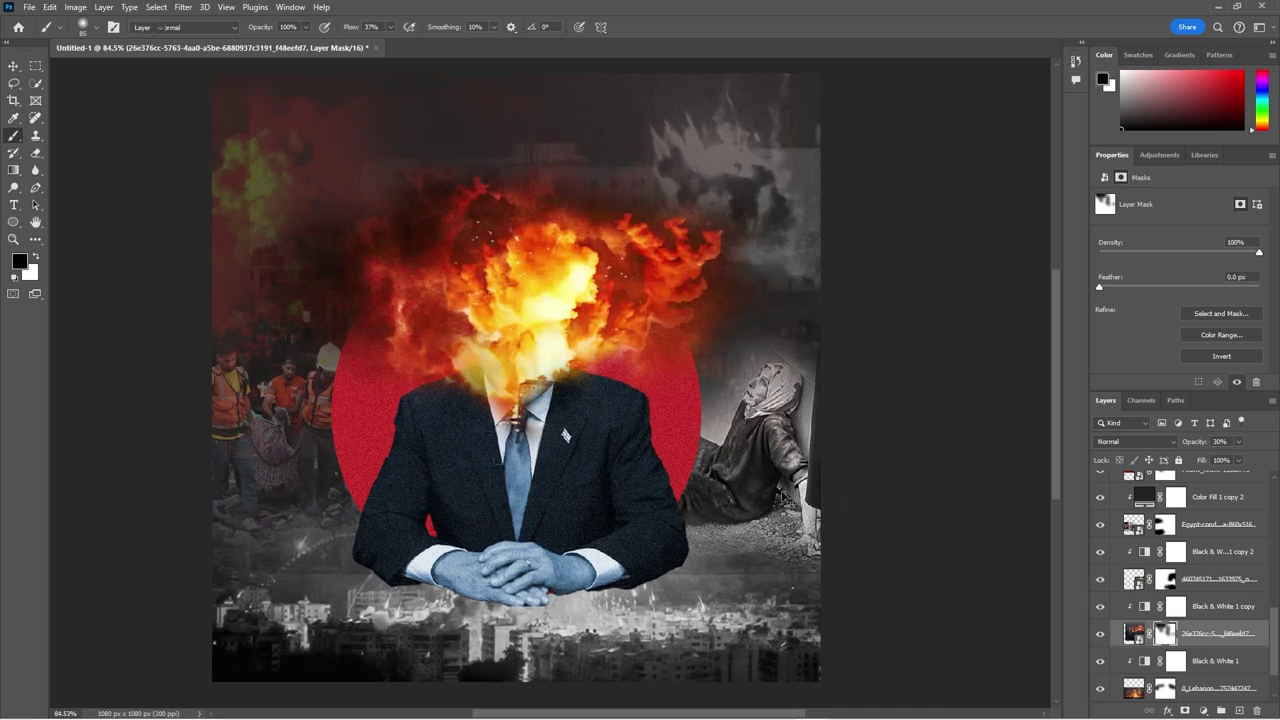
key("v")
left_click(786, 471)
scroll(786, 471, "down", 1)
left_click(1165, 525)
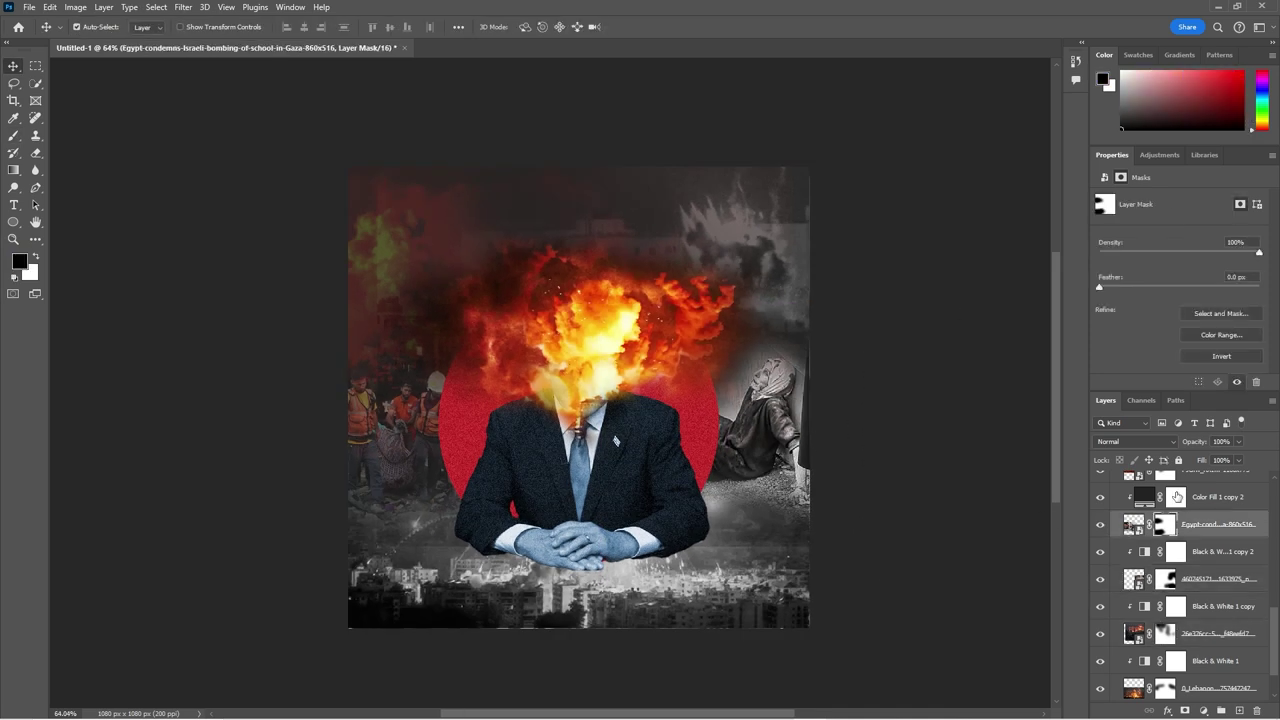
key("b")
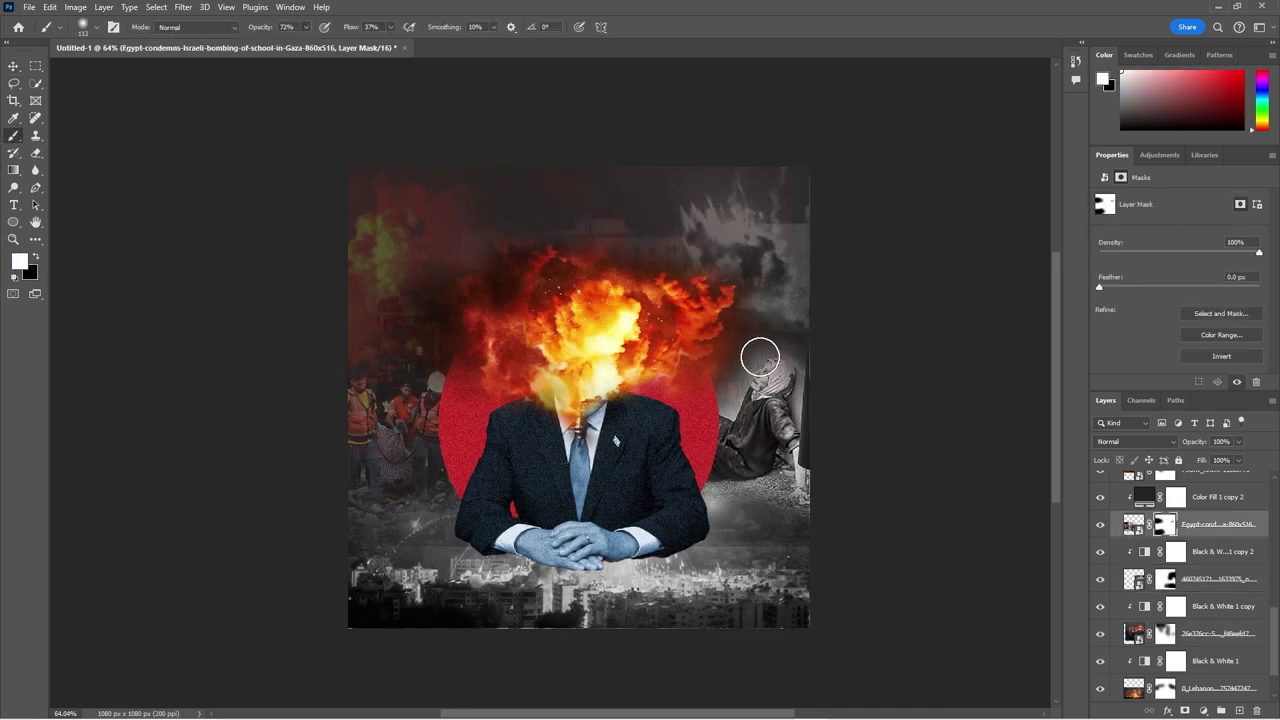
left_click(1165, 579)
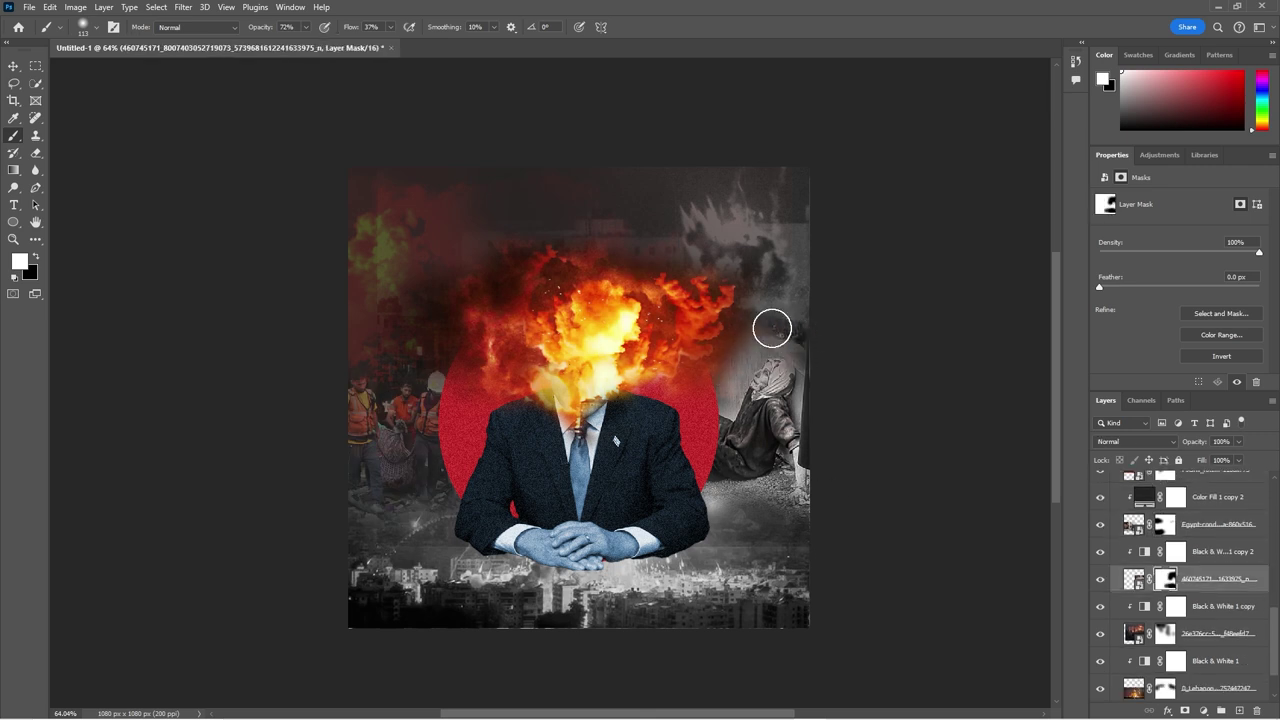
scroll(686, 420, "up", 1)
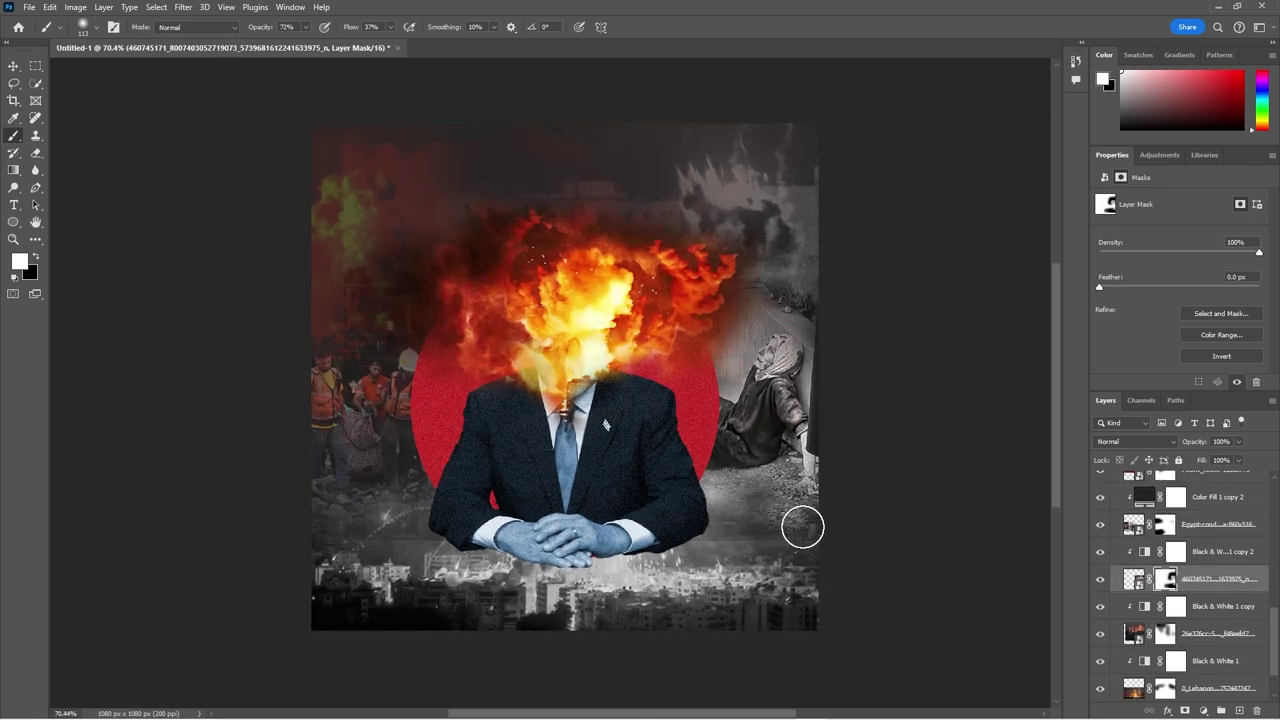
scroll(803, 527, "down", 2)
Step: Set Black & White 1 copy 2 to Yellows 48 and Magentas 35
left_click(1148, 551)
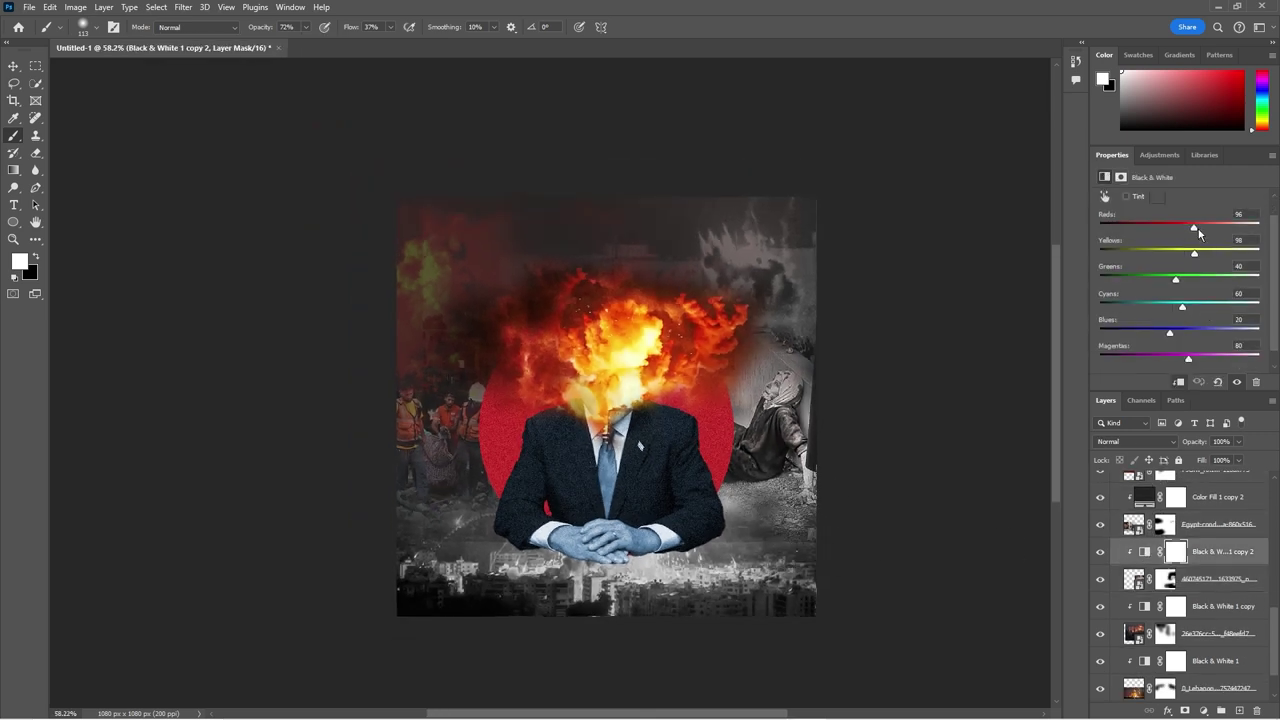
left_click_drag(1194, 253, 1175, 253)
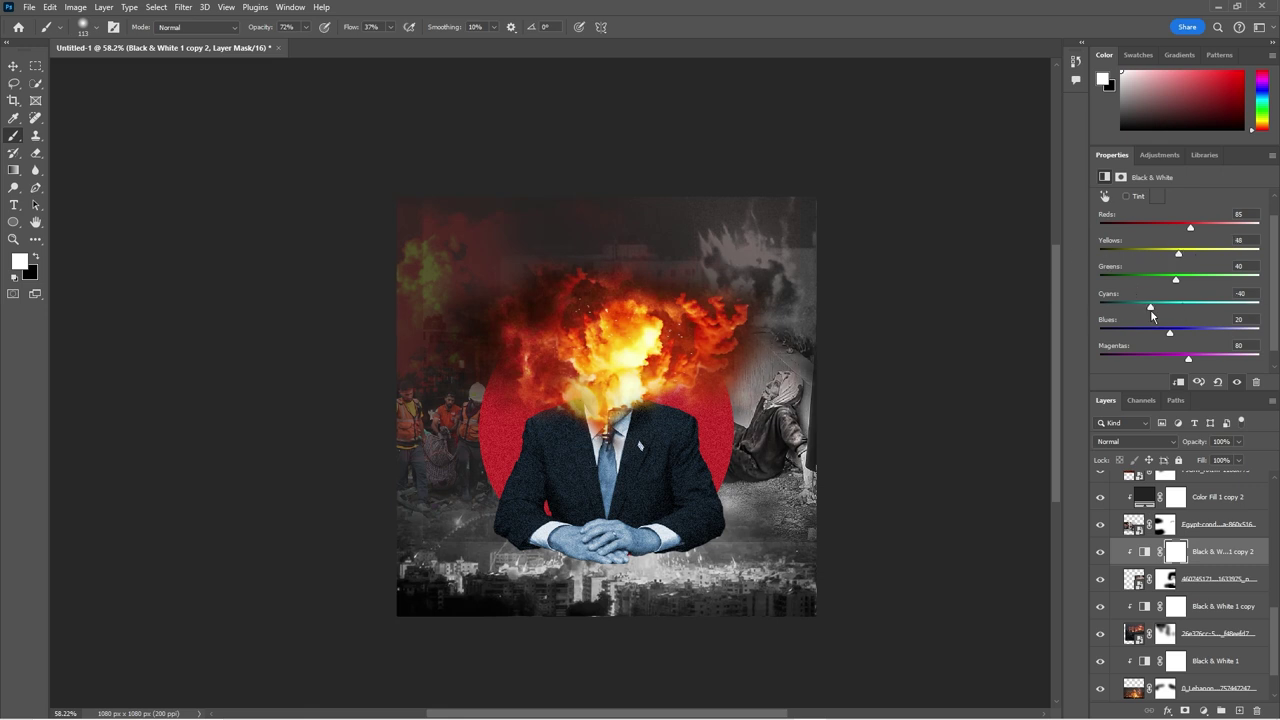
left_click_drag(1099, 358, 1169, 359)
left_click(1203, 710)
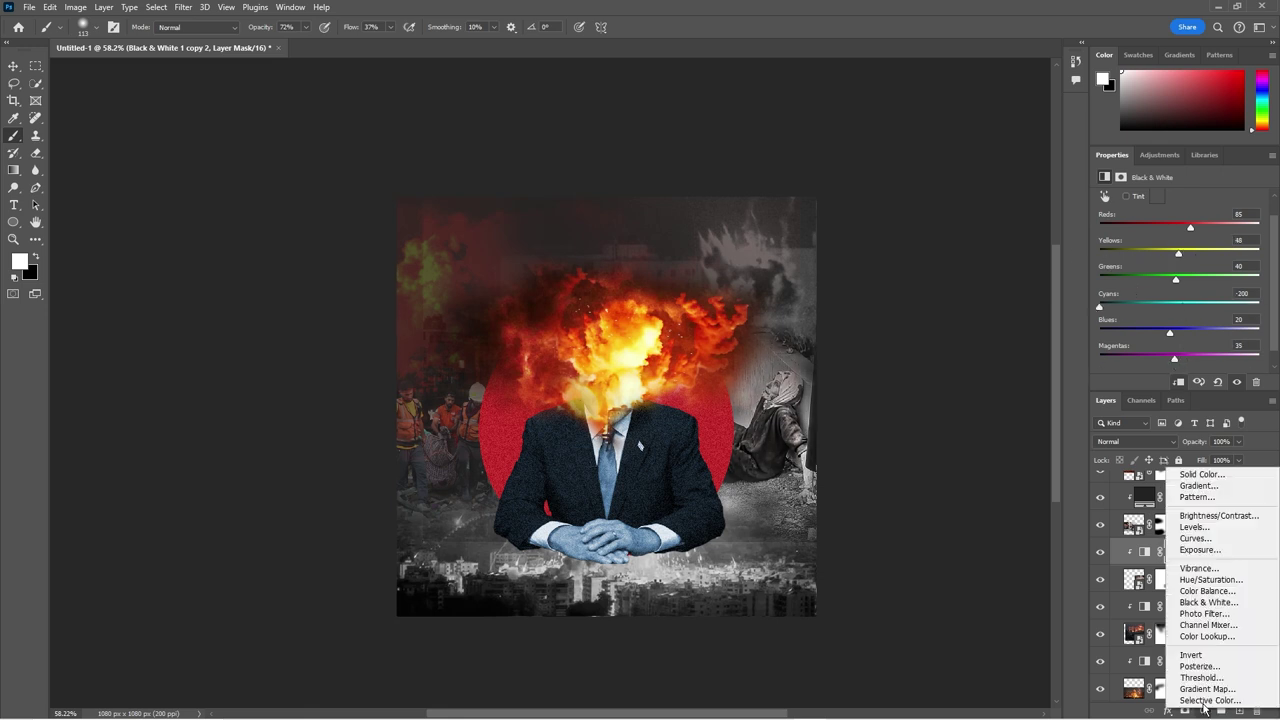
Step: Add a colorized Hue/Saturation layer at Hue 185 and move it to the top of Group 1
left_click(1200, 585)
left_click(1166, 320)
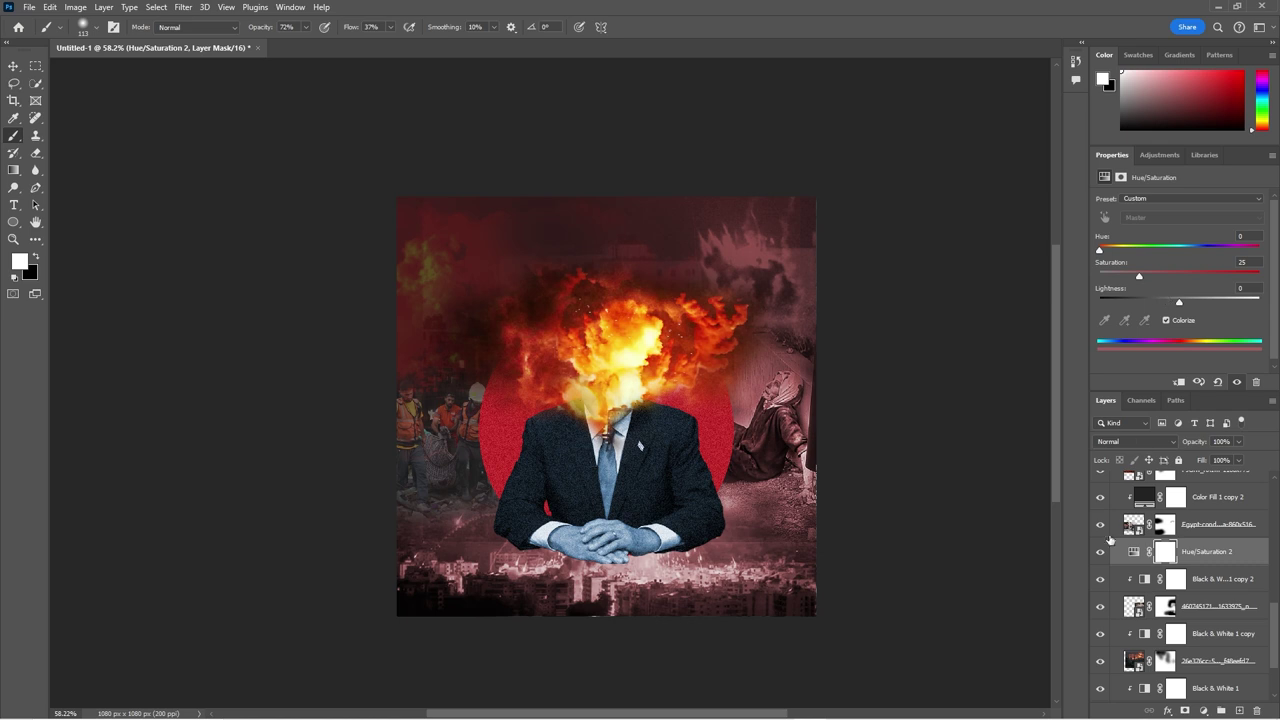
left_click_drag(1118, 250, 1185, 262)
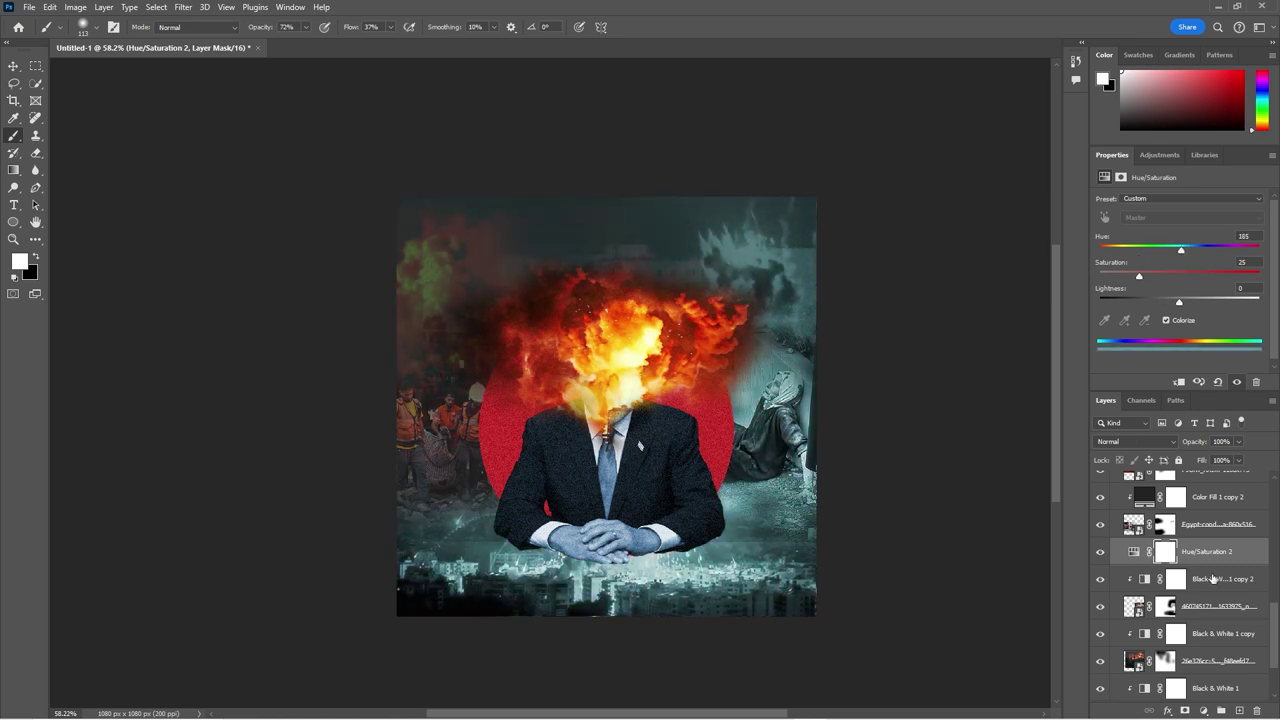
left_click_drag(1205, 551, 1140, 505)
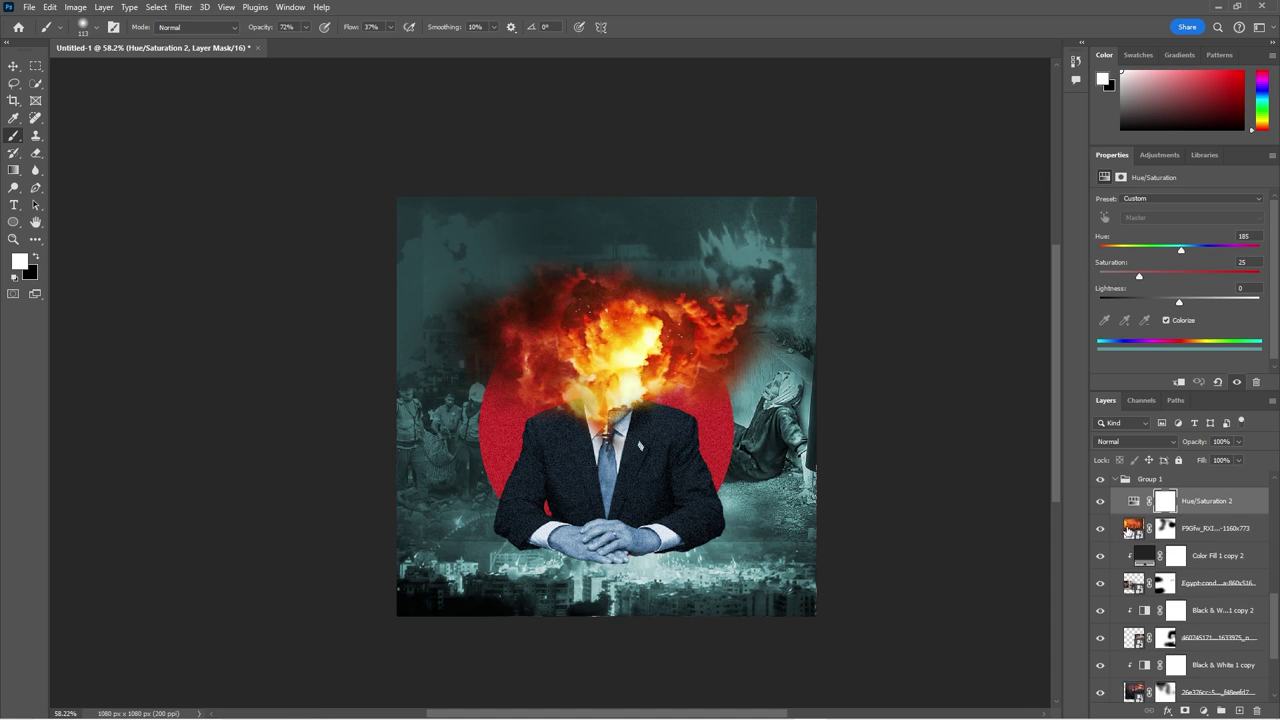
Step: Set the F9Gfw city photo to 52% opacity and move the Egypt photo above it
right_click(1128, 532)
left_click(1165, 528)
left_click(1239, 441)
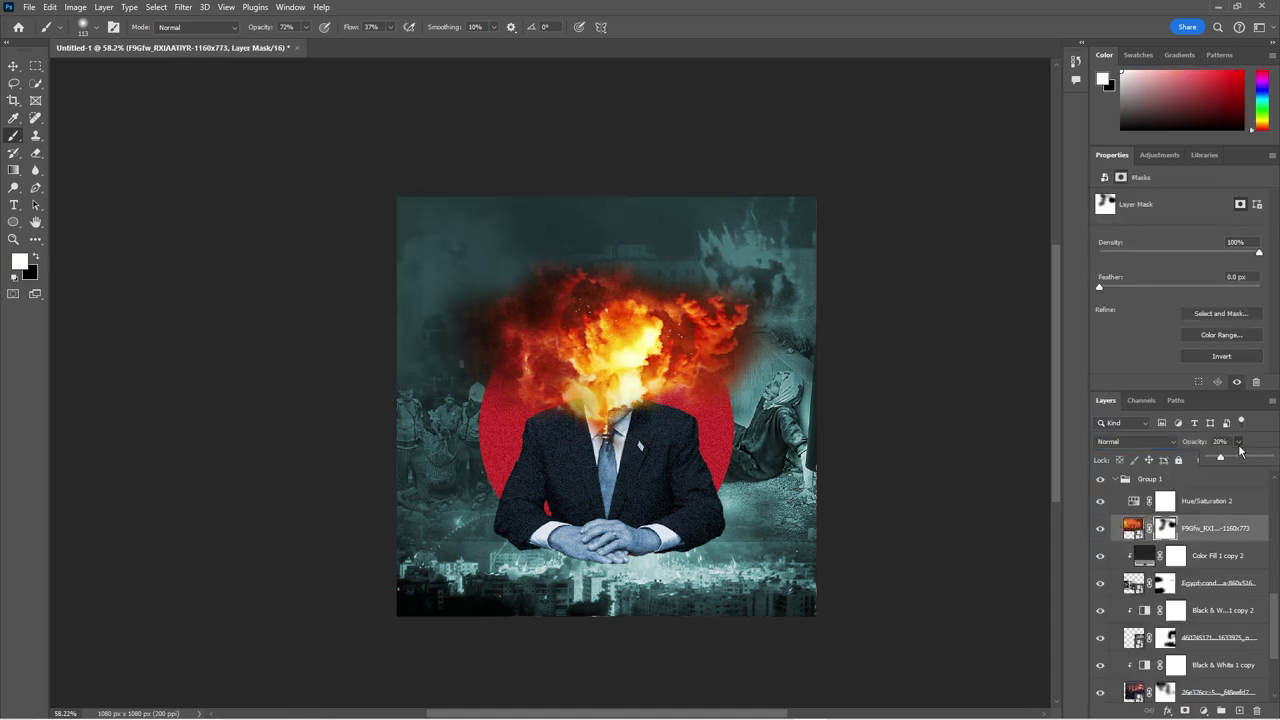
left_click_drag(1239, 451, 1250, 467)
mouse_move(1194, 518)
left_mouse_down()
mouse_move(1200, 590)
mouse_move(1188, 515)
left_mouse_up()
left_click(1186, 555, "shift")
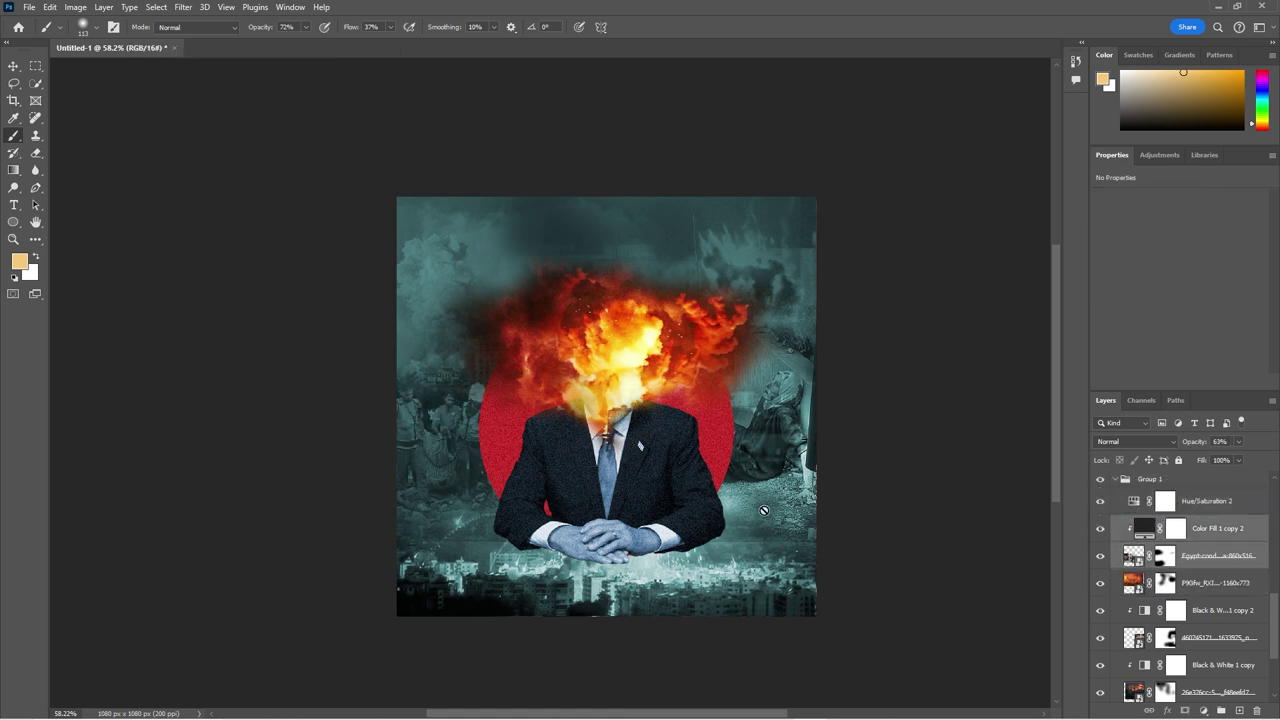
Step: Reposition the F9Gfw city photo and ready a black brush on its layer mask
left_click(1214, 582)
key("ctrl+t")
mouse_move(478, 290)
left_mouse_down()
mouse_move(491, 274)
mouse_move(467, 301)
left_mouse_up()
key("Return")
left_click(1165, 582)
key("b")
key("d")
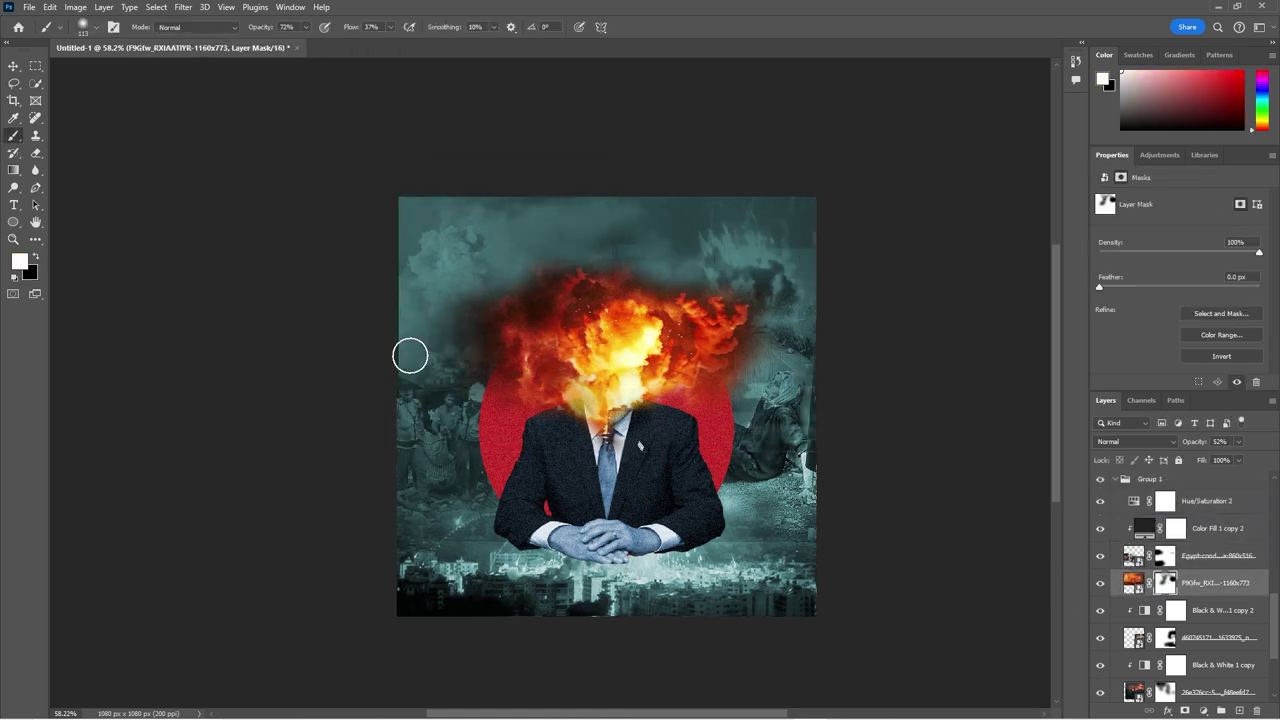
scroll(519, 373, "up", 1)
scroll(1180, 580, "up", 3)
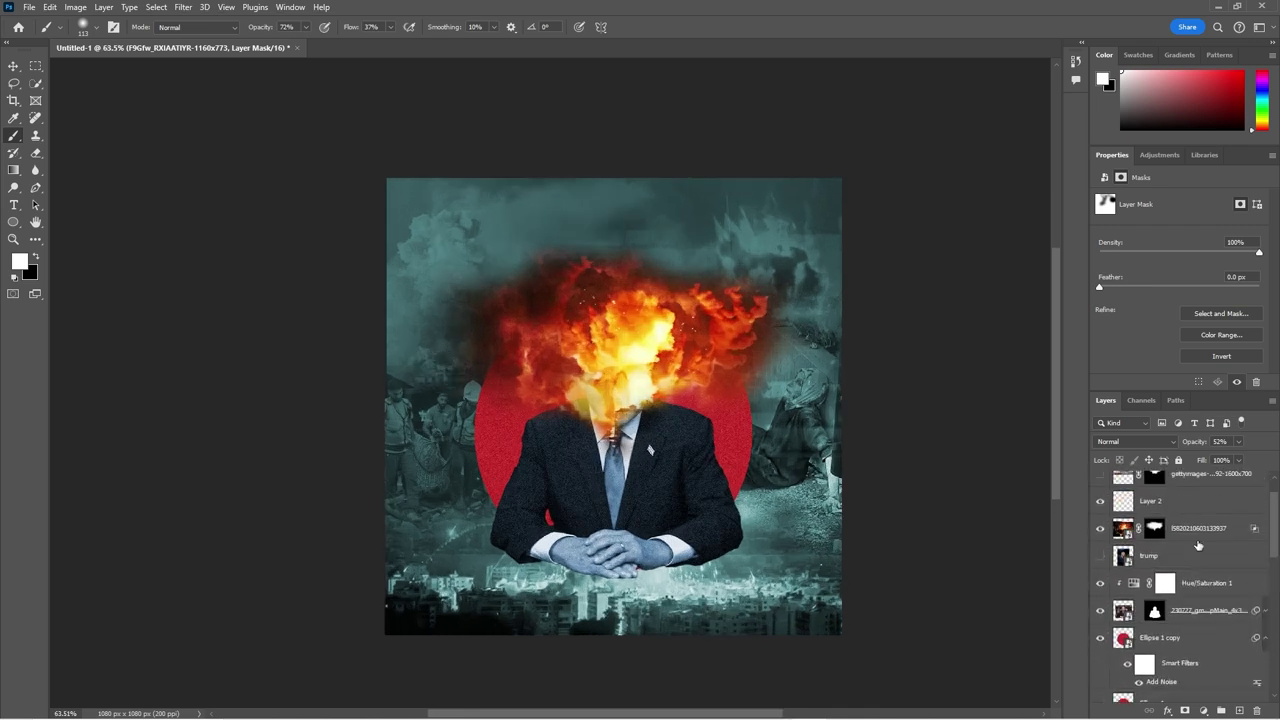
Step: Try Darker Color blending on the explosion layer, then return it to Normal
left_click(1210, 528)
left_click(1130, 441)
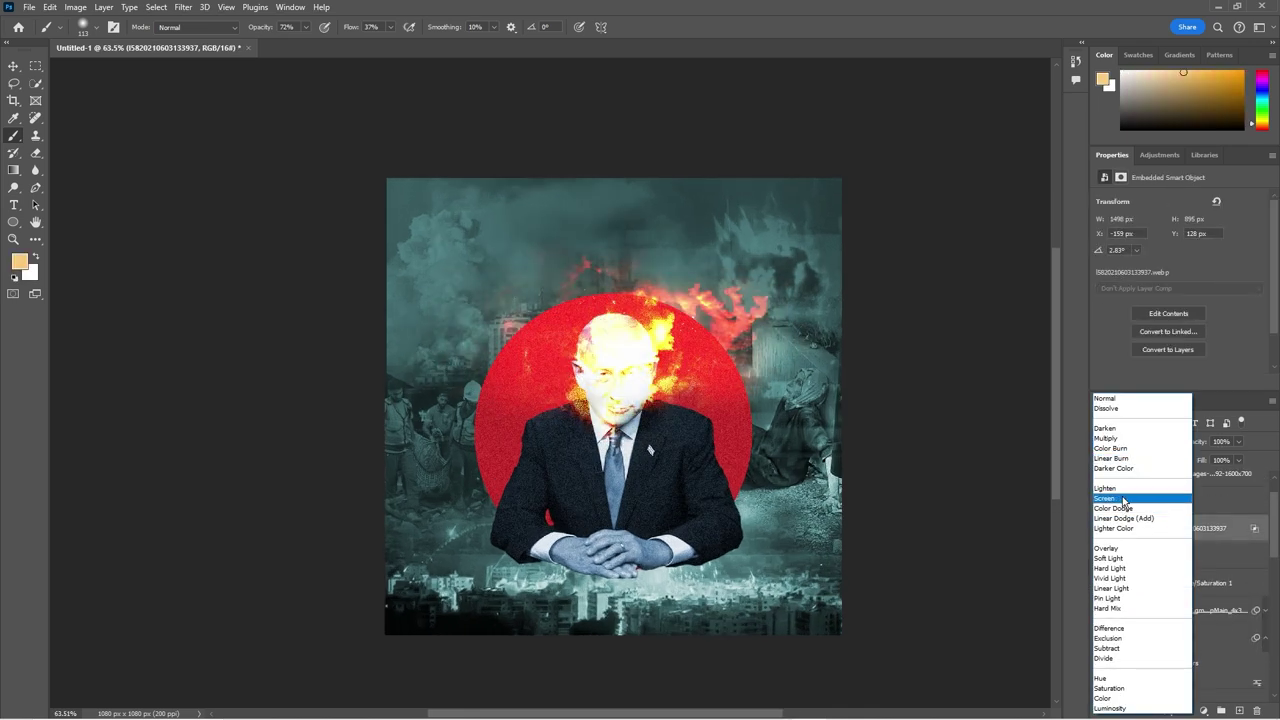
left_click(1116, 468)
left_click(1130, 441)
left_click(1105, 398)
Step: Move the explosion toward the poster's top, layered just above the red circle
left_click(1100, 528)
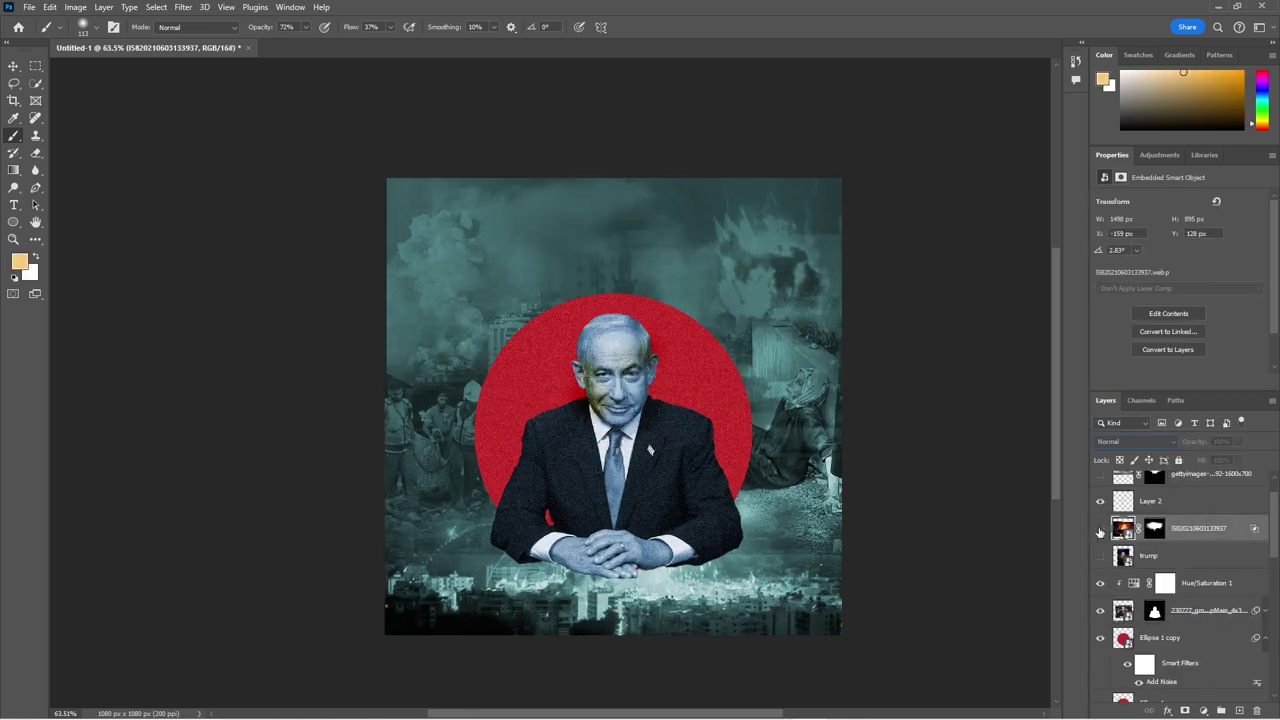
scroll(651, 452, "down", 1)
left_click_drag(1185, 612, 1093, 679)
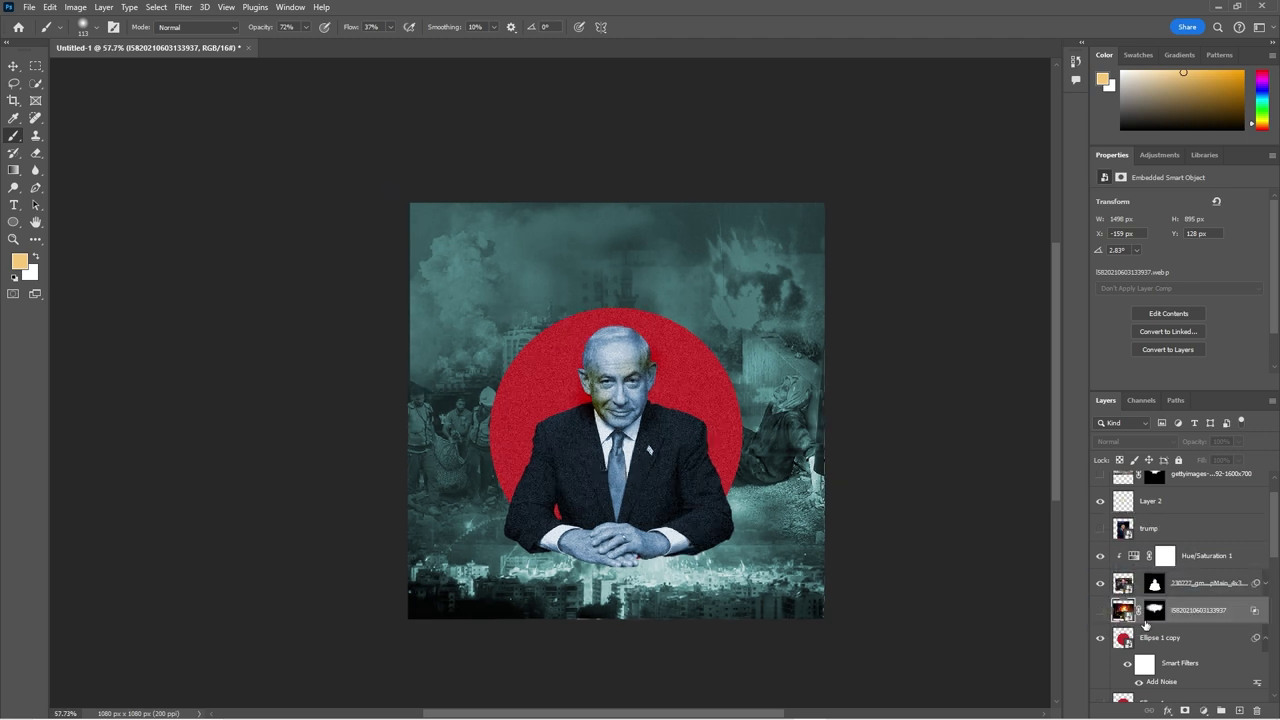
left_click(1100, 676)
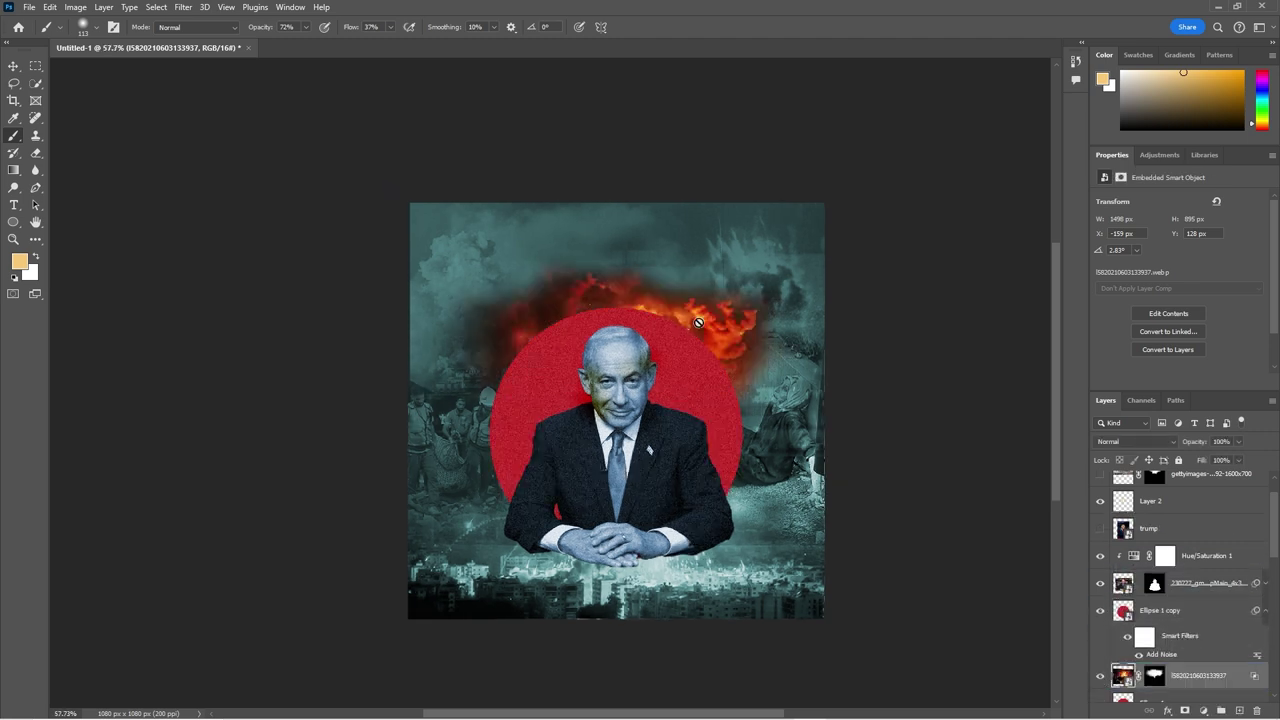
key("v")
mouse_move(692, 378)
left_mouse_down()
mouse_move(720, 278)
mouse_move(641, 271)
mouse_move(641, 285)
left_mouse_up()
key("ctrl+]")
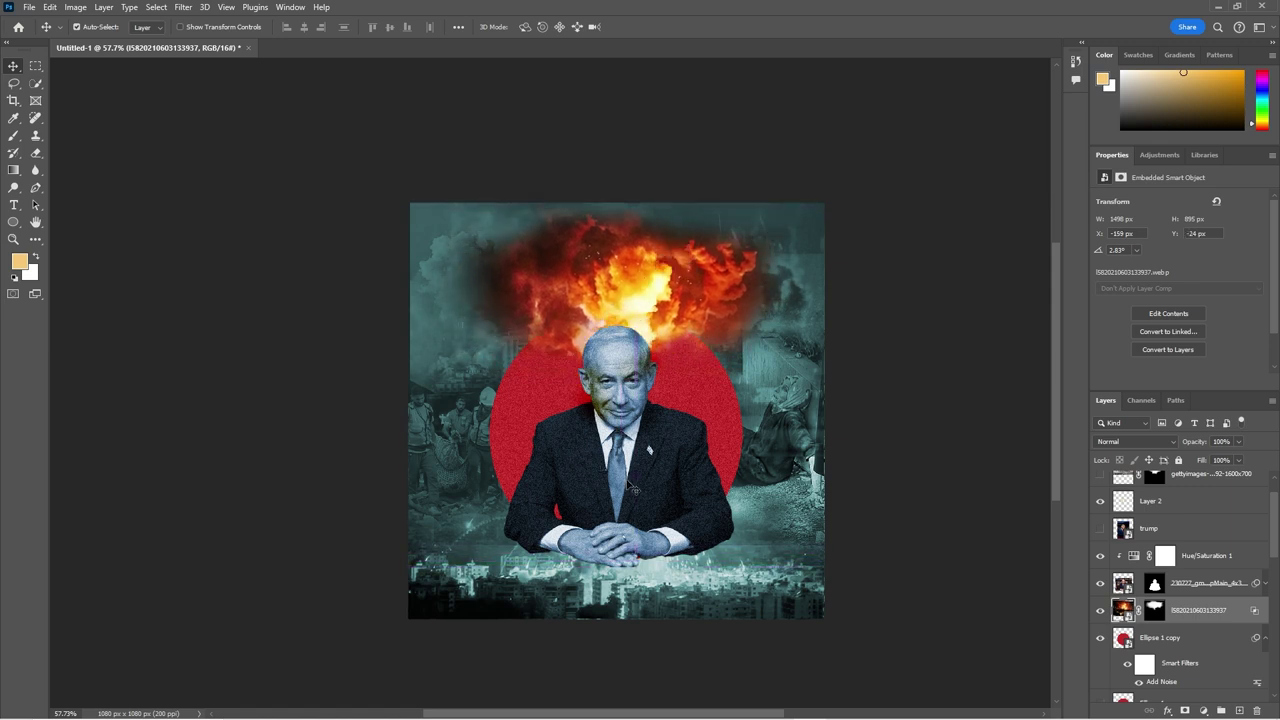
Step: Attempt to transform the suited man's portrait, dismissing the smart filters warning
left_click(655, 465)
key("ctrl+t")
left_click(651, 281)
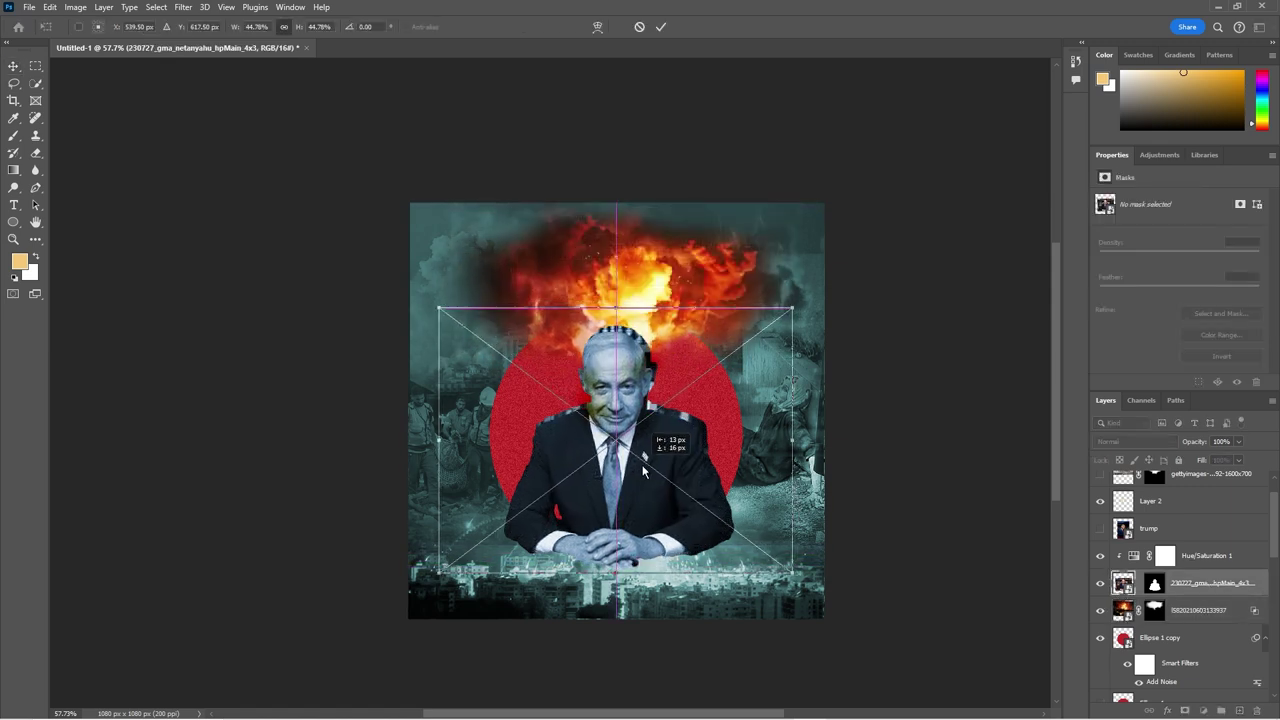
key("Return")
key("b")
left_click(1154, 583)
right_click(1226, 584)
key("Escape")
Step: Apply the portrait's layer mask and shift the portrait slightly down
right_click(1154, 583)
left_click(1150, 609)
key("ctrl+t")
left_click_drag(621, 435, 625, 459)
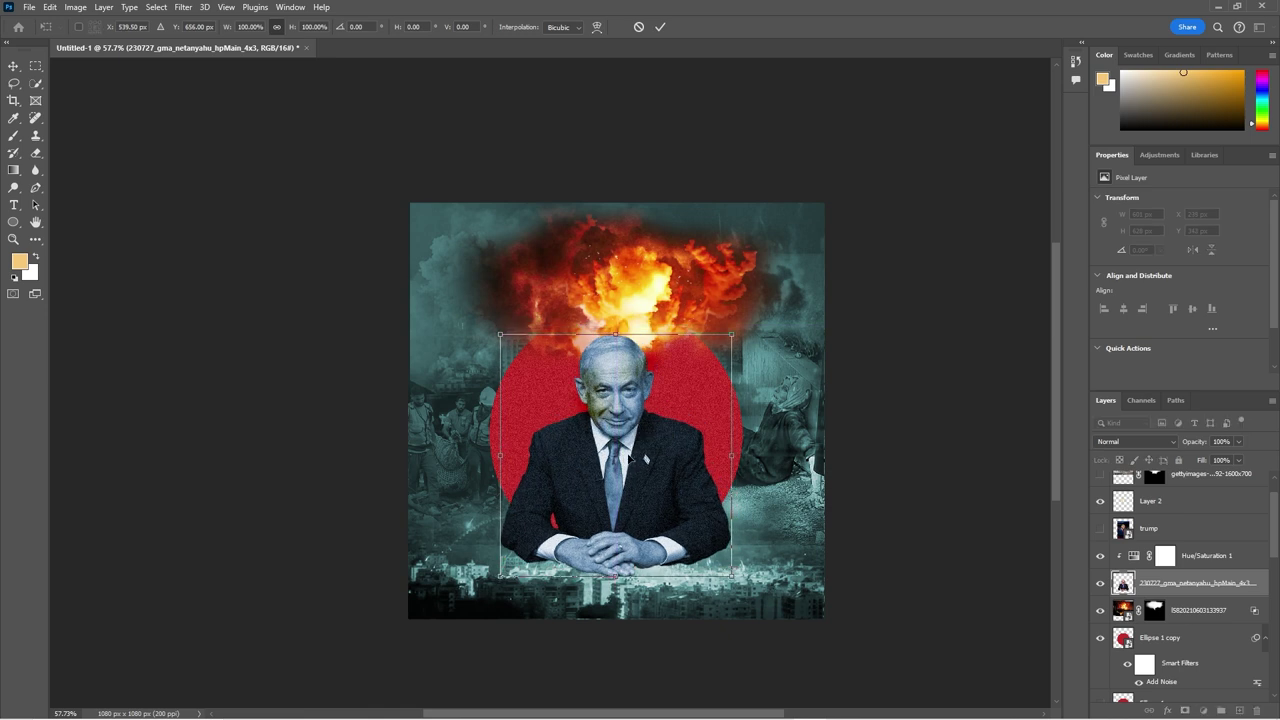
key("Return")
left_click(1180, 637)
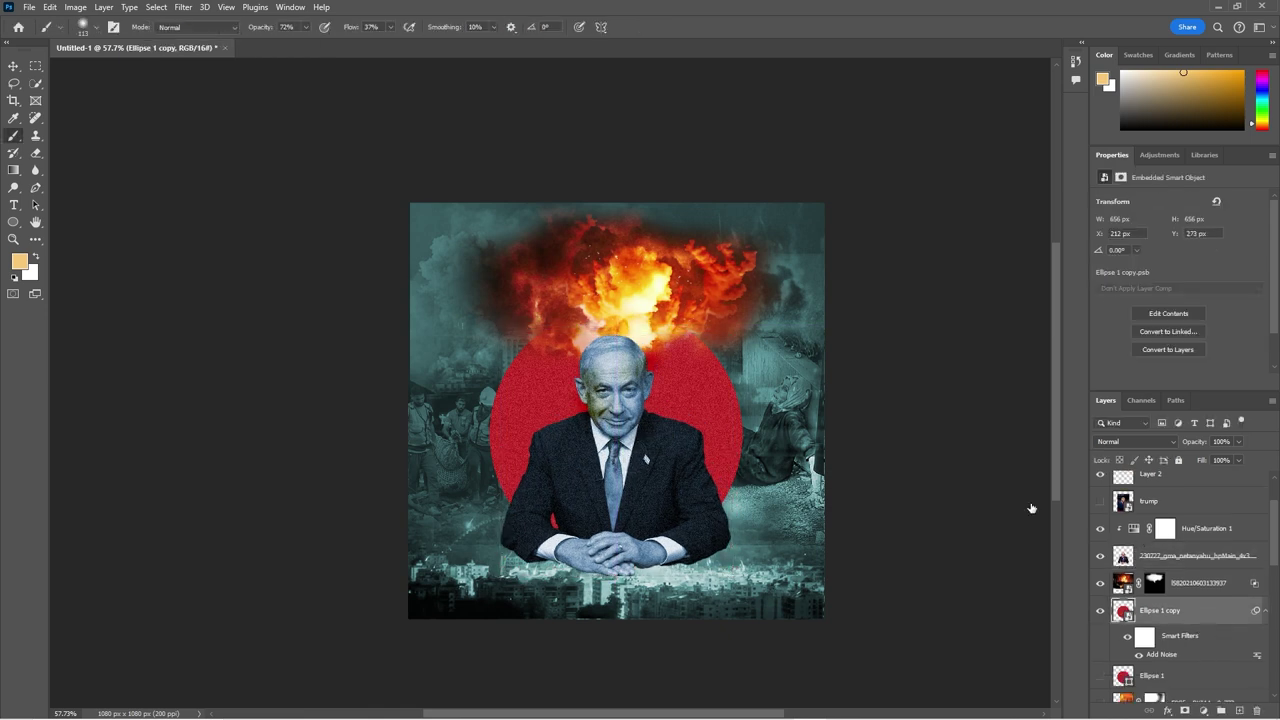
Step: Try a dark red Color Overlay on the red circle, then cancel the style
double_click(1210, 610)
left_click(20, 406)
left_click(282, 273)
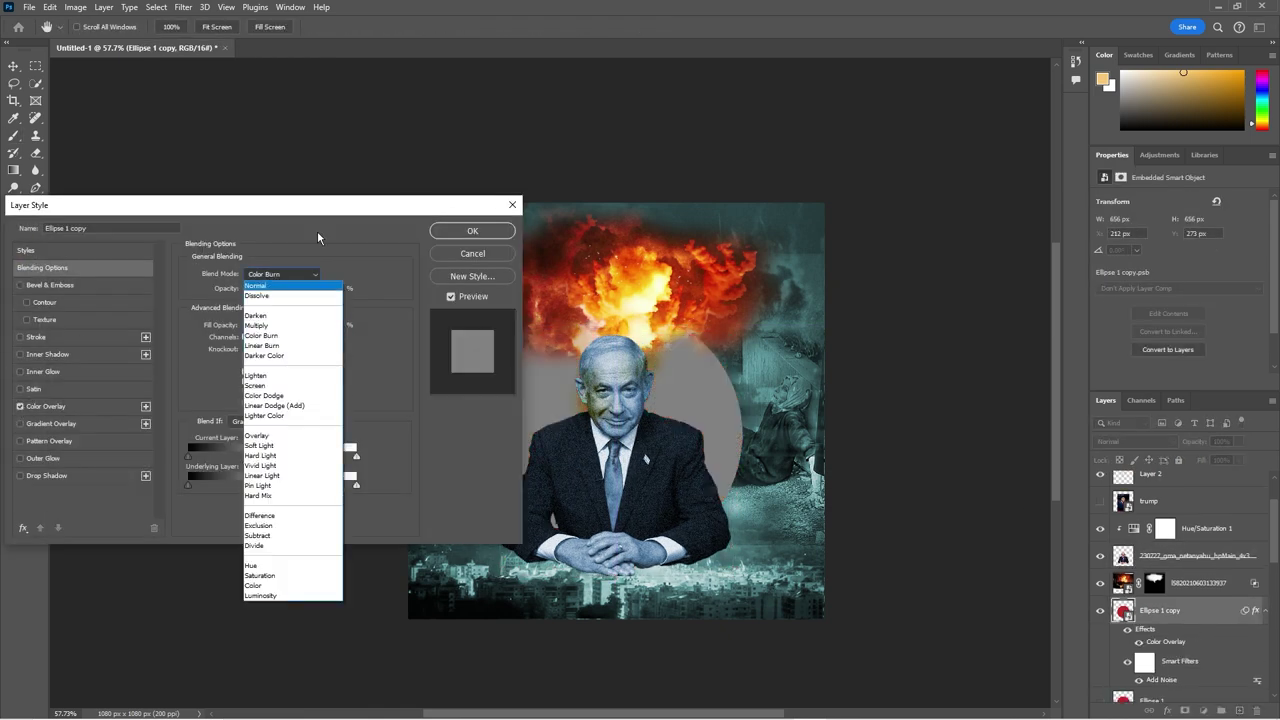
left_click(45, 406)
left_click(322, 275)
mouse_move(871, 329)
left_mouse_down()
mouse_move(841, 390)
mouse_move(850, 319)
left_mouse_up()
left_click(1045, 278)
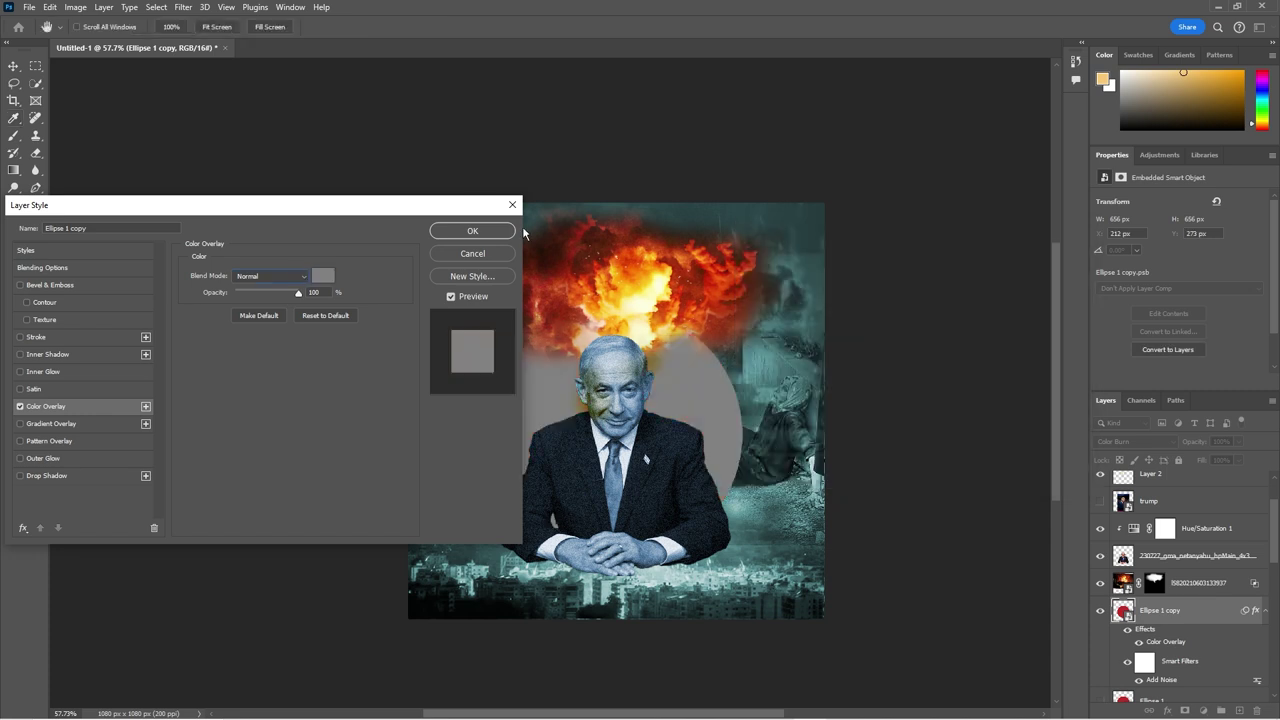
left_click(512, 204)
Step: Move the explosion above Hue/Saturation 1 and lower it behind the man's head
scroll(652, 365, "up", 1)
left_click_drag(1190, 582, 1208, 510)
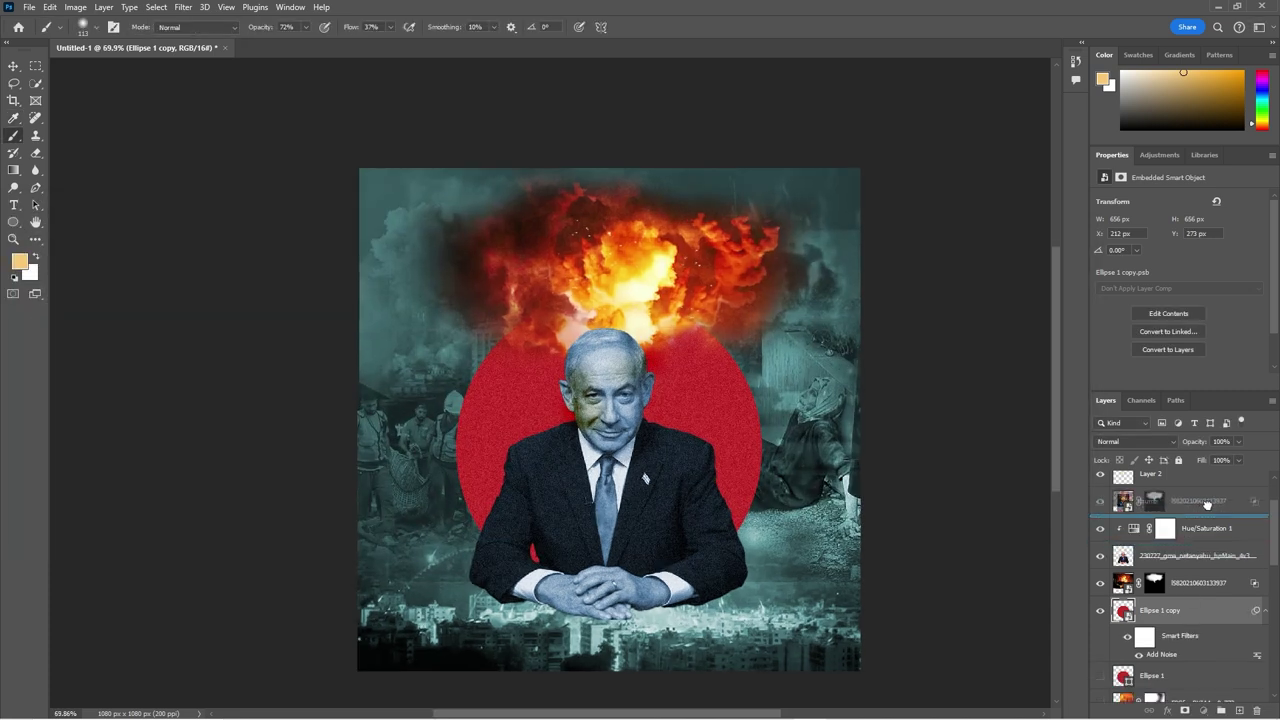
key("v")
left_click_drag(620, 280, 608, 390)
key("ctrl+bracketleft")
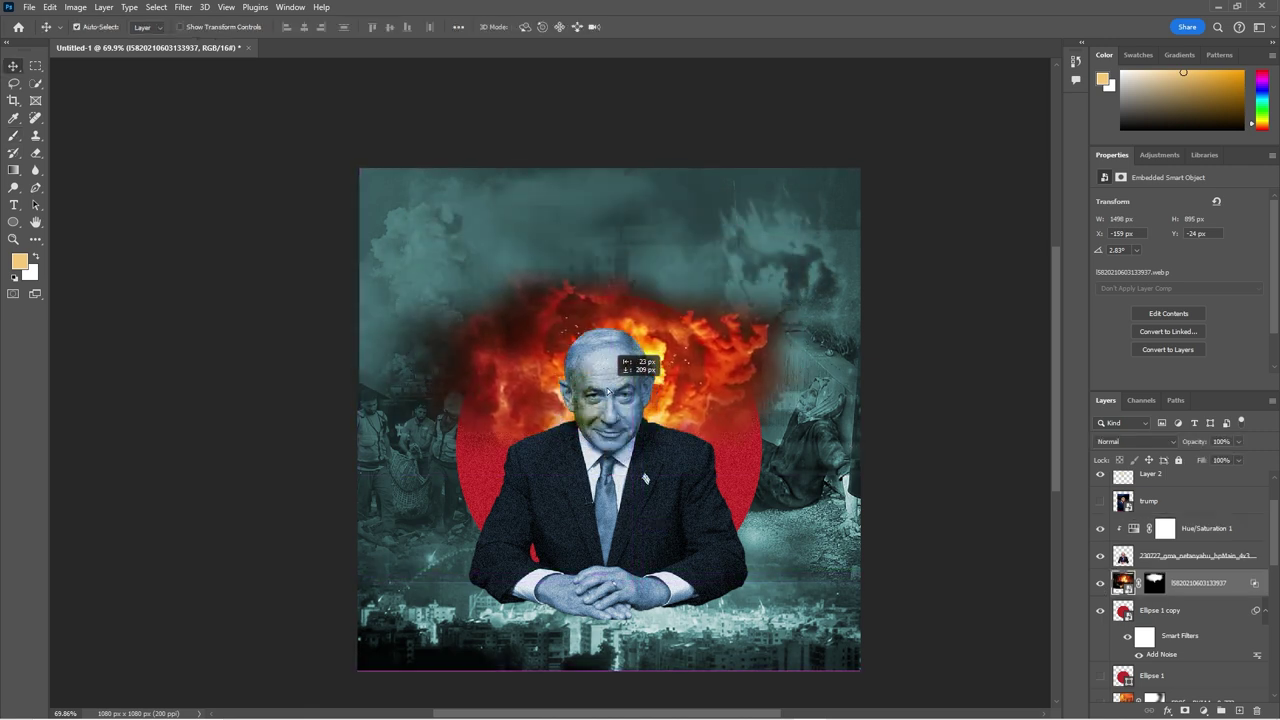
key("ctrl+backslash")
key("b")
key("d")
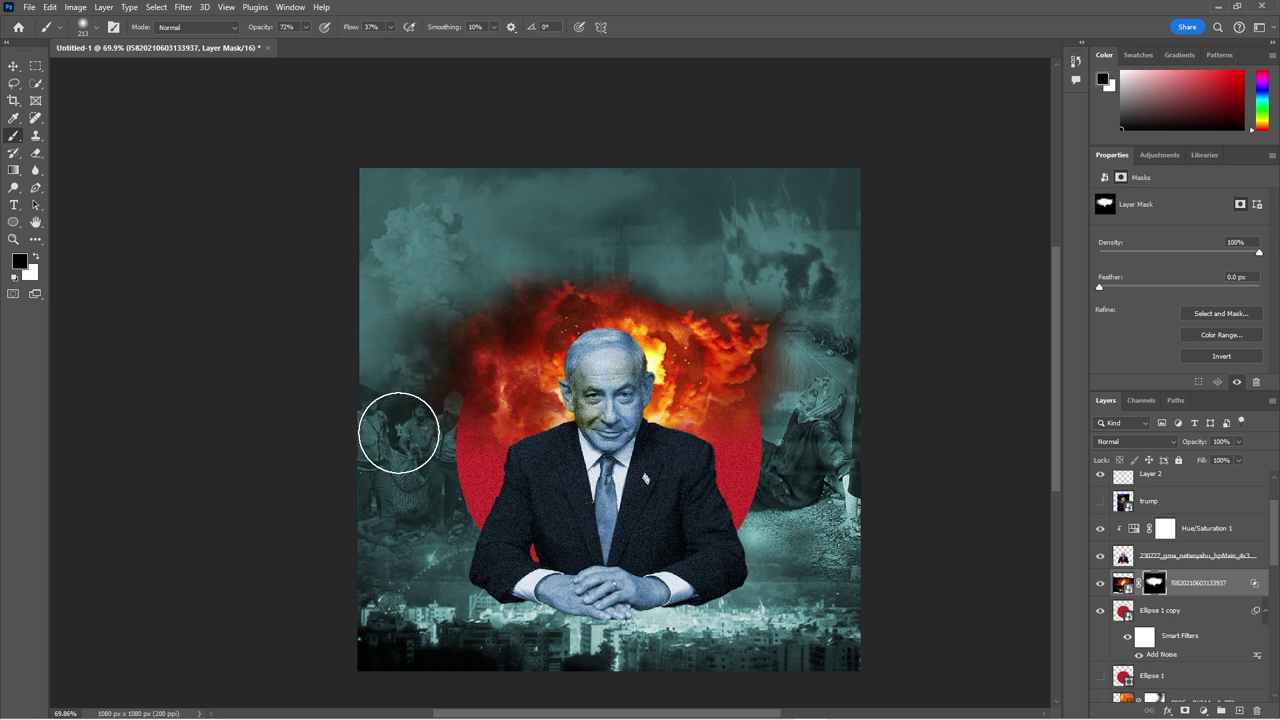
scroll(426, 432, "down", 2)
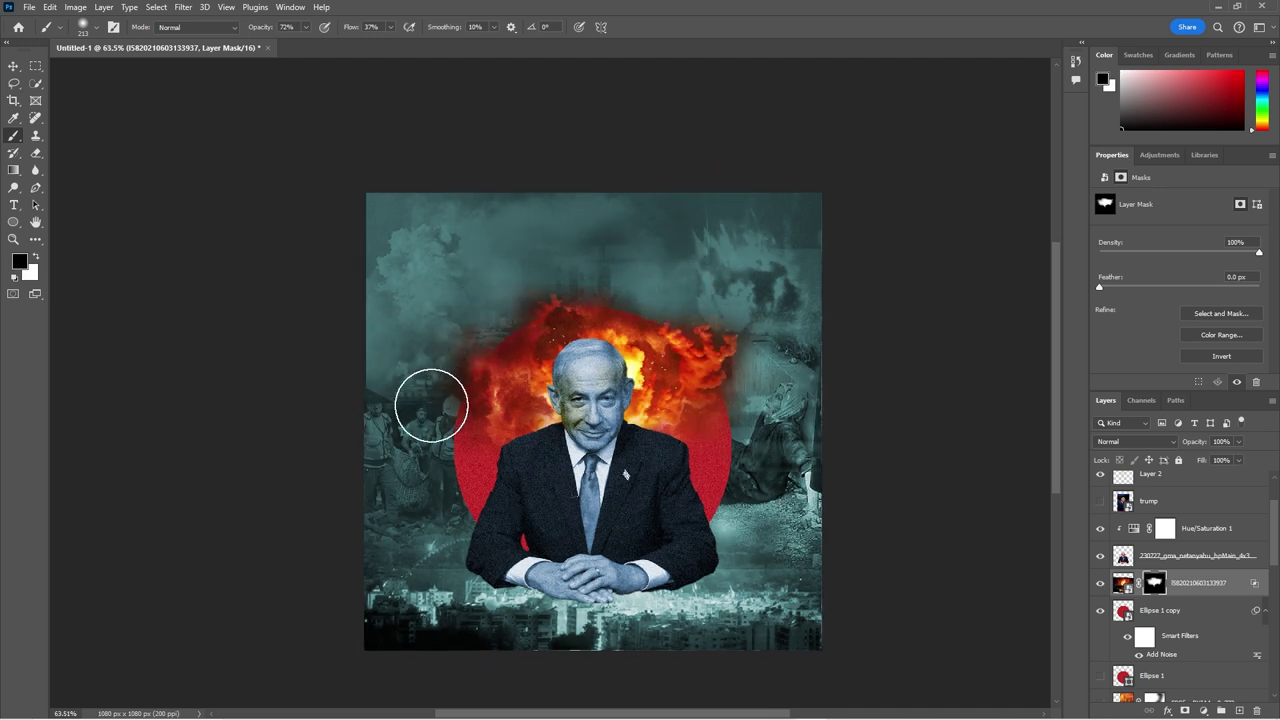
Step: Scale the explosion to about 110%, rotate it slightly, and apply its layer mask
key("ctrl+t")
left_click_drag(920, 445, 960, 452)
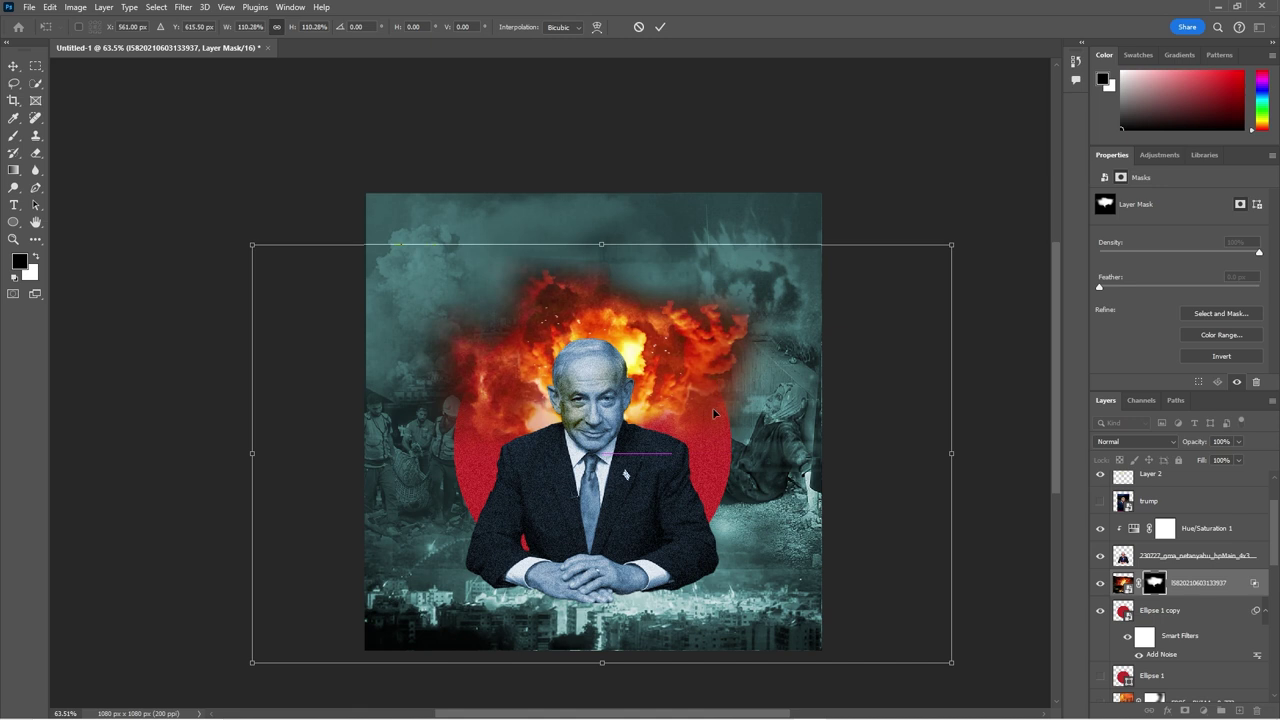
left_click_drag(969, 240, 715, 345)
key("Return")
key("b")
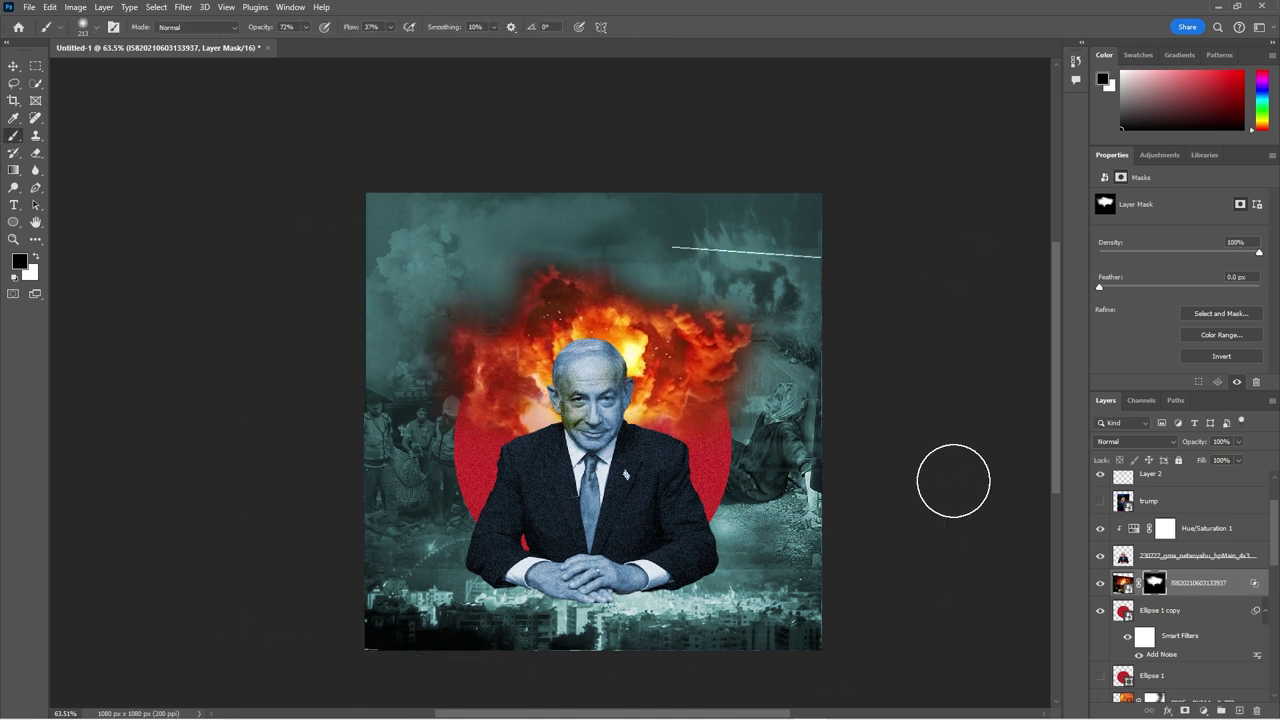
right_click(1185, 588)
left_click(1076, 489)
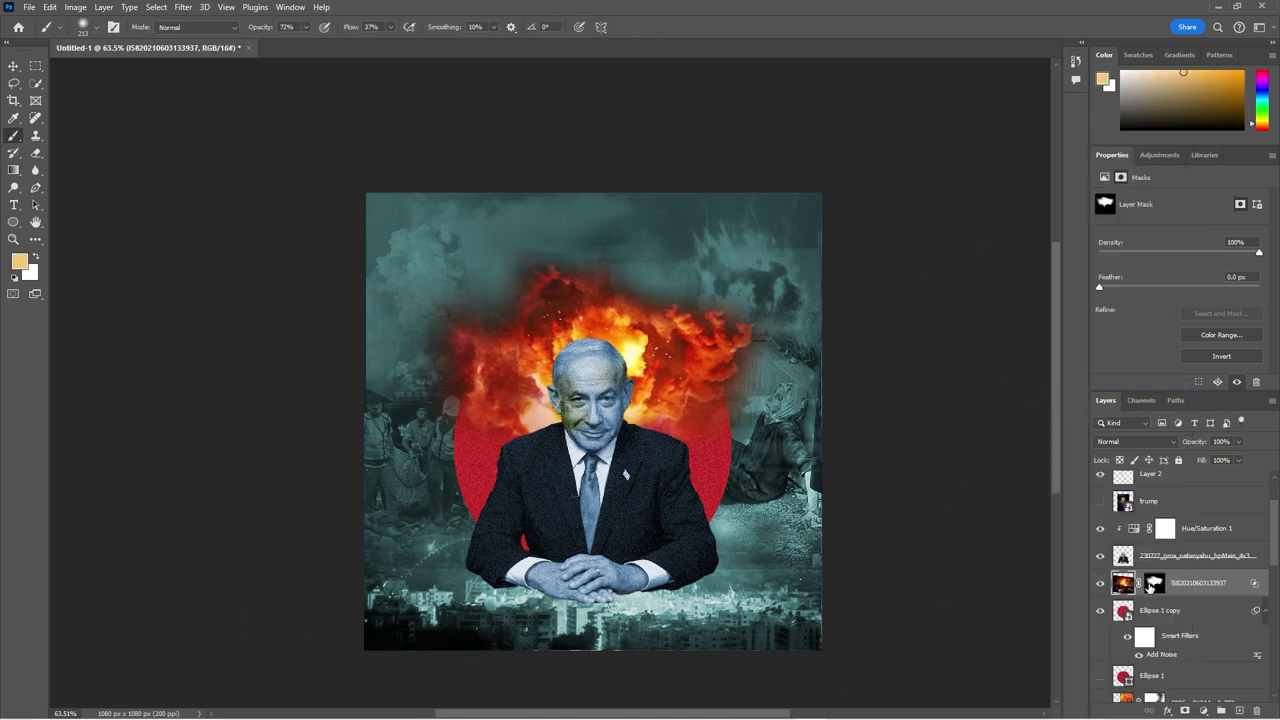
left_click(50, 7)
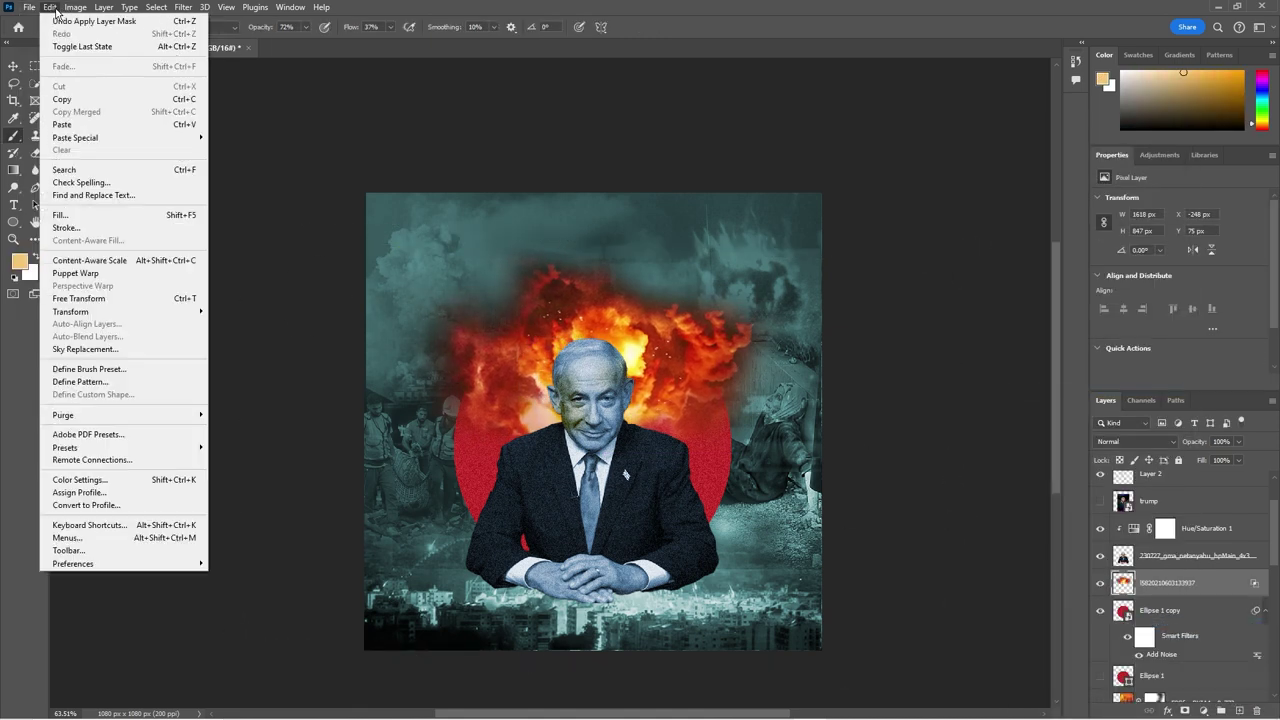
Step: Puppet-warp the fire, pulling its top higher and its sides outward
left_click(80, 205)
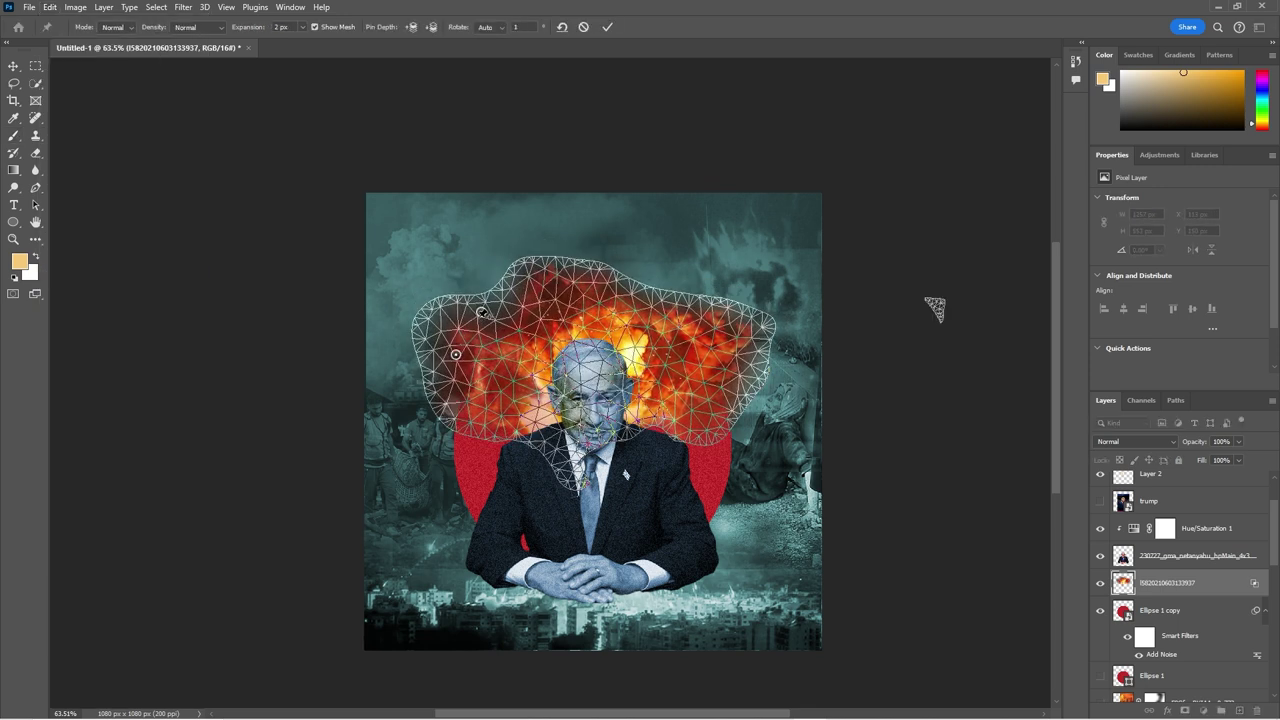
left_click_drag(481, 311, 461, 268)
mouse_move(683, 307)
left_mouse_down()
mouse_move(687, 282)
mouse_move(633, 269)
left_mouse_up()
left_click(633, 287)
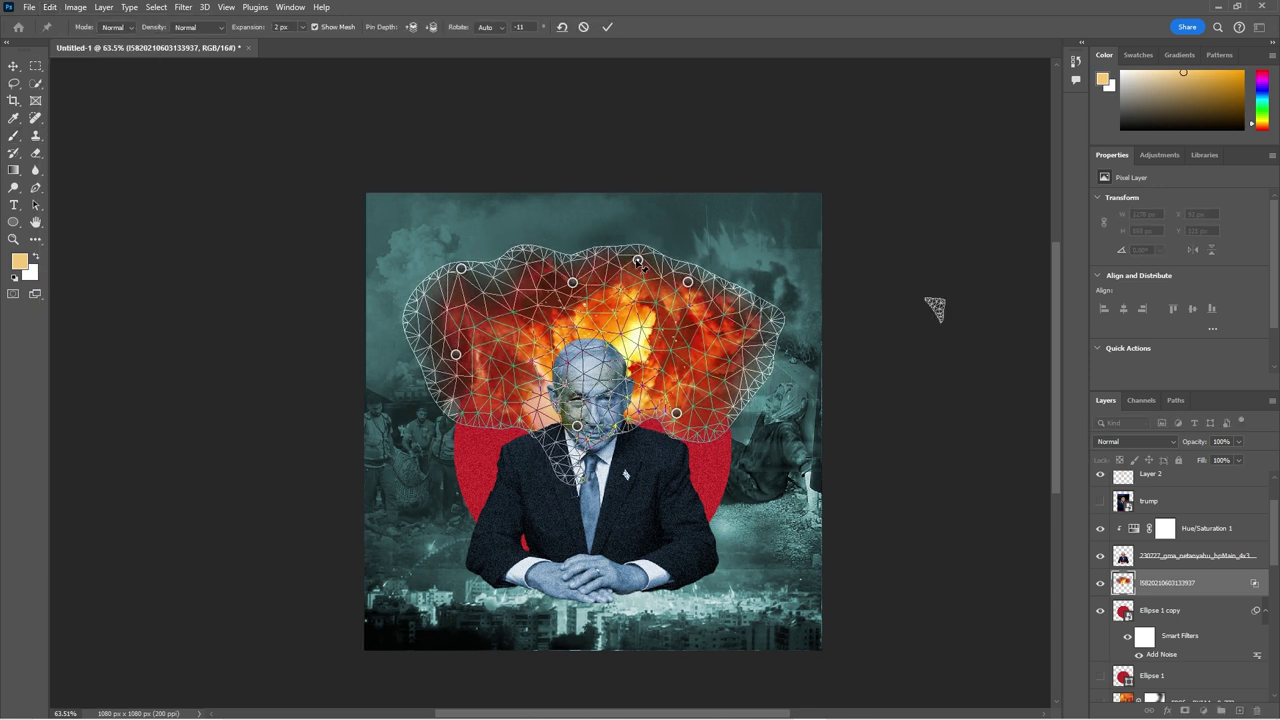
left_click_drag(488, 411, 481, 382)
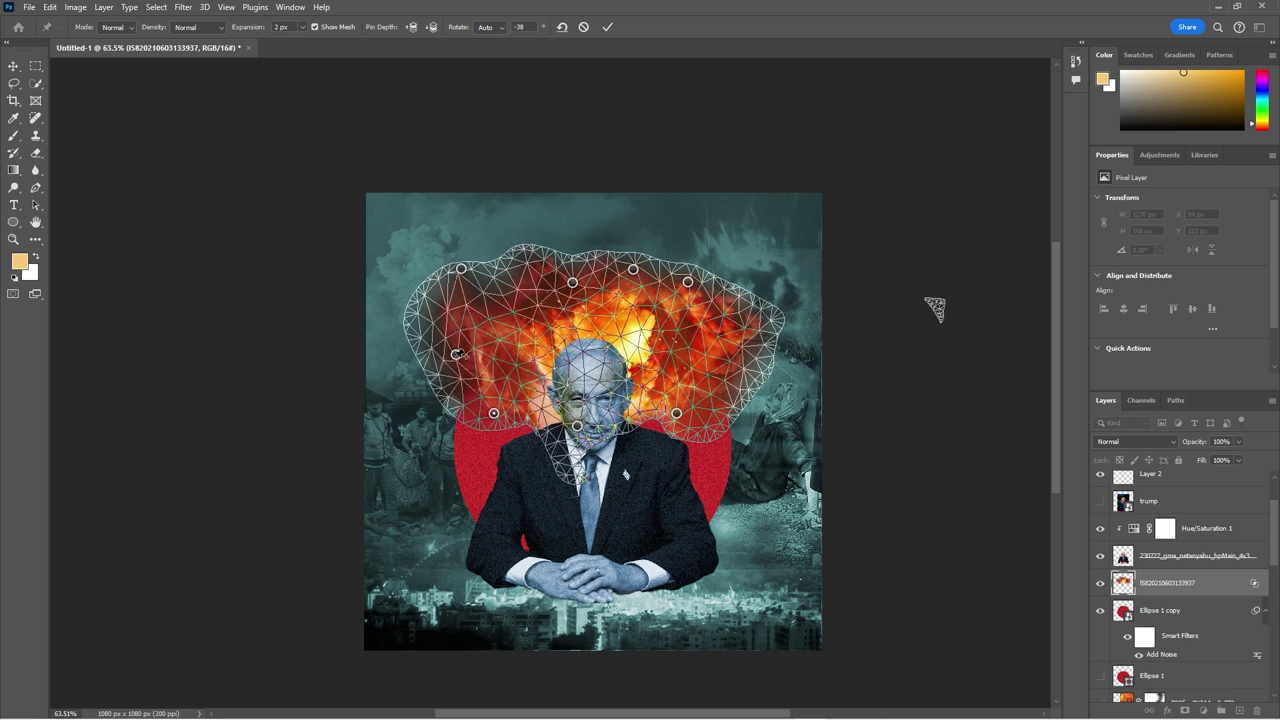
key("Return")
key("b")
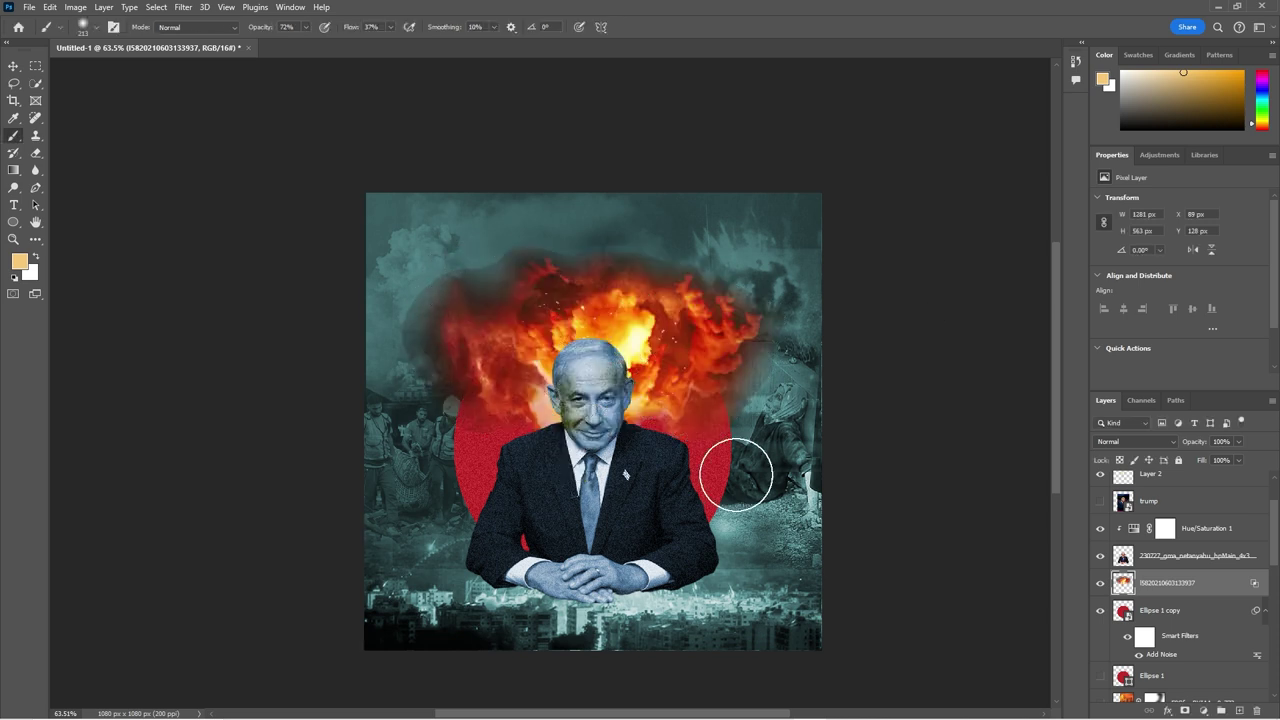
Step: Mask away the fire's upper-left edge with the KYLE Ultimate Inking Thick 'n Thin brush
scroll(652, 464, "up", 1)
left_click(1184, 710)
right_click(531, 300)
left_click(557, 461)
scroll(610, 450, "down", 2)
left_click(613, 440)
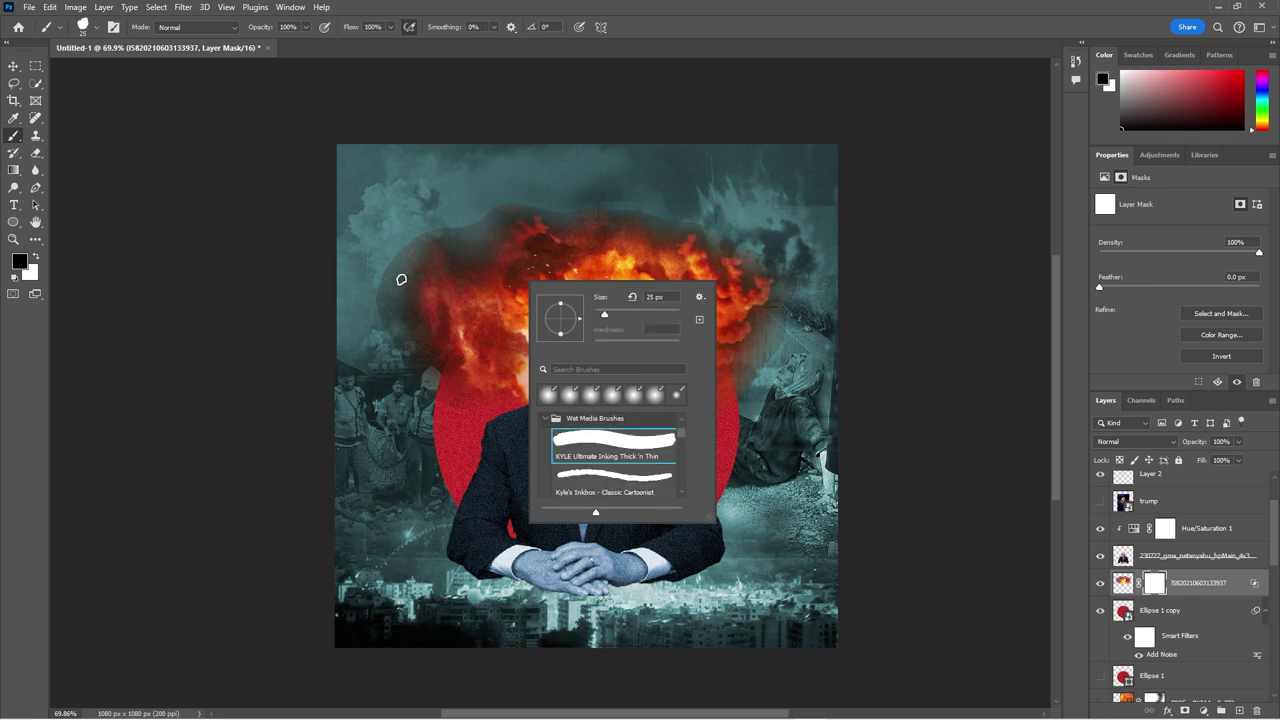
key("Return")
mouse_move(371, 296)
left_mouse_down()
mouse_move(394, 300)
mouse_move(394, 380)
mouse_move(480, 223)
mouse_move(559, 193)
left_mouse_up()
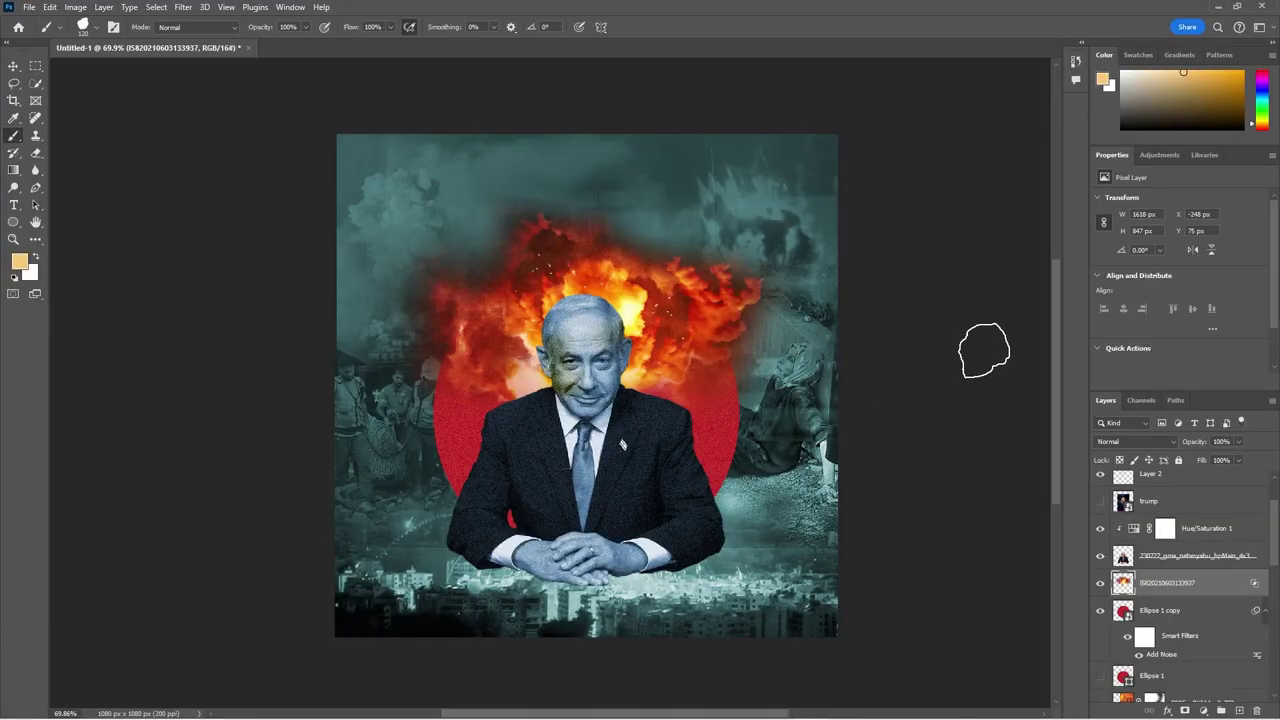
left_click(1114, 441)
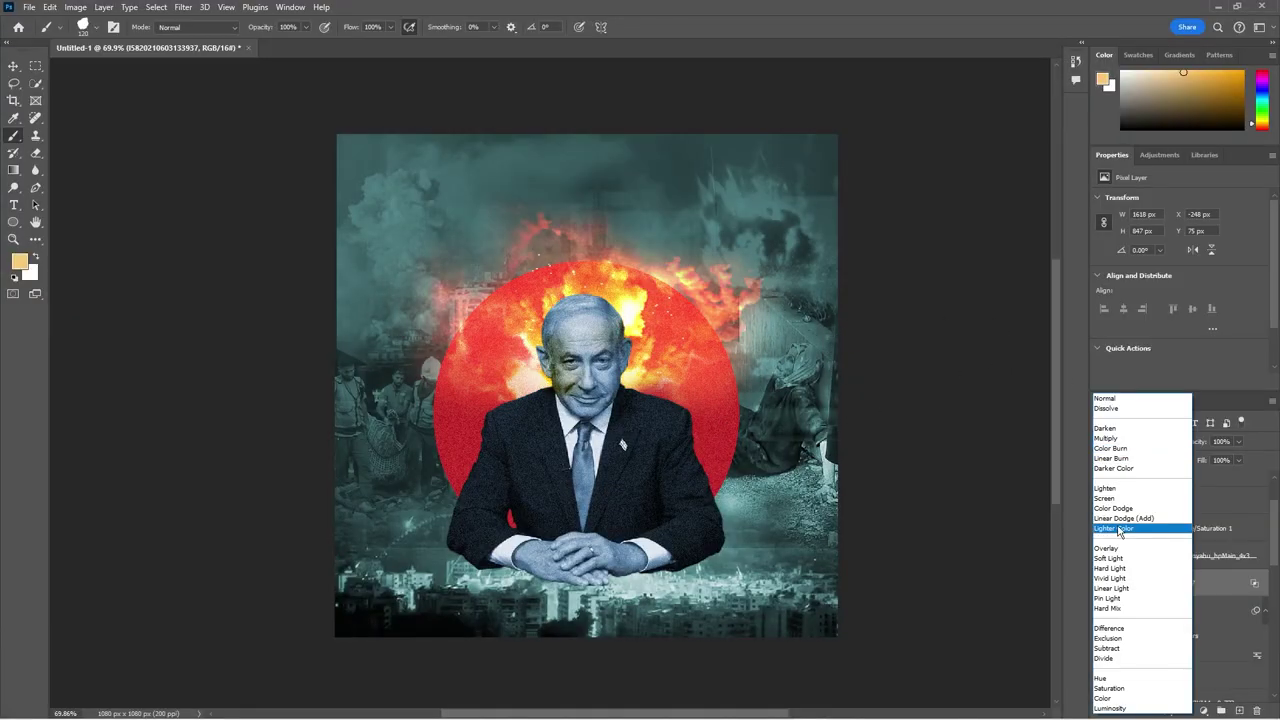
left_click(1228, 587)
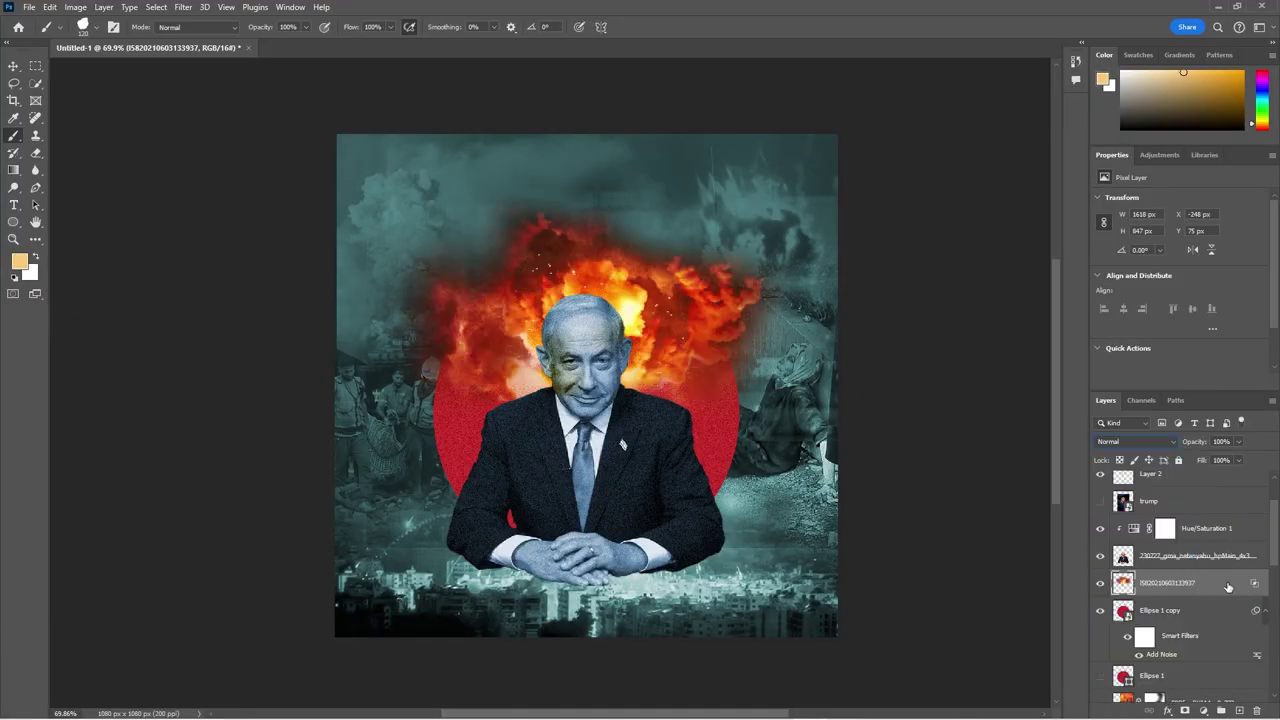
Step: Split the fire's Blend If black slider to 96 so its darkest tones drop out
double_click(1192, 594)
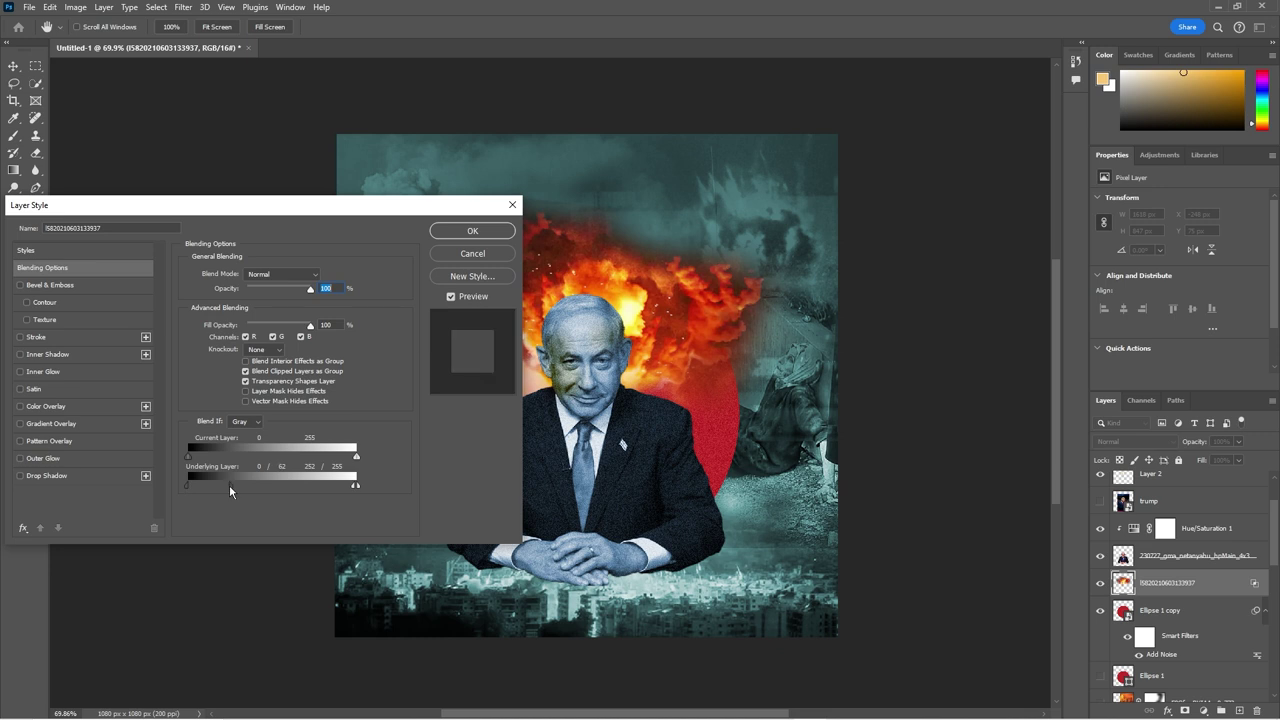
key("alt")
left_click_drag(190, 457, 251, 457)
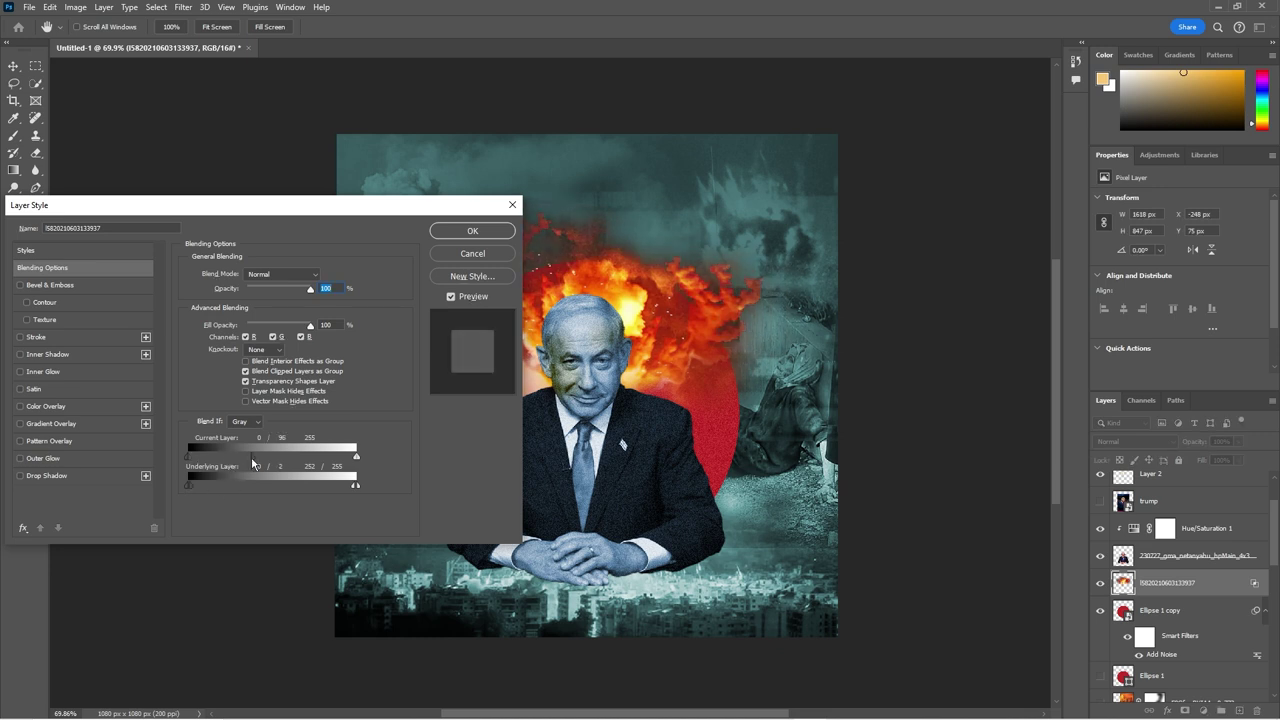
key("Return")
key("b")
key("ctrl+0")
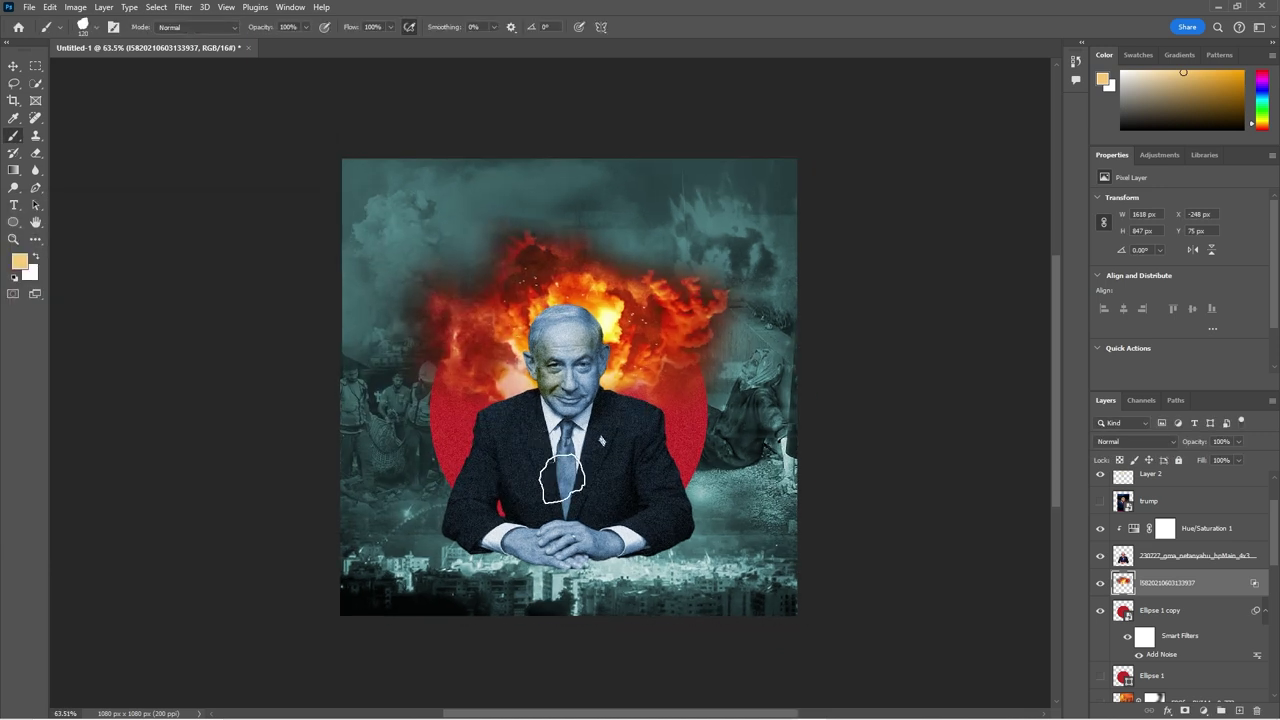
Step: Retint Hue/Saturation 2 to a blue-grey Hue 195, Saturation 18
key("v")
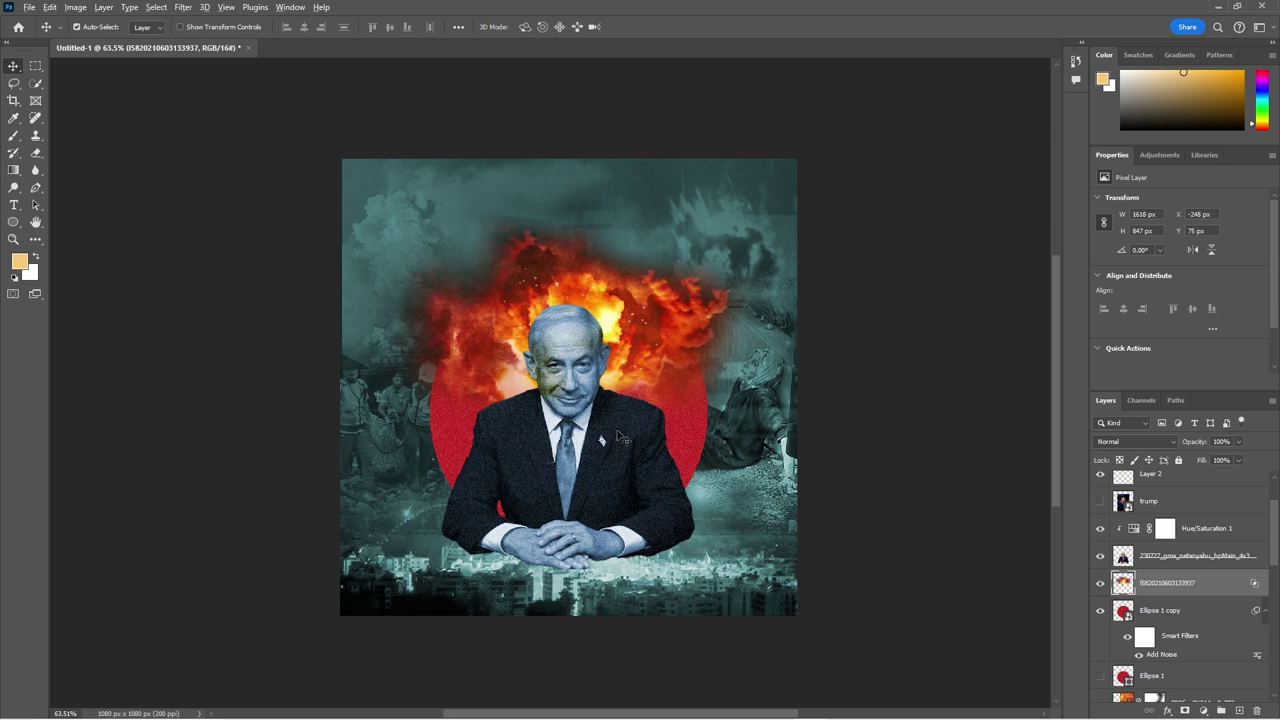
scroll(1180, 580, "down", 5)
left_click(1207, 528)
mouse_move(1140, 276)
left_mouse_down()
mouse_move(1075, 274)
mouse_move(1127, 279)
mouse_move(1189, 253)
left_mouse_up()
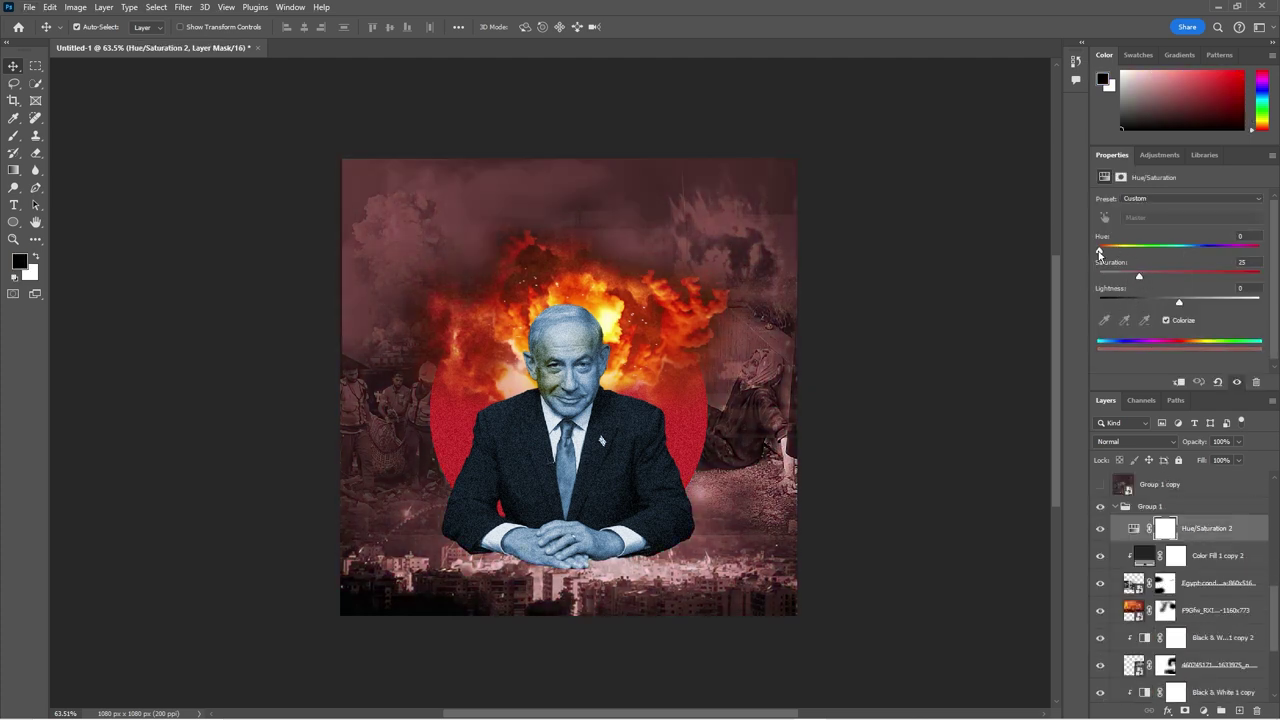
left_click_drag(1189, 253, 1185, 302)
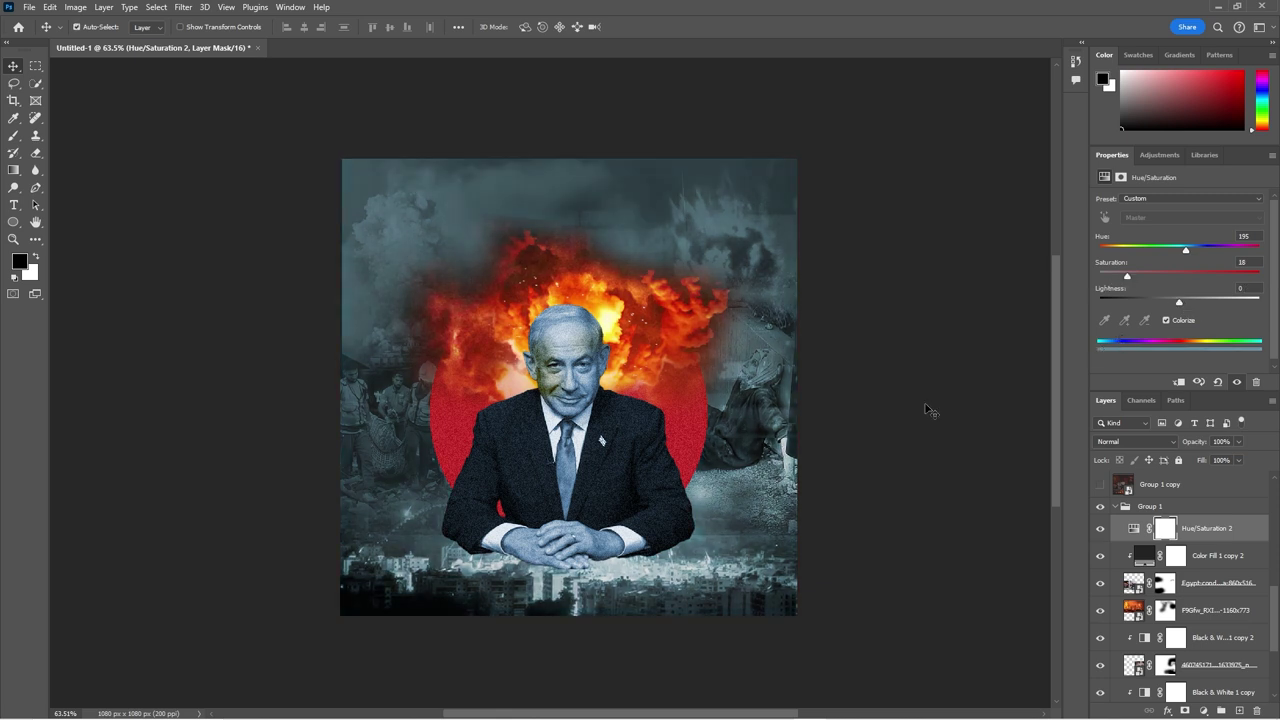
Step: Stretch the fire slightly taller and narrower, nudging it down a little
left_click_drag(921, 356, 913, 356)
left_click_drag(650, 392, 660, 410)
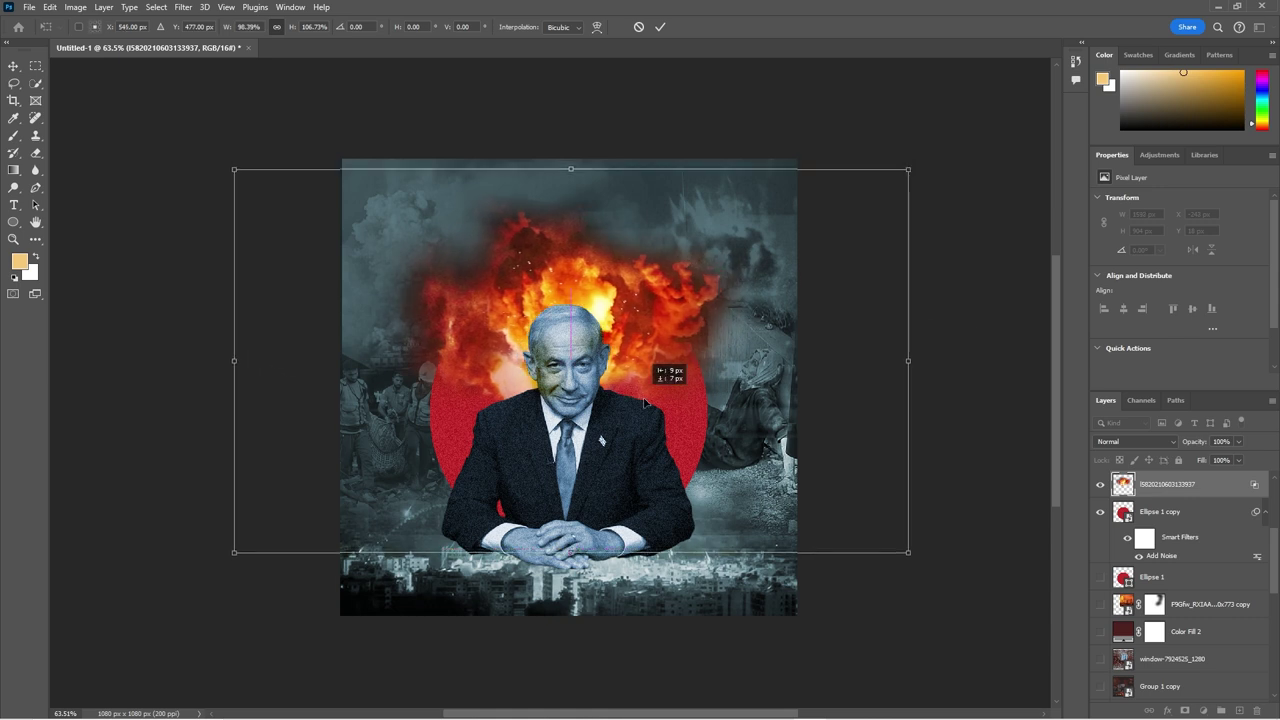
key("Return")
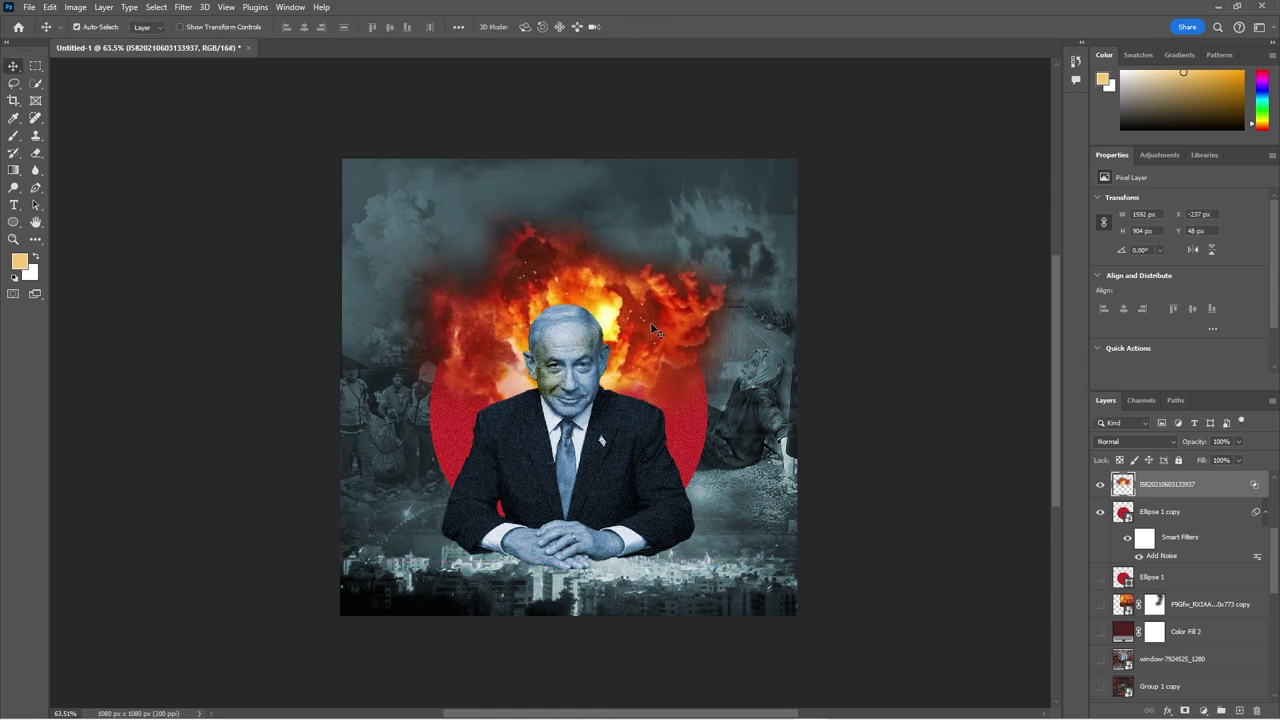
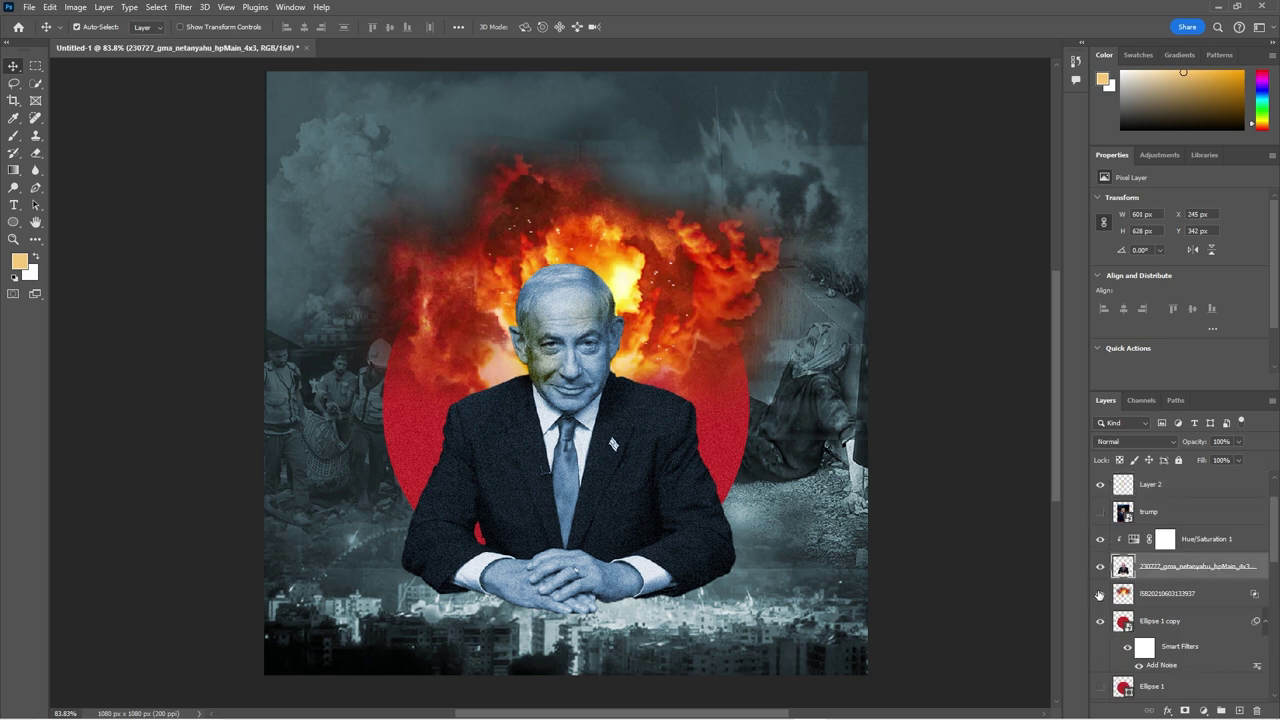
Step: Drag Layer 2 beneath the portrait layer in the layer stack
scroll(1100, 610, "up", 2)
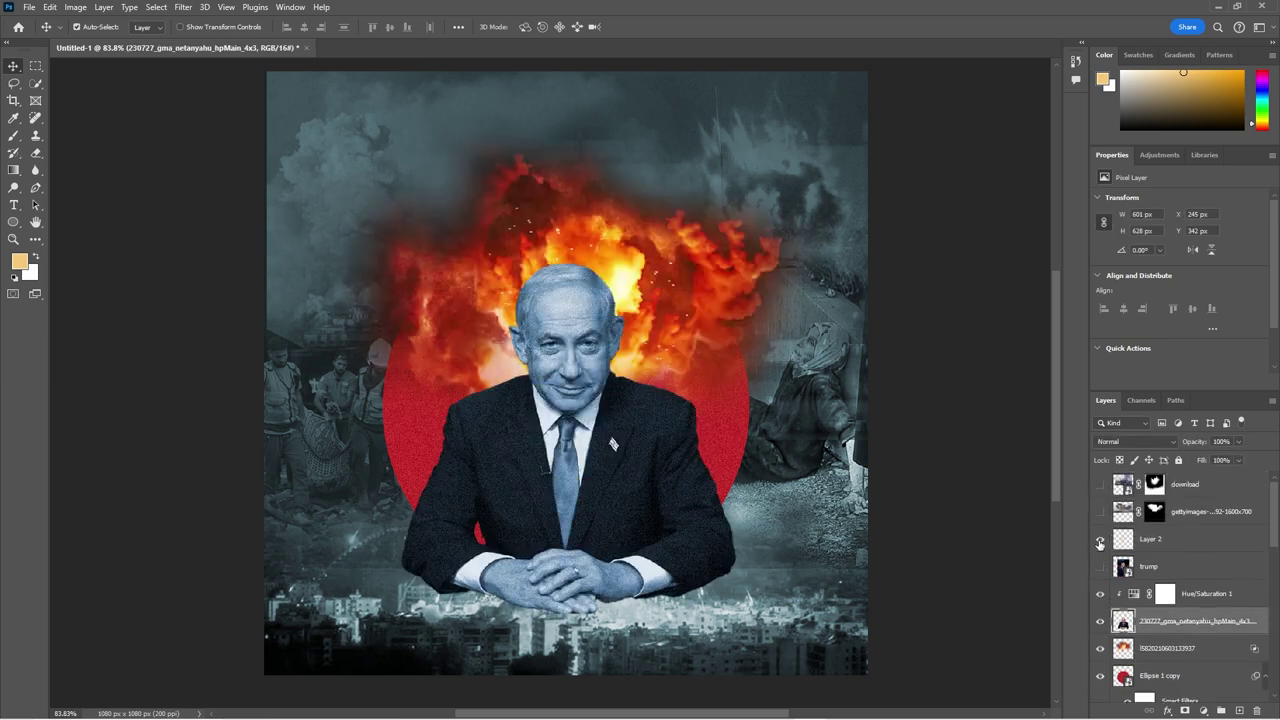
left_click_drag(1150, 540, 1150, 634)
left_click_drag(490, 392, 456, 408)
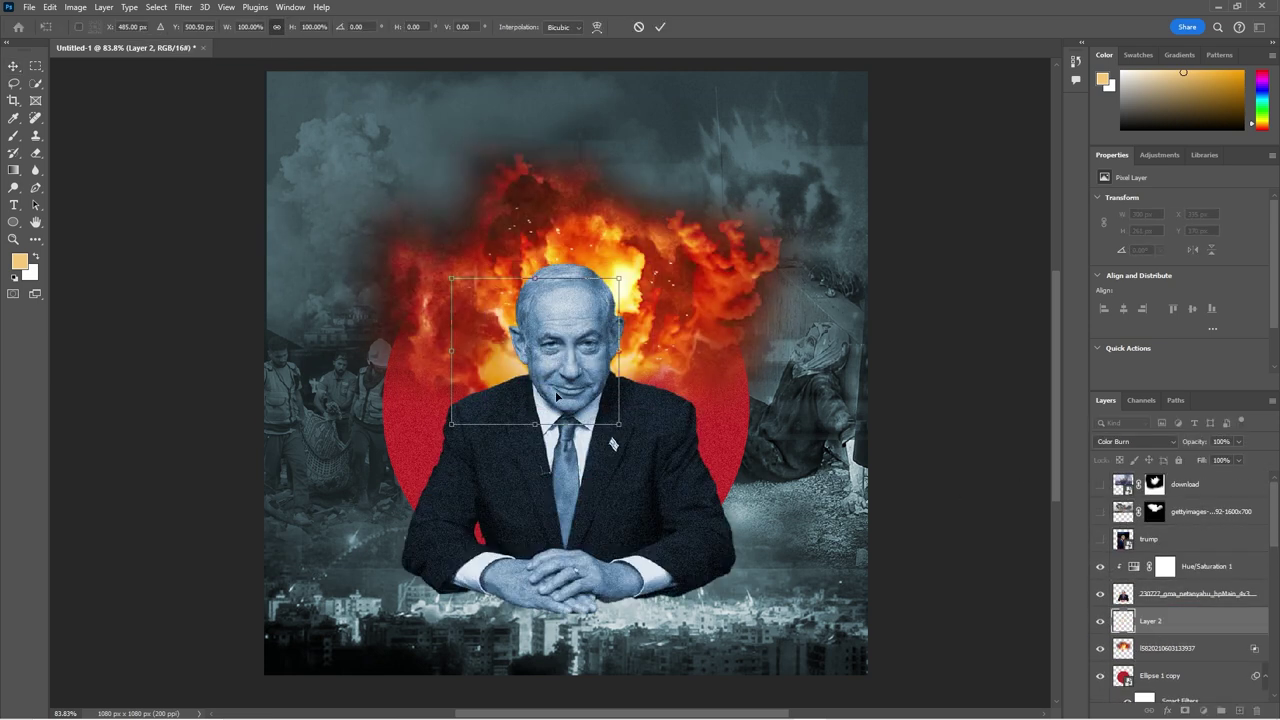
scroll(540, 527, "down", 3)
scroll(1175, 600, "down", 3)
scroll(1175, 636, "down", 5)
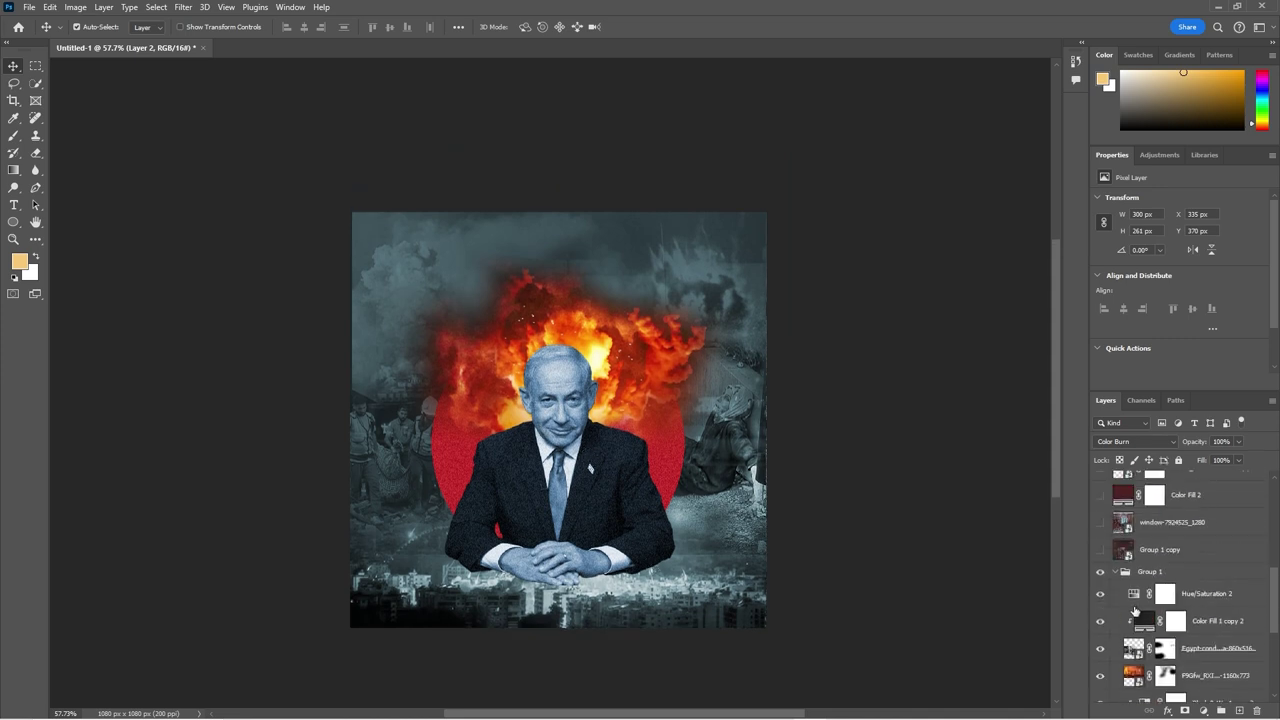
Step: Inspect the Hue/Saturation 2 adjustment settings, then reselect Layer 2
left_click(1165, 594)
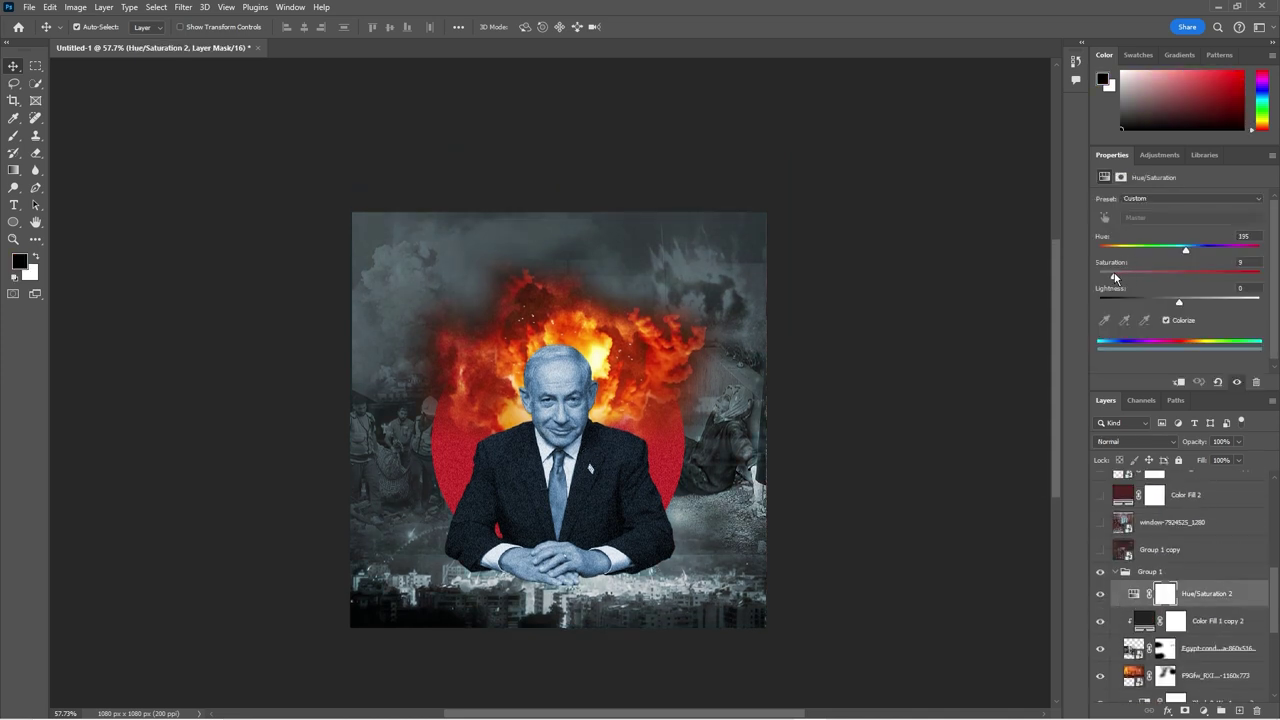
scroll(1173, 560, "up", 5)
left_click(1173, 521)
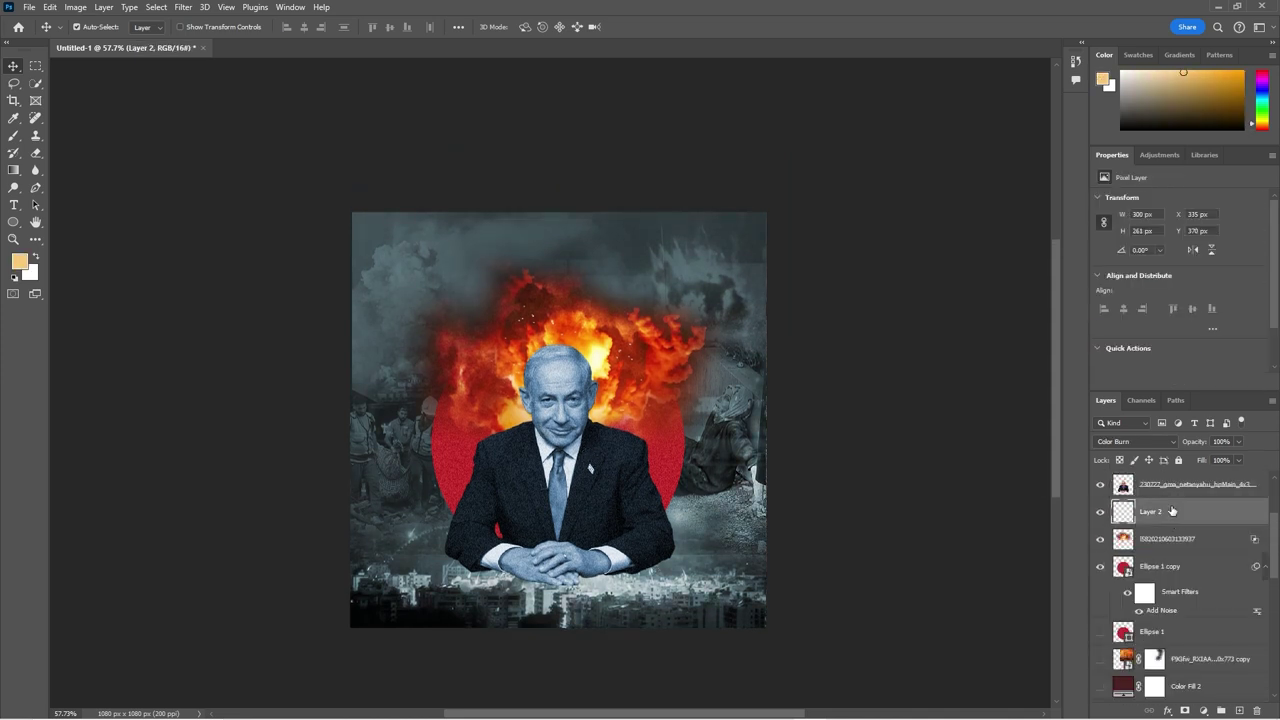
left_click(13, 222)
Step: Draw a black ellipse under the figure's hands and scale it wider, to about 628 × 70 px
left_click_drag(446, 561, 659, 584)
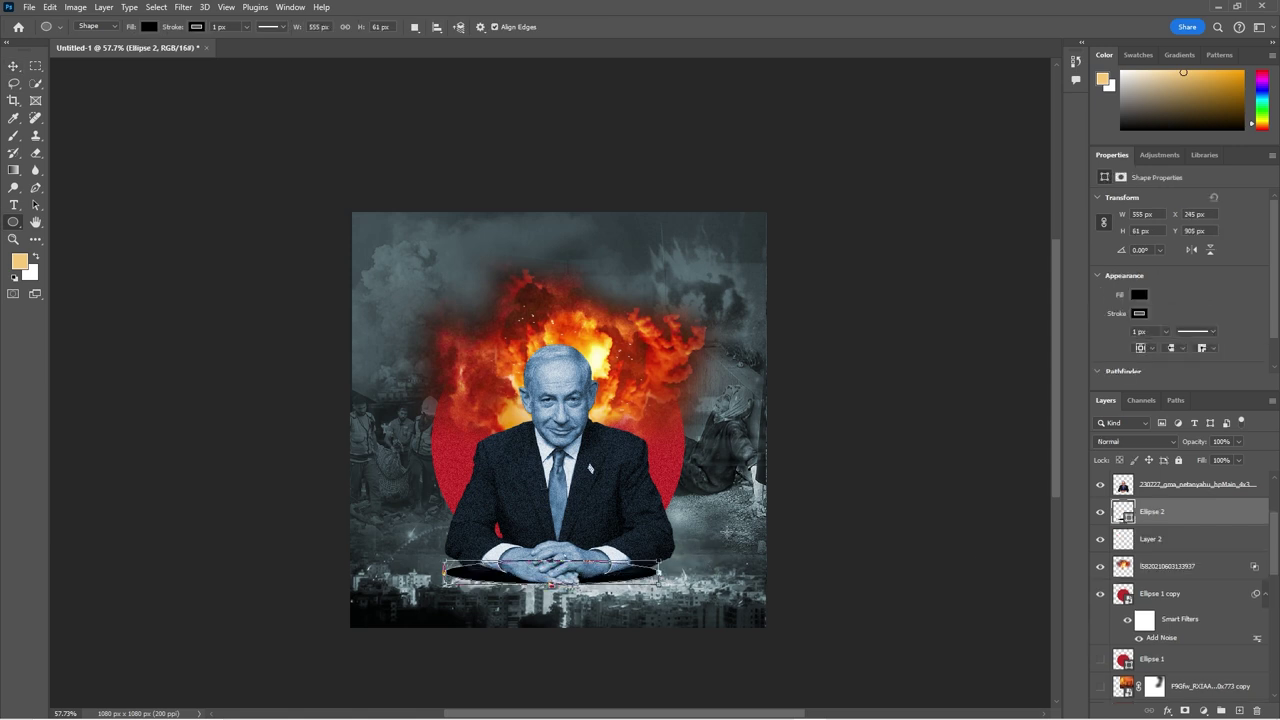
left_click(13, 65)
key("ctrl+t")
left_click_drag(631, 578, 642, 589)
left_click_drag(448, 590, 444, 591)
left_click_drag(666, 590, 698, 592)
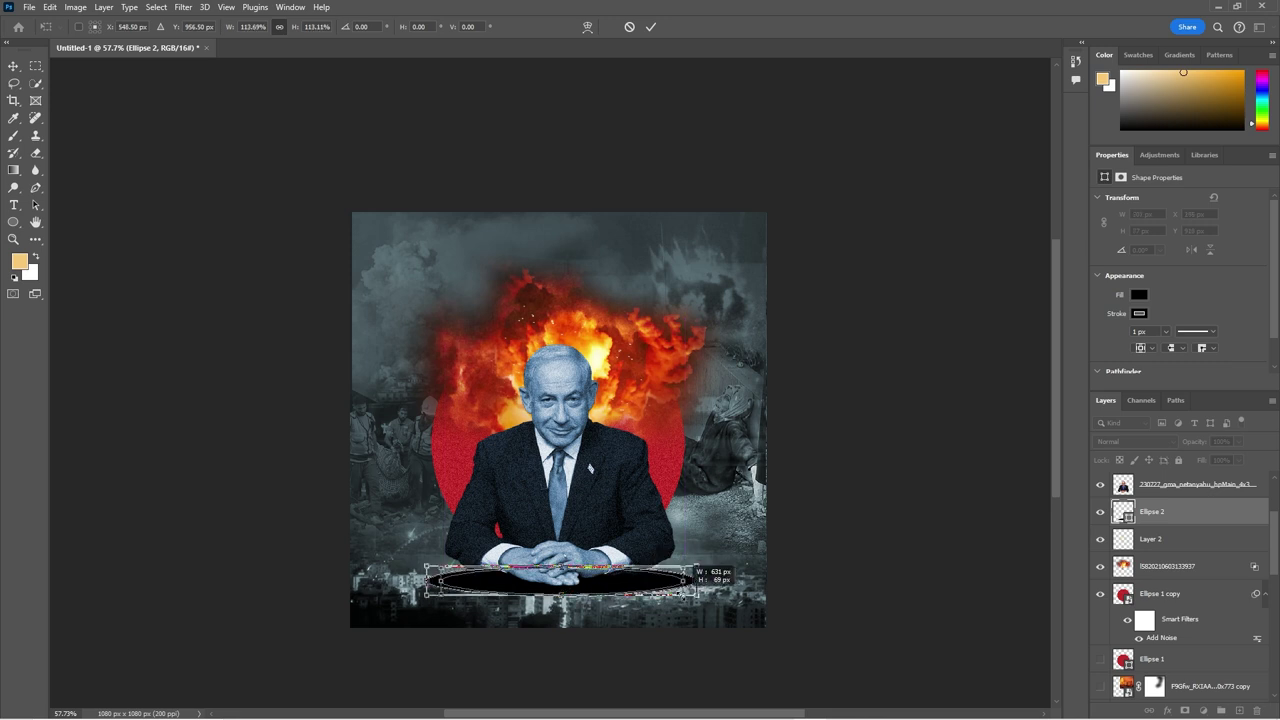
key("Return")
left_click(200, 235)
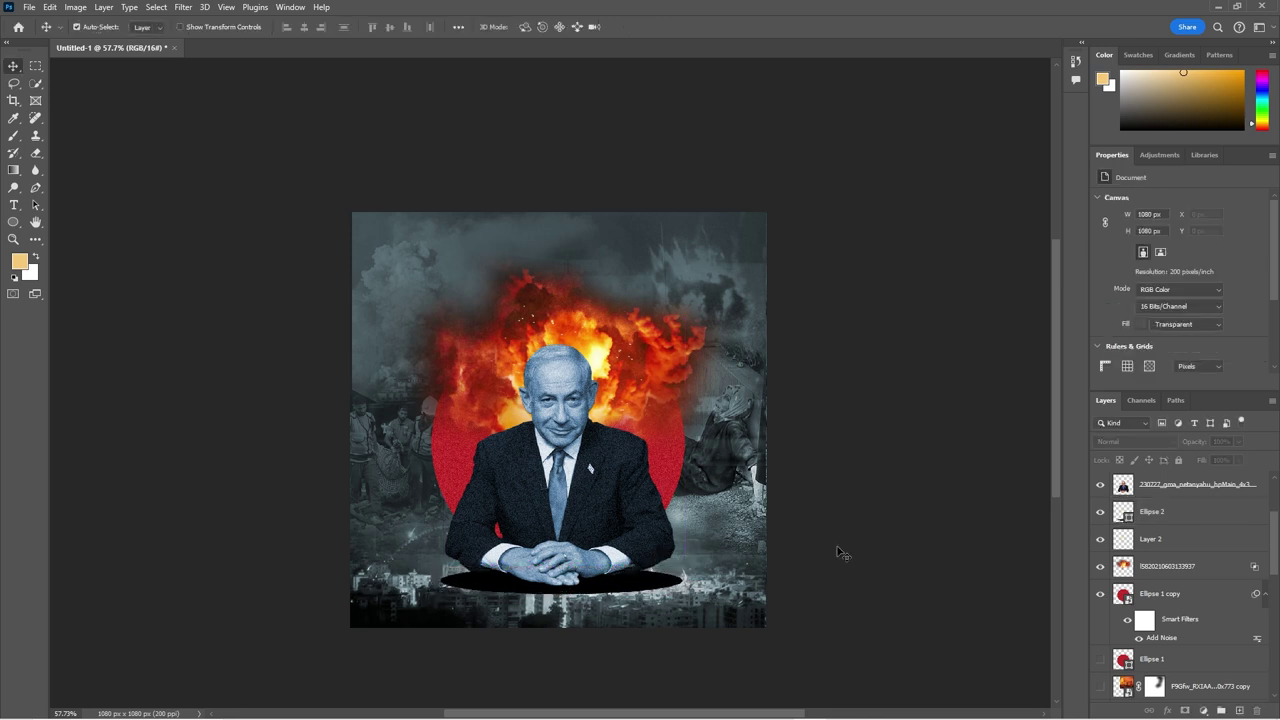
left_click(1160, 511)
Step: Convert Ellipse 2 to a smart object and apply a trial Gaussian Blur
right_click(1228, 512)
key("Escape")
left_click(183, 8)
left_click(372, 226)
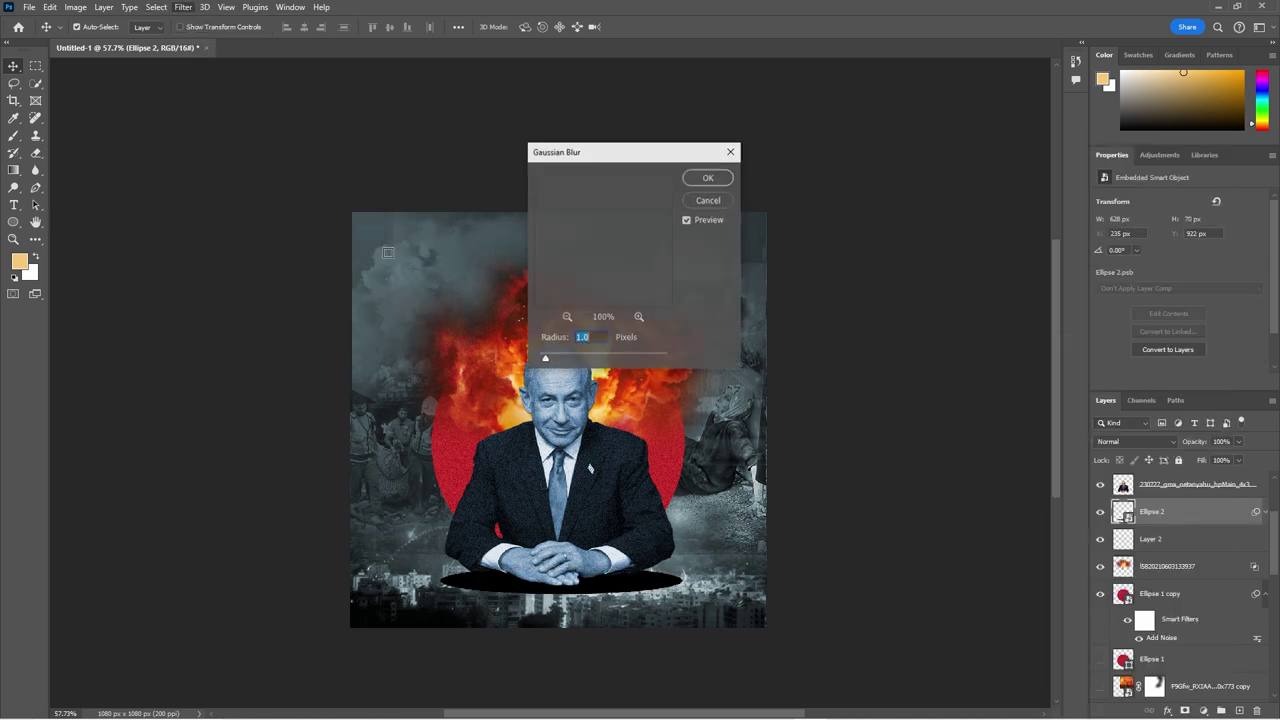
left_click_drag(690, 178, 773, 259)
left_click_drag(672, 464, 724, 465)
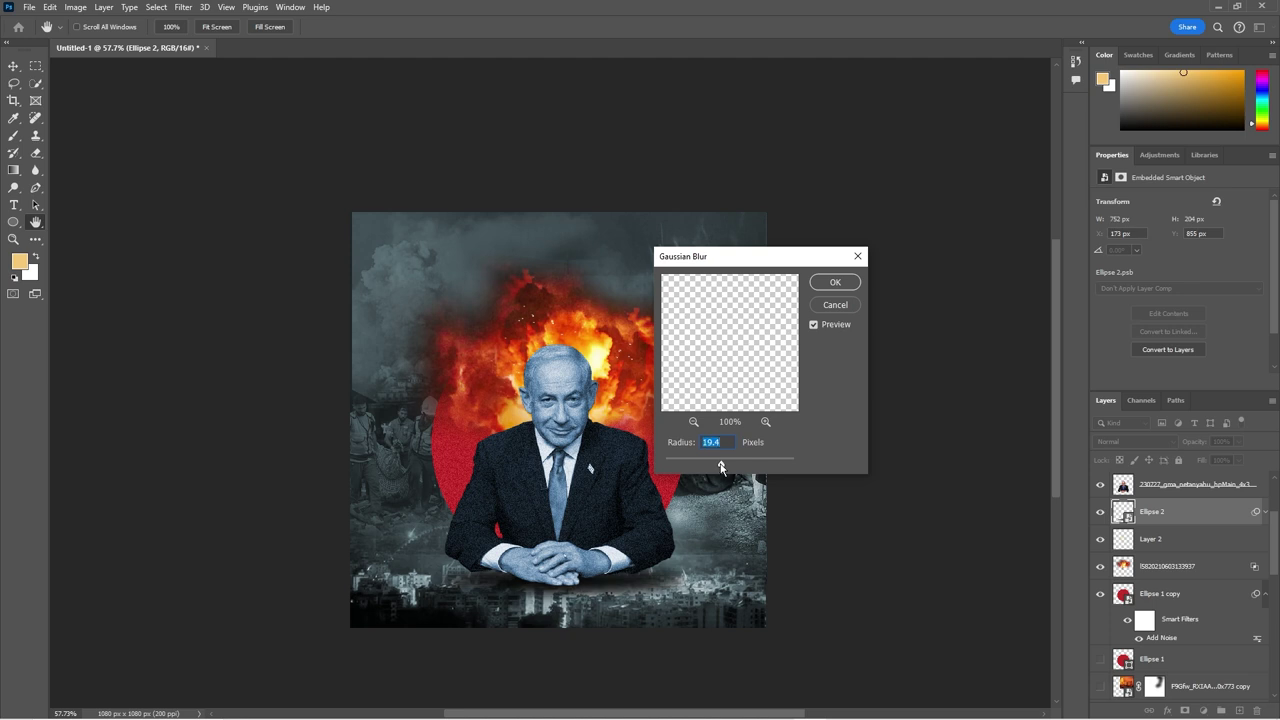
left_click(835, 282)
Step: Adjust Ellipse 2's Blend If slider, then undo back to the sharp black ellipse
double_click(1233, 527)
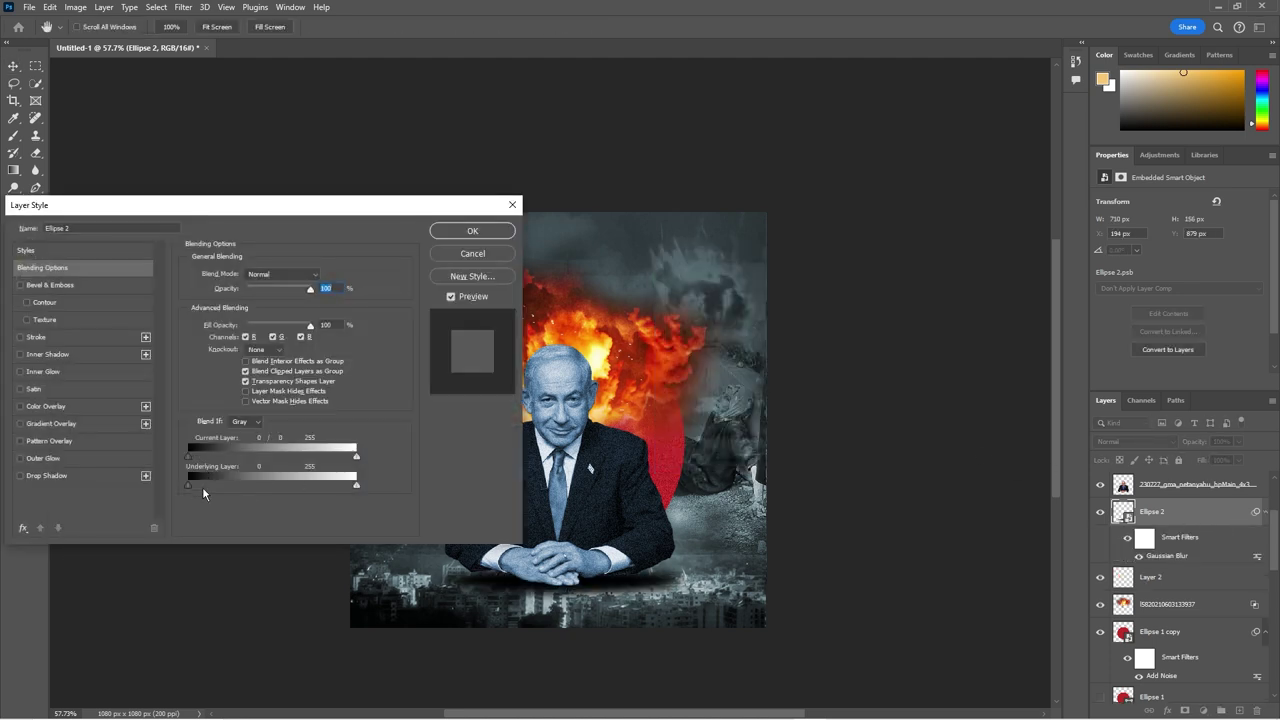
left_click_drag(202, 491, 368, 491)
left_click(472, 230)
key("ctrl+t")
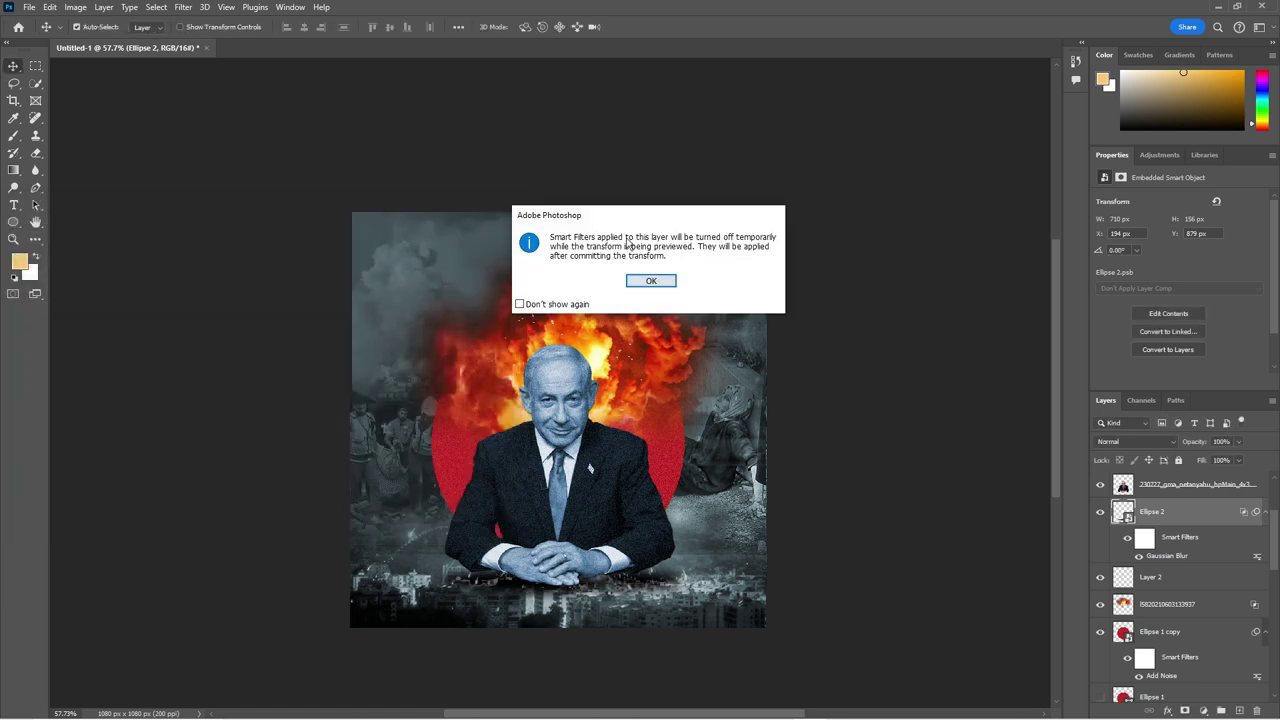
key("Return")
key("Return")
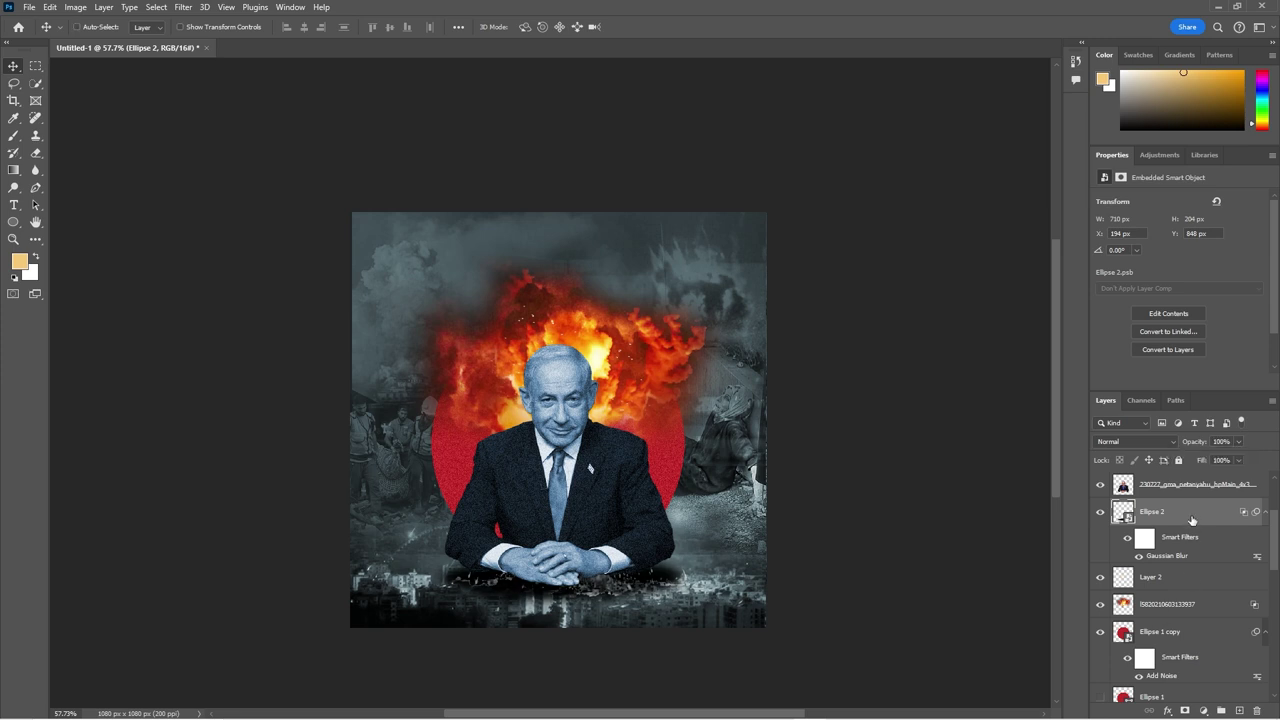
key("ctrl+z")
key("ctrl+z")
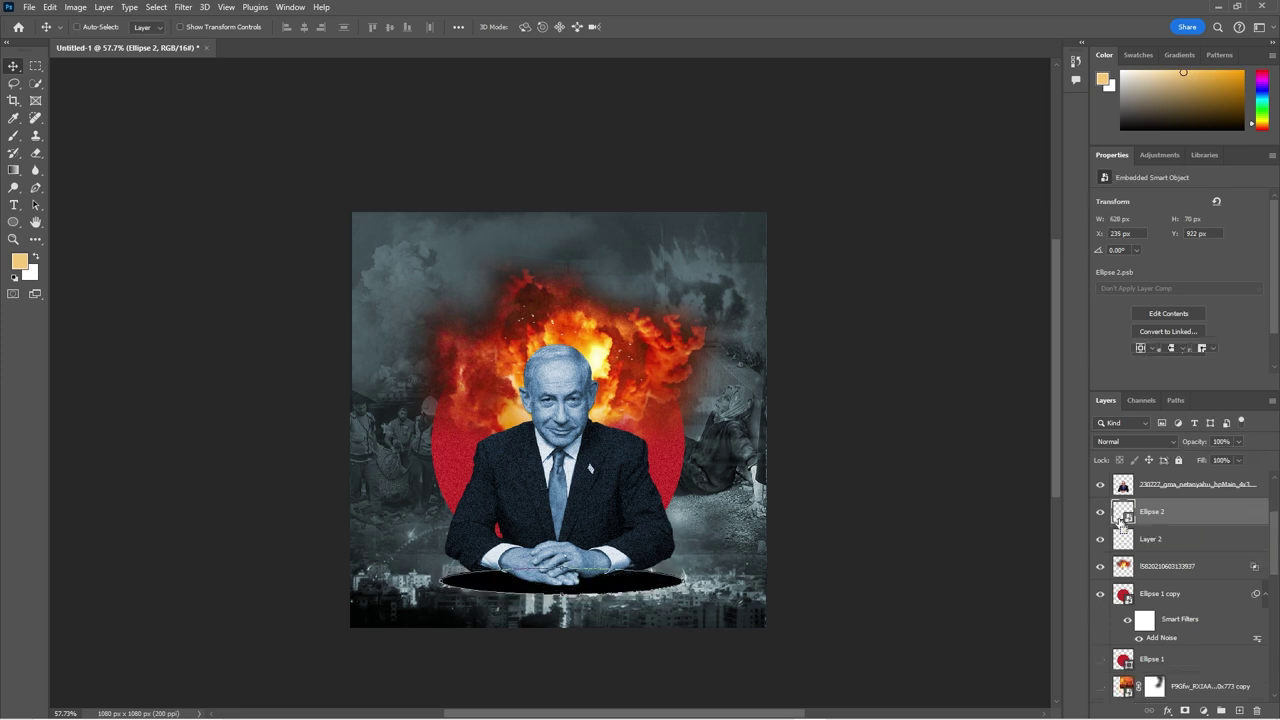
left_click(1139, 294)
Step: Try several custom fill colours for the ellipse in the colour picker
left_click(1262, 320)
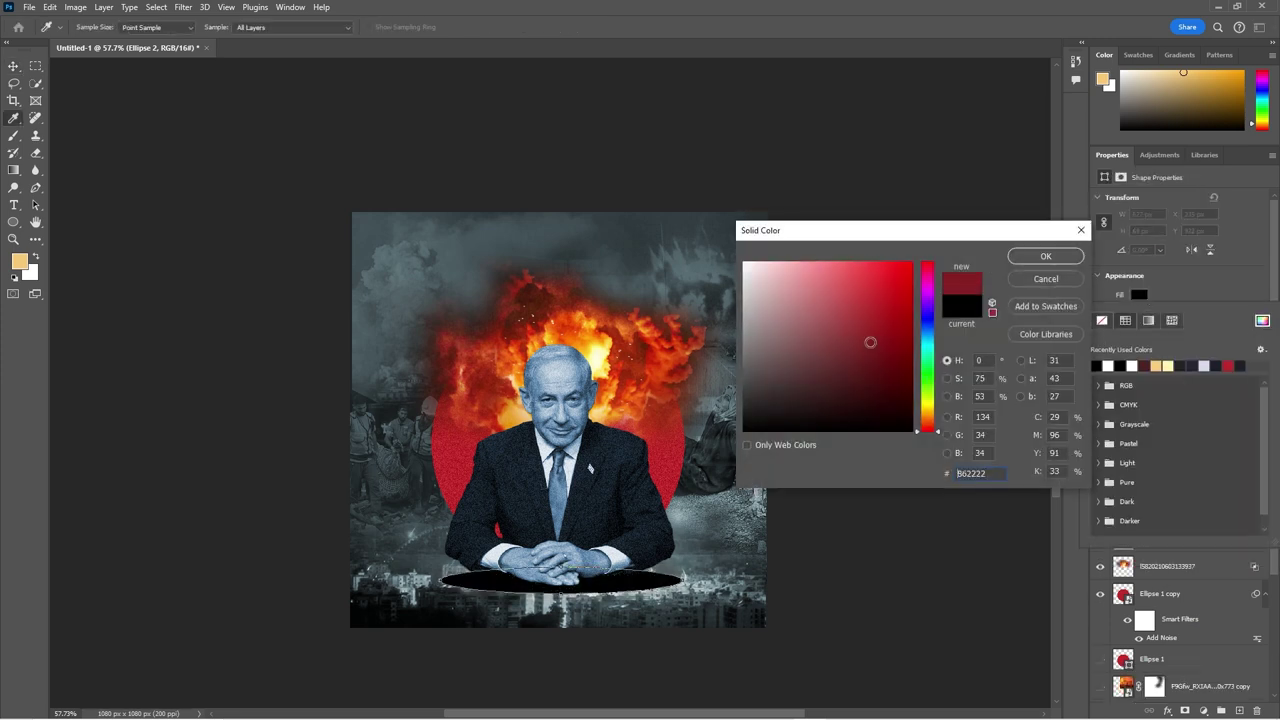
left_click(1049, 251)
left_click(1262, 320)
left_click(822, 393)
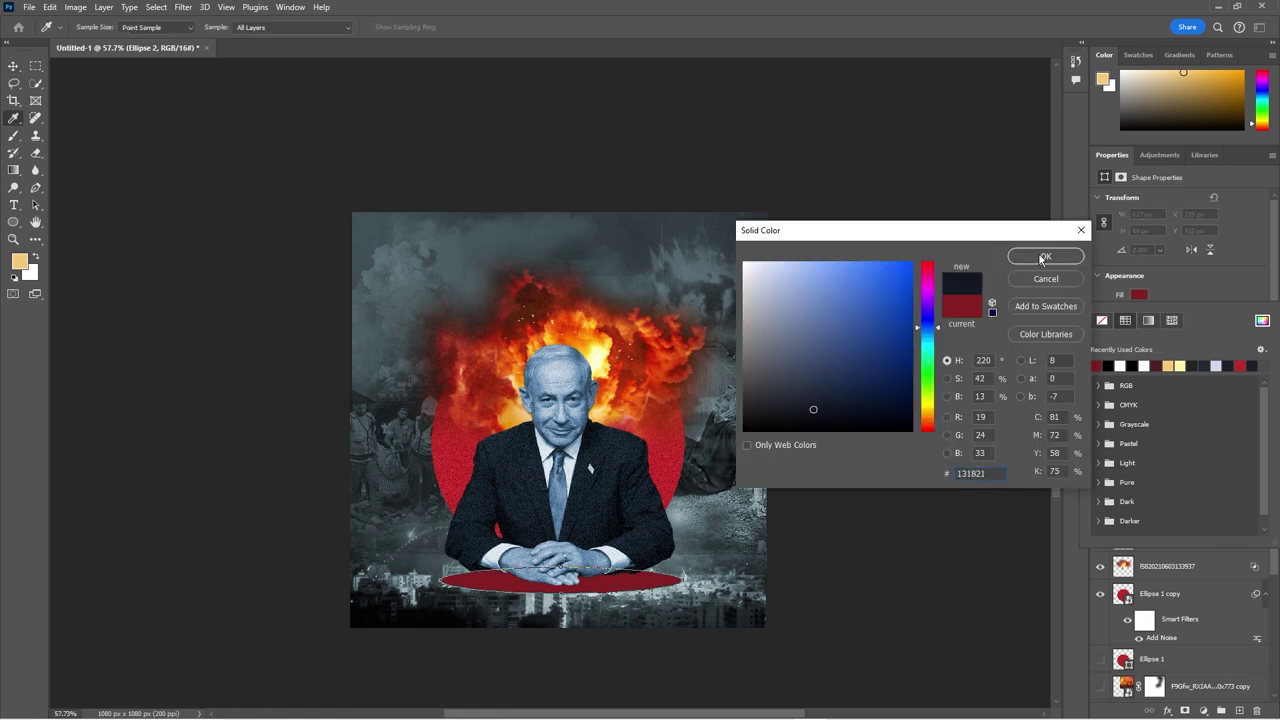
left_click(1046, 230)
left_click(1262, 320)
left_click(816, 355)
left_click(1049, 254)
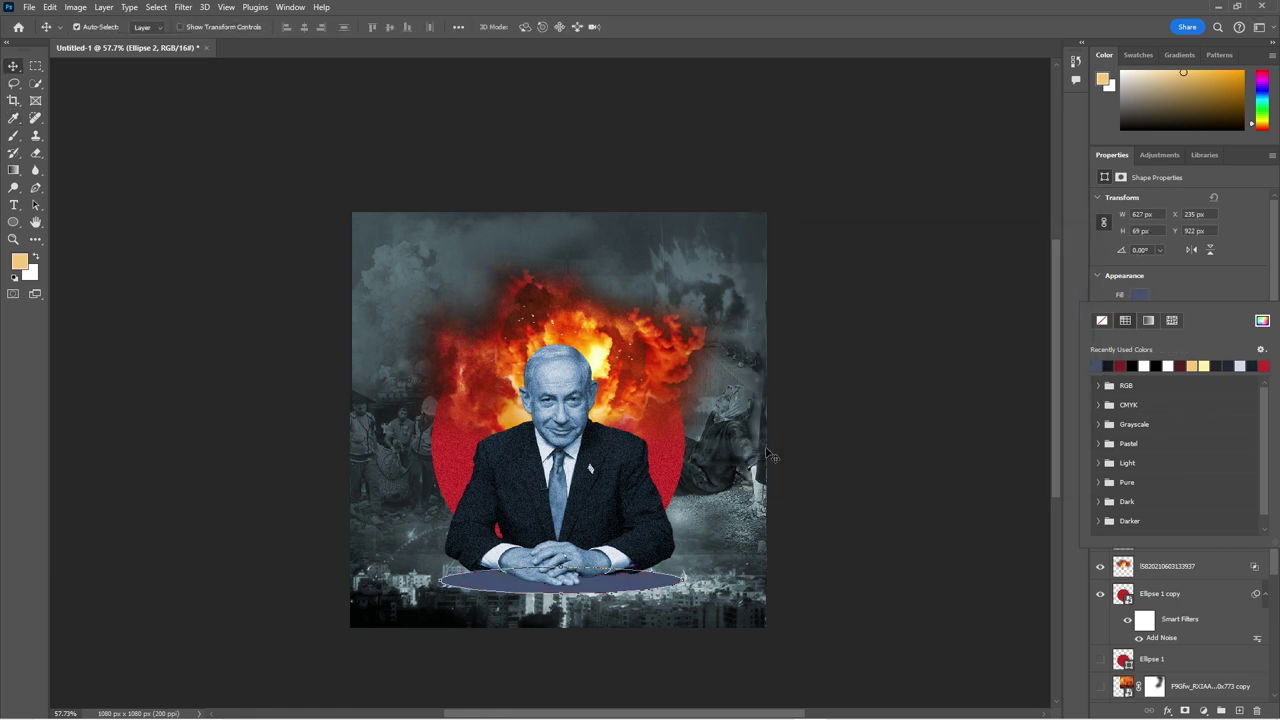
left_click(1262, 320)
left_click(742, 258)
left_click(1049, 240)
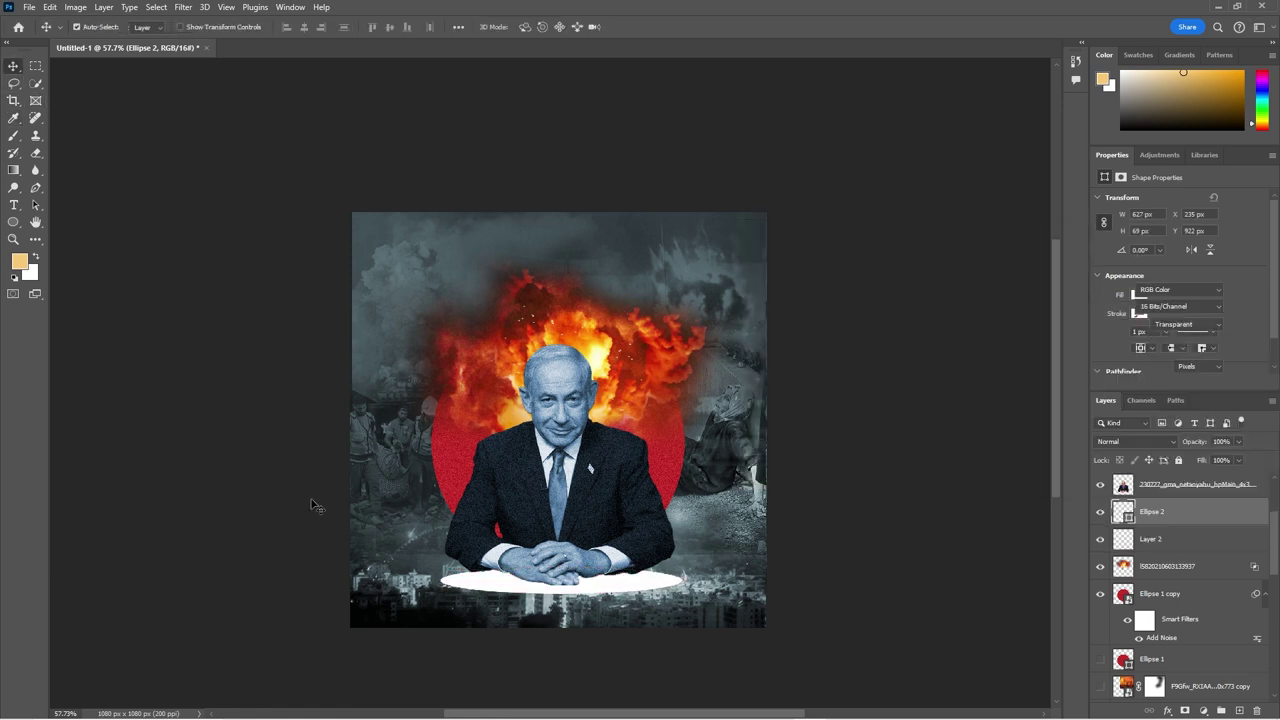
Step: Reselect Ellipse 2 and switch between path and ellipse tool modes before returning to Move
left_click(333, 514)
left_click(1110, 515)
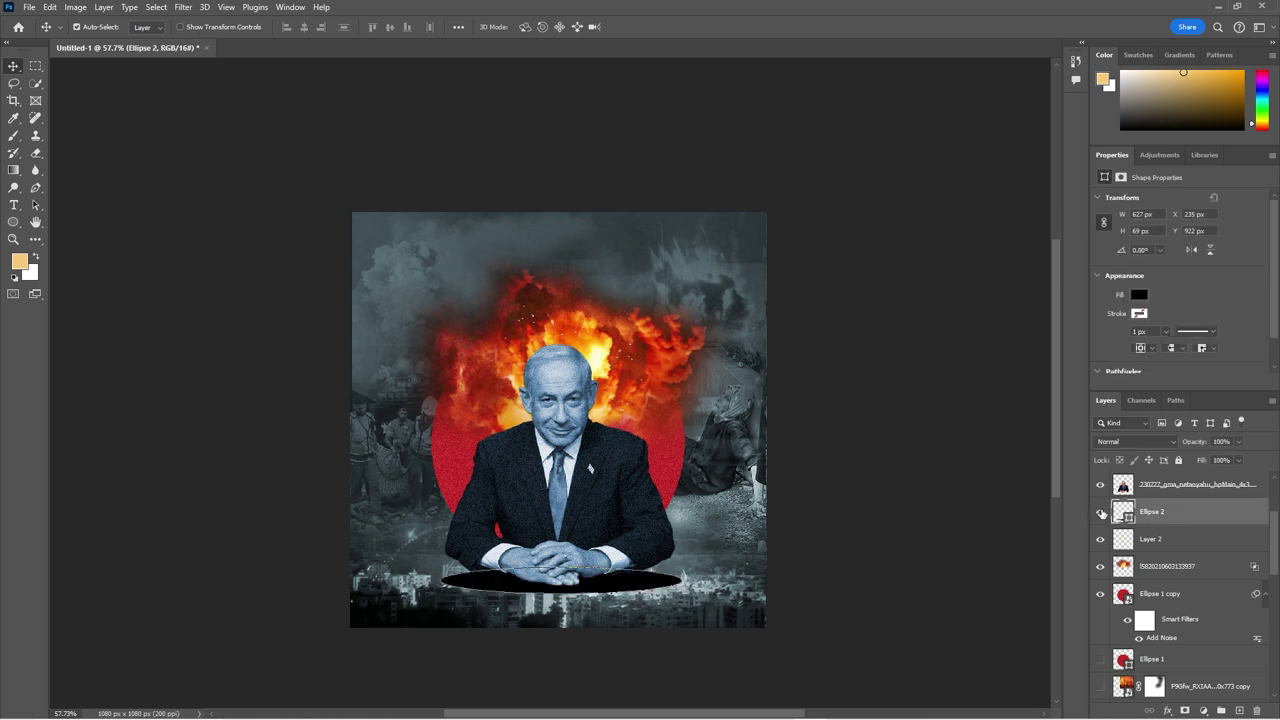
left_click(35, 187)
left_click(85, 189)
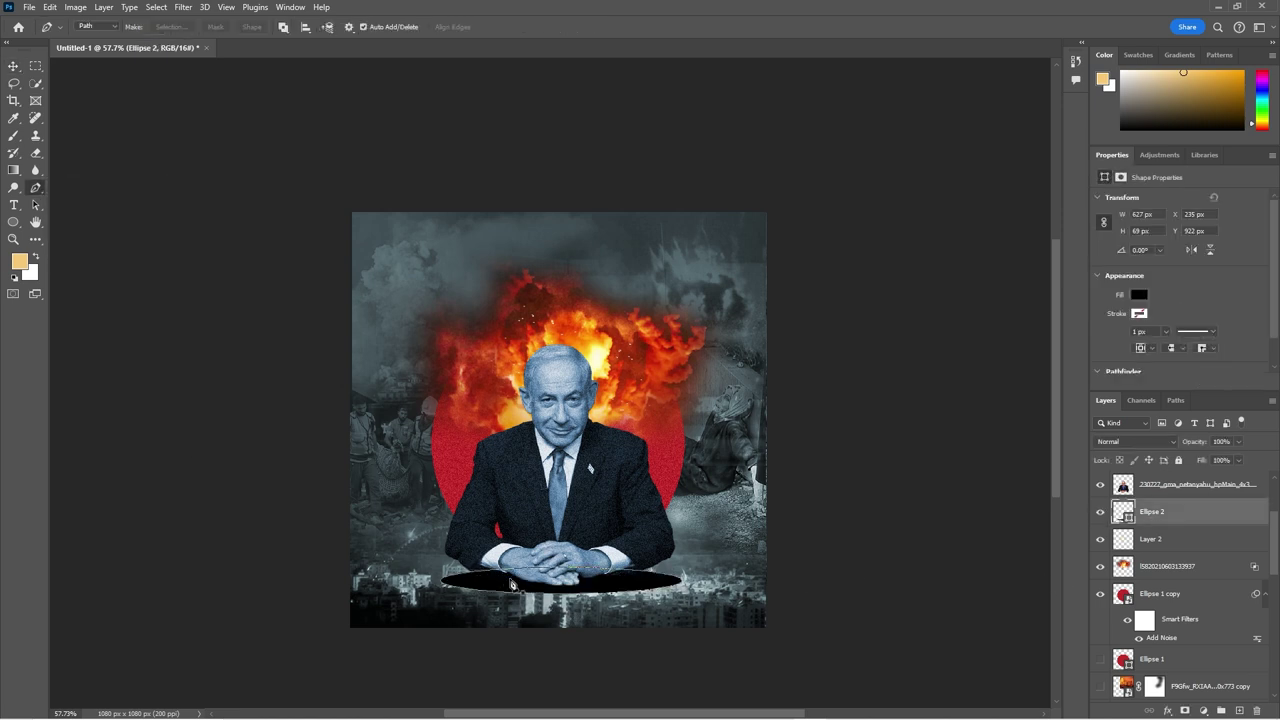
left_click(14, 223)
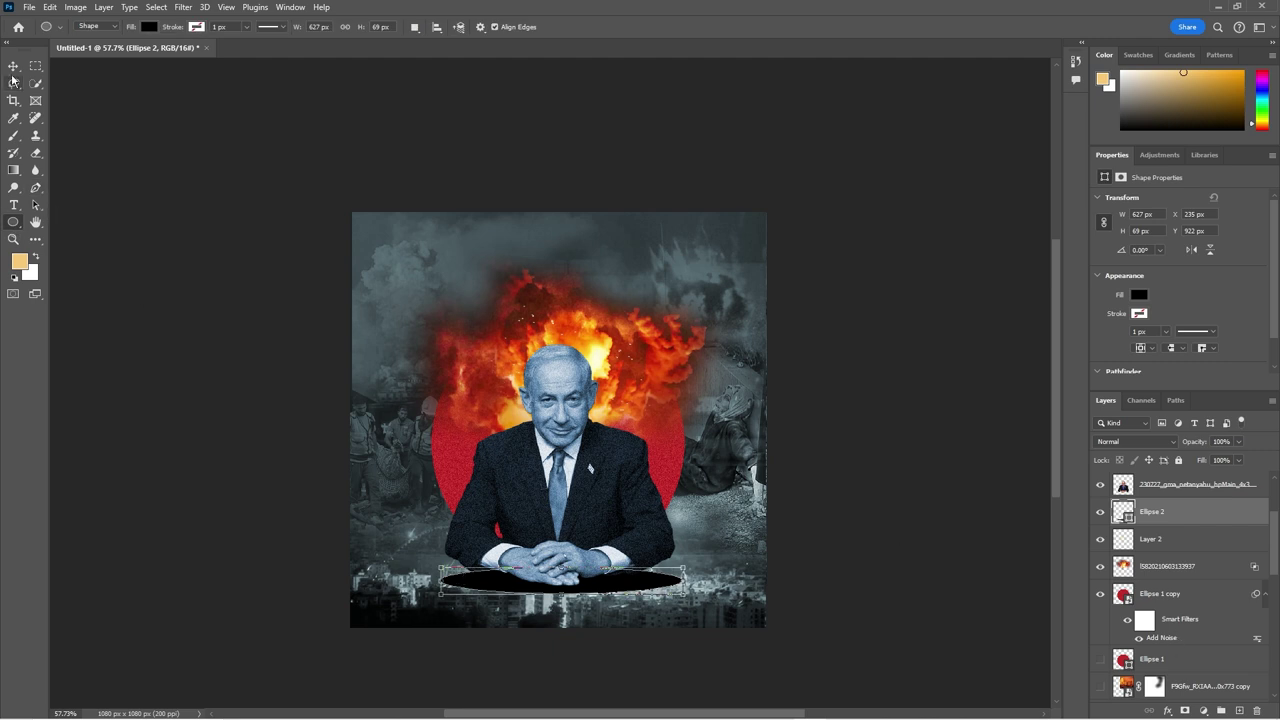
key("v")
left_click(312, 514)
scroll(312, 514, "down", 2)
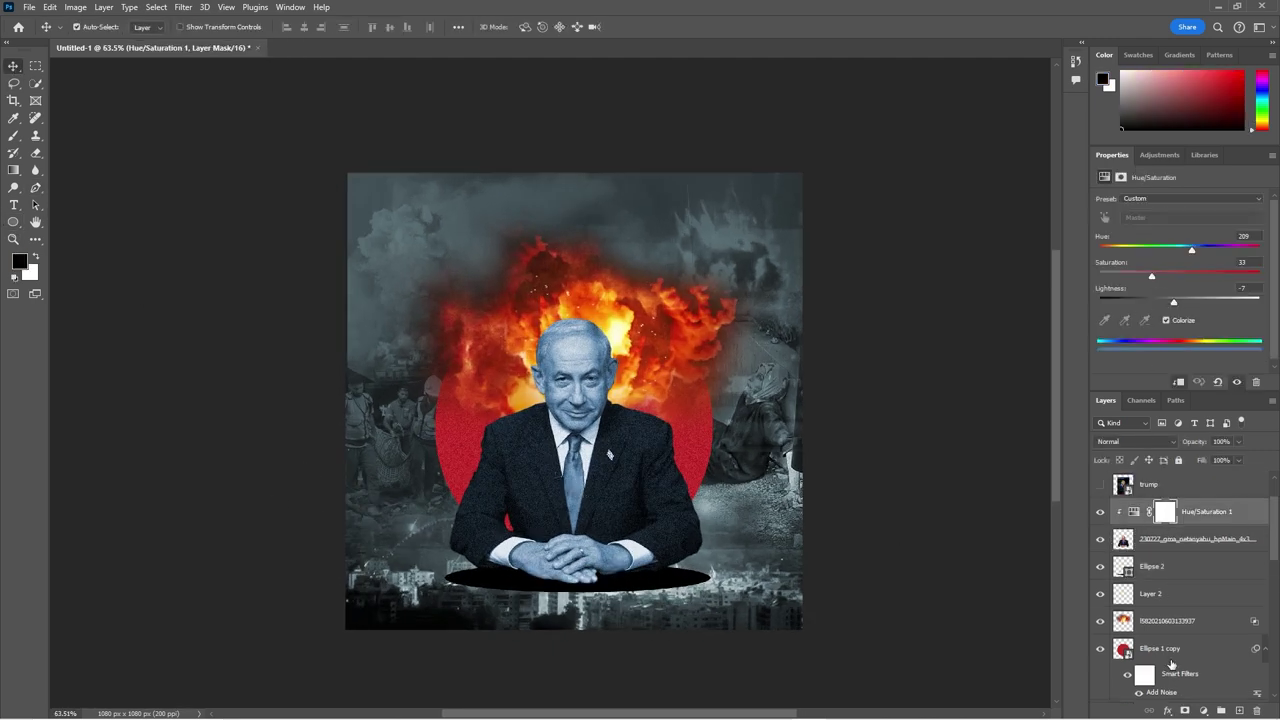
Step: Add a Brightness/Contrast adjustment to the portrait (Brightness −16, Contrast 43)
left_click(1203, 710)
left_click(1172, 516)
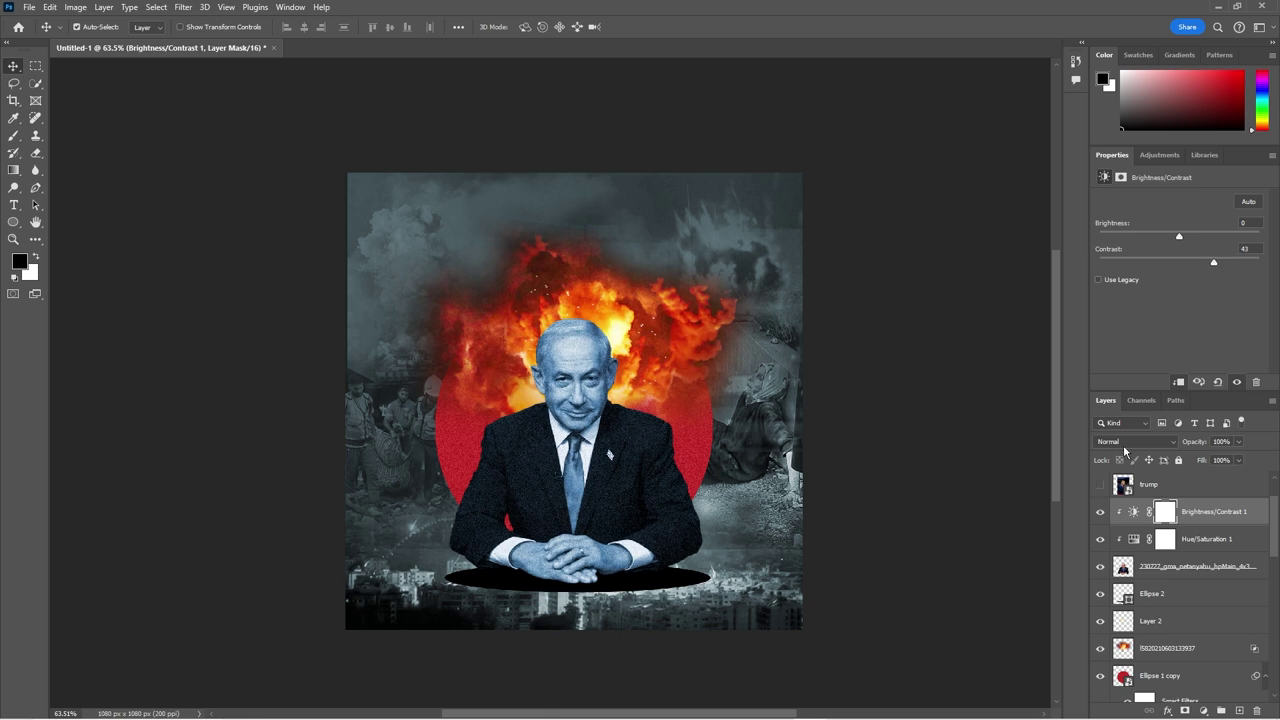
left_click_drag(1163, 237, 1165, 239)
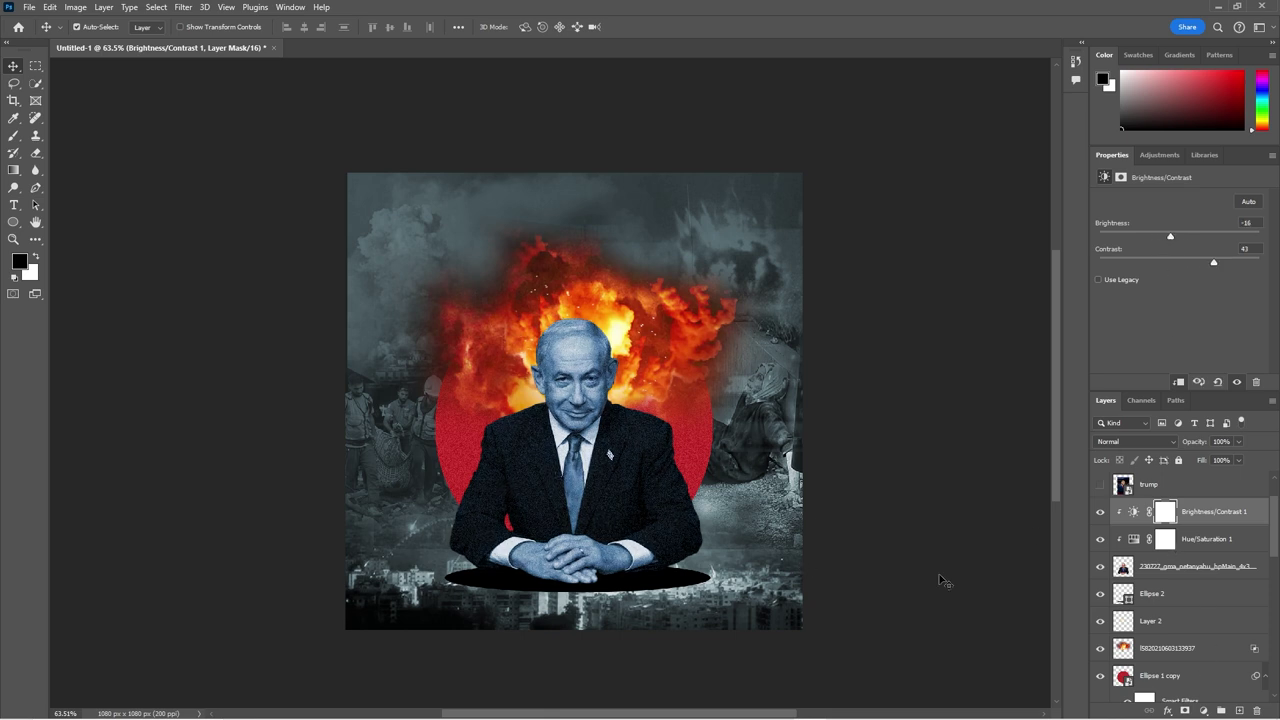
scroll(599, 571, "up", 1)
left_click(1149, 568)
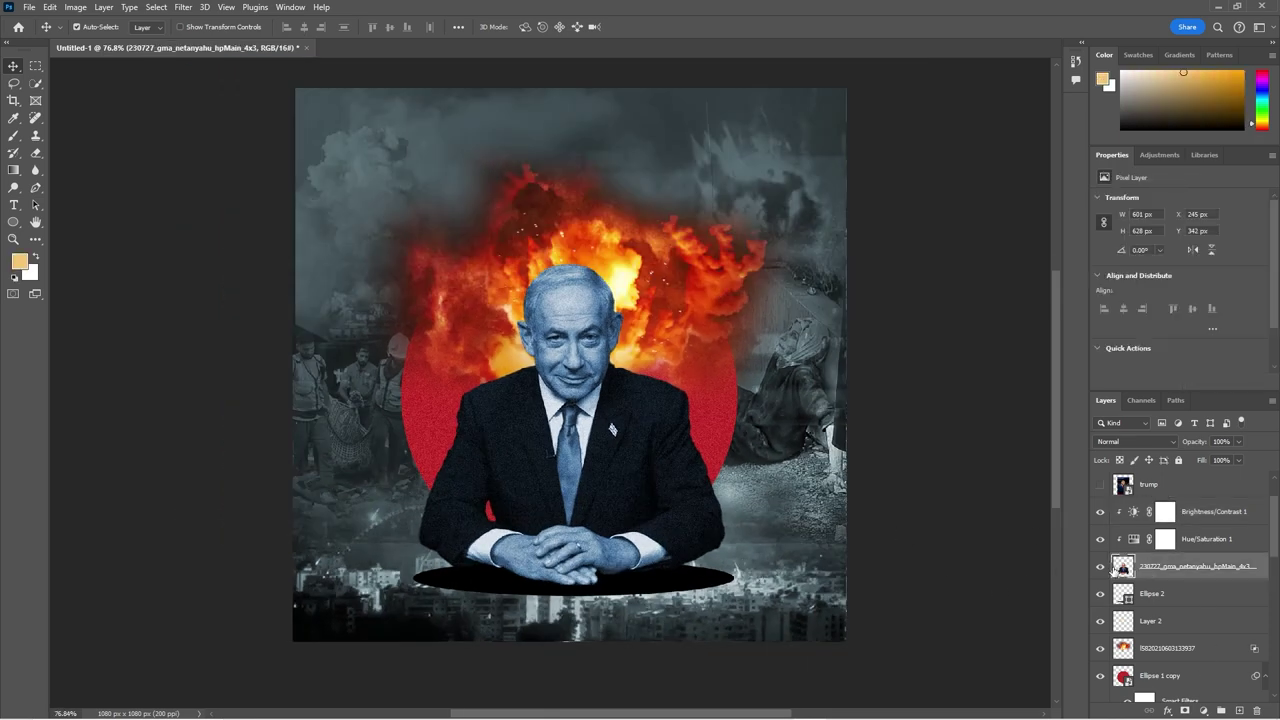
left_click(1122, 604)
Step: Convert the oval shadow to a smart object, blur it 4.7 px and stretch it slightly taller
right_click(1210, 600)
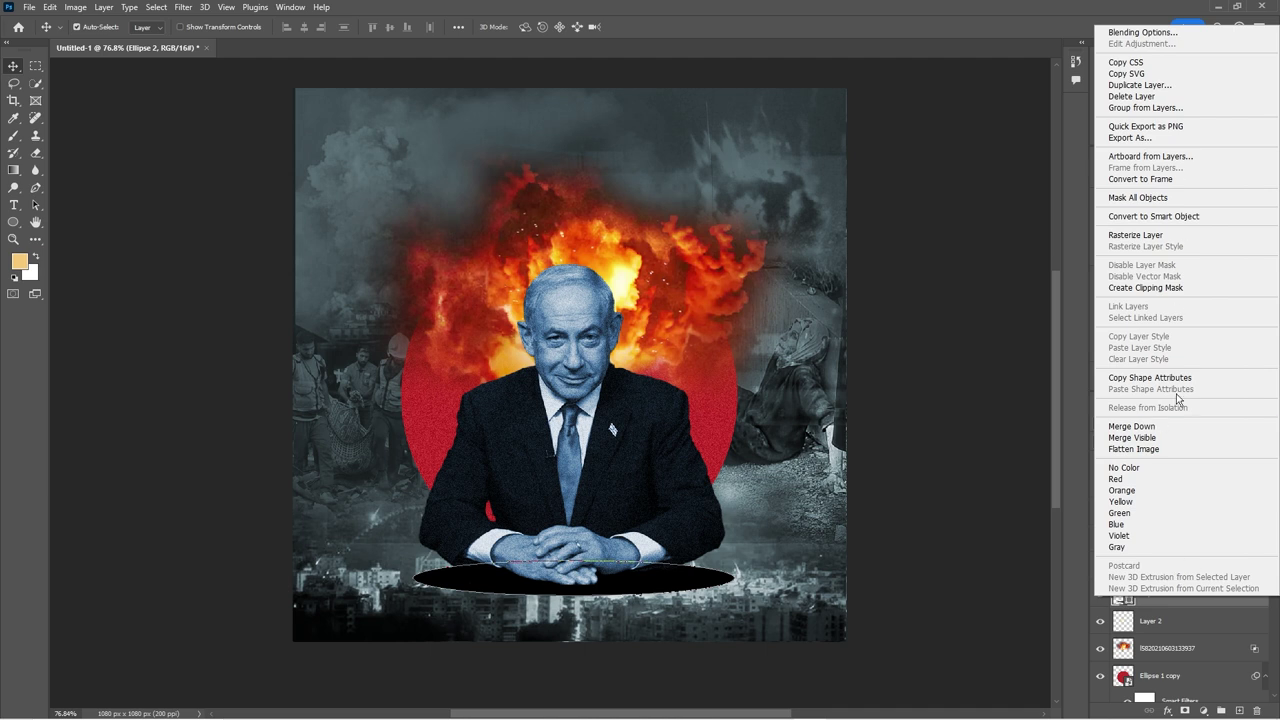
left_click(1155, 216)
left_click(183, 7)
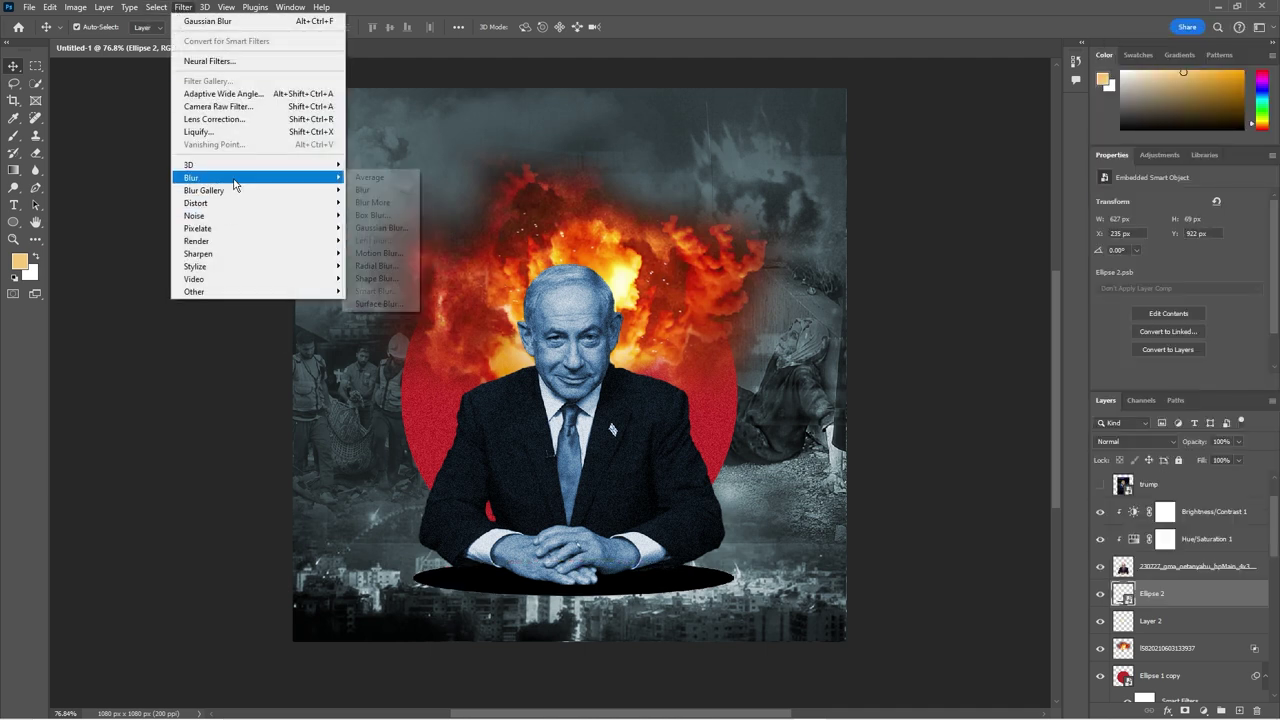
left_click(380, 228)
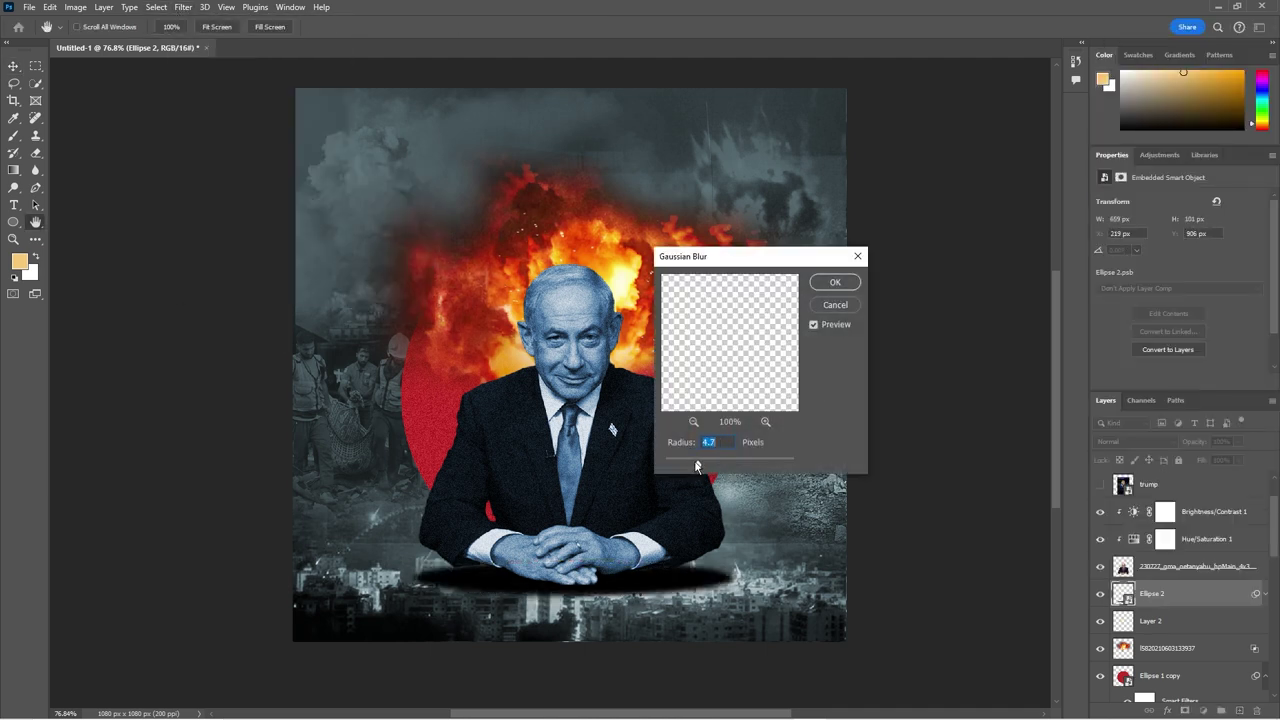
left_click(835, 282)
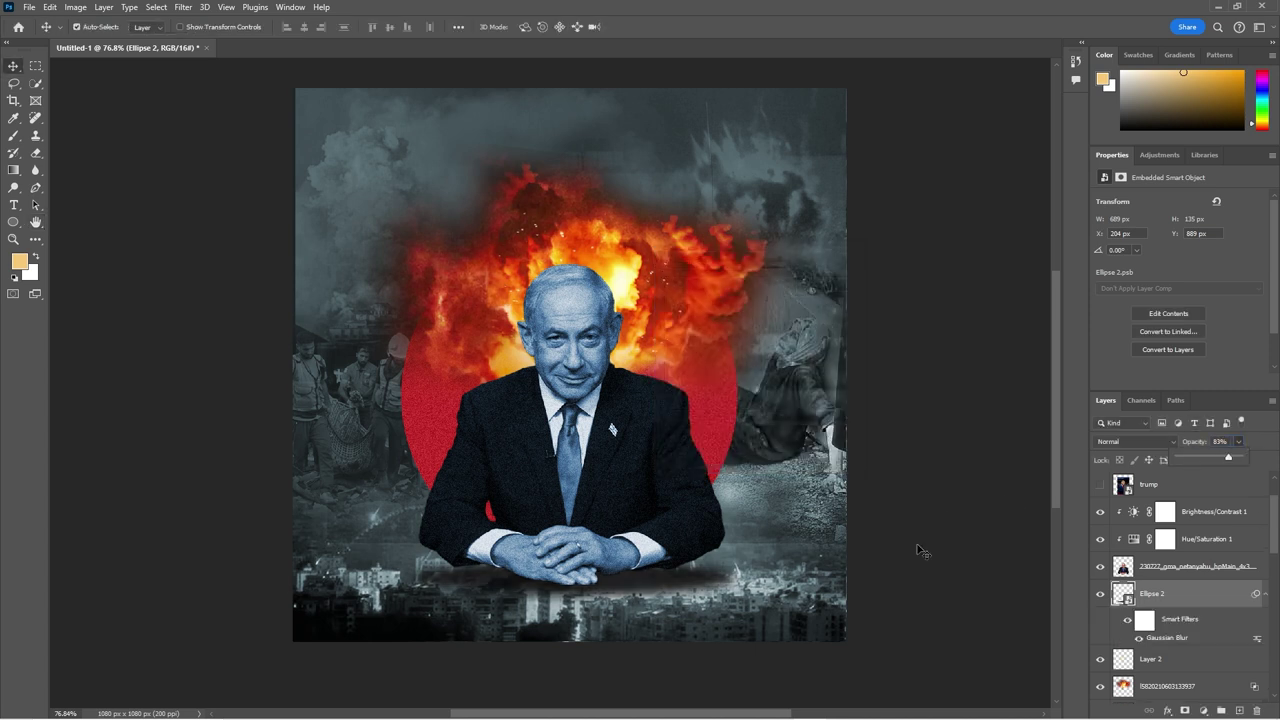
key("ctrl+t")
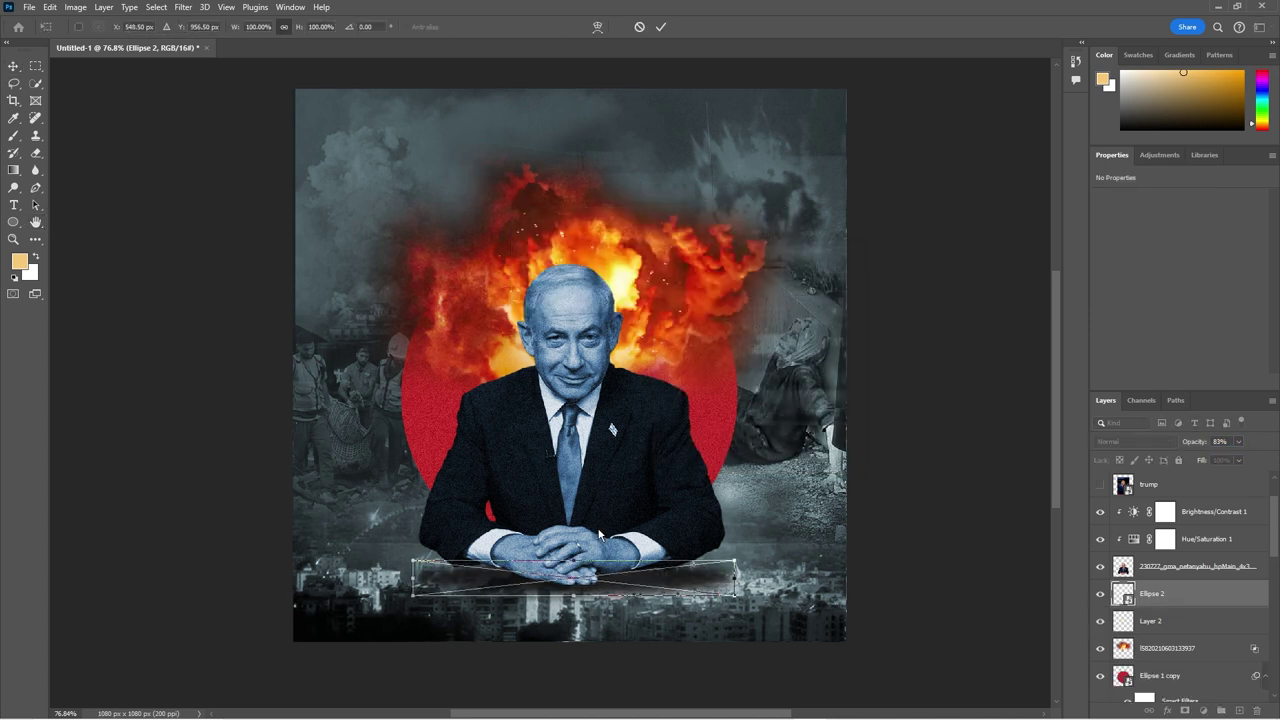
left_click_drag(577, 596, 578, 605)
key("Return")
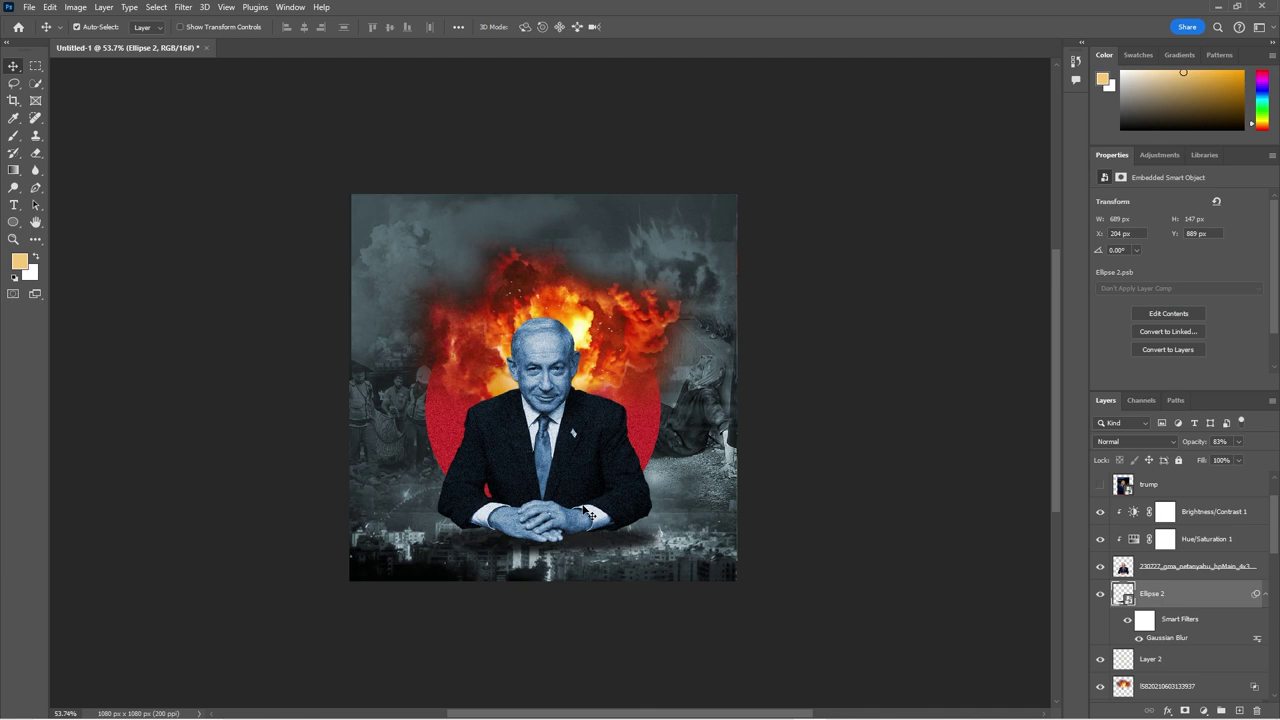
Step: Lower the Brightness/Contrast 1 brightness to −31 to darken the portrait
scroll(600, 425, "down", 3)
scroll(600, 425, "up", 1)
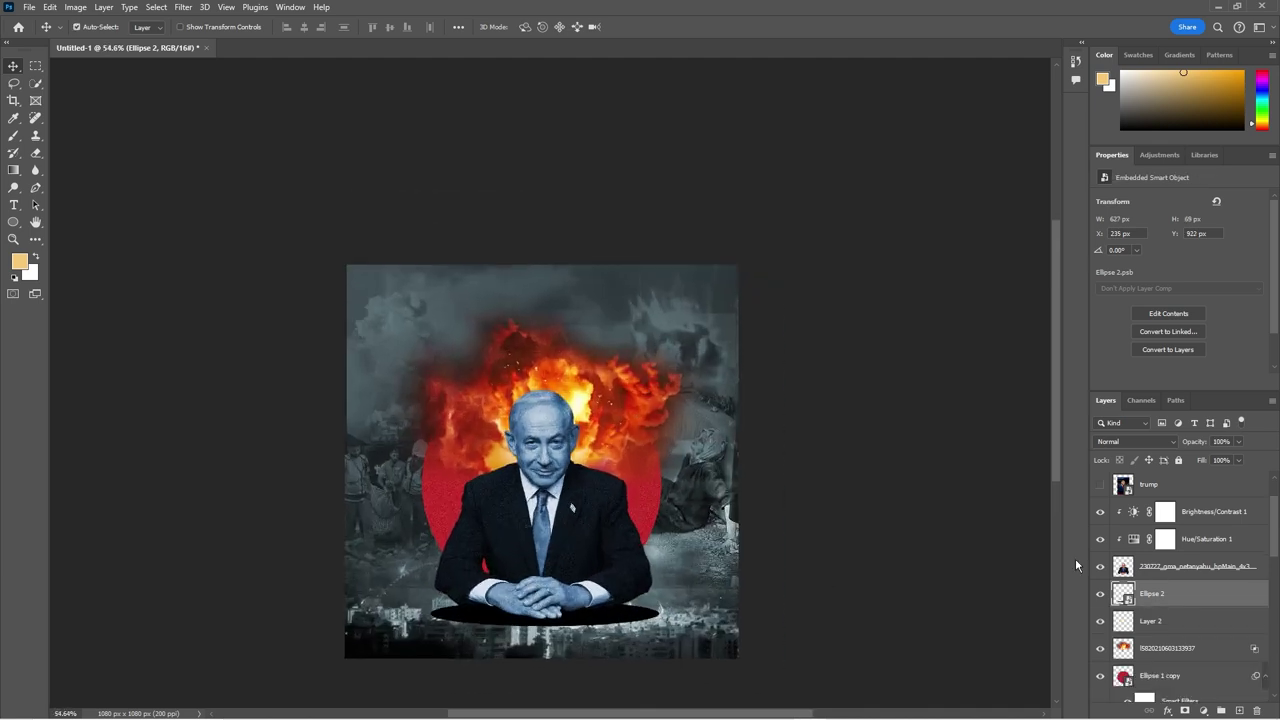
left_click(1165, 511)
left_click_drag(1168, 240, 1167, 242)
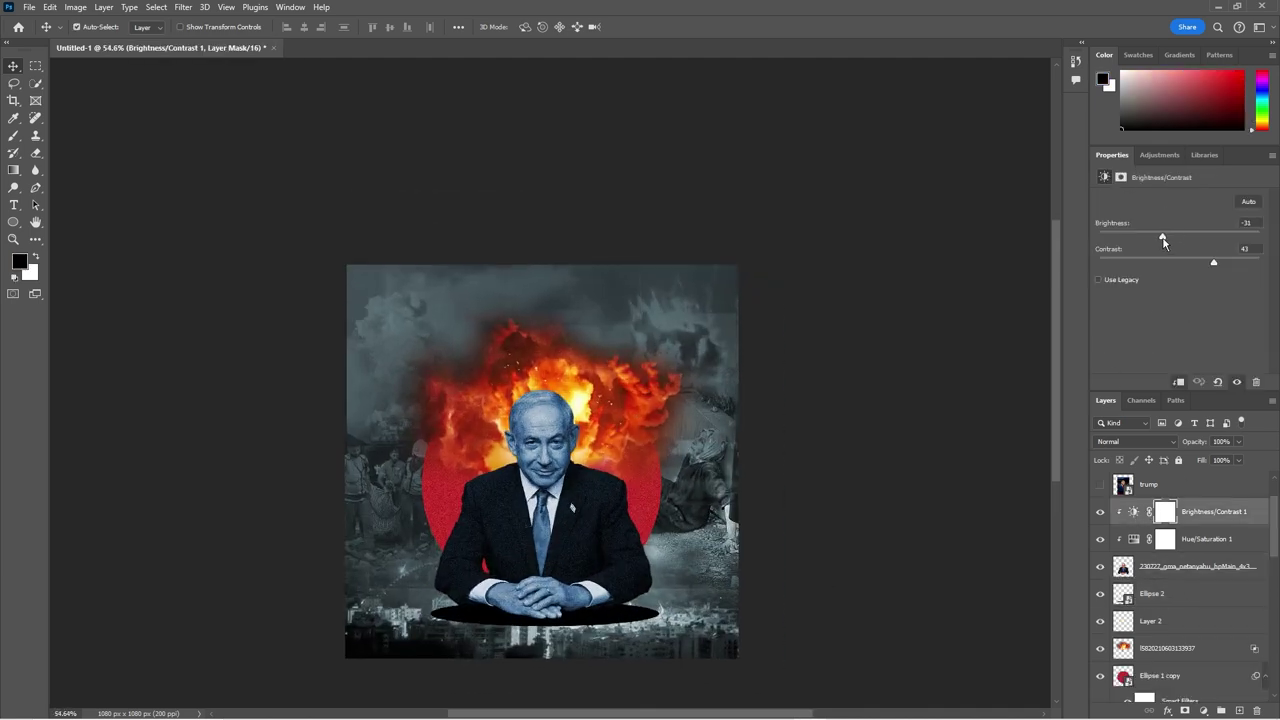
Step: Draw a horn outline above the right side of the head with the Pen in Shape mode
scroll(565, 470, "down", 1)
scroll(565, 470, "up", 1)
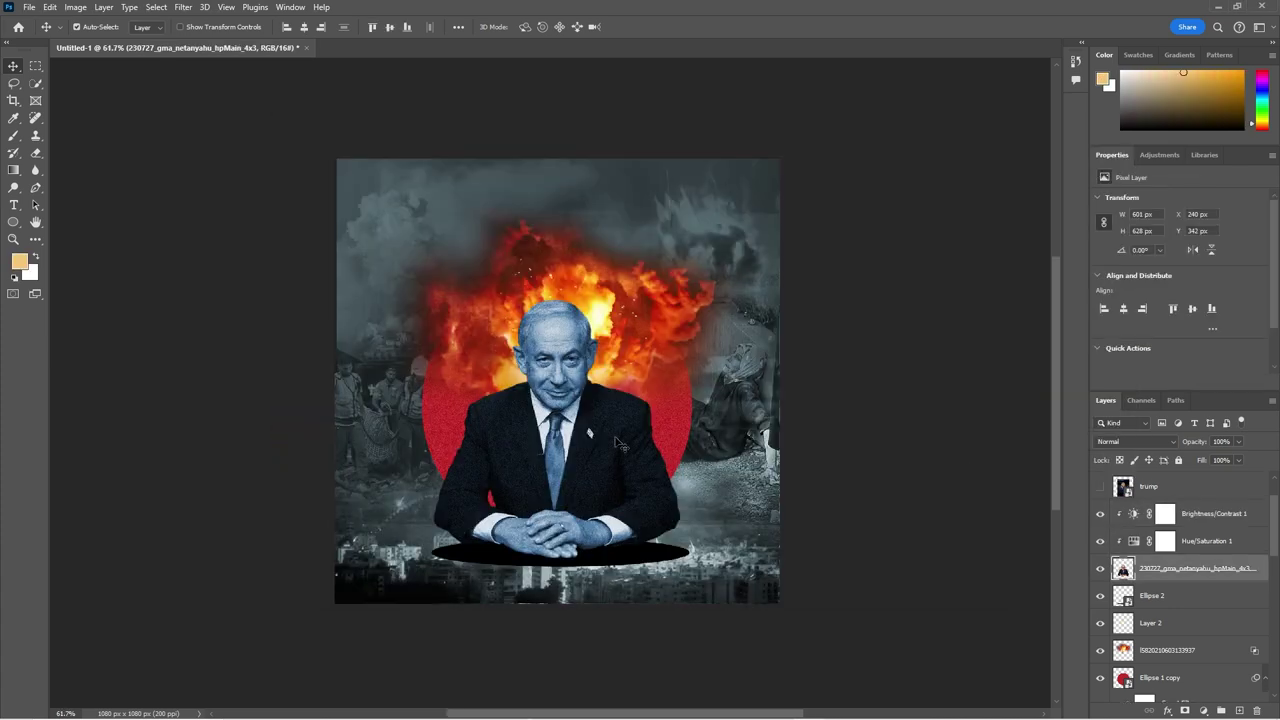
left_click(1161, 596)
key("p")
left_click(573, 313)
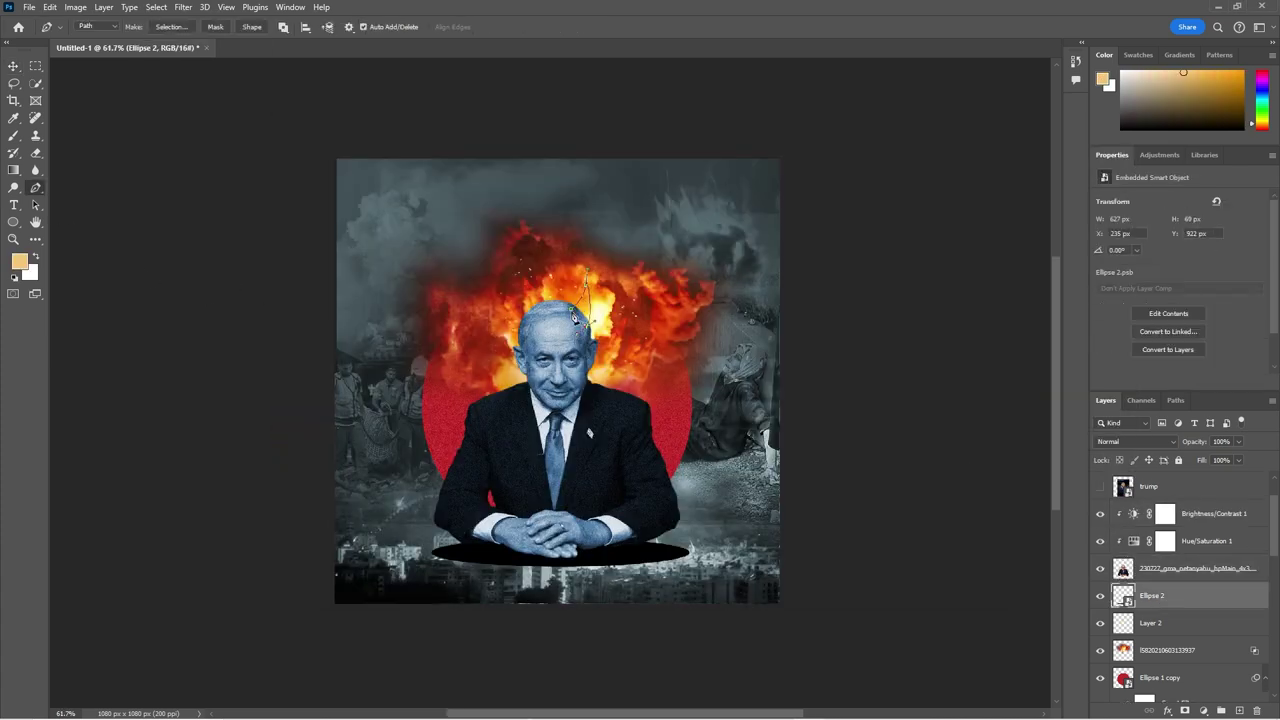
left_click(100, 26)
left_click(90, 37)
left_click(588, 285)
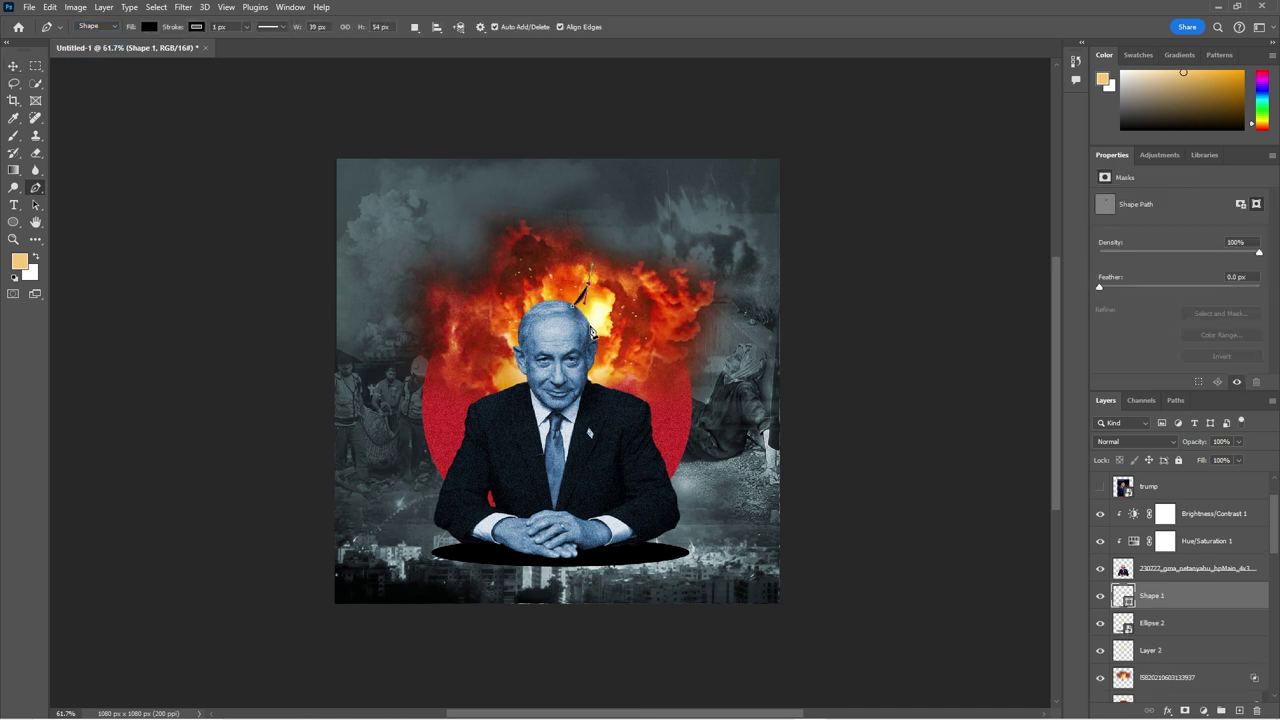
Step: Set the horn's stroke to dark orange 962b08 sampled from the flames
left_click(171, 31)
left_click(196, 27)
left_click(279, 52)
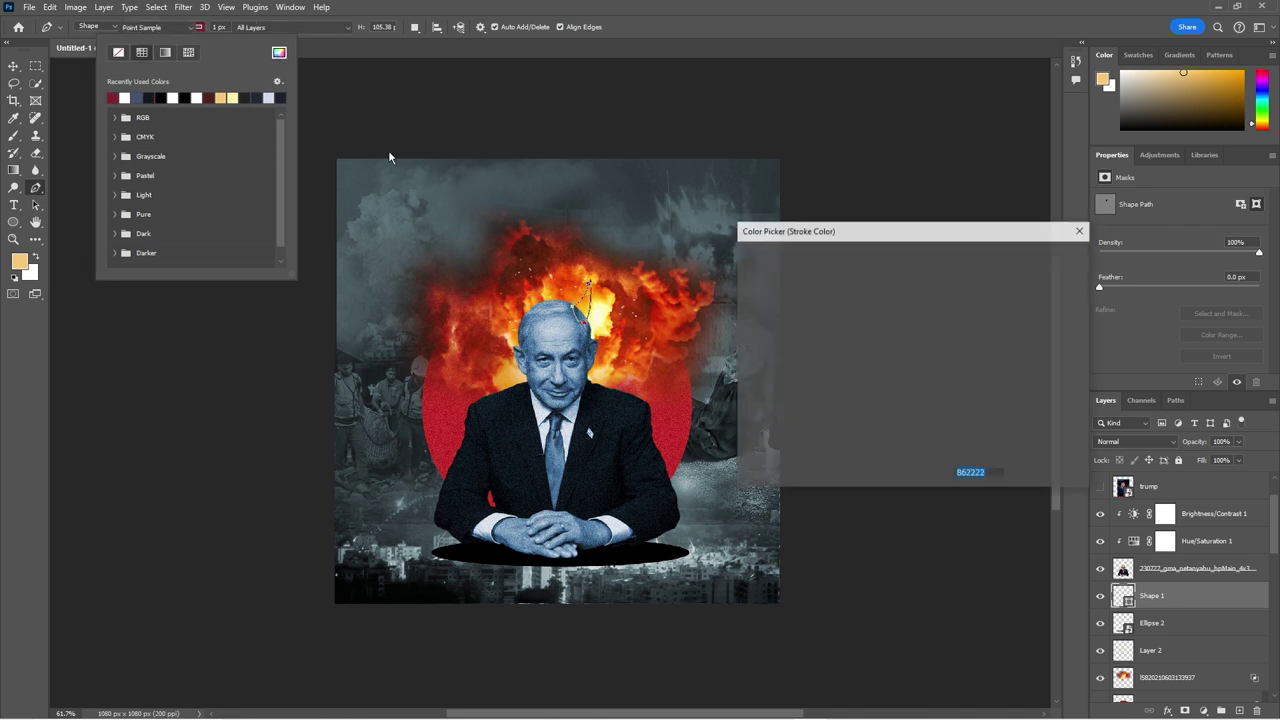
left_click(665, 313)
left_click(592, 288)
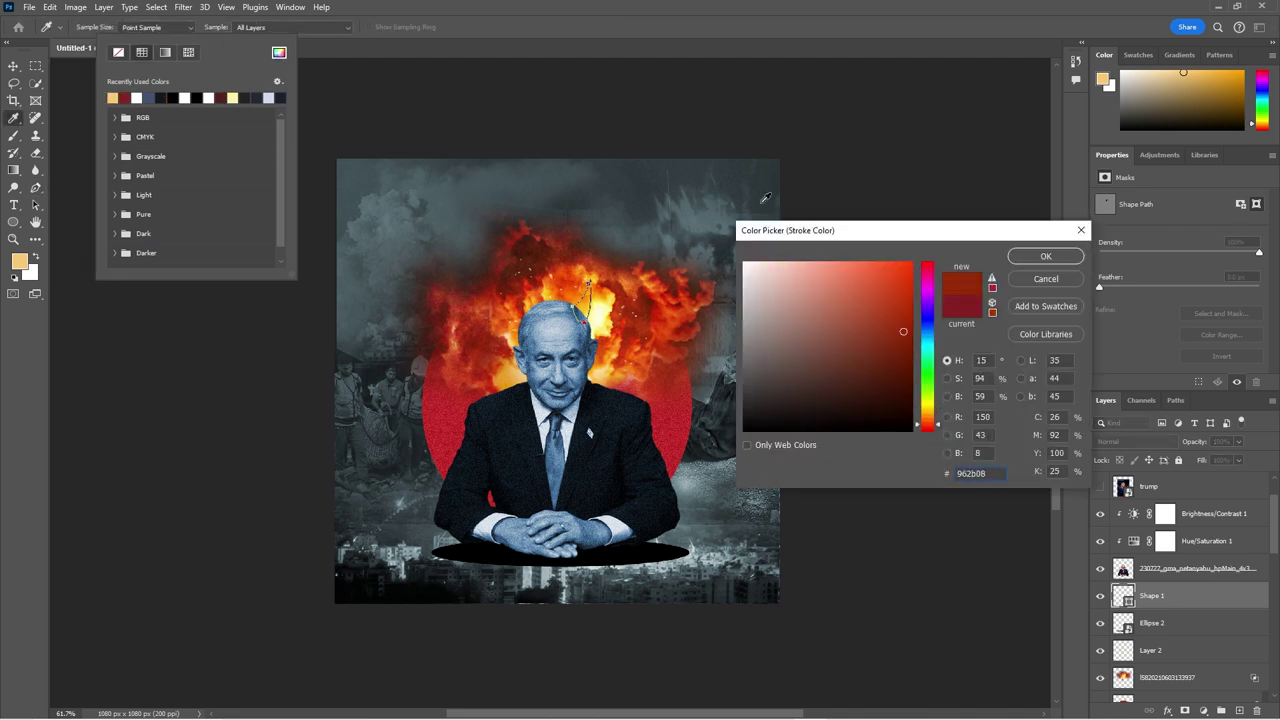
key("Return")
key("Return")
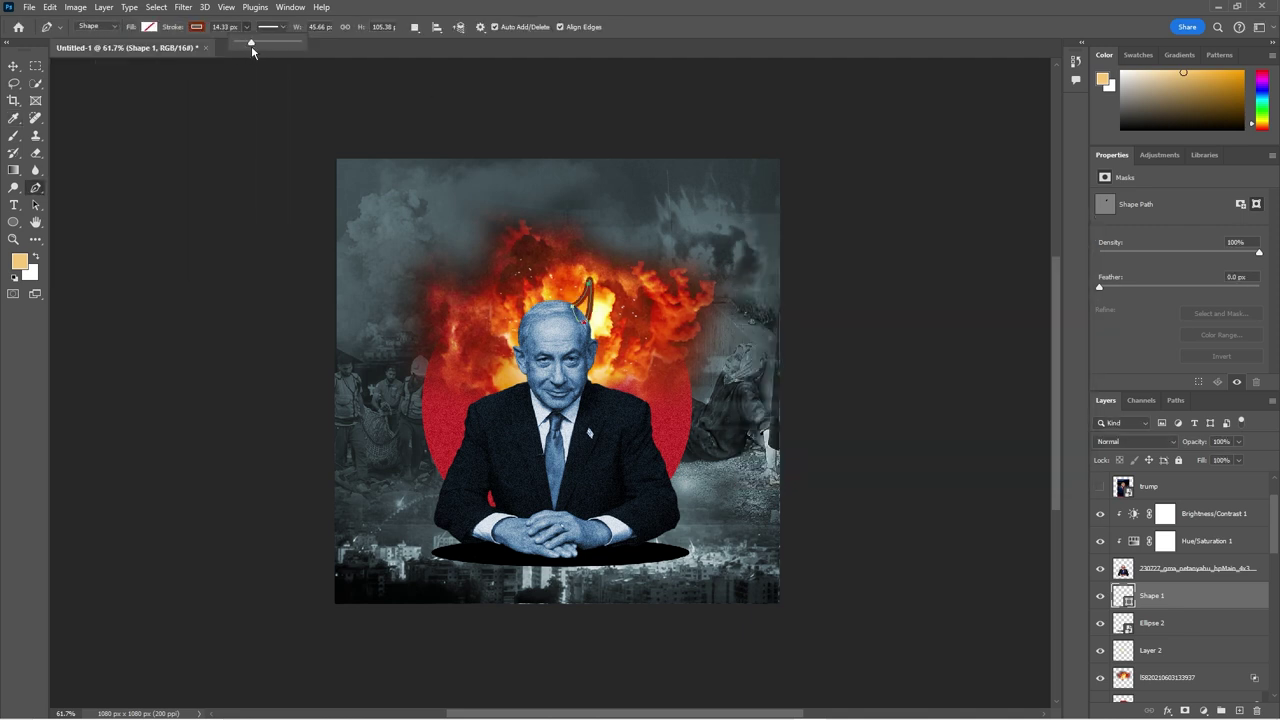
Step: Duplicate the horn and flip the copy horizontally
key("ctrl+j")
key("ctrl+t")
right_click(580, 312)
left_click(620, 568)
Step: Move the mirrored horn copy to the left side of the head and commit it
left_click_drag(585, 300, 528, 308)
key("Return")
scroll(536, 332, "up", 2)
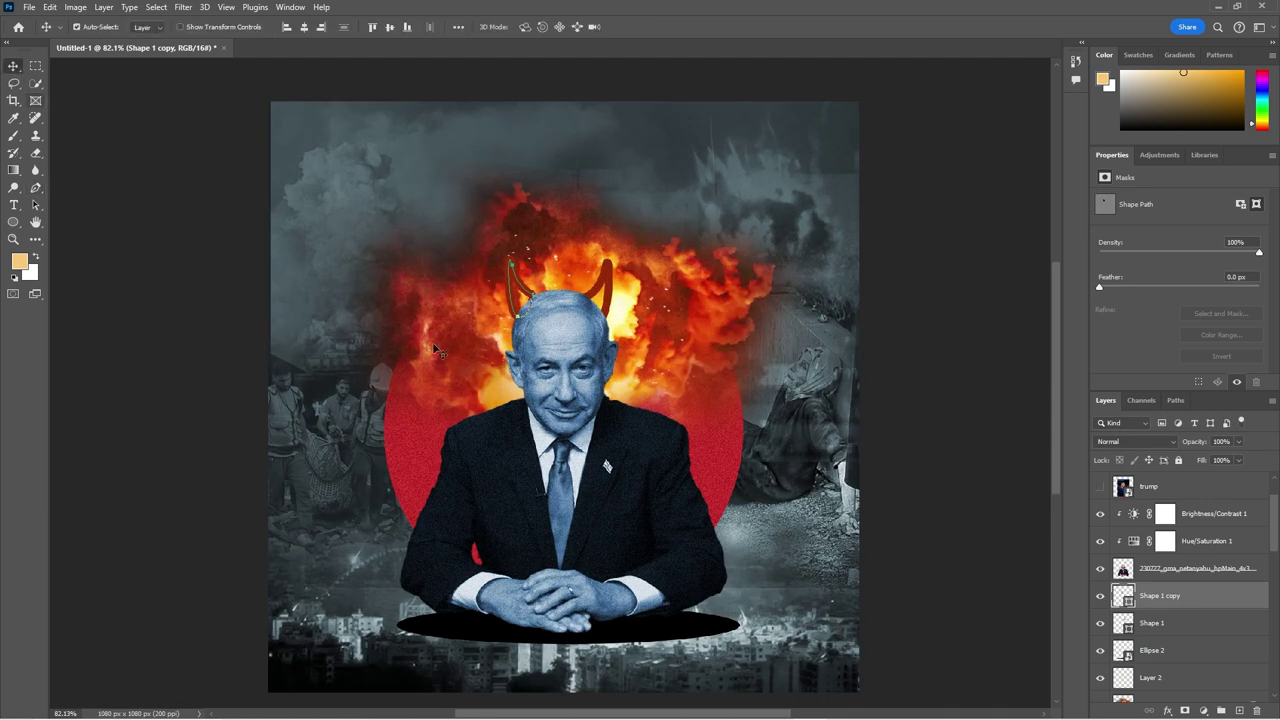
scroll(540, 300, "up", 3)
scroll(540, 300, "down", 2)
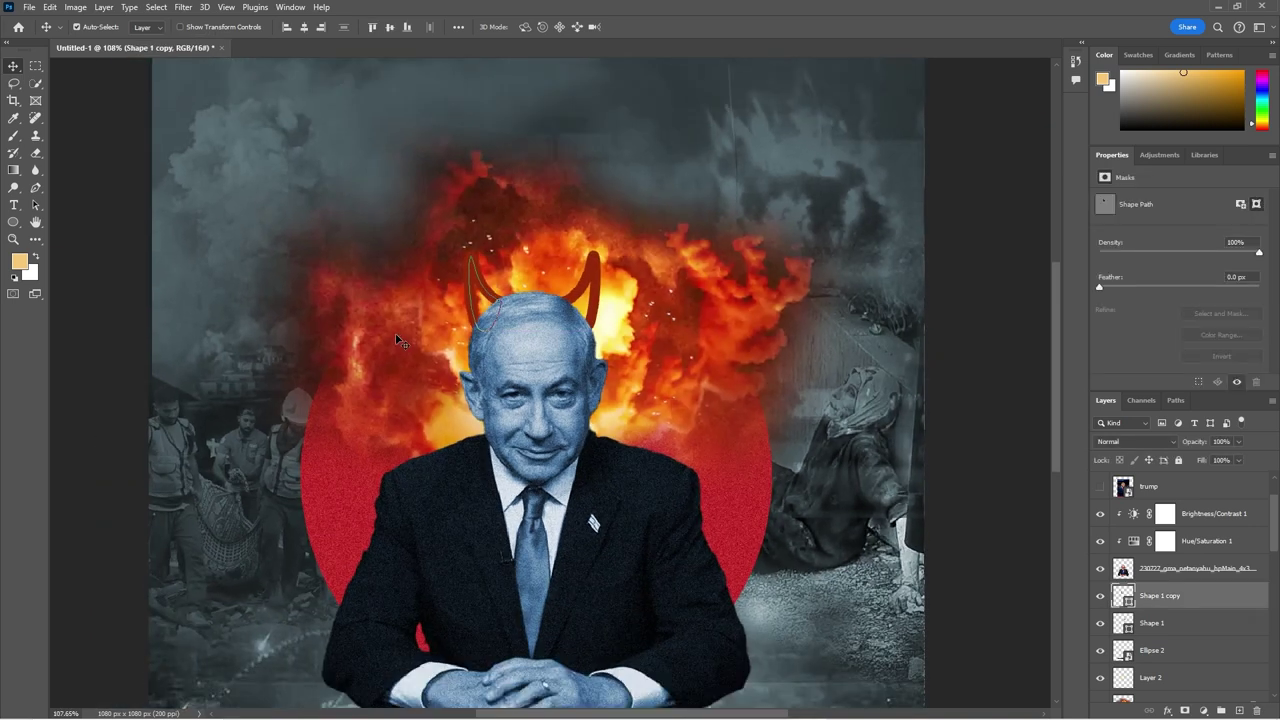
Step: Try a new fill hue for the horn copy, then cancel without changes
double_click(1124, 596)
left_click(925, 374)
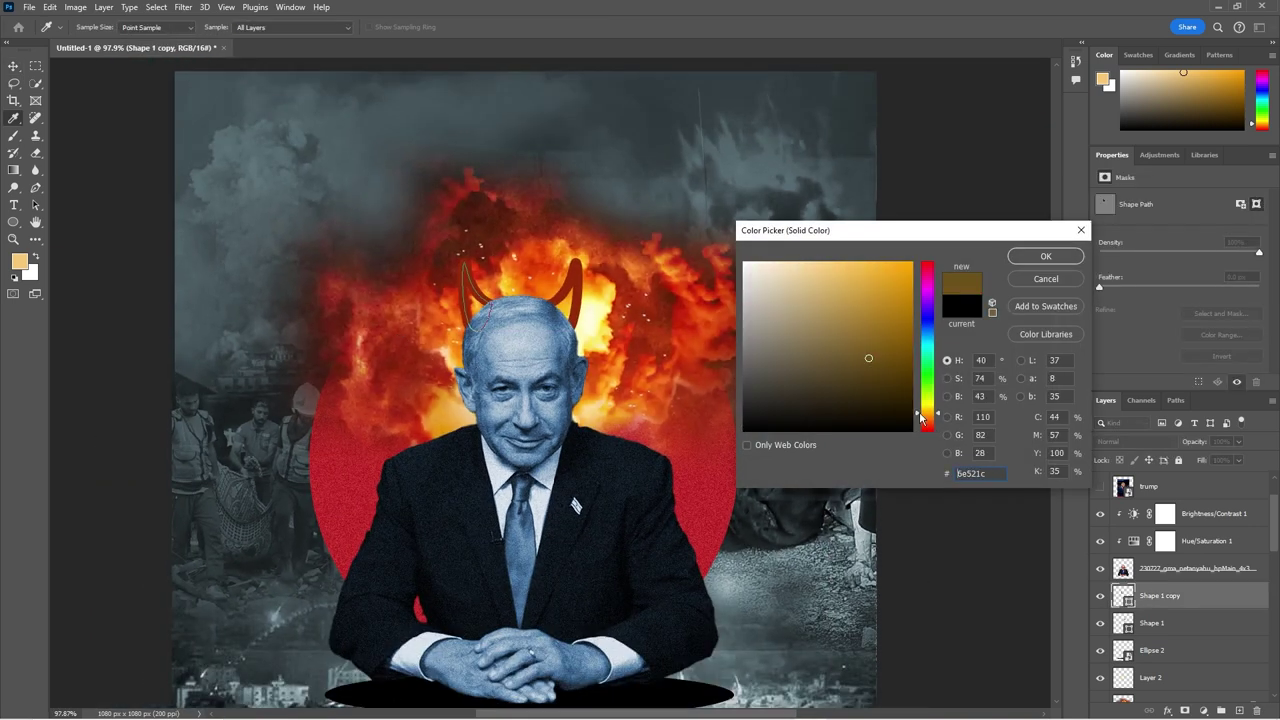
key("Escape")
left_click(110, 26)
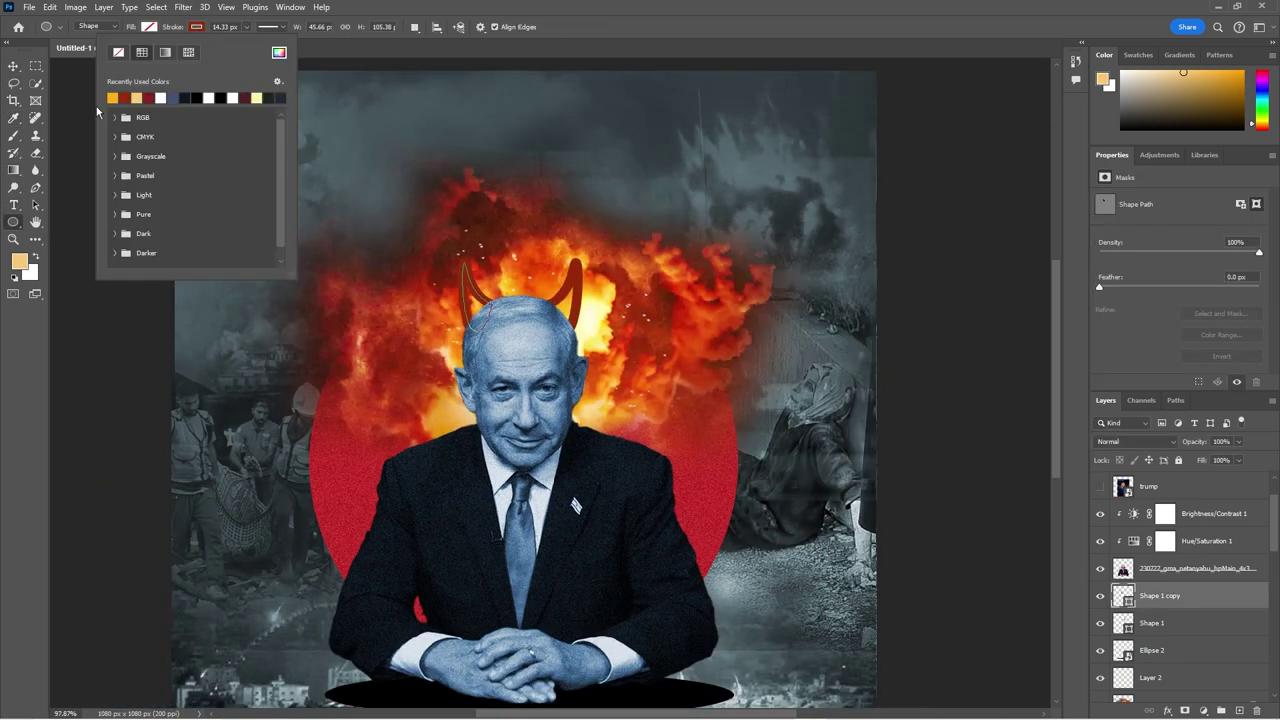
left_click(14, 65)
scroll(292, 403, "down", 2)
scroll(292, 403, "up", 3)
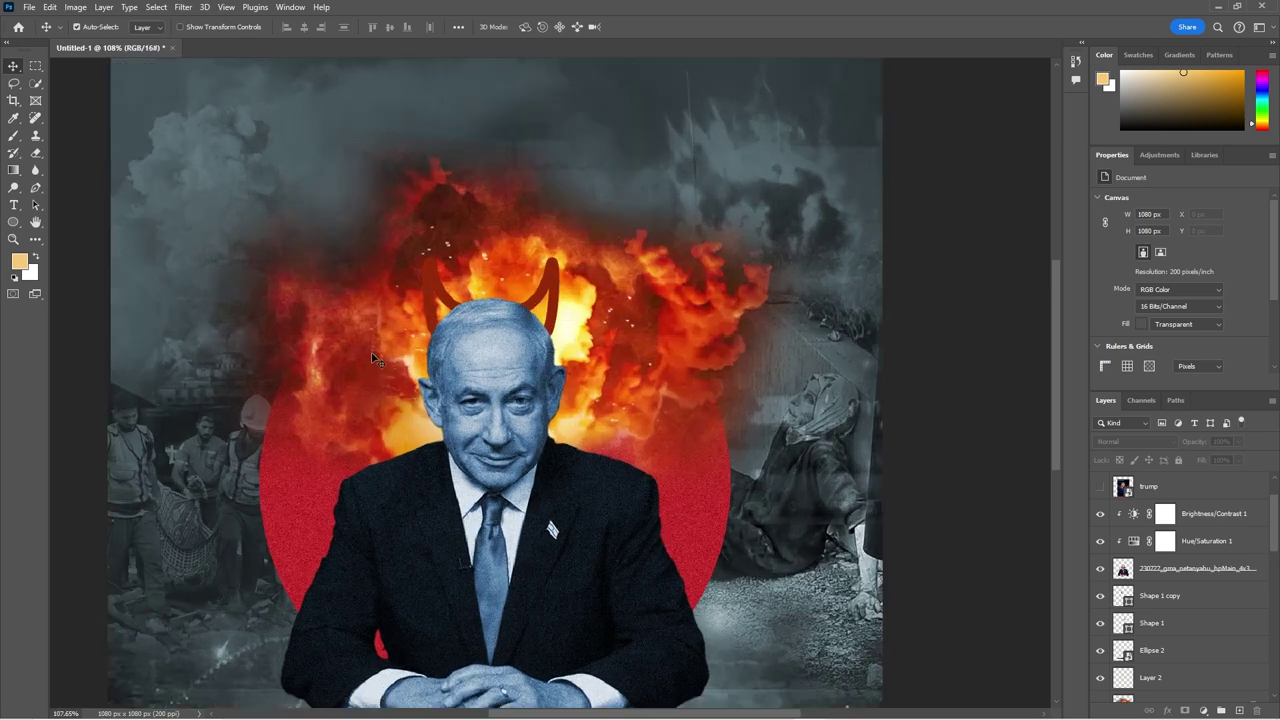
Step: Delete the left horn copy, then undo the deletion
left_click(369, 330)
scroll(360, 347, "down", 2)
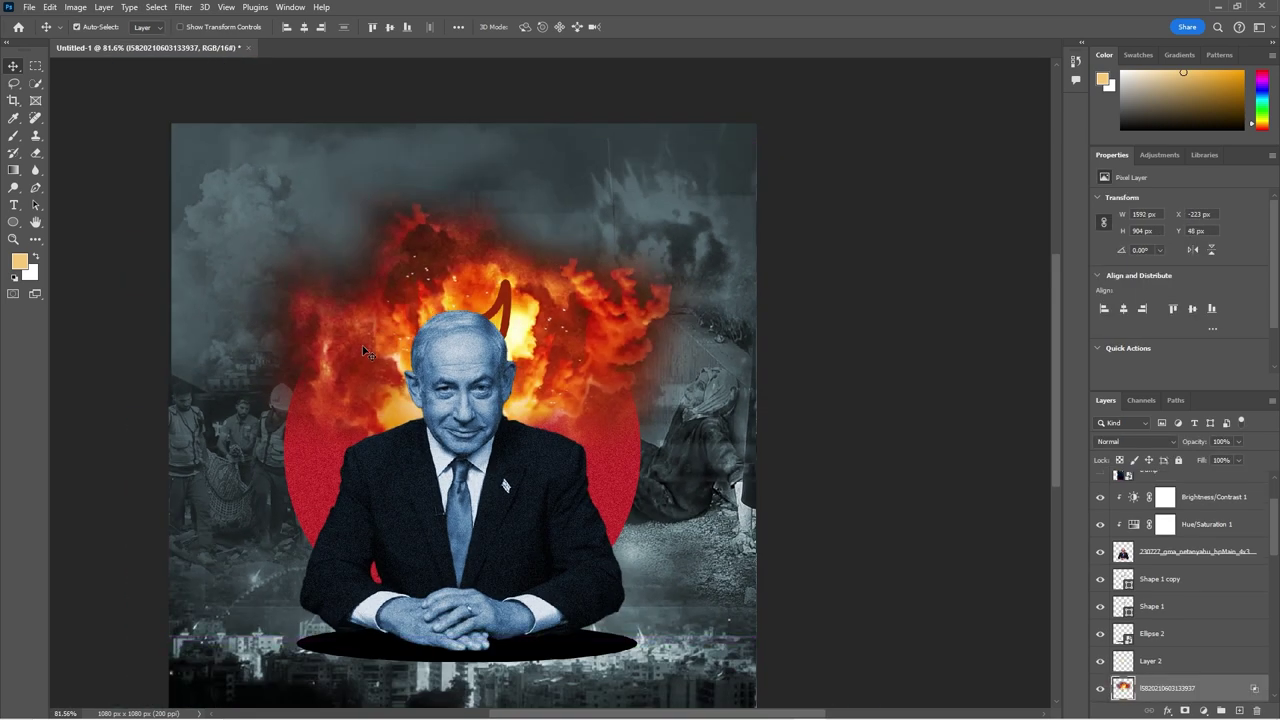
left_click(358, 361, "ctrl")
scroll(358, 361, "down", 1)
key("Delete")
key("ctrl+z")
Step: Set the horn's fill to dark blue 0f3174
left_click(14, 221)
left_click(148, 26)
left_click(258, 143)
left_click(231, 53)
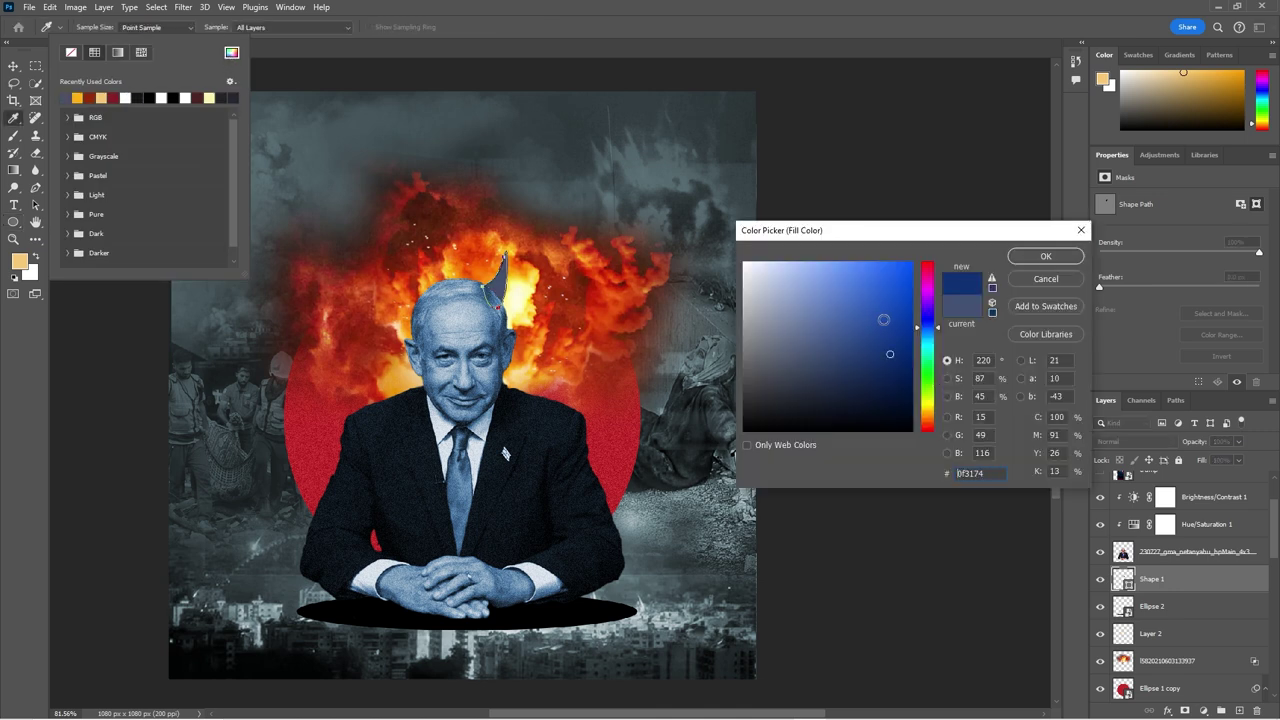
left_click(1046, 256)
key("v")
Step: Duplicate the blue horn, flip it horizontally and place it on the left of the head
key("ctrl+j")
key("ctrl+t")
right_click(494, 292)
left_click(540, 556)
left_click_drag(495, 278, 425, 280)
key("Return")
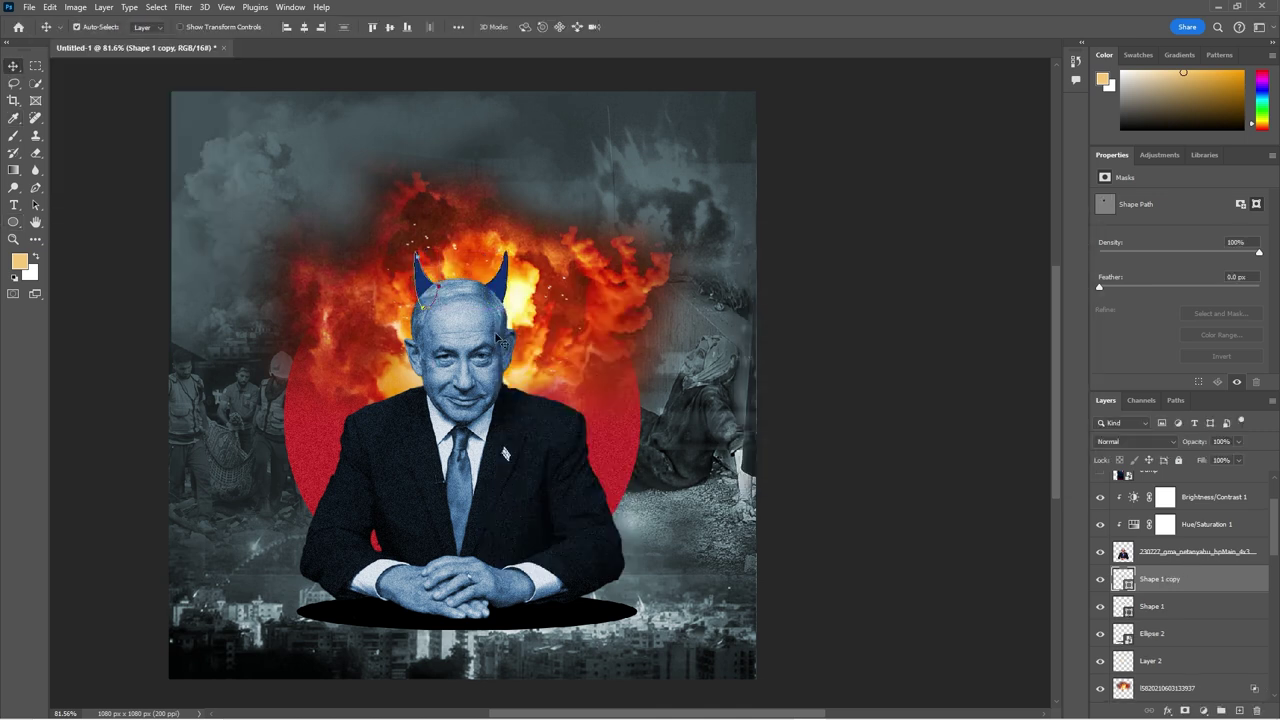
scroll(478, 330, "down", 1)
scroll(560, 355, "up", 1)
scroll(569, 362, "up", 2)
left_click(568, 362)
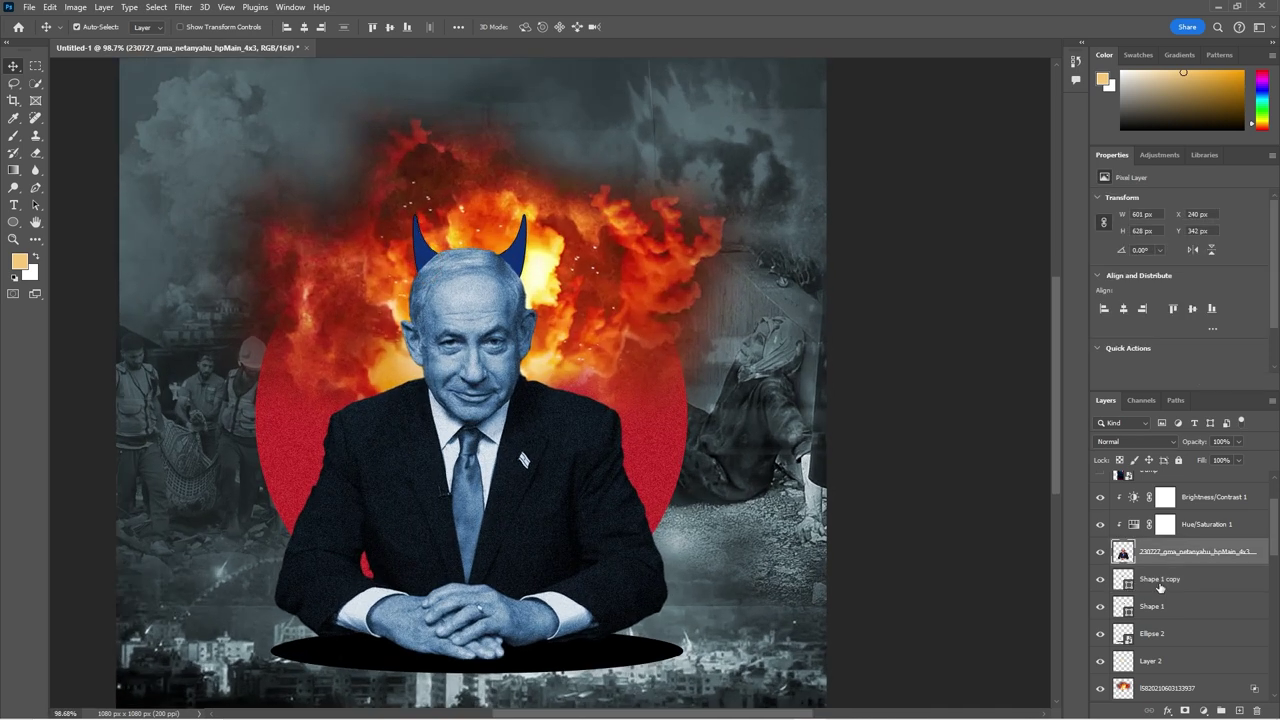
Step: Check the ellipse tool's fill colour choices and select the red circle layer
key("u")
left_click(149, 27)
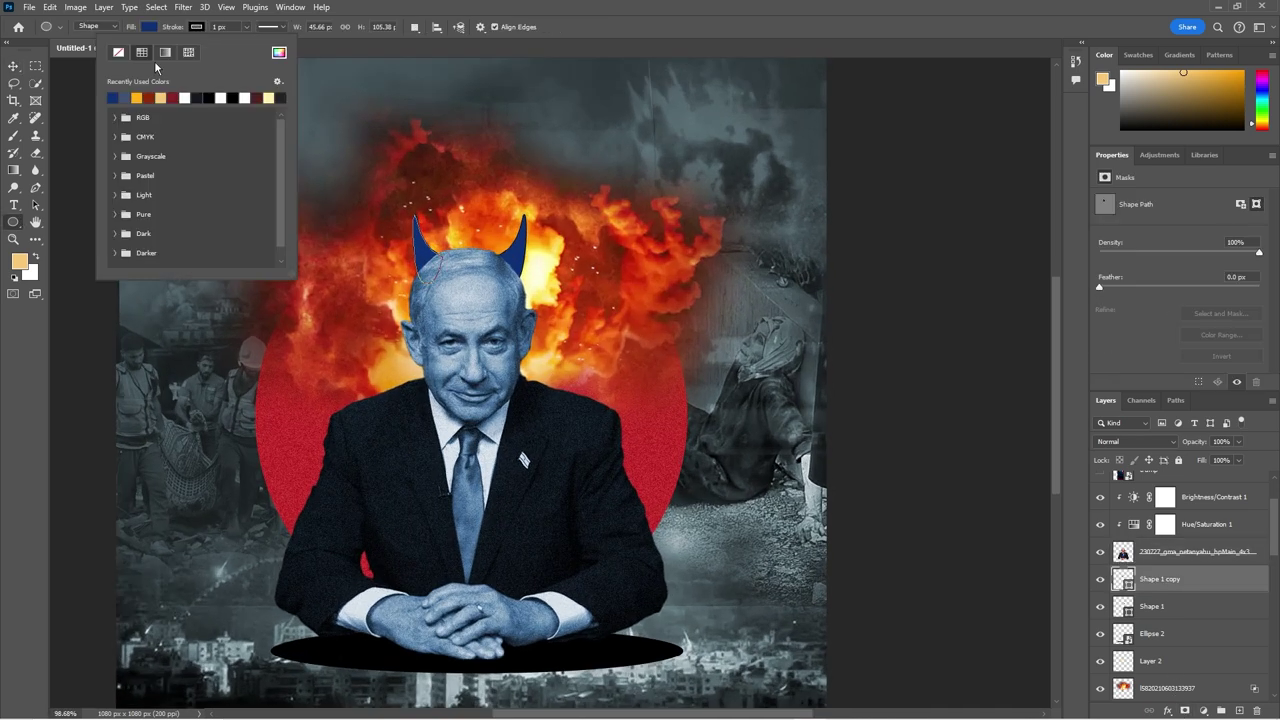
left_click(201, 30)
left_click(1173, 610)
scroll(1175, 580, "down", 3)
left_click(1165, 635)
Step: Step through the Shape 1, Shape 1 copy and Ellipse 1 copy layers
left_click(1160, 524)
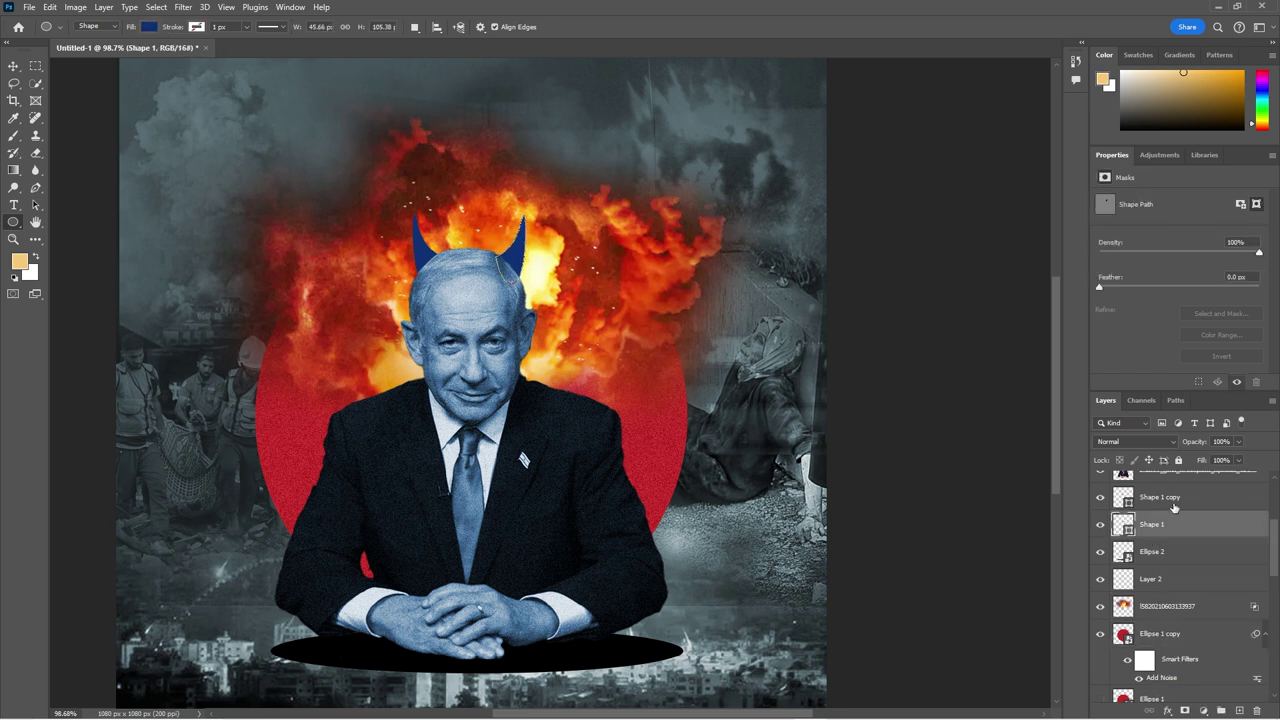
right_click(1160, 524)
left_click(1197, 635)
left_click(1197, 635)
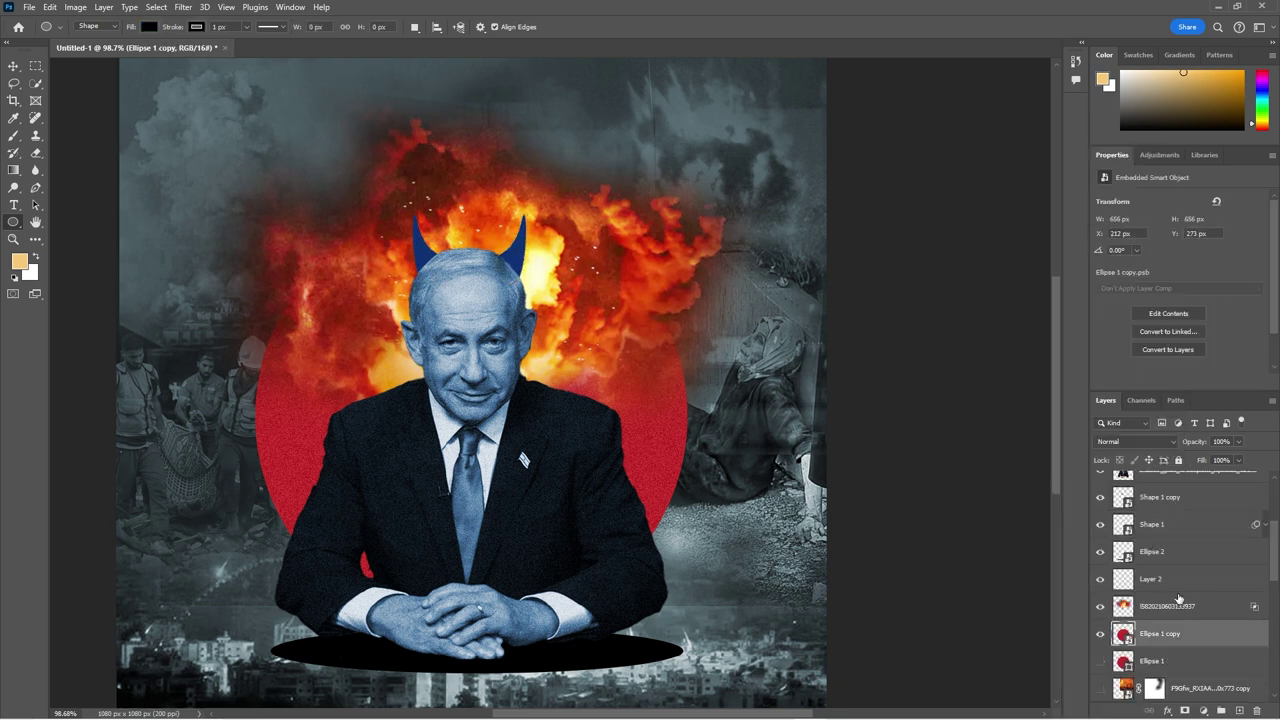
left_click(1160, 497)
left_click(1162, 679)
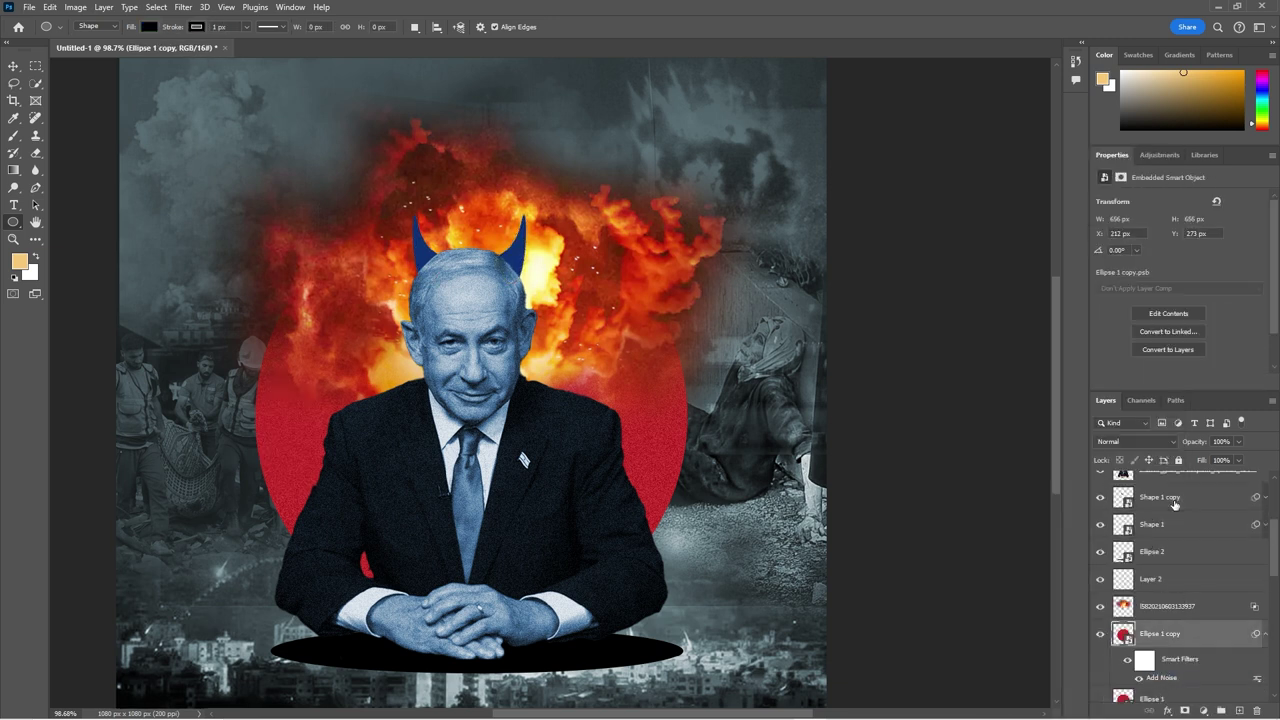
scroll(443, 273, "up", 1)
scroll(1162, 600, "up", 1)
Step: Brush the portrait's layer mask around the horn base, then select the Shape 1 copy layer
left_click(1155, 524)
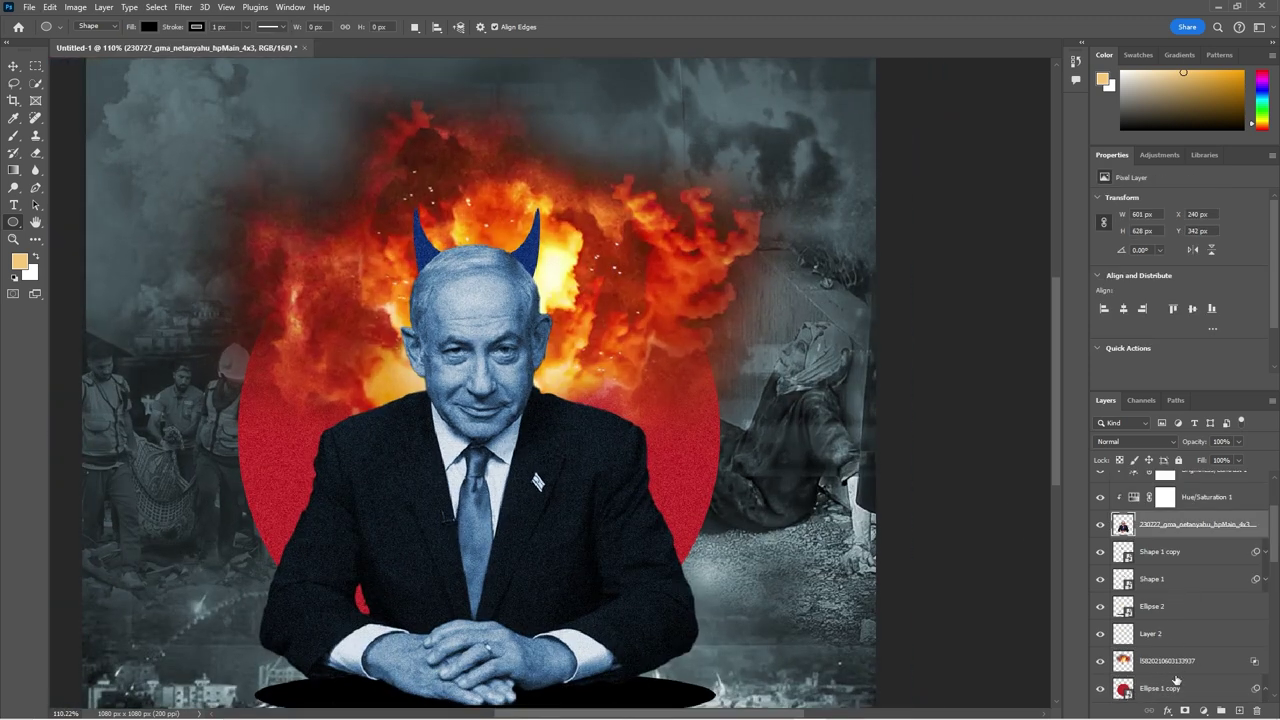
key("b")
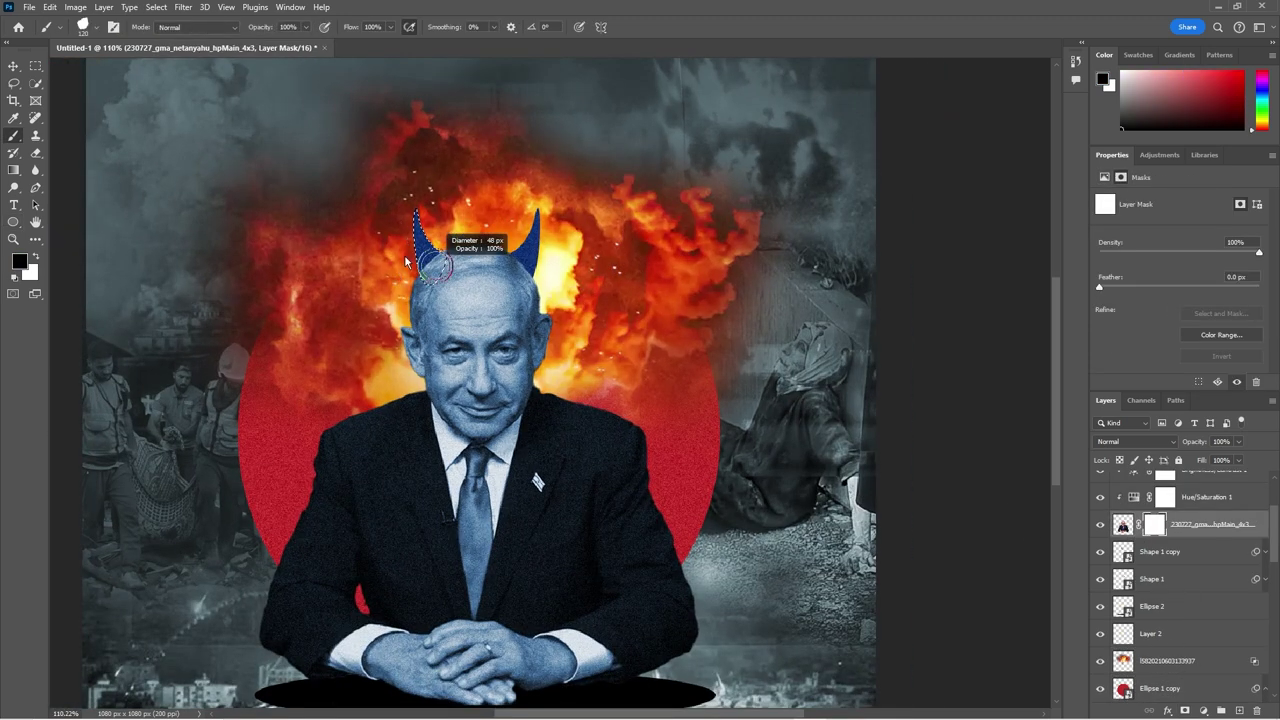
scroll(441, 262, "down", 1)
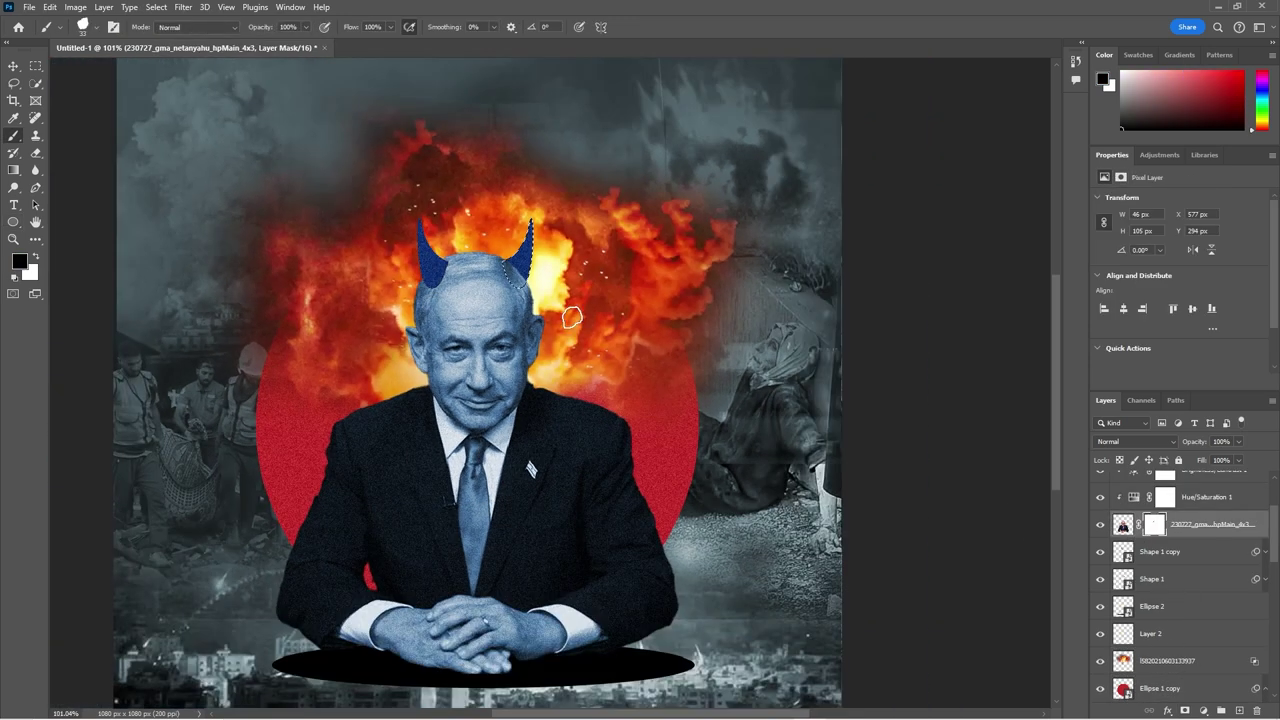
scroll(429, 286, "up", 3)
key("l")
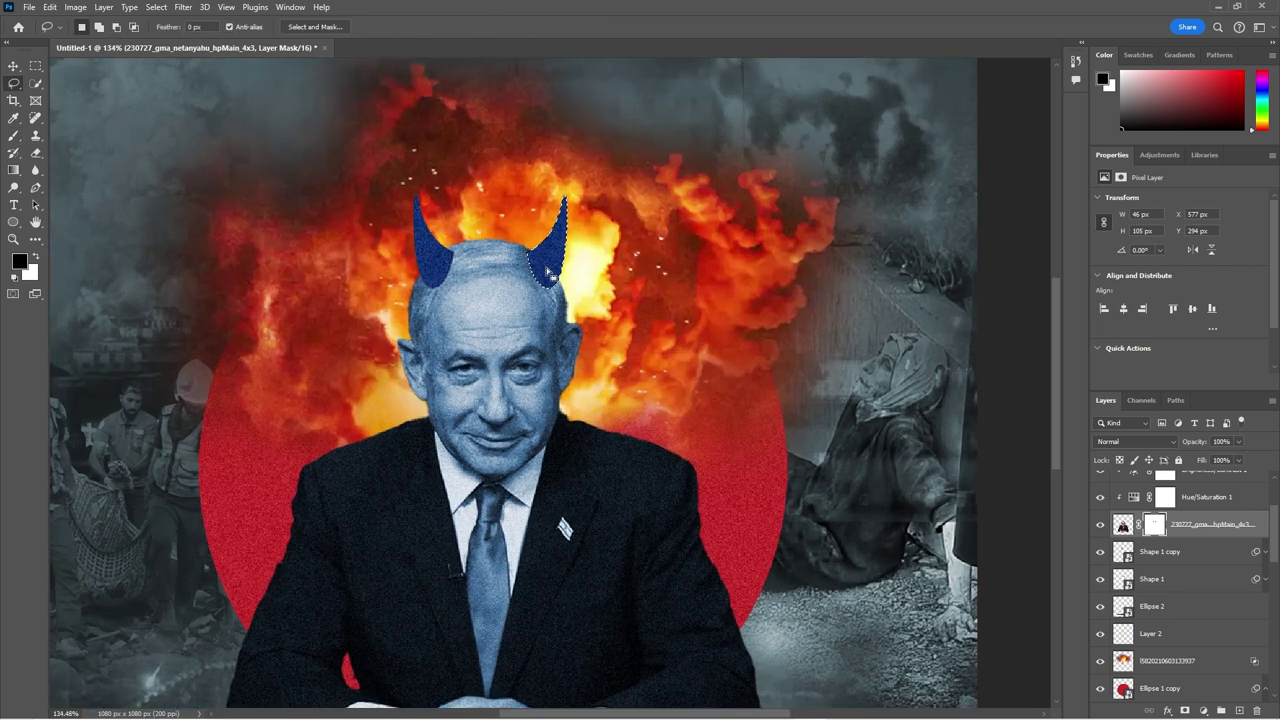
left_click(1125, 558)
left_click(177, 12)
mouse_move(156, 7)
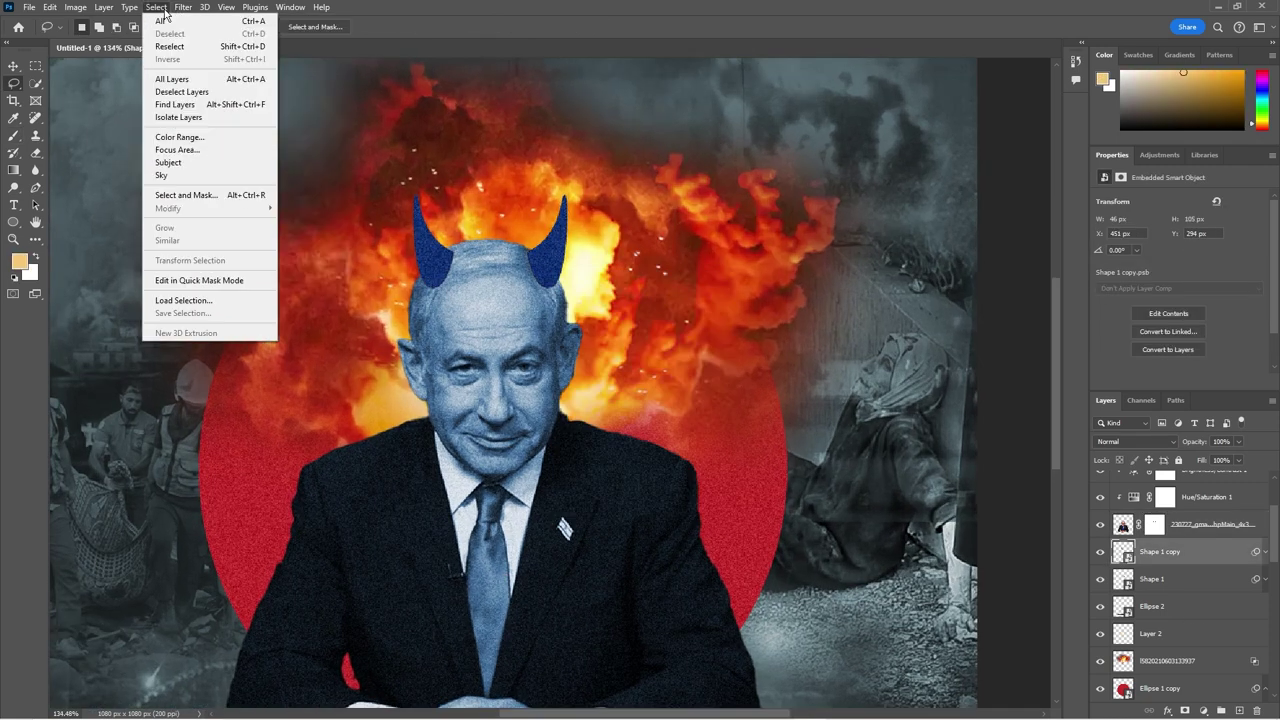
Step: Give Shape 1 copy a dark Multiply inner shadow with distance 15 and 38% opacity
left_click(1239, 557)
double_click(1239, 557)
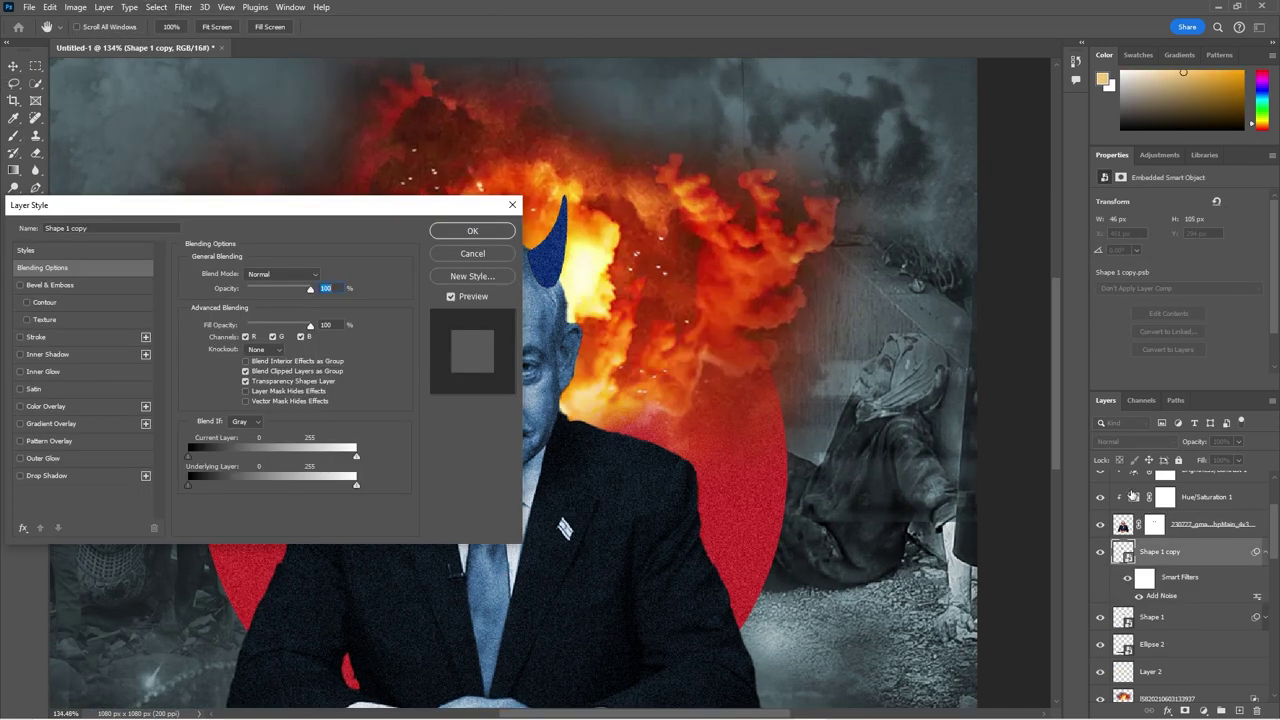
mouse_move(262, 210)
left_mouse_down()
mouse_move(886, 184)
mouse_move(1017, 162)
left_mouse_up()
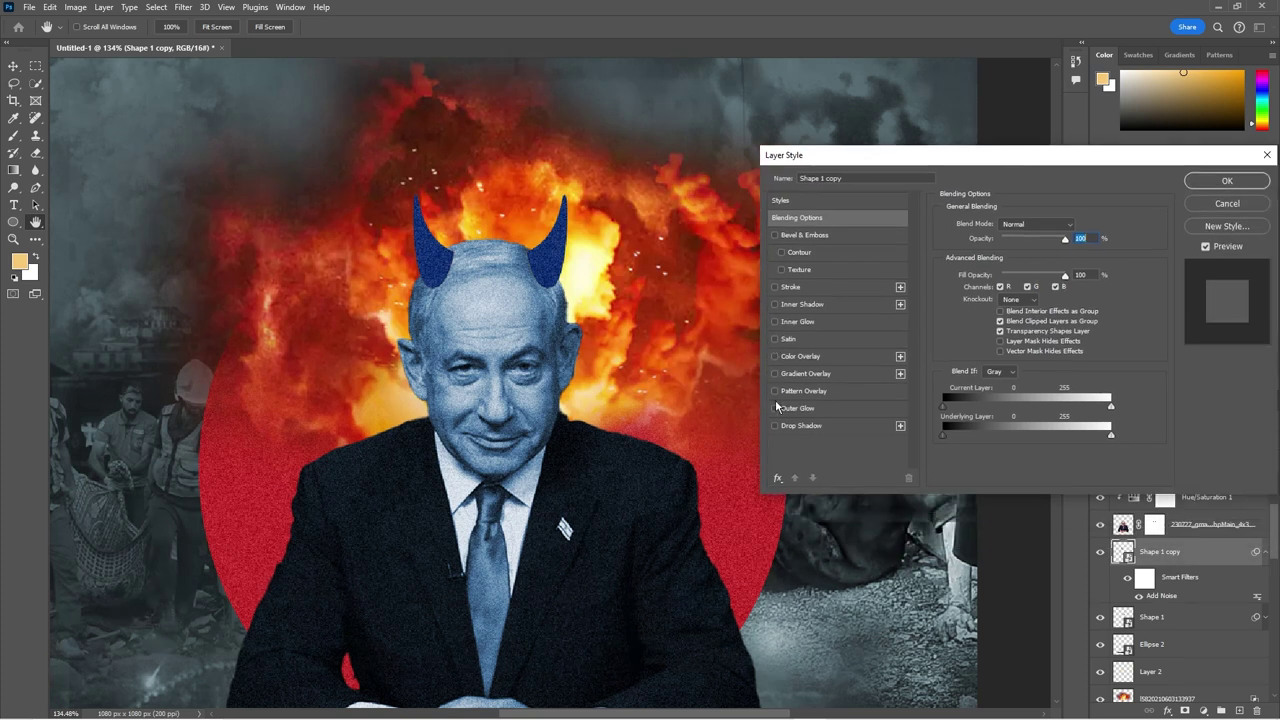
left_click(802, 304)
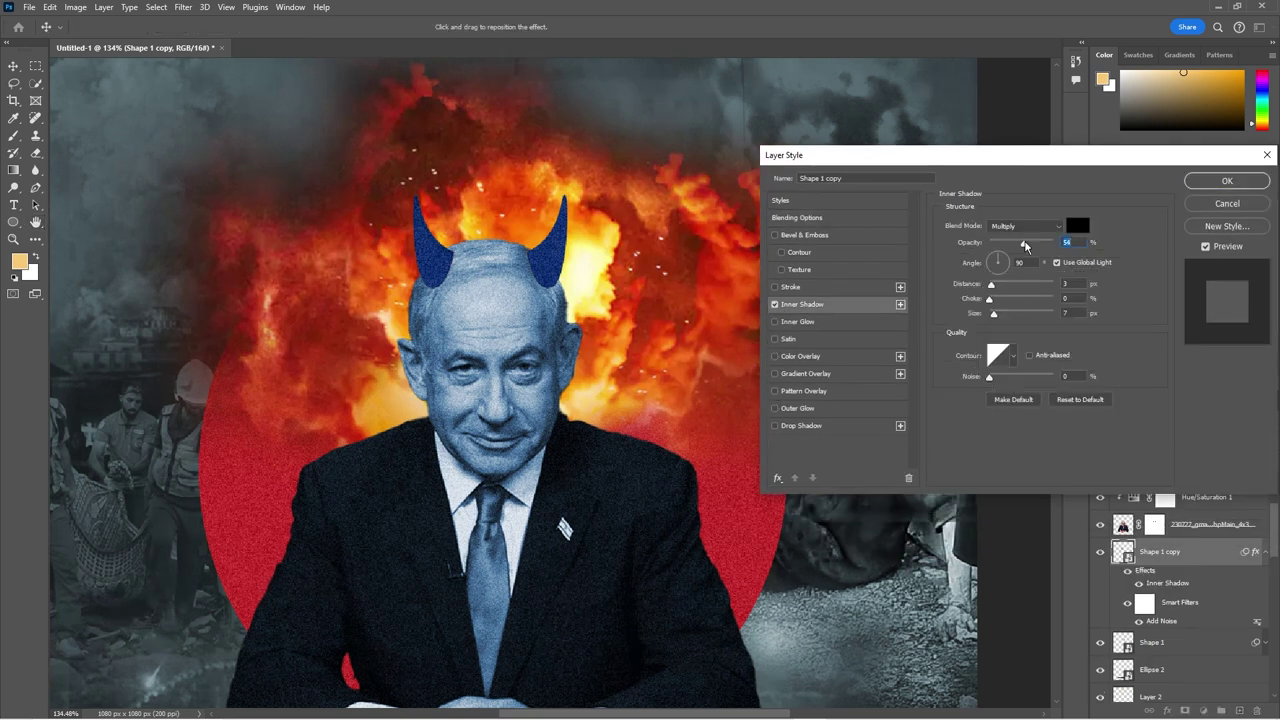
left_click_drag(991, 284, 1009, 288)
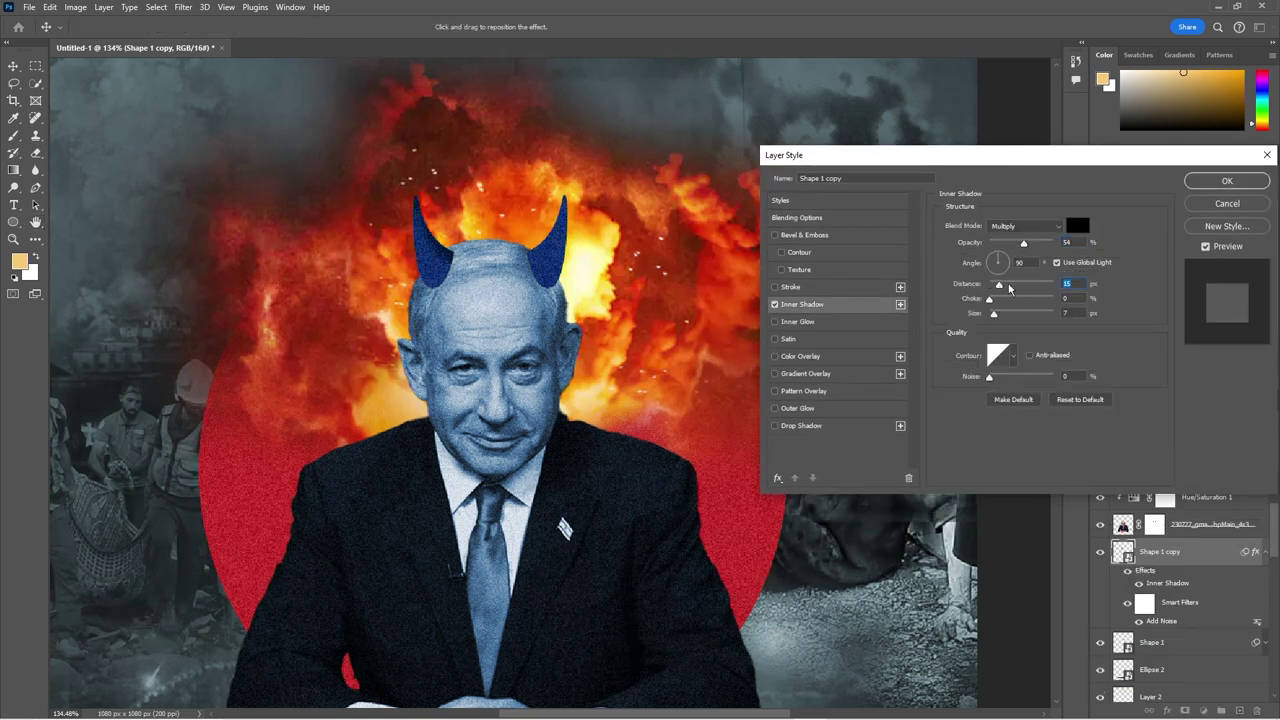
left_click(1009, 267)
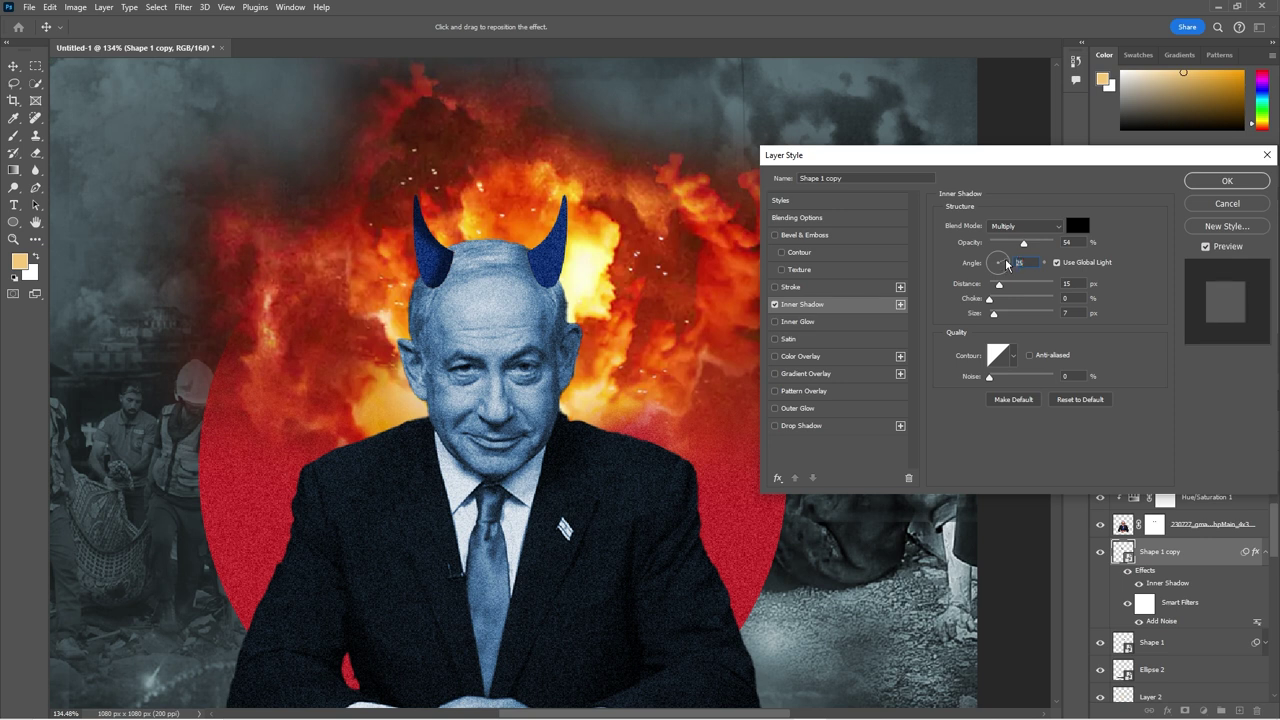
left_click_drag(1023, 243, 1010, 247)
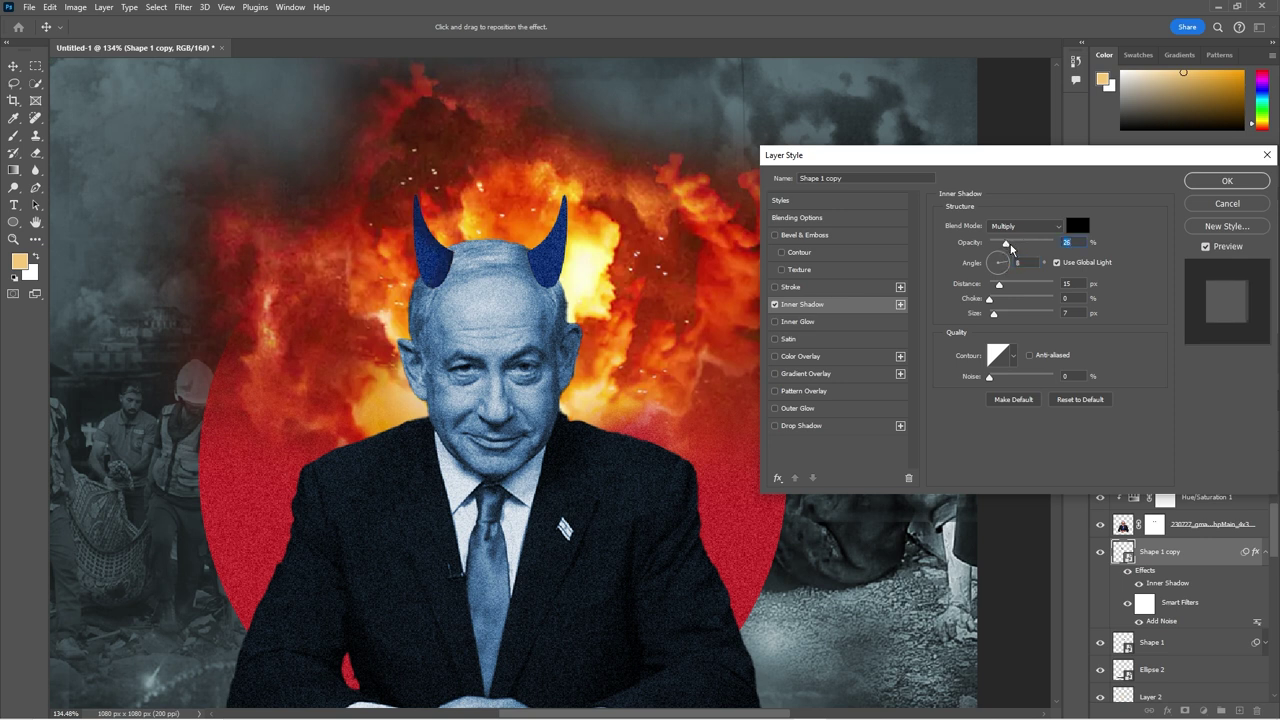
left_click(1077, 225)
left_click(757, 305)
mouse_move(757, 305)
left_mouse_down()
mouse_move(792, 344)
mouse_move(792, 405)
left_mouse_up()
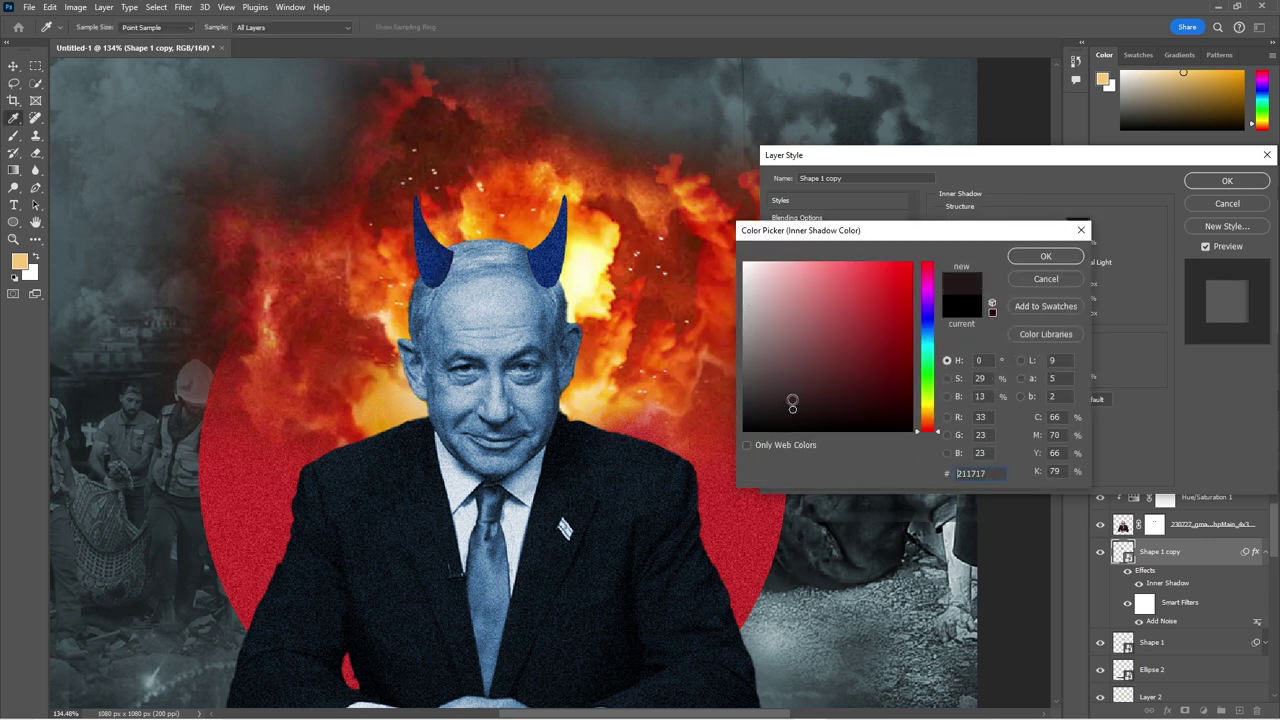
left_click(1045, 256)
left_click_drag(1010, 248, 1015, 247)
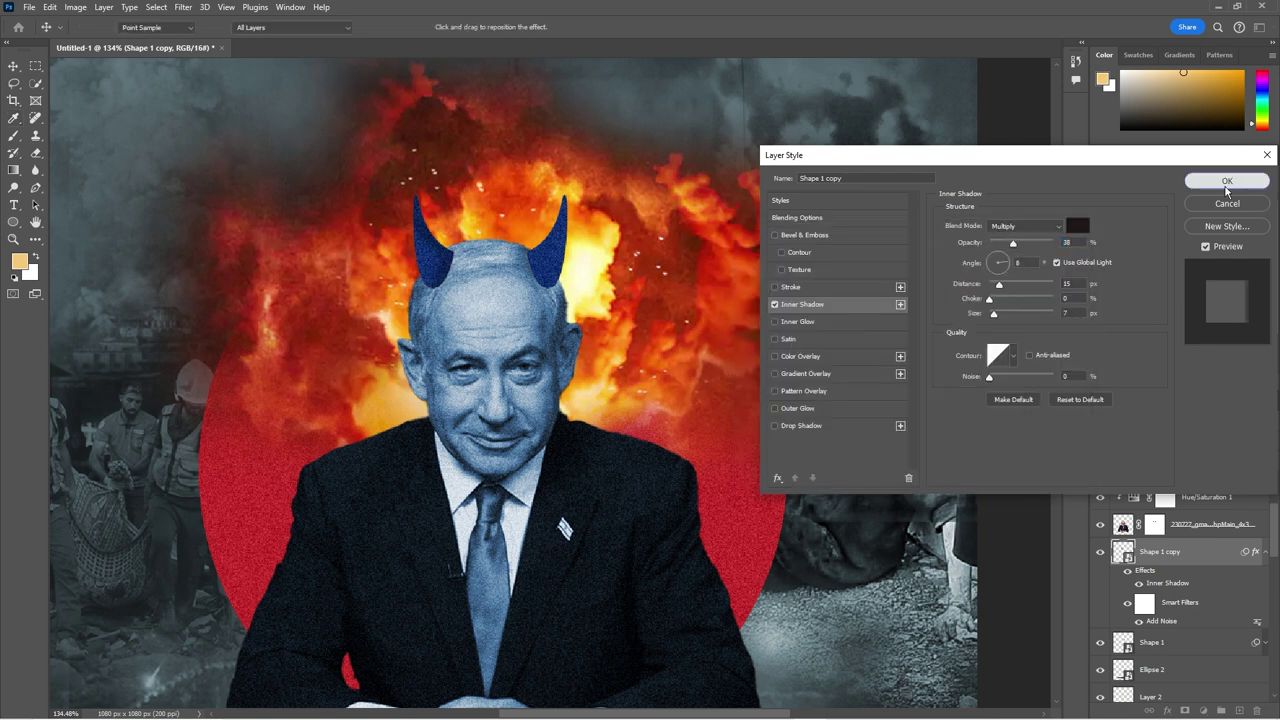
left_click(1227, 181)
Step: Copy the inner shadow onto Shape 1 and set its angle to 171°
left_click_drag(1163, 589, 1161, 647)
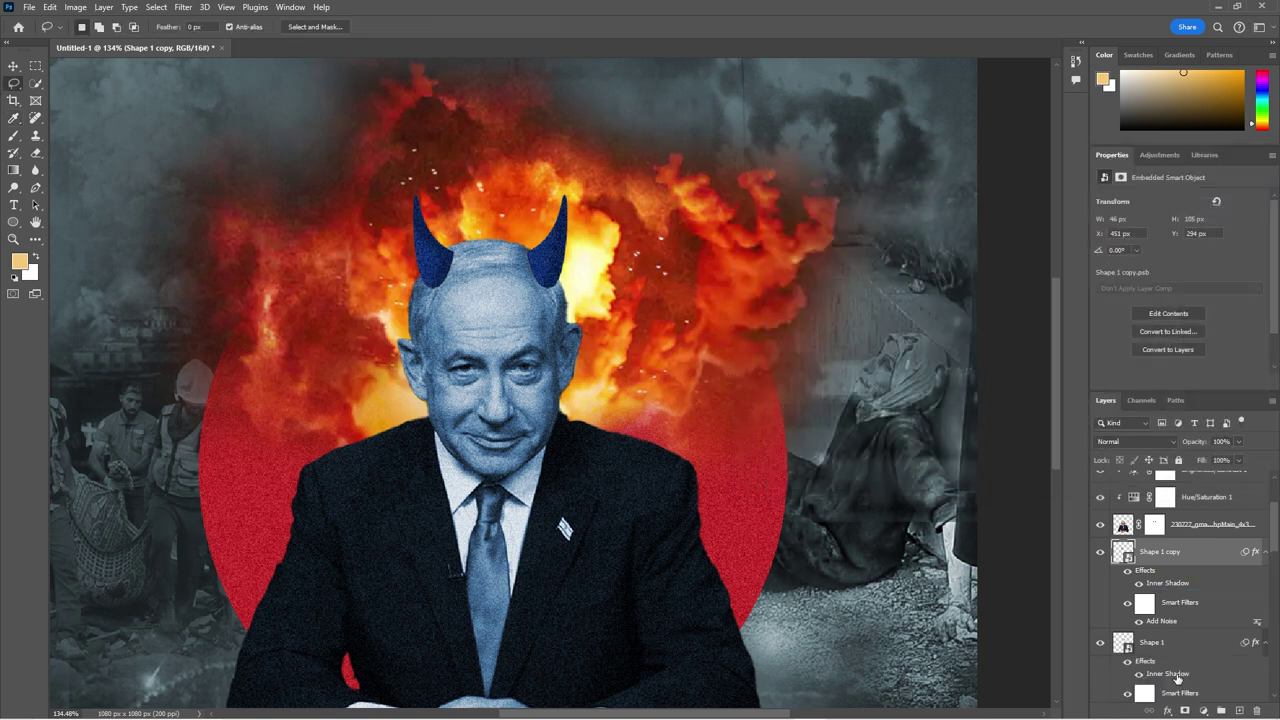
left_click(1177, 679)
scroll(1234, 662, "down", 2)
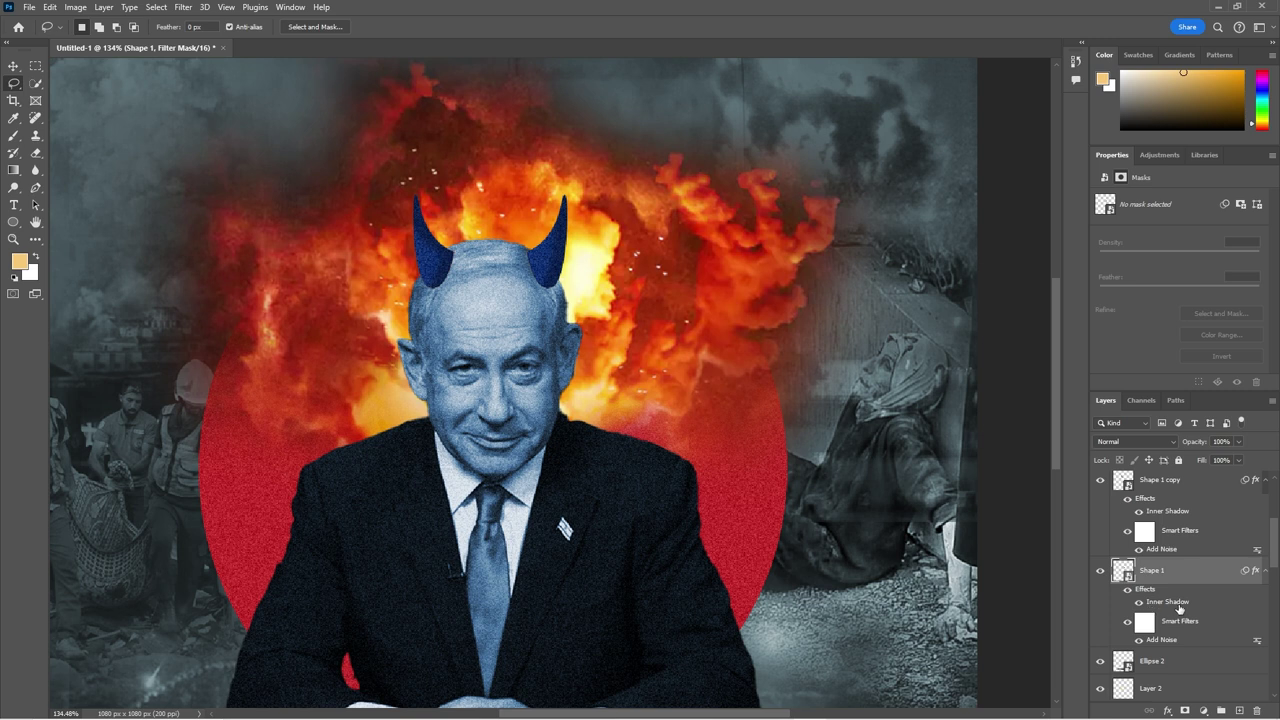
double_click(1166, 602)
left_click_drag(993, 258, 981, 263)
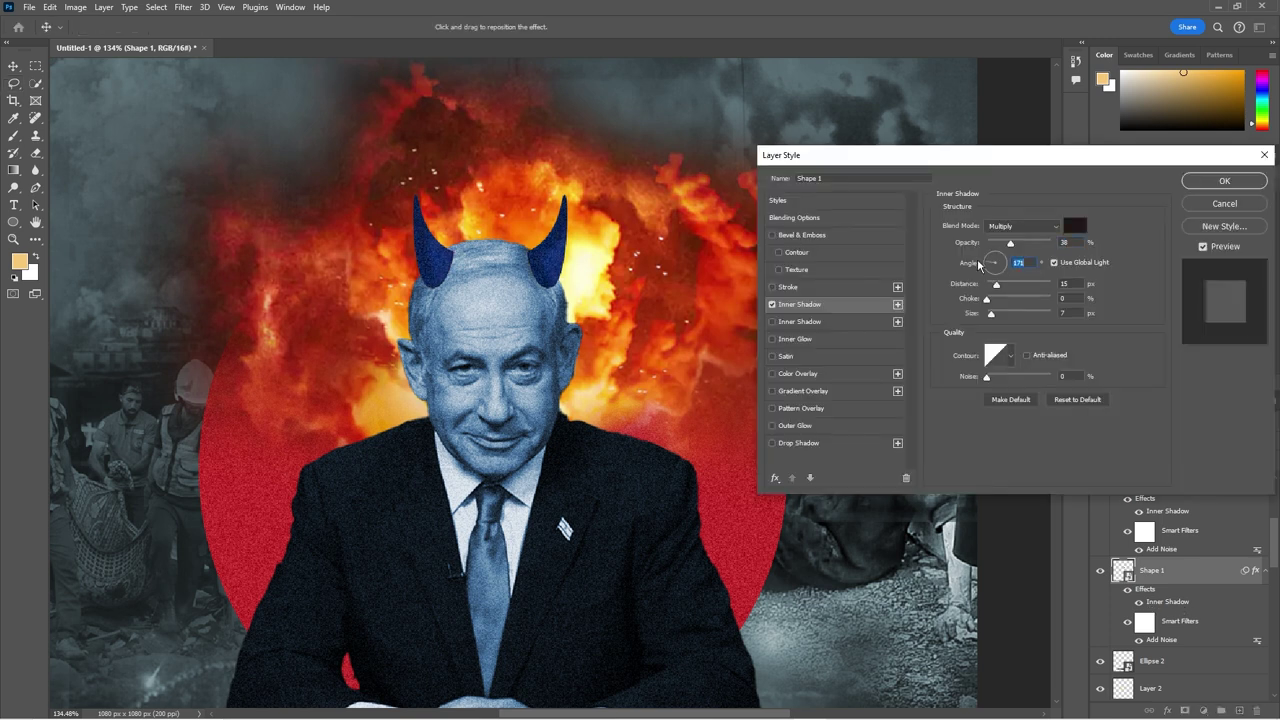
left_click(1192, 185)
scroll(515, 380, "down", 2)
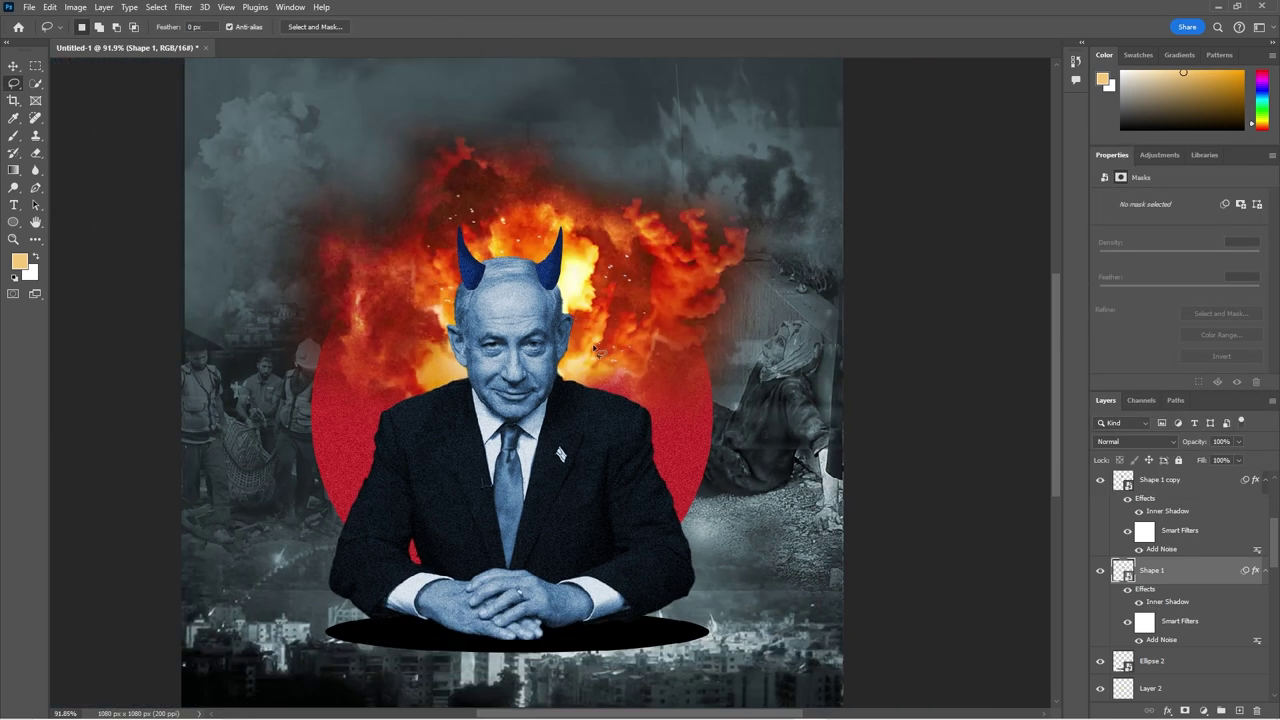
Step: Paint the portrait's mask at full strength to reveal yellow glow across the right eye
left_click(1154, 507)
key("b")
scroll(600, 330, "up", 5)
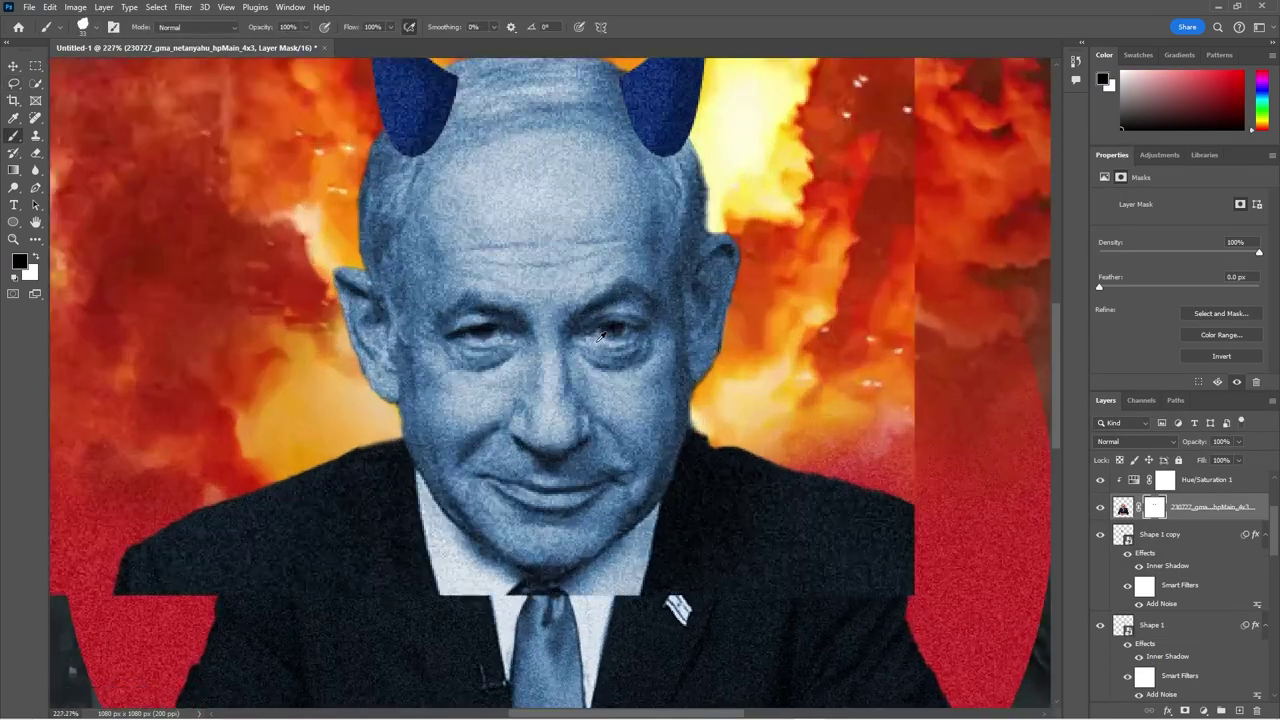
left_click_drag(630, 329, 604, 329)
scroll(606, 329, "up", 3)
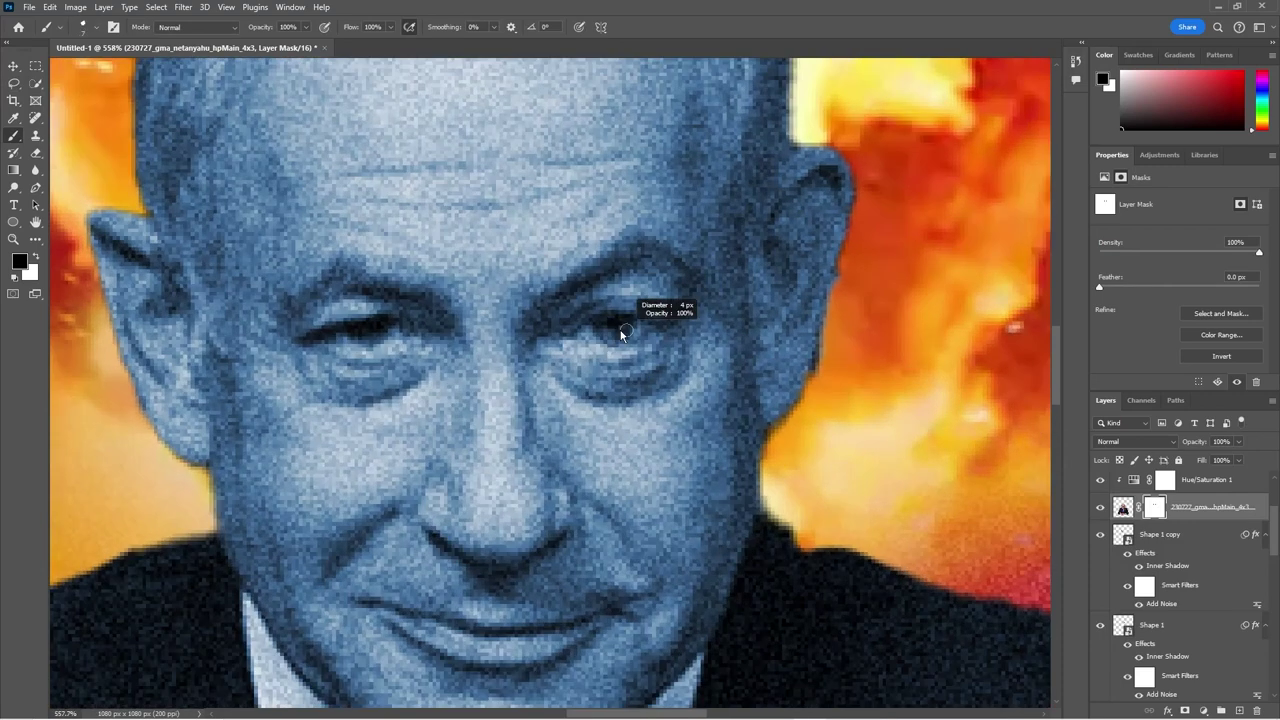
right_click(613, 329)
key("Escape")
left_click_drag(580, 333, 608, 327)
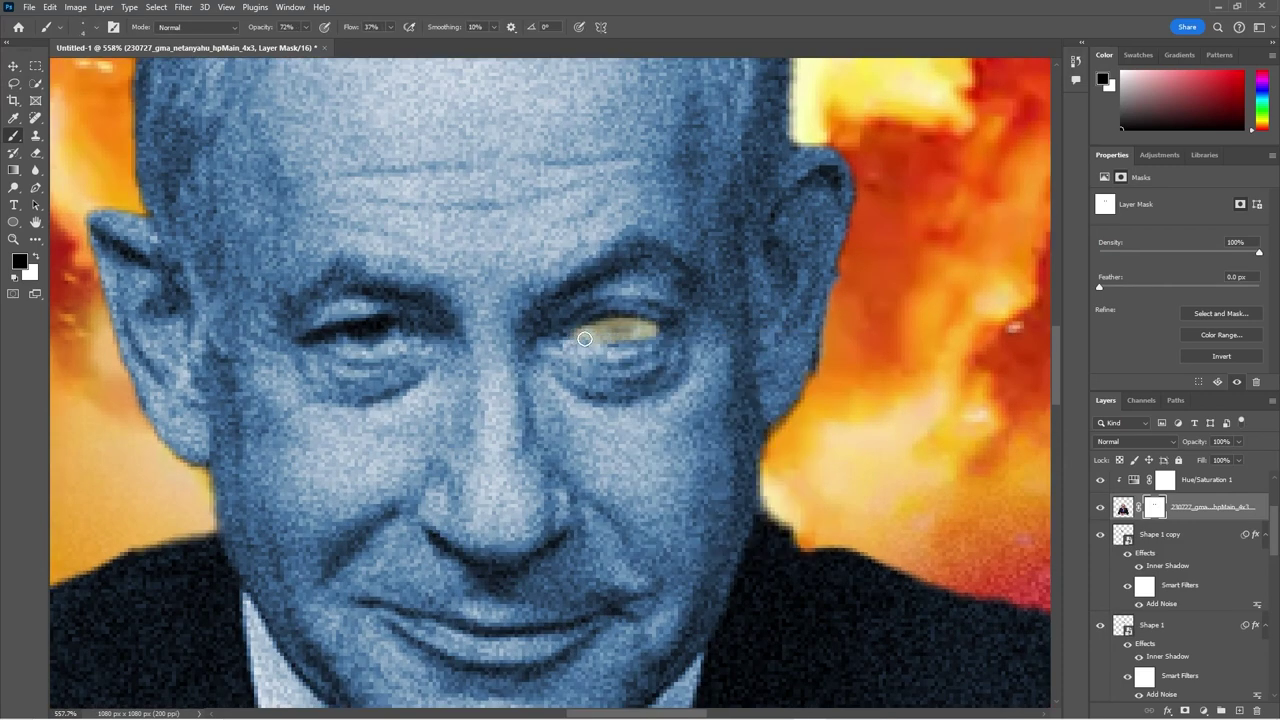
key("shift+0")
key("0")
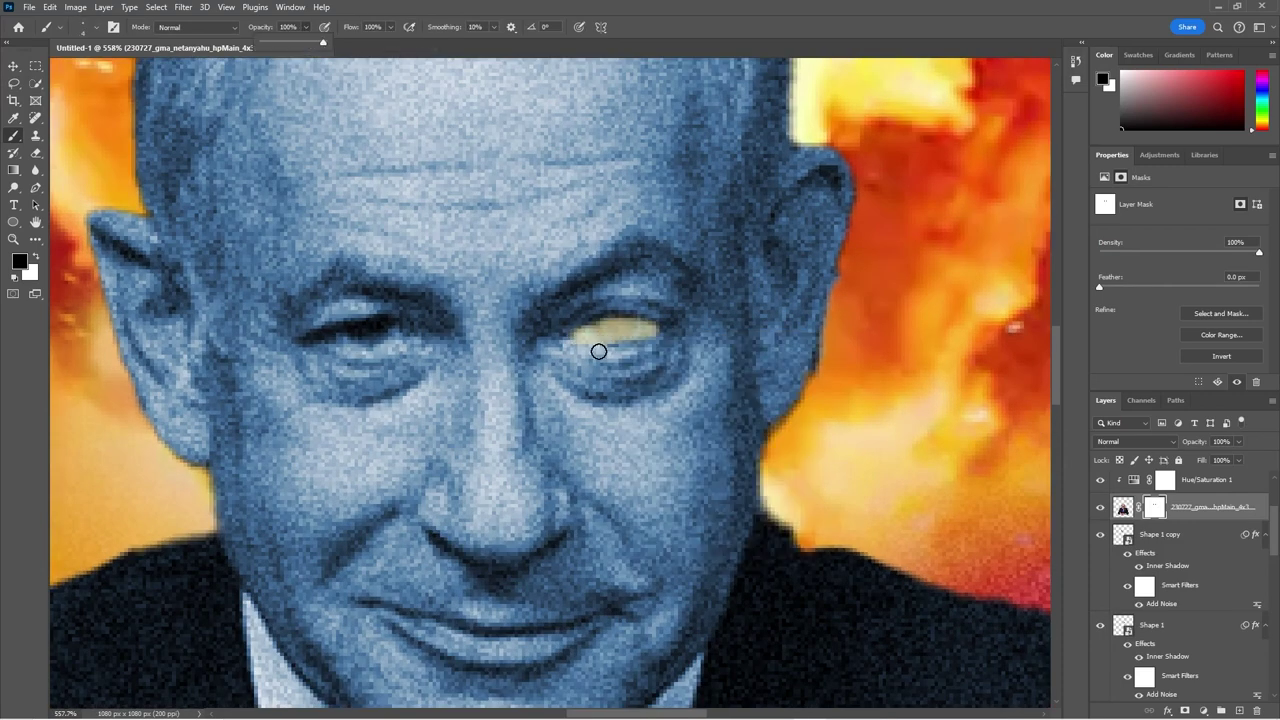
left_click_drag(655, 328, 576, 335)
left_click_drag(659, 336, 593, 345)
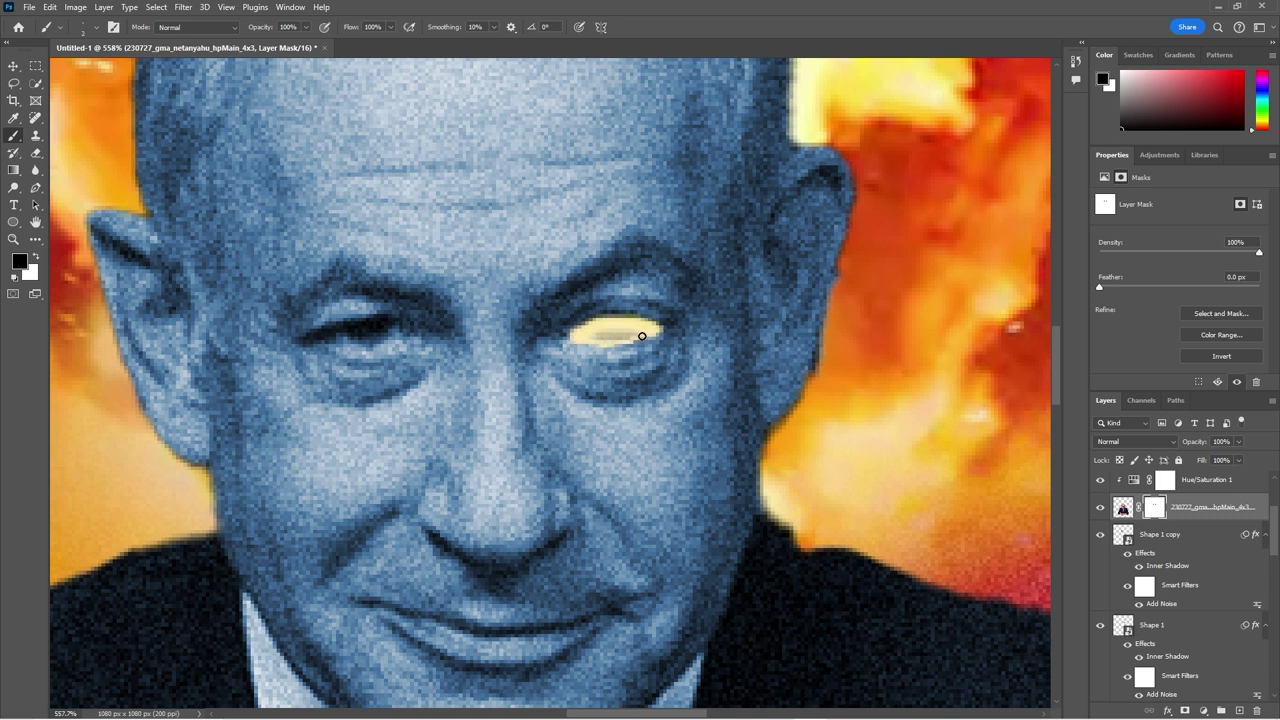
Step: Paint a glow stroke under the left eye, redoing a stray stroke, and add more to the right eye
mouse_move(420, 333)
left_mouse_down()
mouse_move(371, 327)
mouse_move(300, 346)
left_mouse_up()
key("ctrl+z")
mouse_move(420, 333)
left_mouse_down()
mouse_move(309, 348)
mouse_move(349, 329)
mouse_move(420, 330)
mouse_move(320, 340)
mouse_move(344, 344)
left_mouse_up()
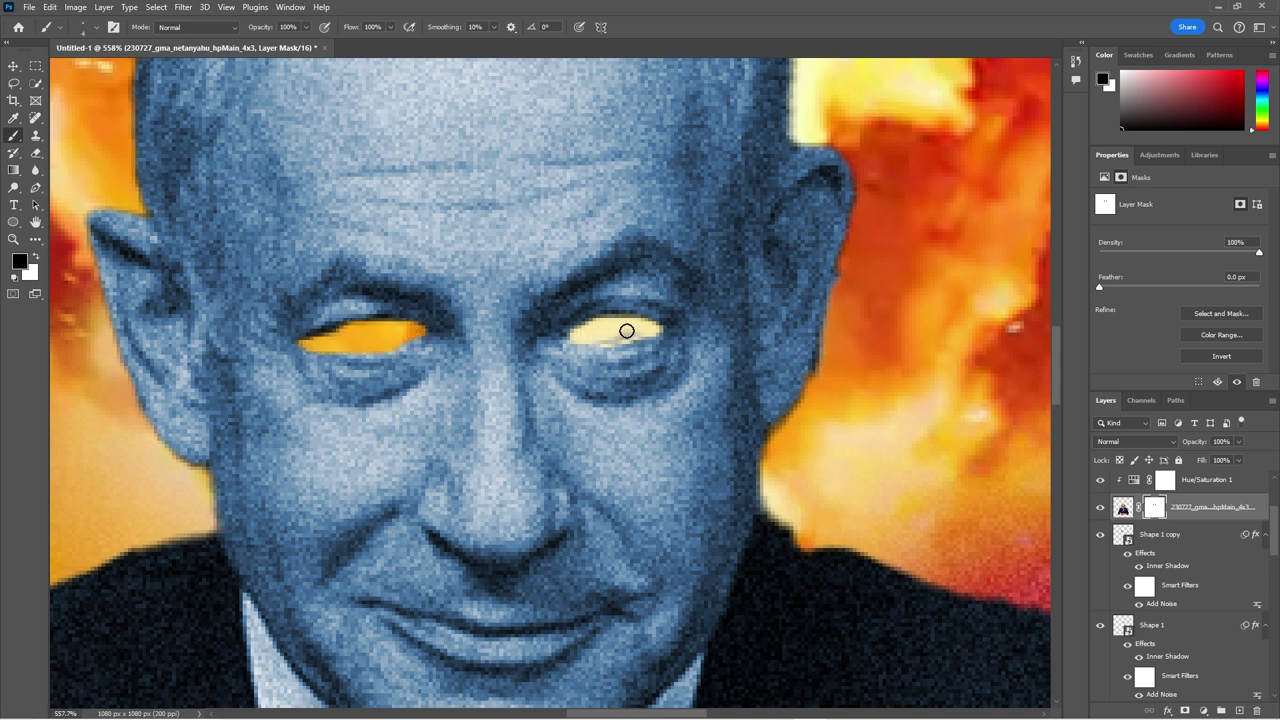
left_click(626, 330)
scroll(626, 330, "down", 5)
scroll(915, 522, "up", 5)
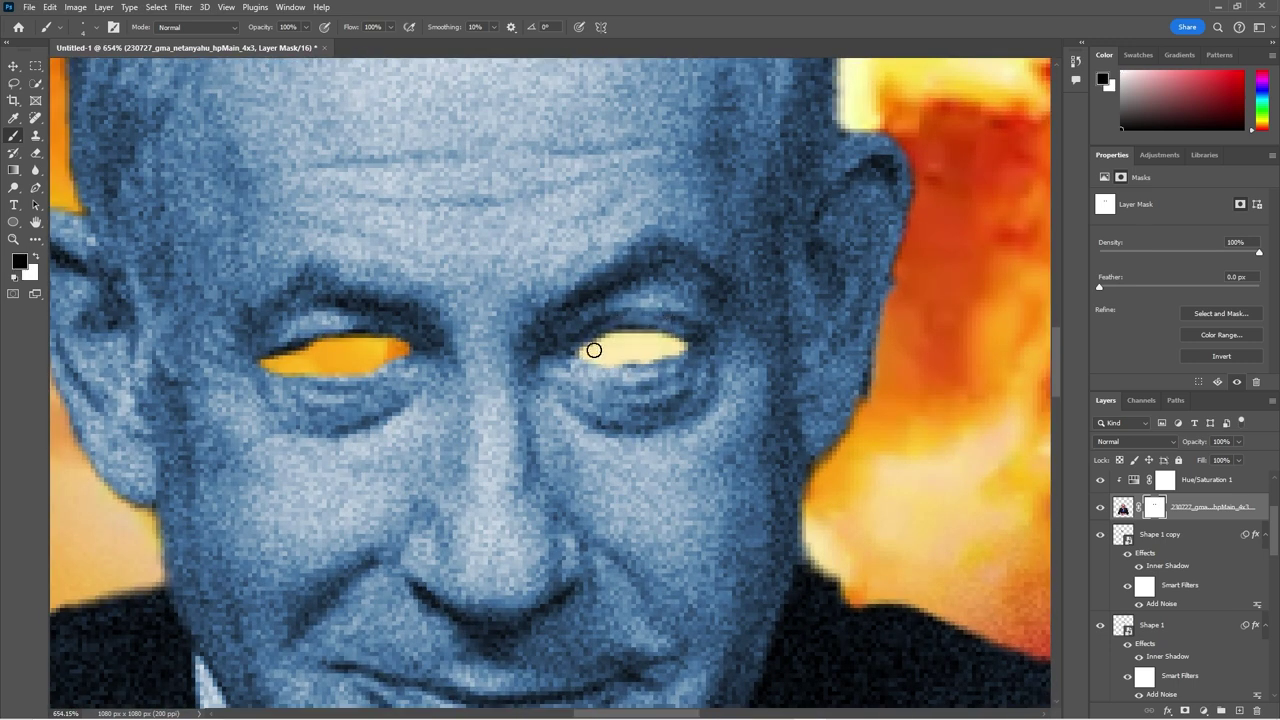
Step: Switch to white and repaint the right eye's glow on the mask
key("x")
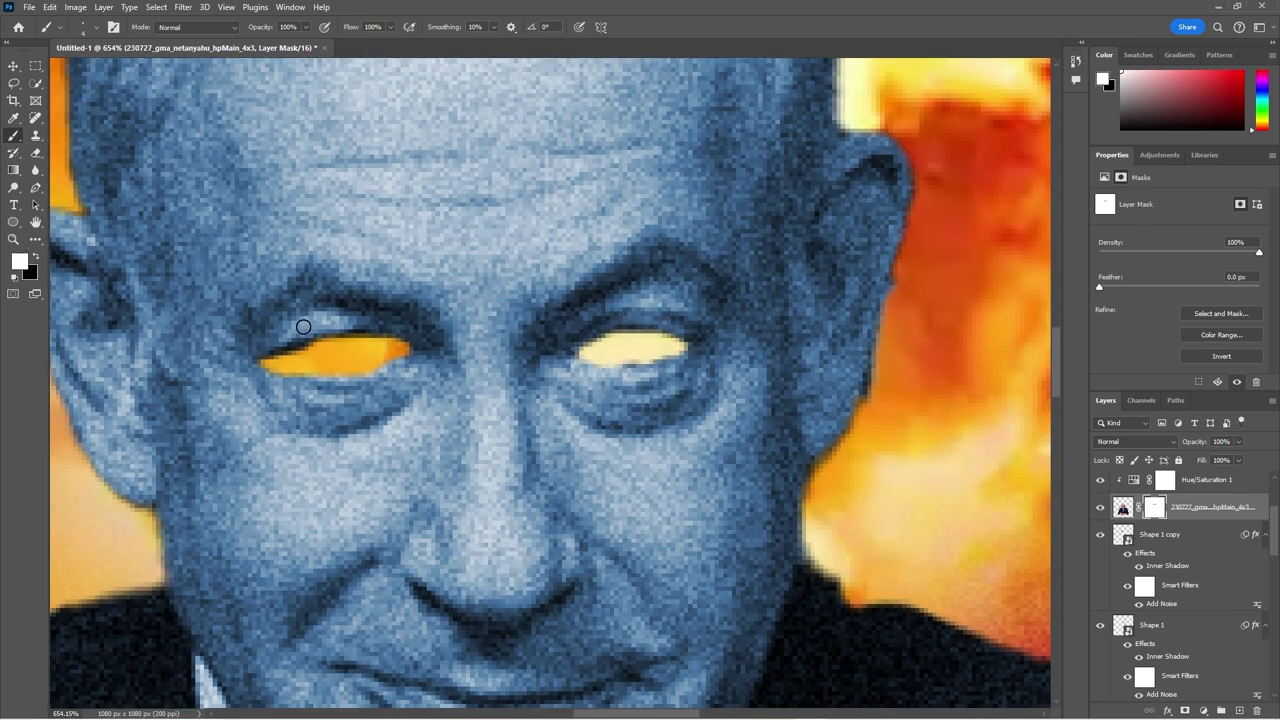
scroll(413, 348, "down", 10)
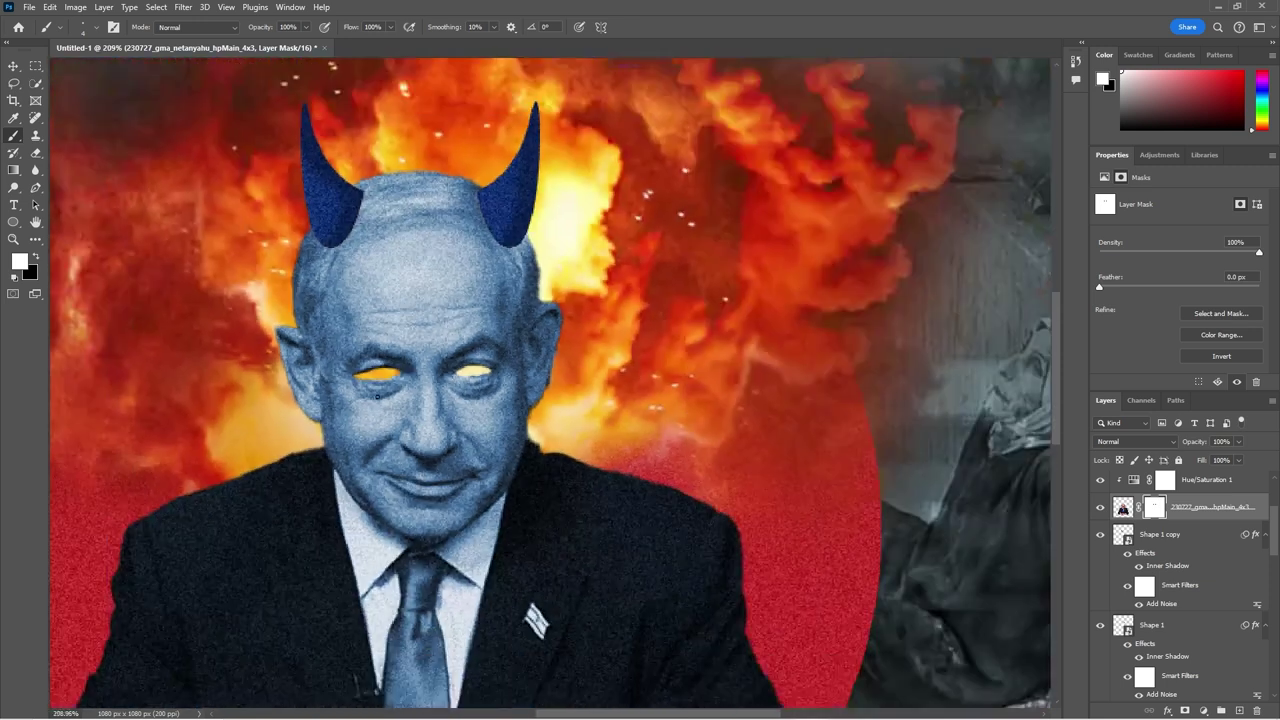
scroll(337, 329, "up", 8)
scroll(320, 330, "up", 2)
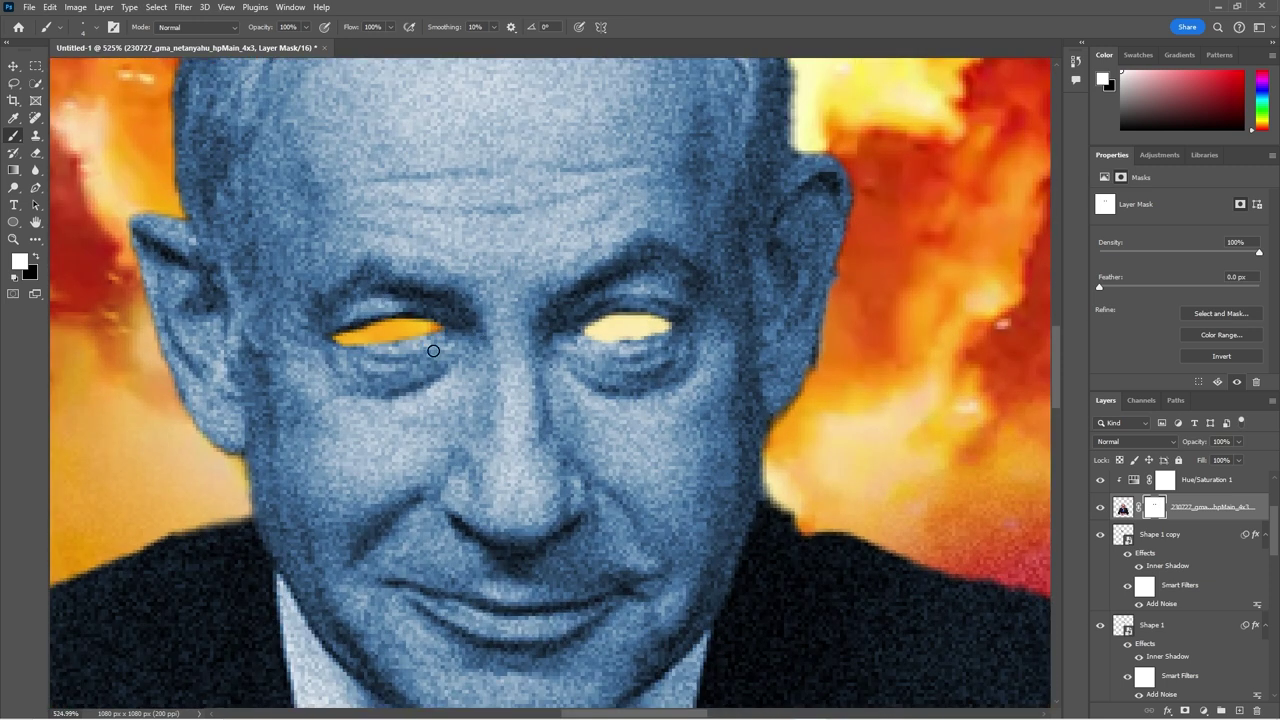
scroll(521, 340, "up", 1)
mouse_move(596, 326)
left_mouse_down()
mouse_move(700, 326)
mouse_move(634, 306)
left_mouse_up()
key("x")
scroll(674, 329, "up", 3)
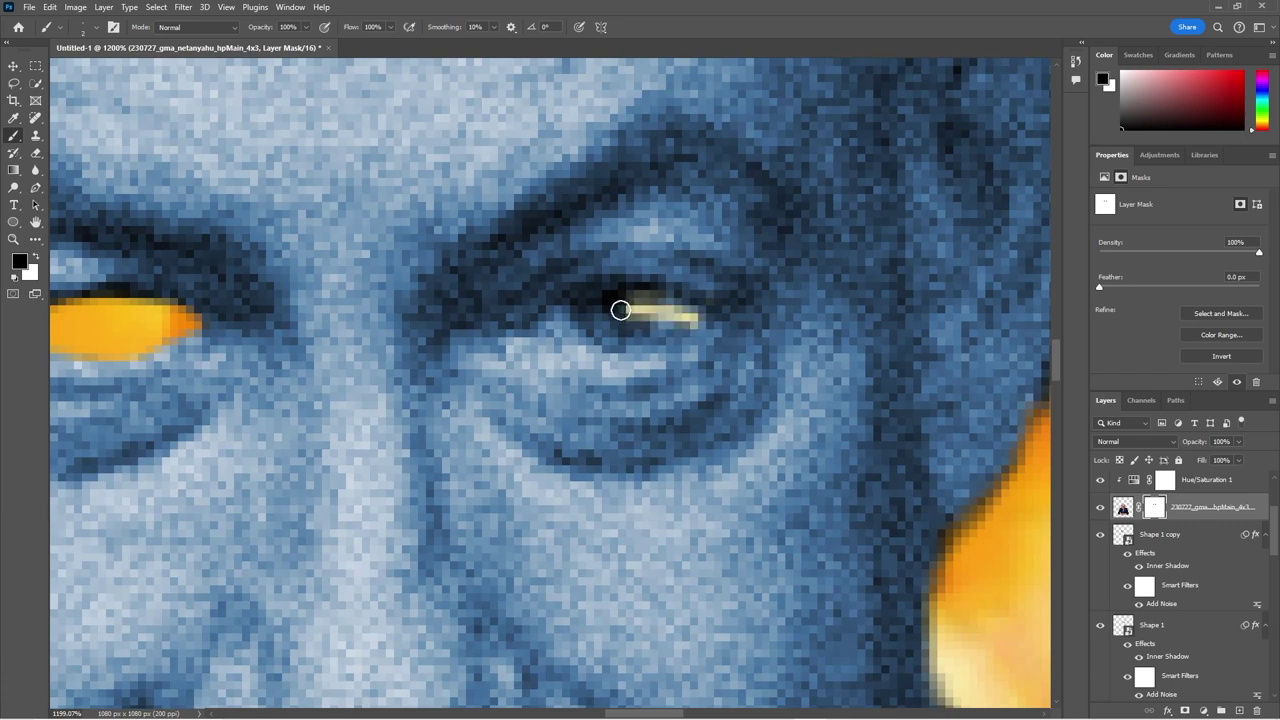
scroll(600, 320, "down", 2)
scroll(566, 334, "down", 1)
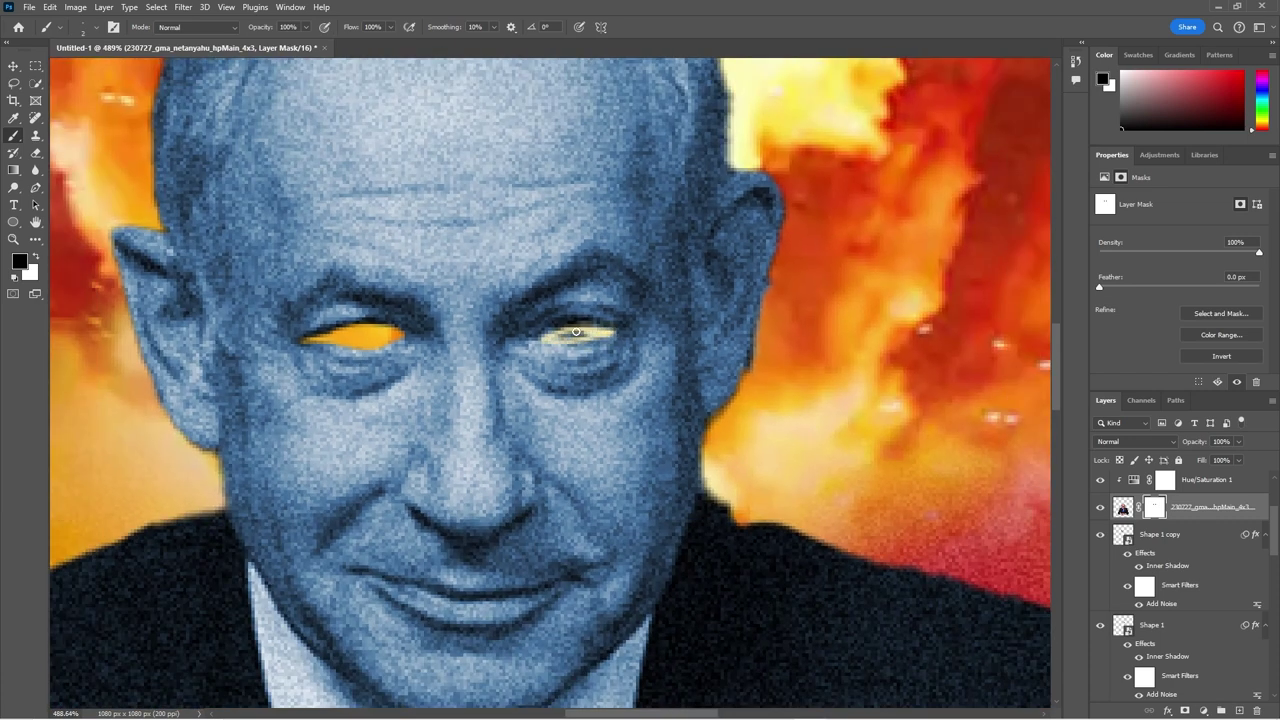
scroll(617, 340, "up", 1)
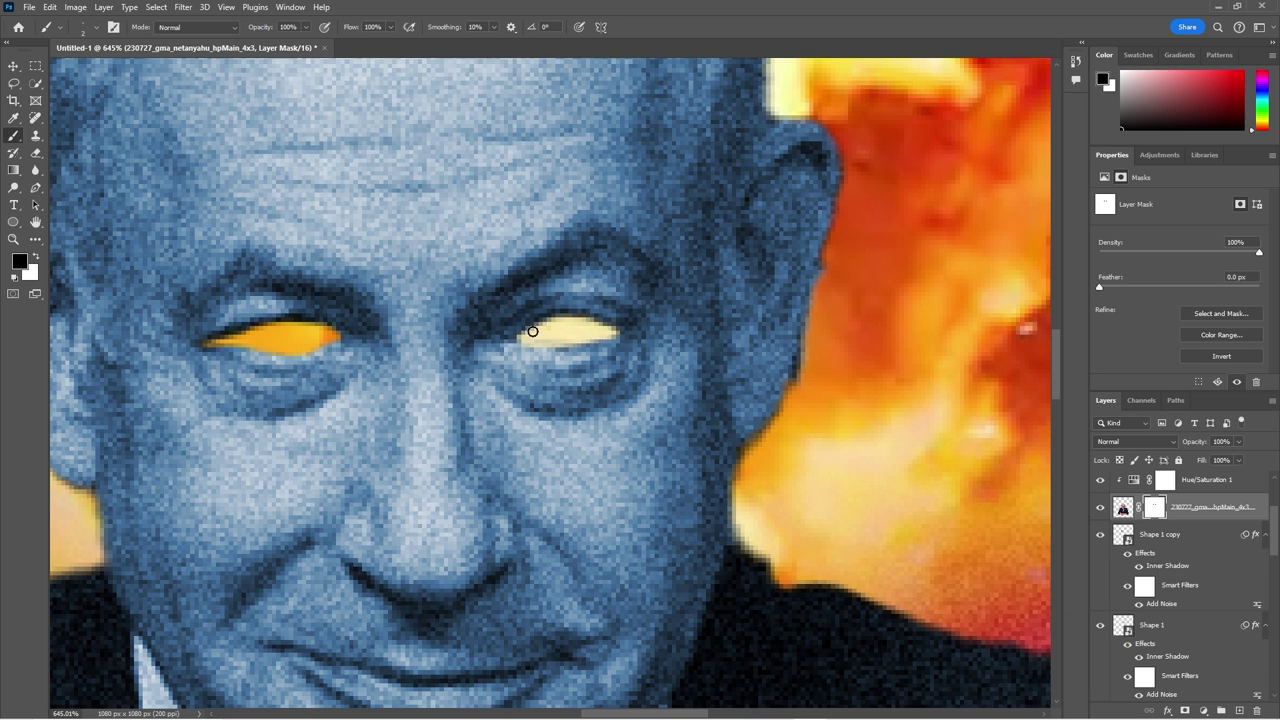
scroll(584, 337, "down", 2)
scroll(430, 330, "up", 2)
Step: Paint out the left eye's orange glow in white, then repaint it across the whole eye in black
key("x")
left_click_drag(390, 335, 436, 340)
scroll(436, 340, "up", 1)
scroll(450, 335, "down", 2)
scroll(483, 327, "up", 2)
key("x")
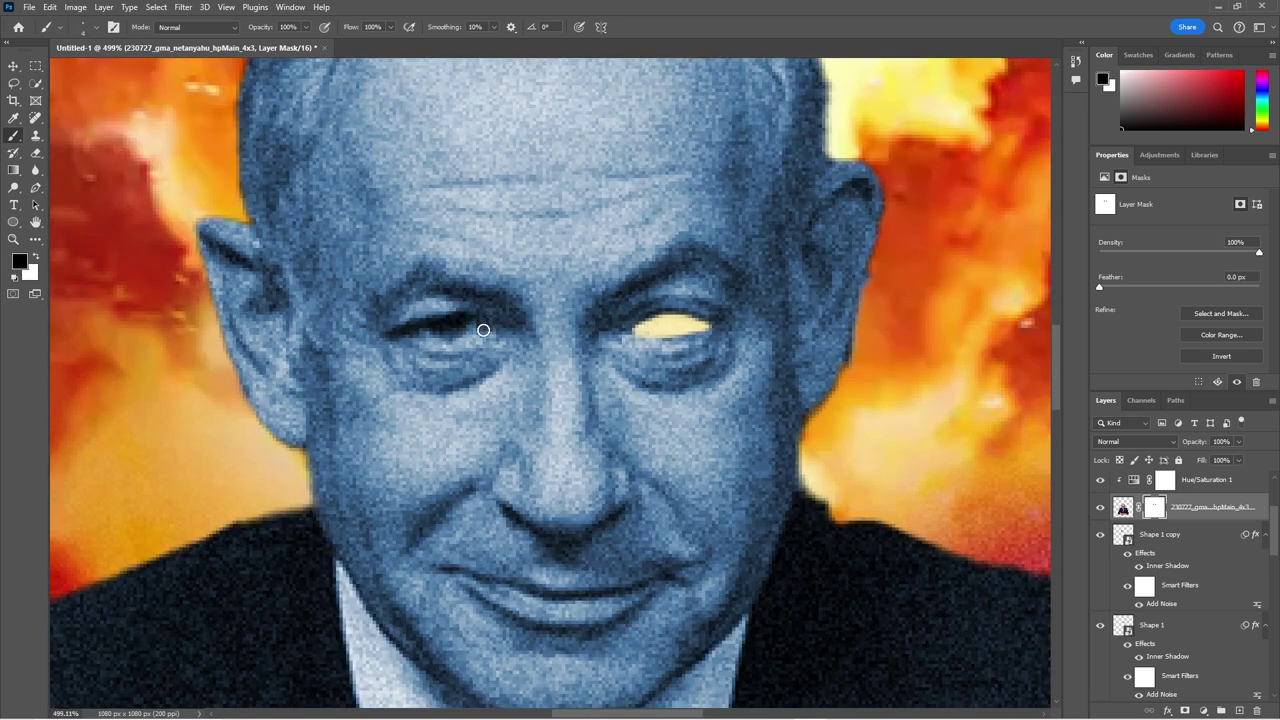
mouse_move(457, 322)
left_mouse_down()
mouse_move(404, 330)
mouse_move(449, 334)
left_mouse_up()
scroll(449, 334, "up", 1)
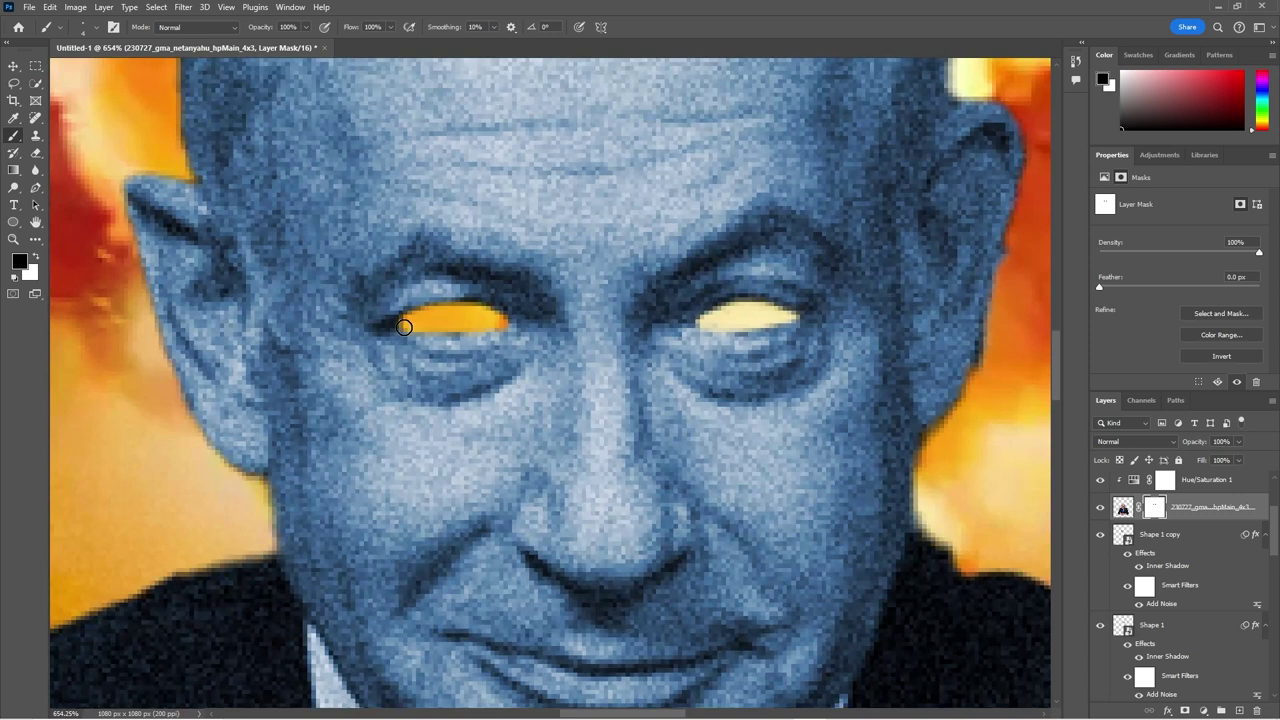
scroll(507, 323, "down", 5)
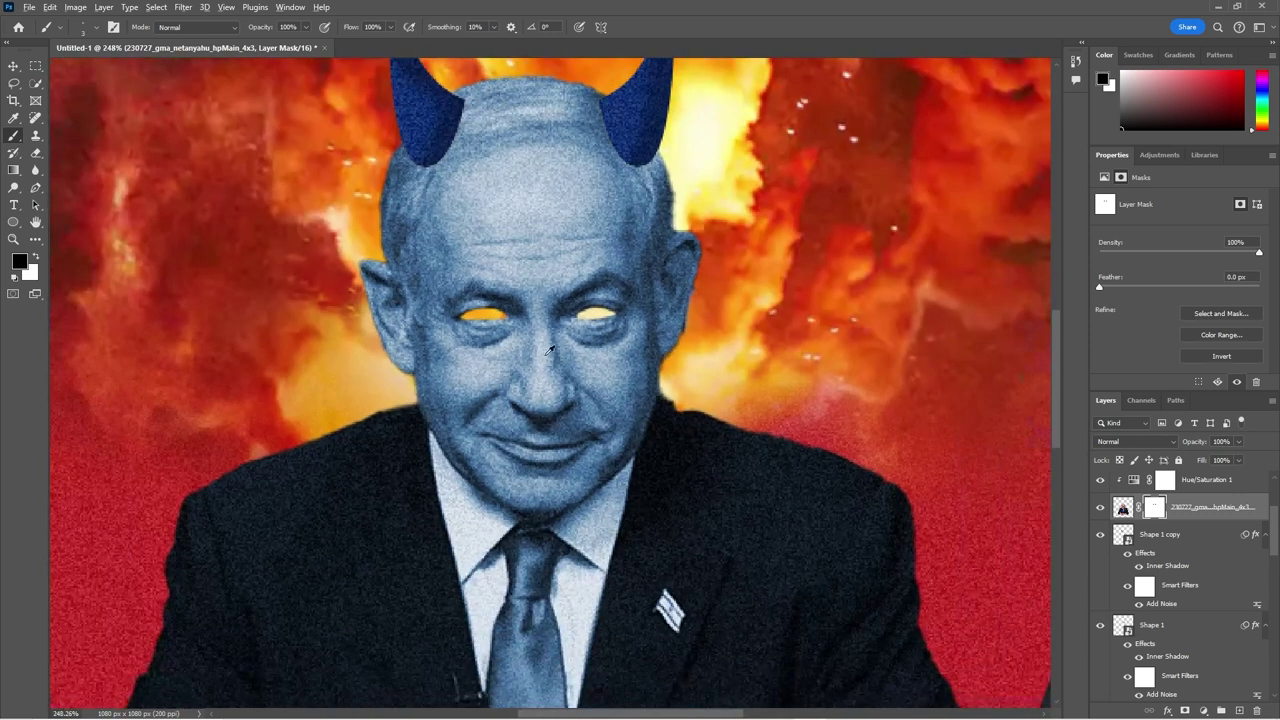
scroll(540, 380, "down", 5)
scroll(540, 380, "up", 1)
key("v")
scroll(1218, 543, "up", 3)
Step: Add a tan Solid Color fill layer and brush over the image centre on its mask
left_click(1214, 563)
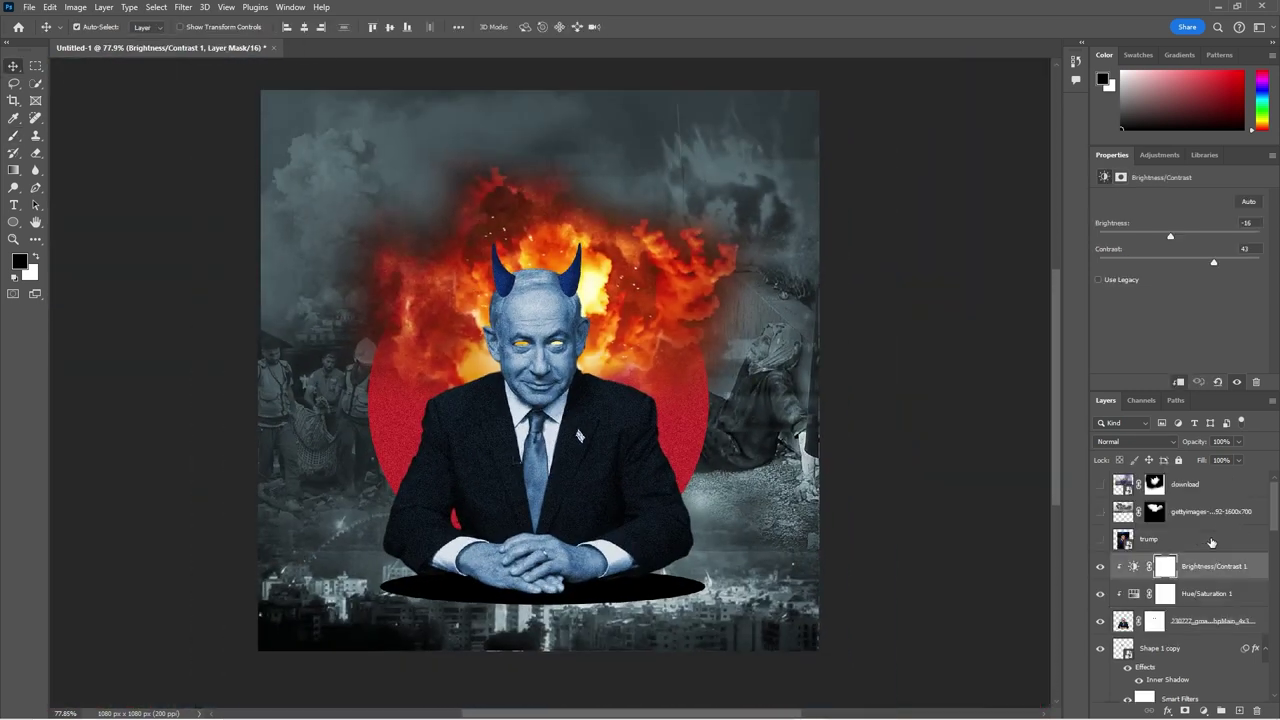
left_click(1203, 710)
left_click(1198, 477)
left_click(1045, 256)
key("b")
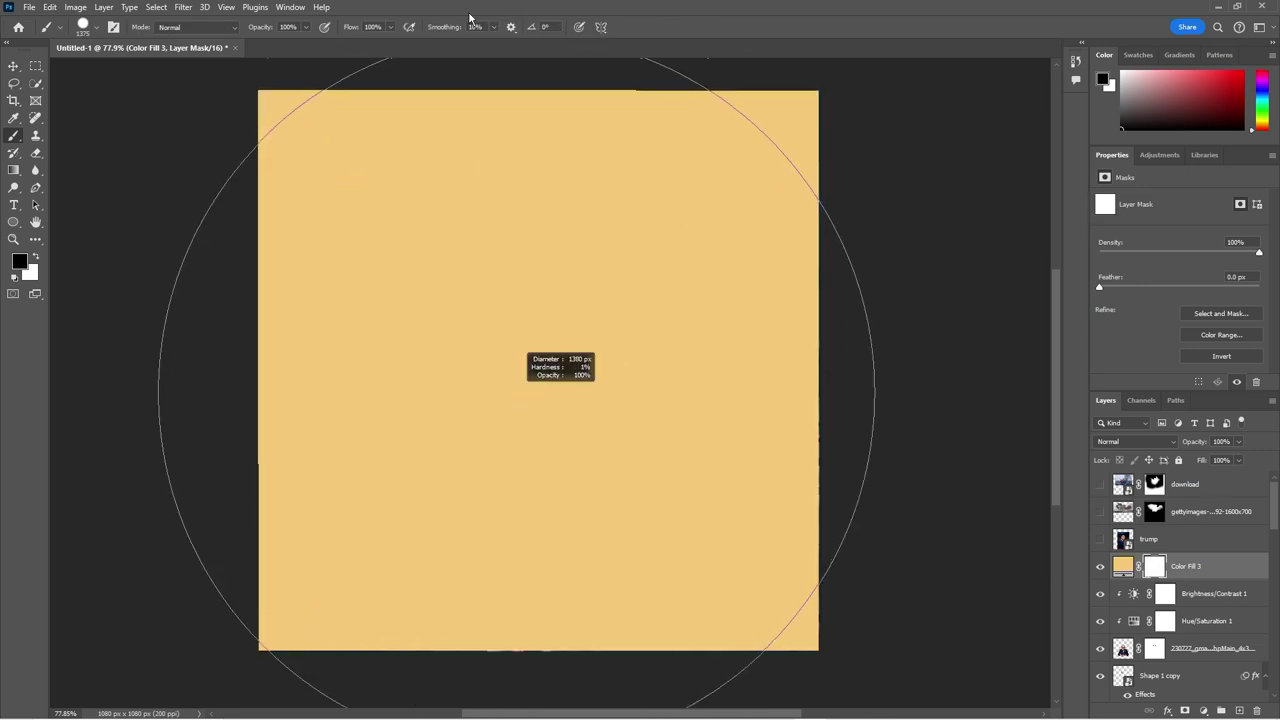
right_click(592, 408)
left_click(550, 436)
scroll(578, 436, "up", 2)
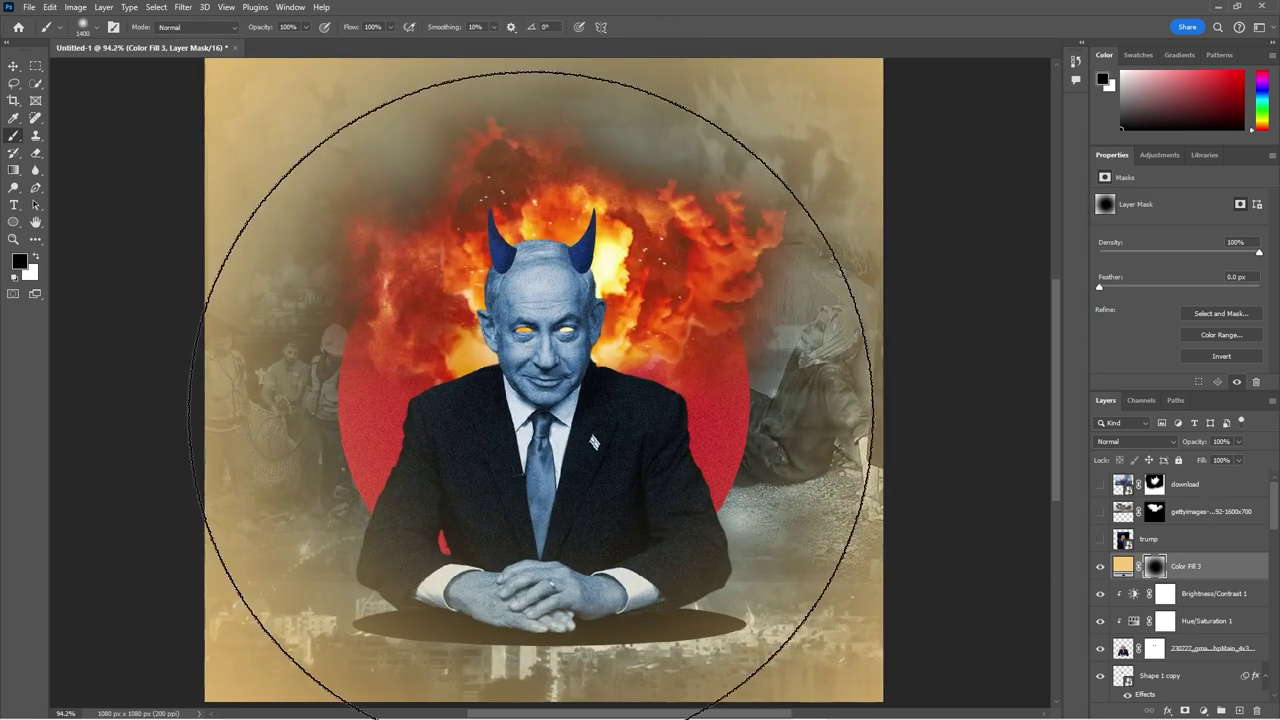
Step: Set the fill colour to fbc870 and toggle the fill's mask off and on
double_click(1122, 566)
left_click_drag(860, 360, 912, 432)
type("fbc870")
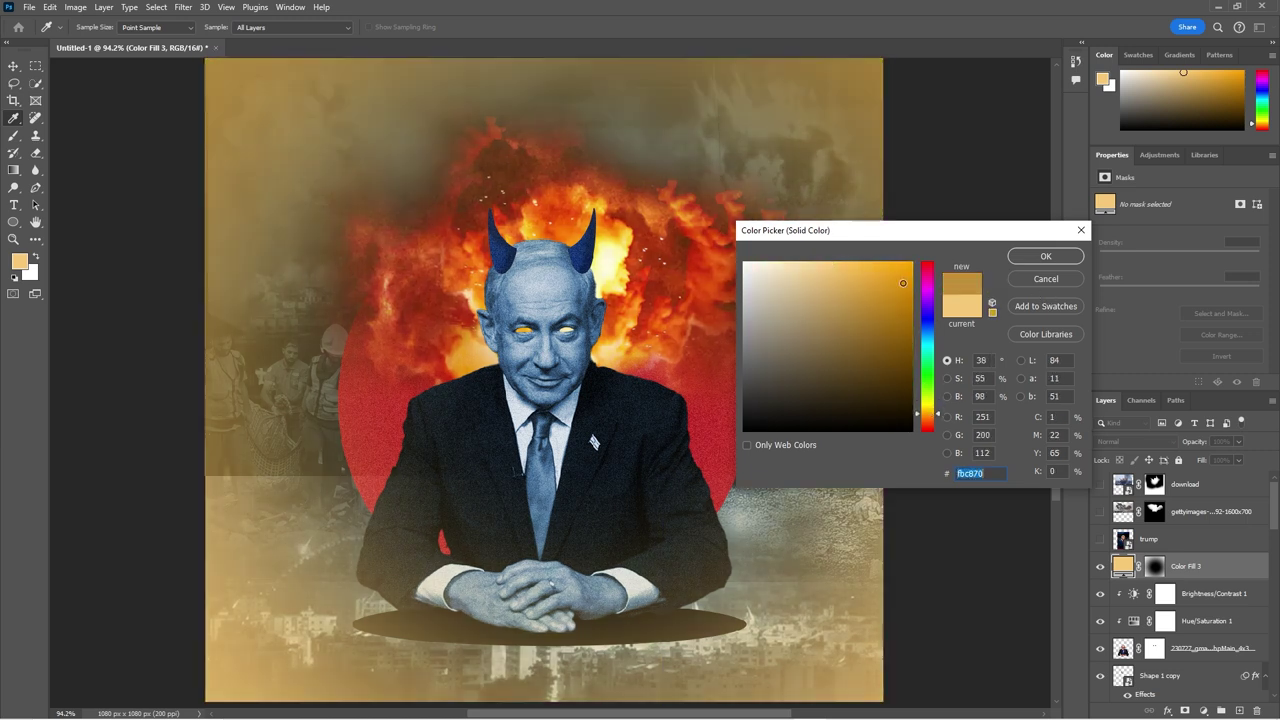
left_click(1045, 279)
scroll(923, 469, "down", 4)
left_click(1152, 568, "shift")
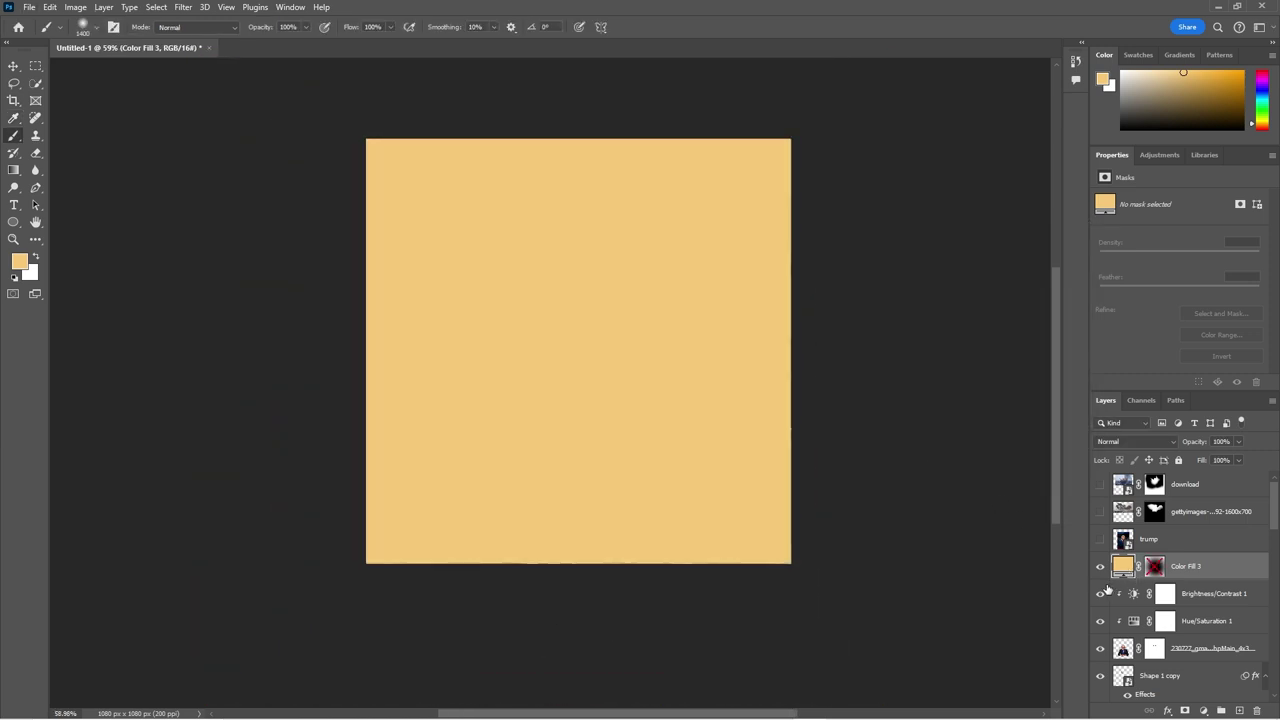
left_click(1152, 568, "shift")
Step: Invert the fill's mask, clear its centre with the brush, and darken the fill to deep brown
key("d")
key("alt+BackSpace")
key("ctrl+i")
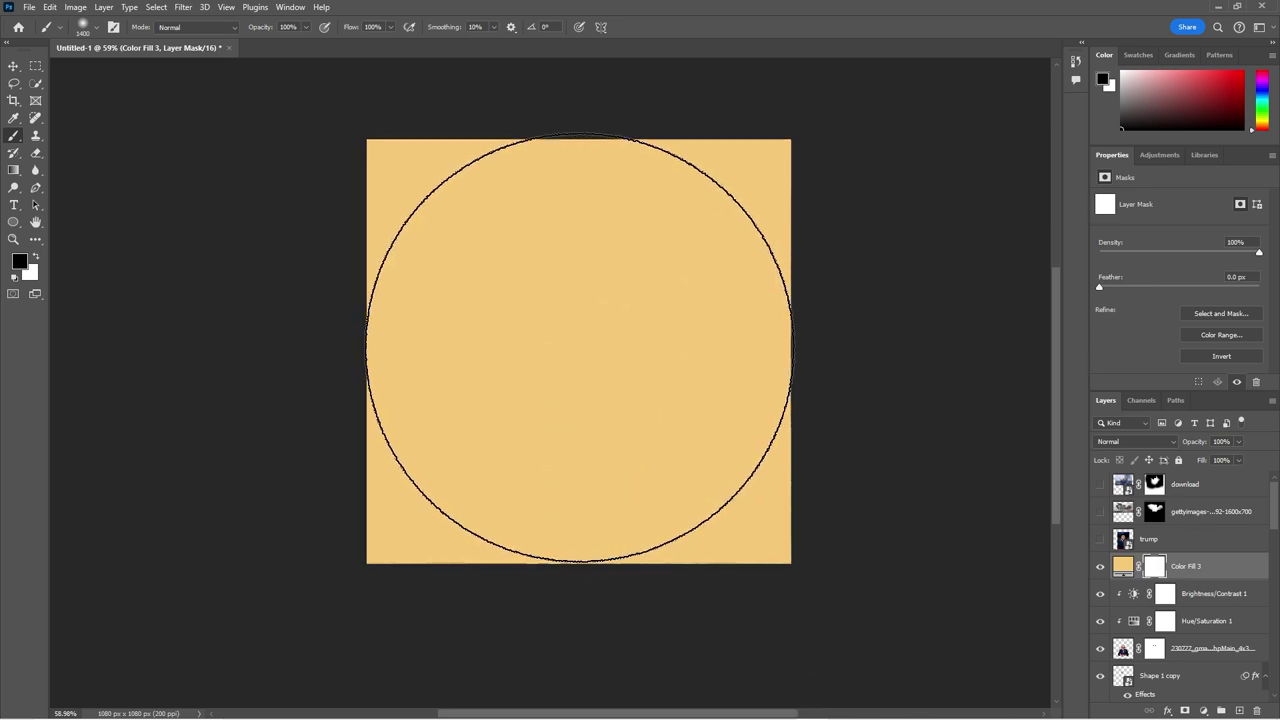
left_click(577, 350)
scroll(580, 355, "up", 1)
scroll(580, 357, "down", 3)
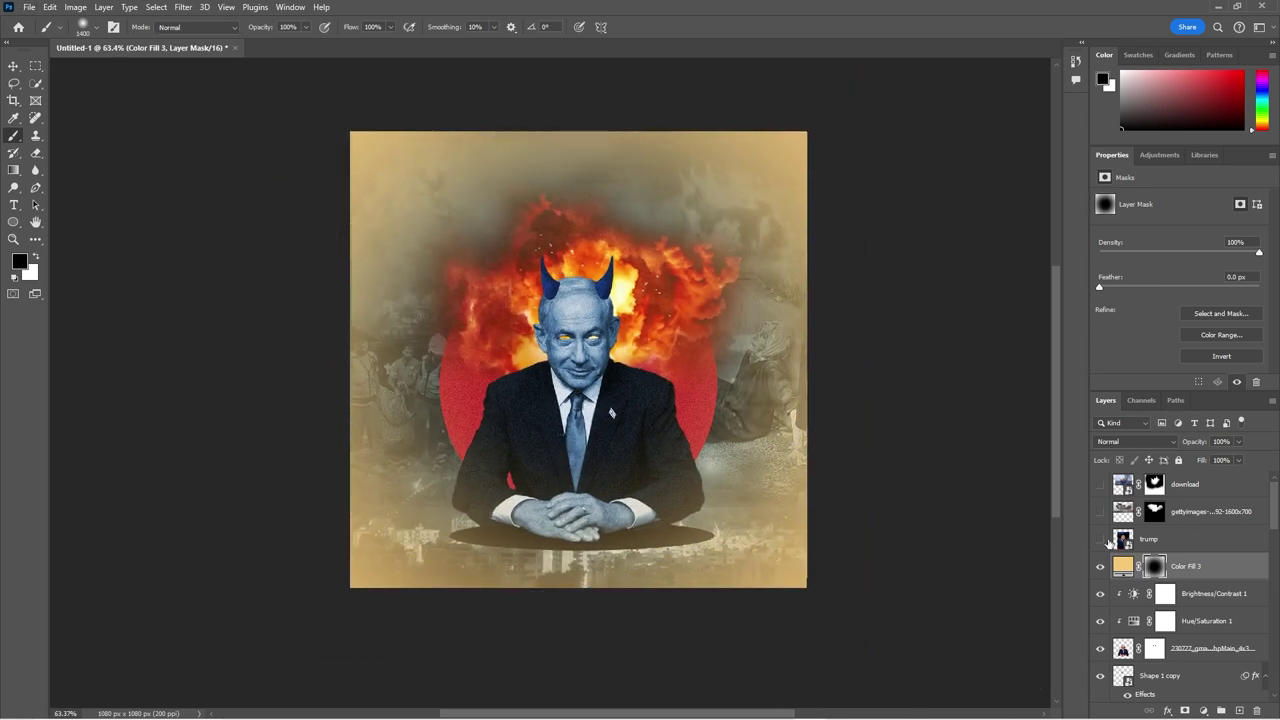
double_click(1122, 566)
left_click_drag(895, 371, 801, 393)
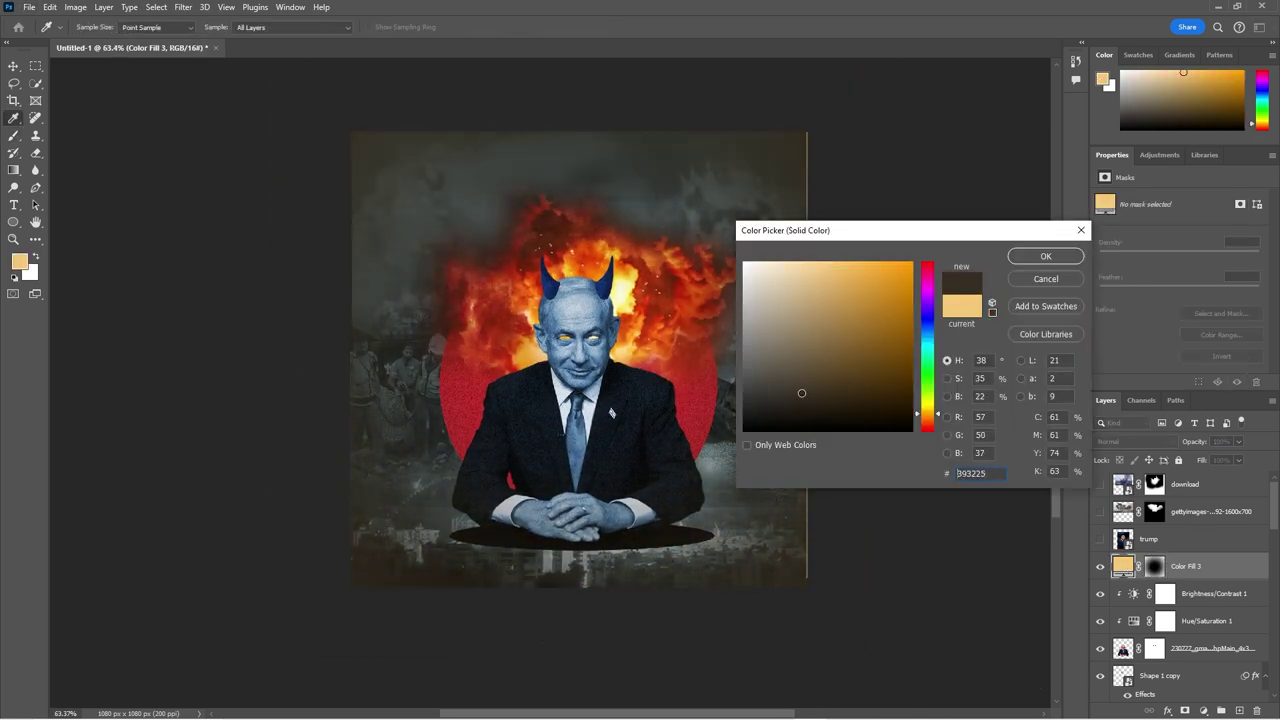
Step: Confirm the dark brown fill, then preview a near-black violet-blue #0d0c14 shade for Color Fill 3
left_click(1045, 256)
key("b")
scroll(500, 401, "up", 1)
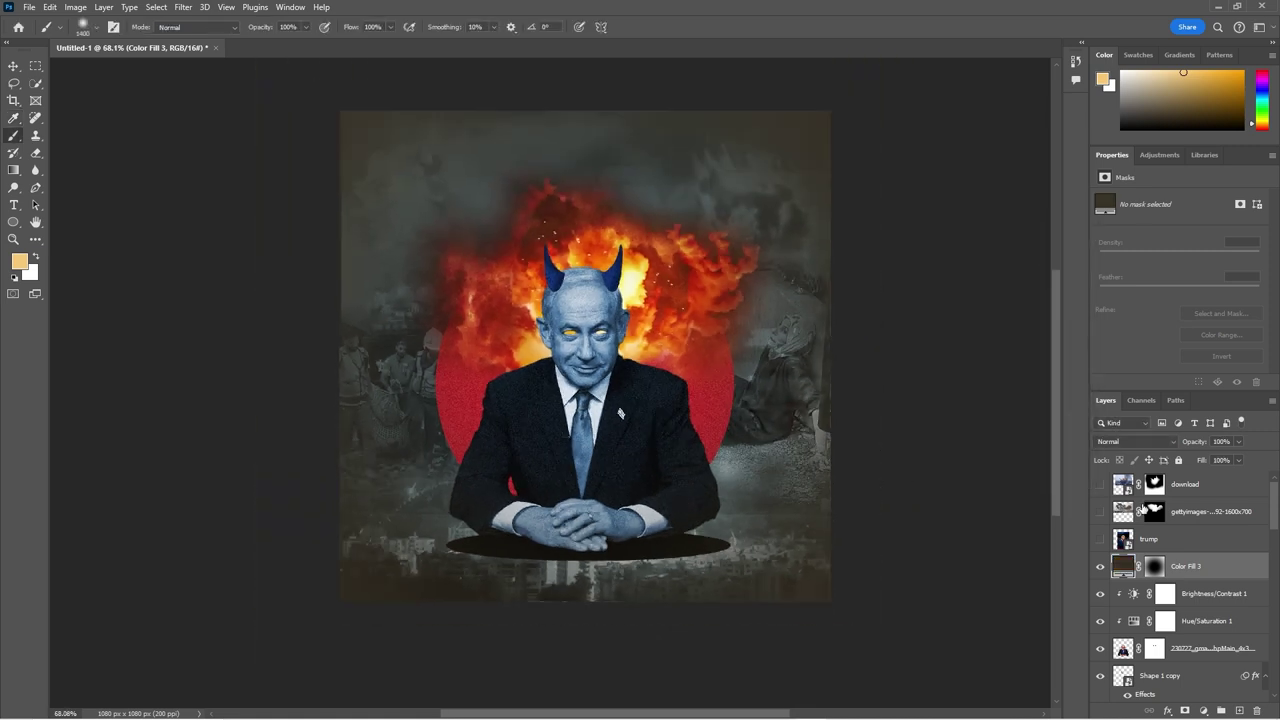
double_click(1124, 568)
left_click(928, 326)
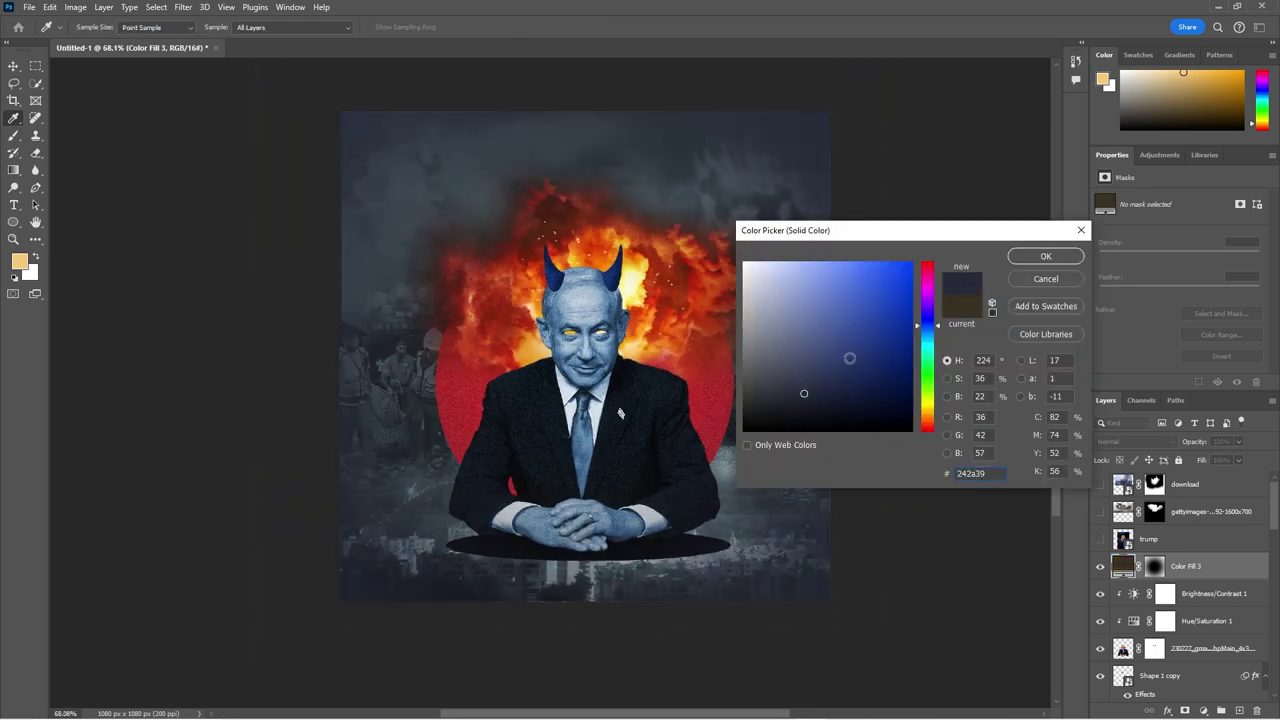
left_click(1040, 279)
double_click(1124, 566)
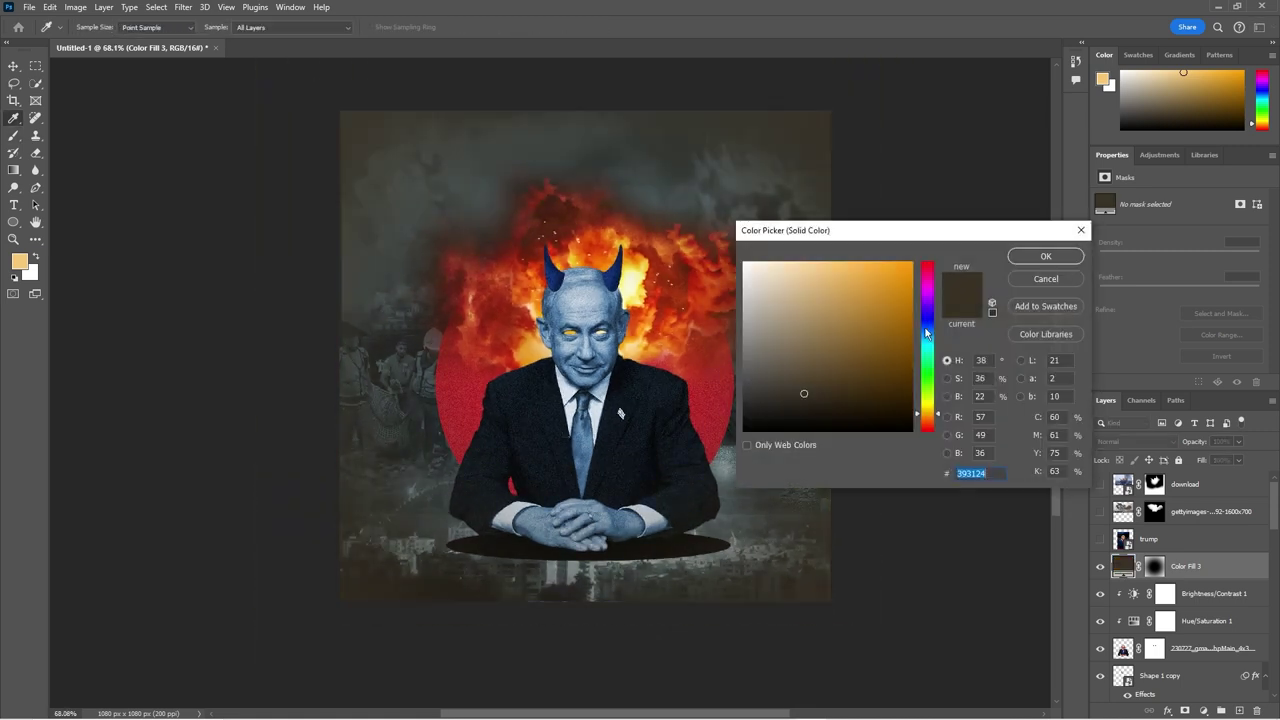
left_click(928, 313)
left_click(820, 400)
left_click(840, 417)
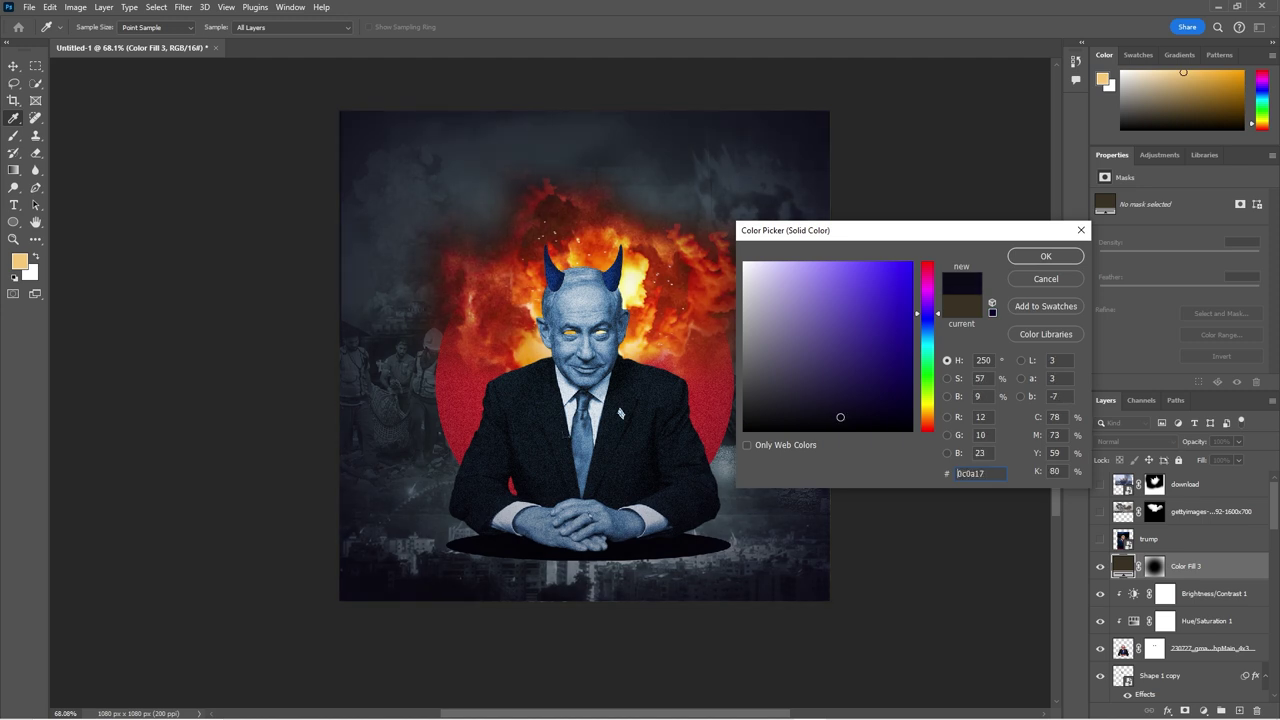
left_click_drag(791, 386, 802, 410)
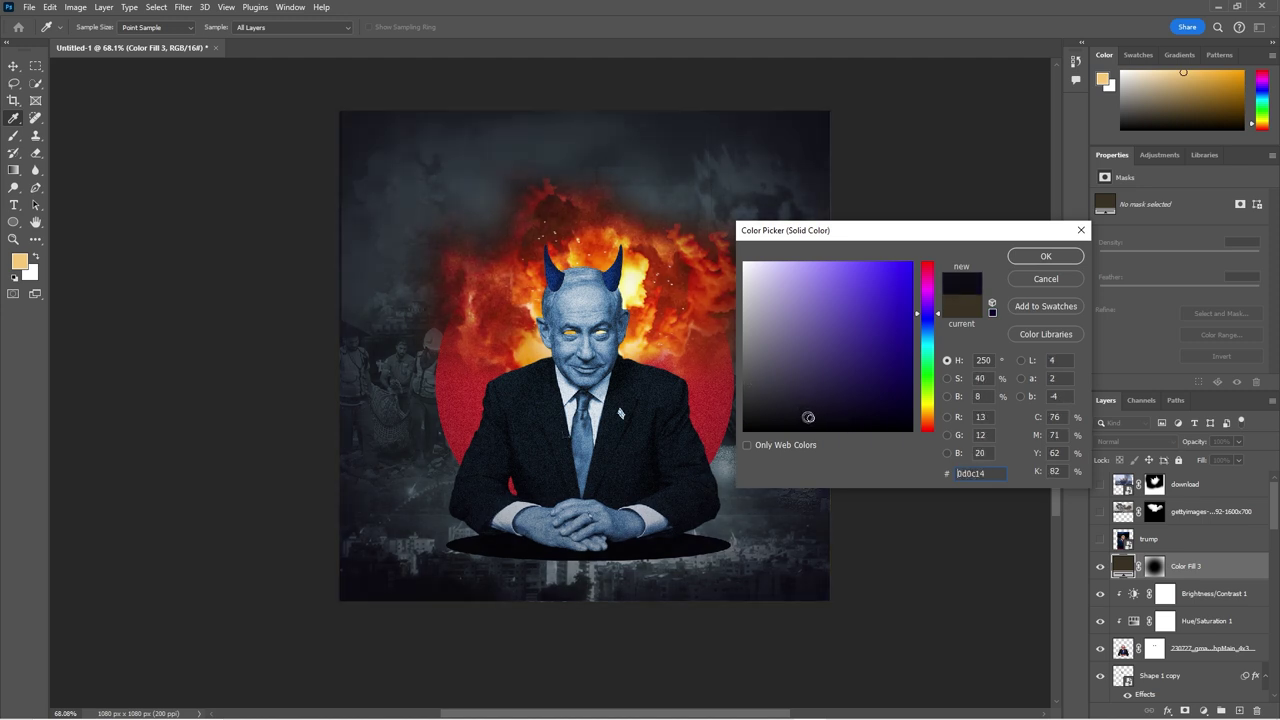